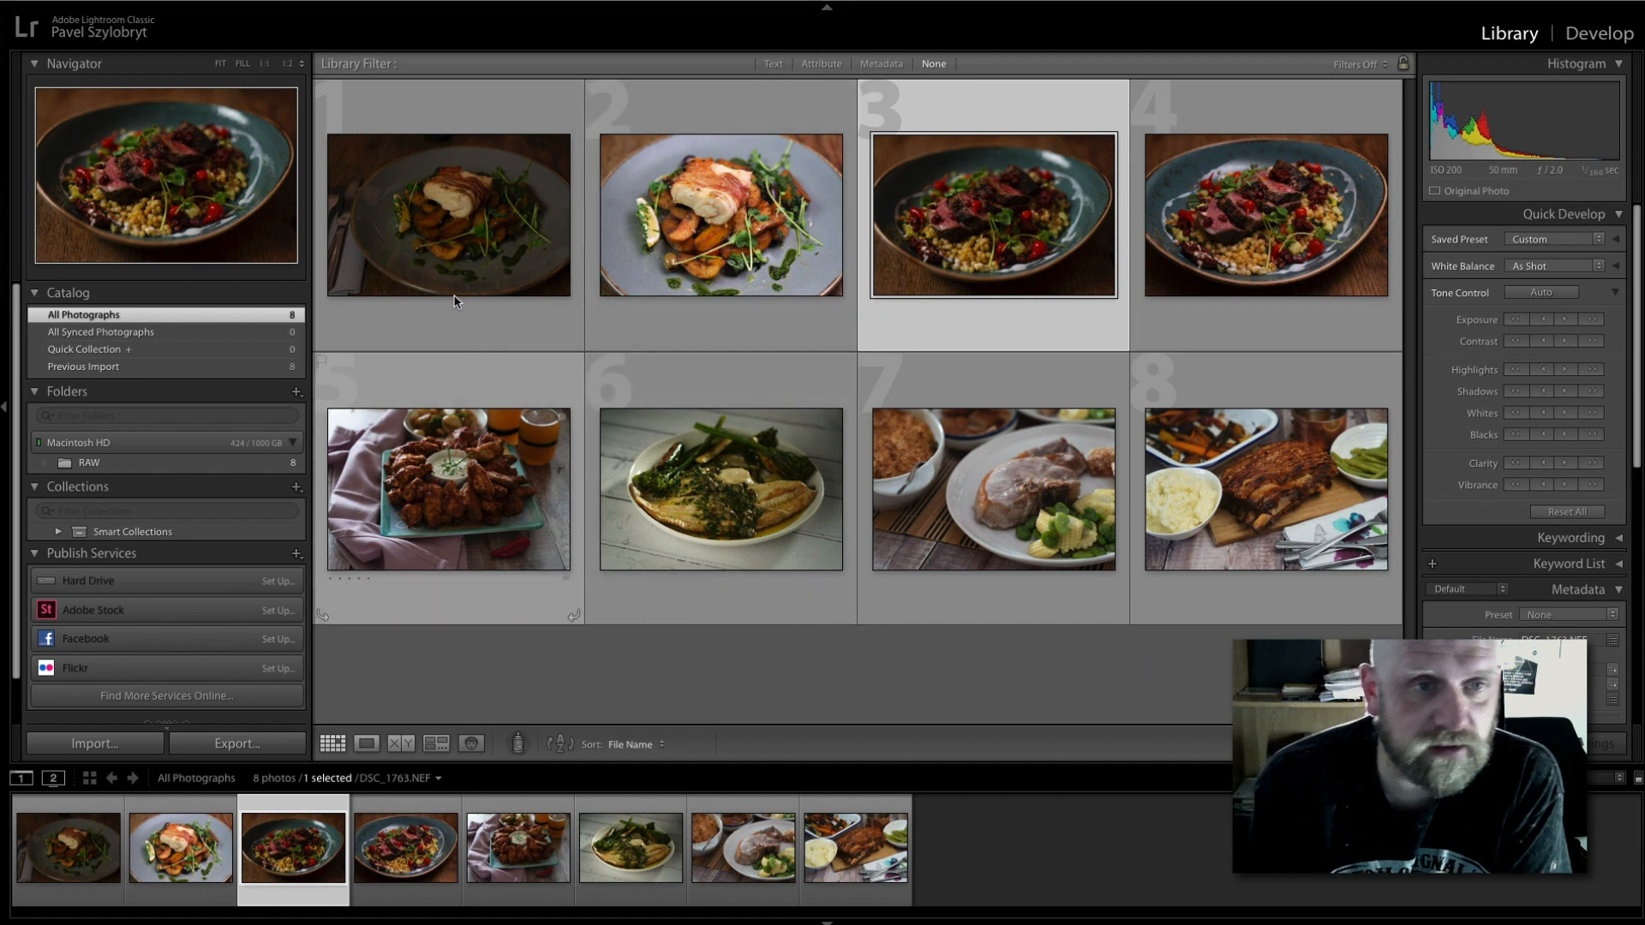
# Open DSC_1749.NEF for developing and compare it with the brighter shot DSC_1758.NEF of the same dish.
pyautogui.click(458, 259)
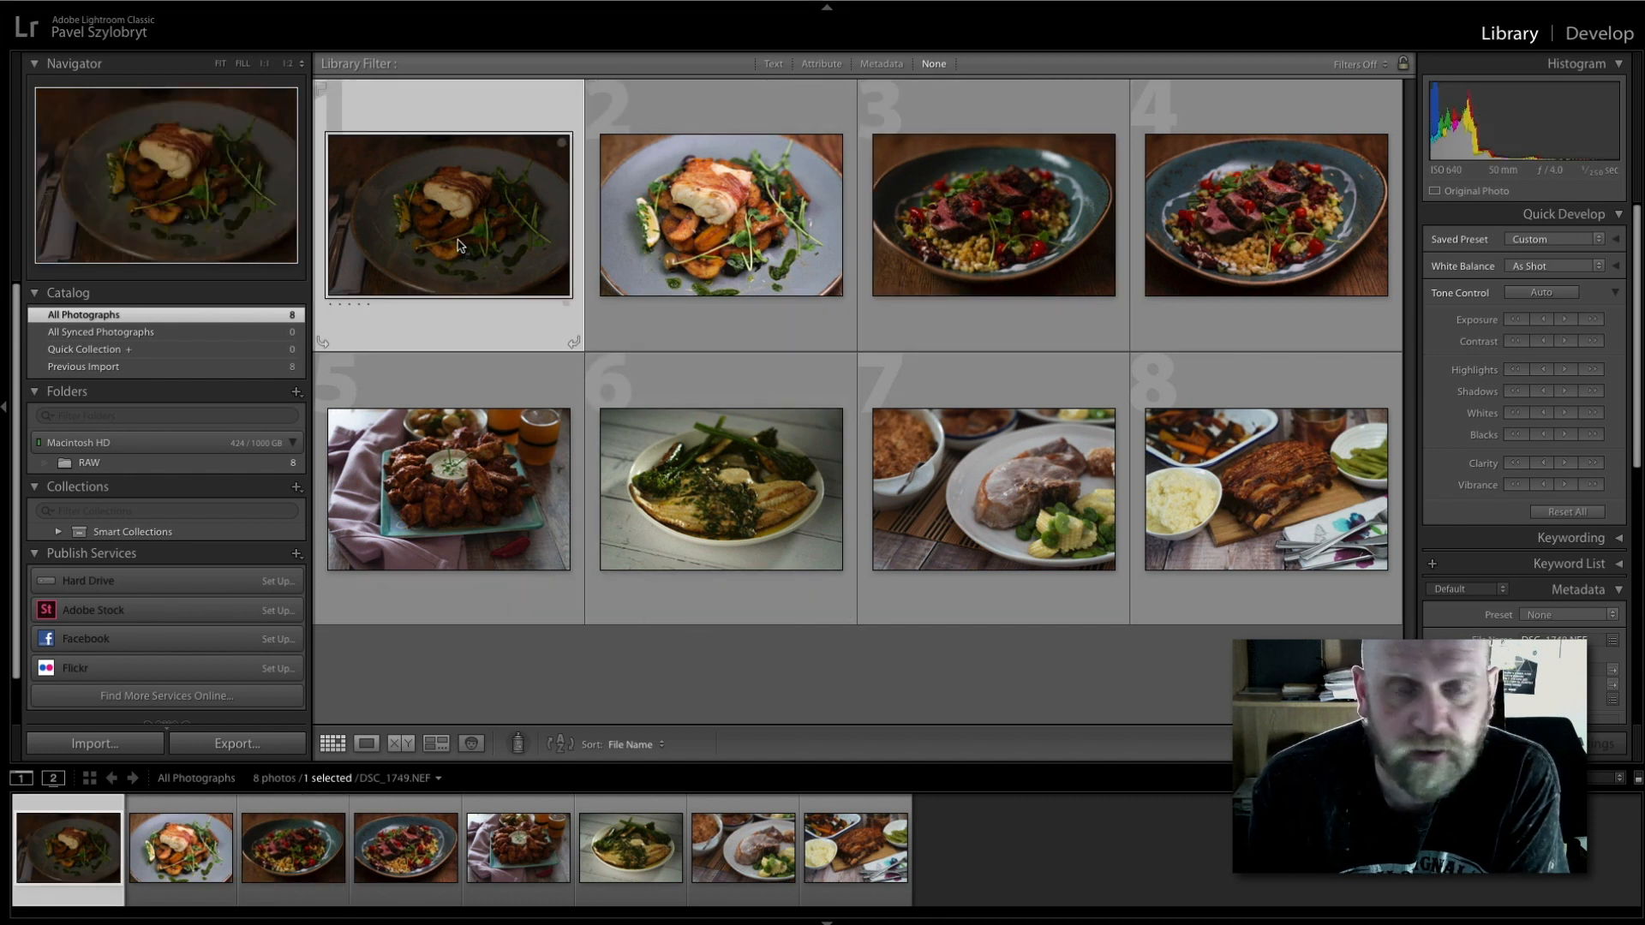
pyautogui.doubleClick(460, 248)
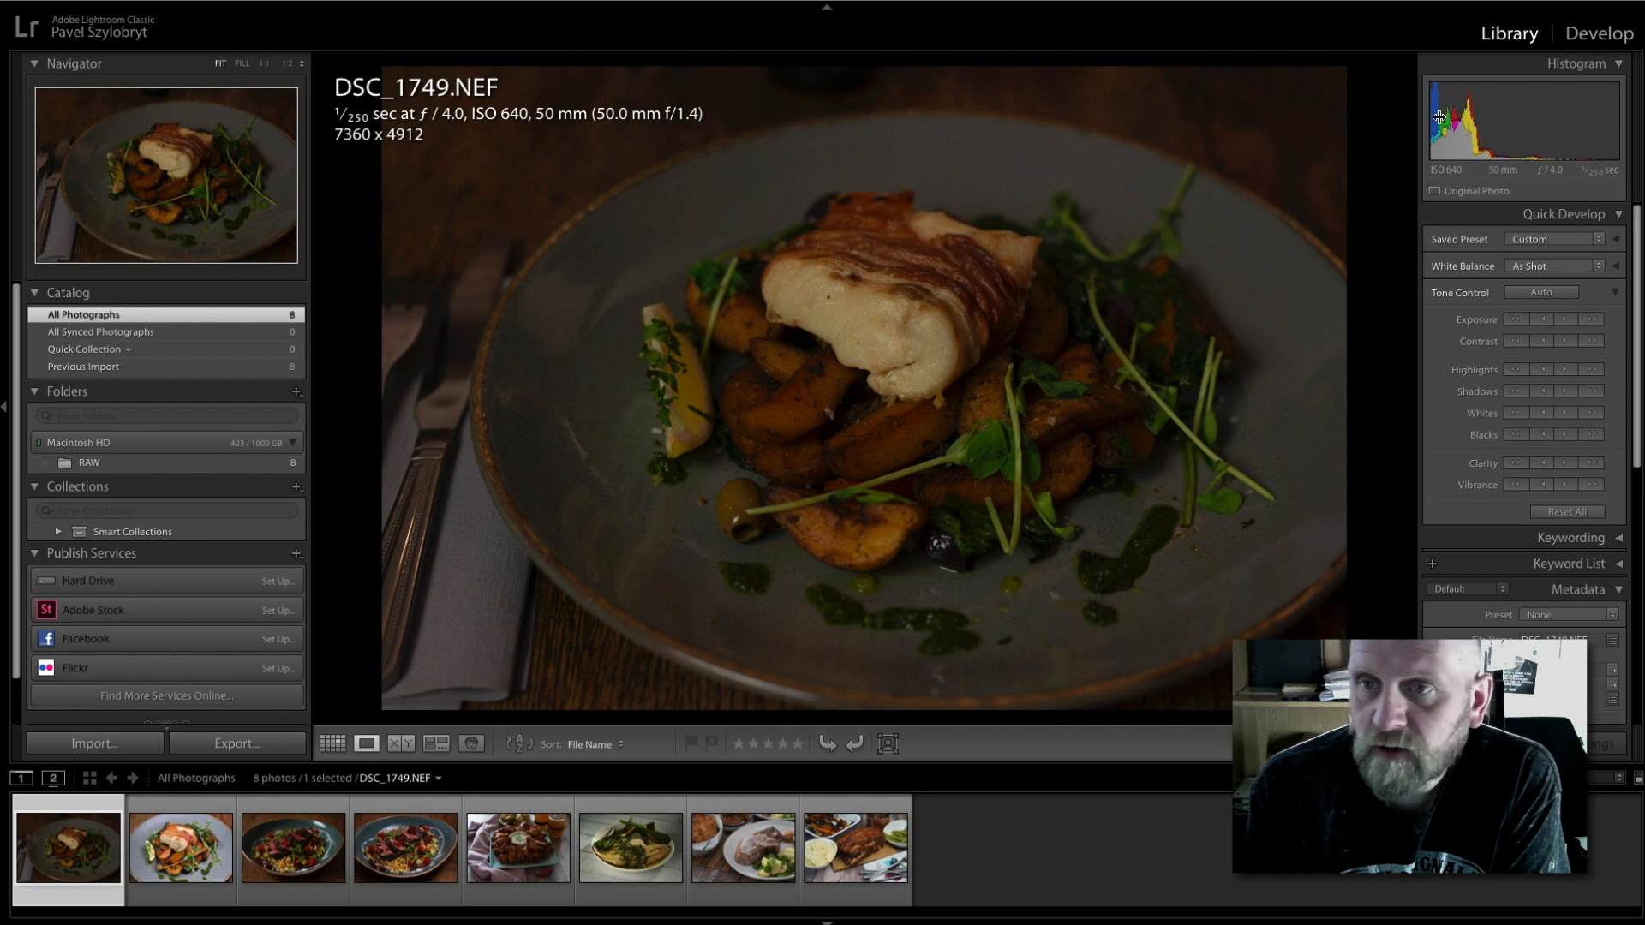
pyautogui.click(1590, 36)
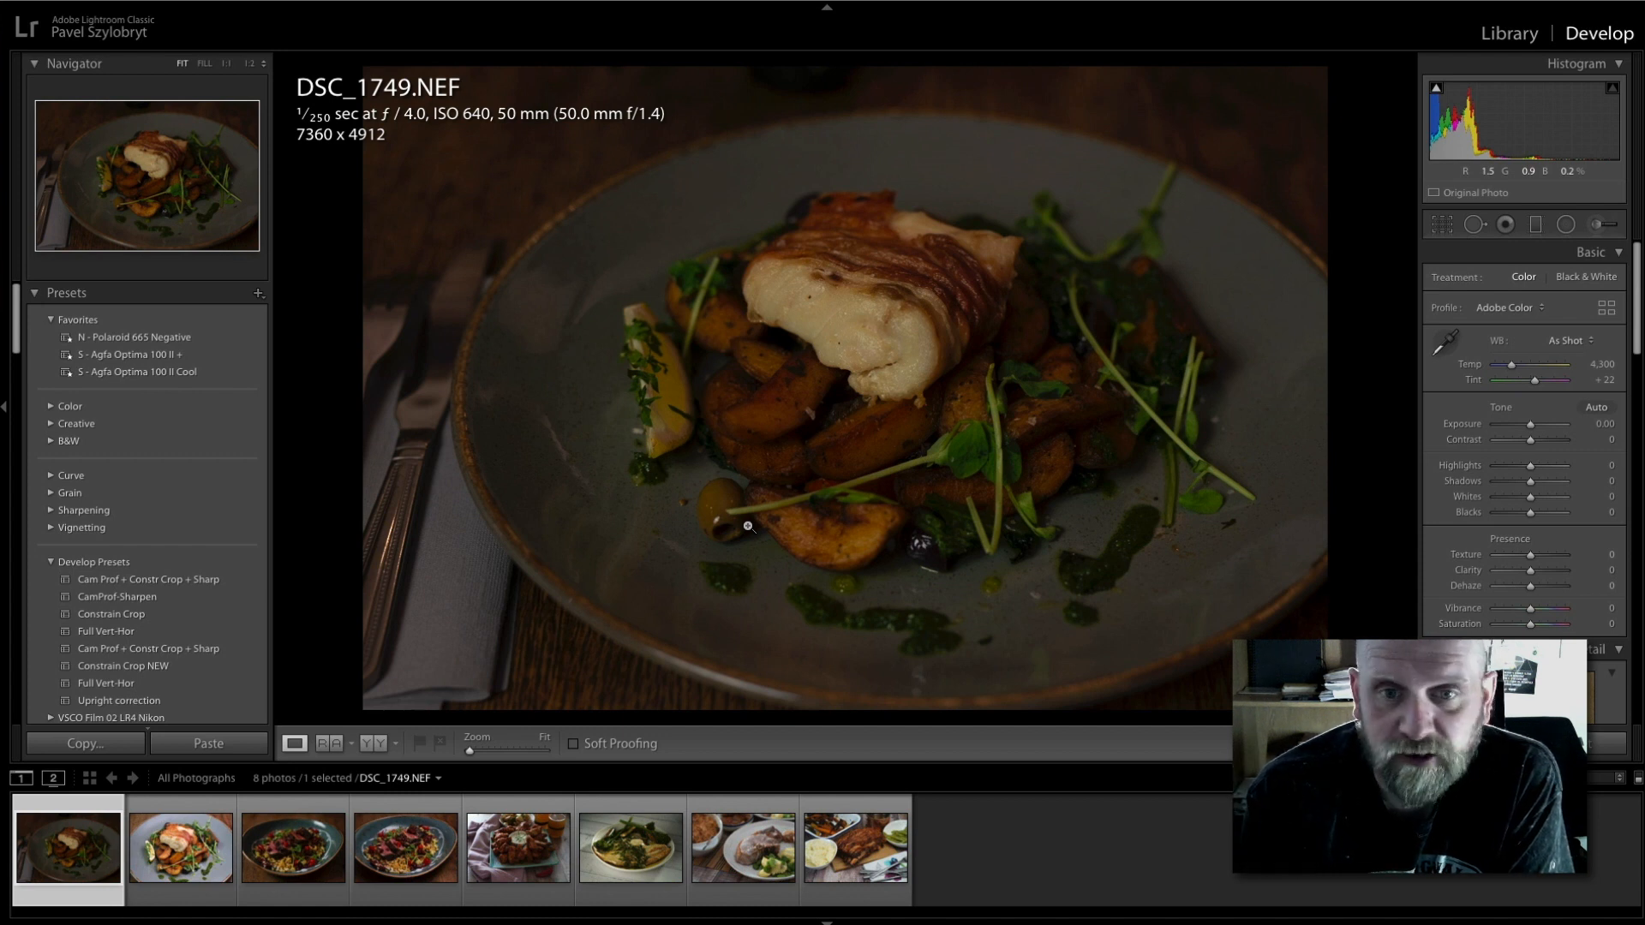
pyautogui.click(175, 855)
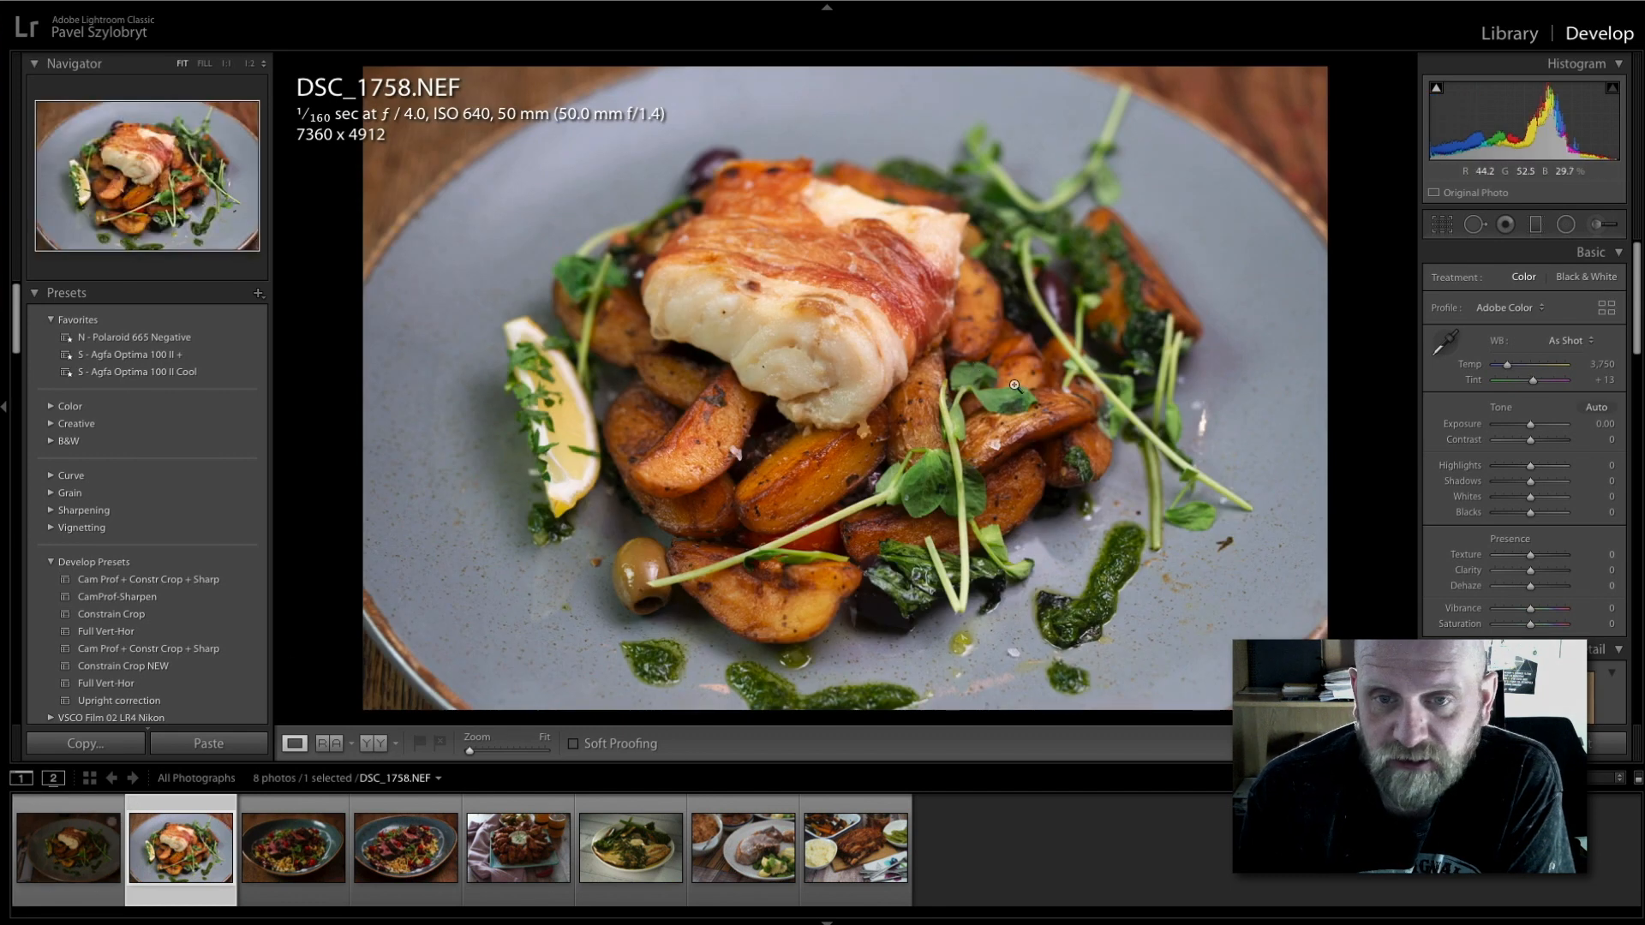
pyautogui.click(84, 864)
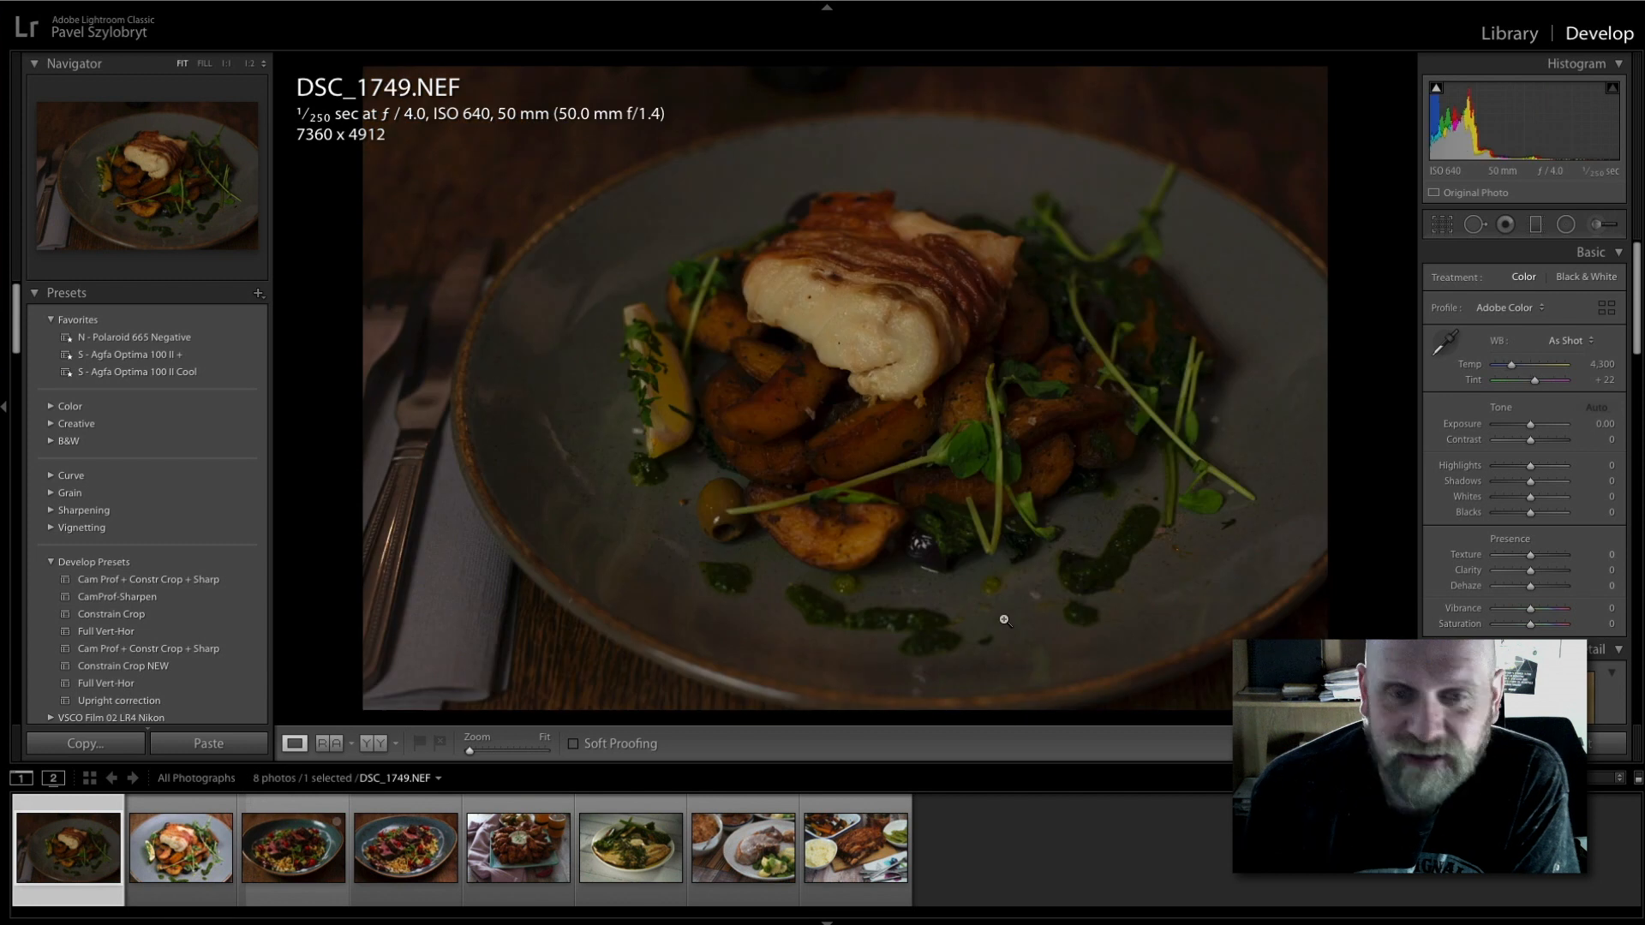
# Brighten DSC_1749.NEF to an exposure of +2.05 and cool its white balance temperature to 3,728.
pyautogui.scroll(-5, 1640, 262)
pyautogui.scroll(4, 1640, 261)
pyautogui.scroll(1, 1641, 261)
pyautogui.moveTo(1530, 424); pyautogui.dragTo(1546, 432)
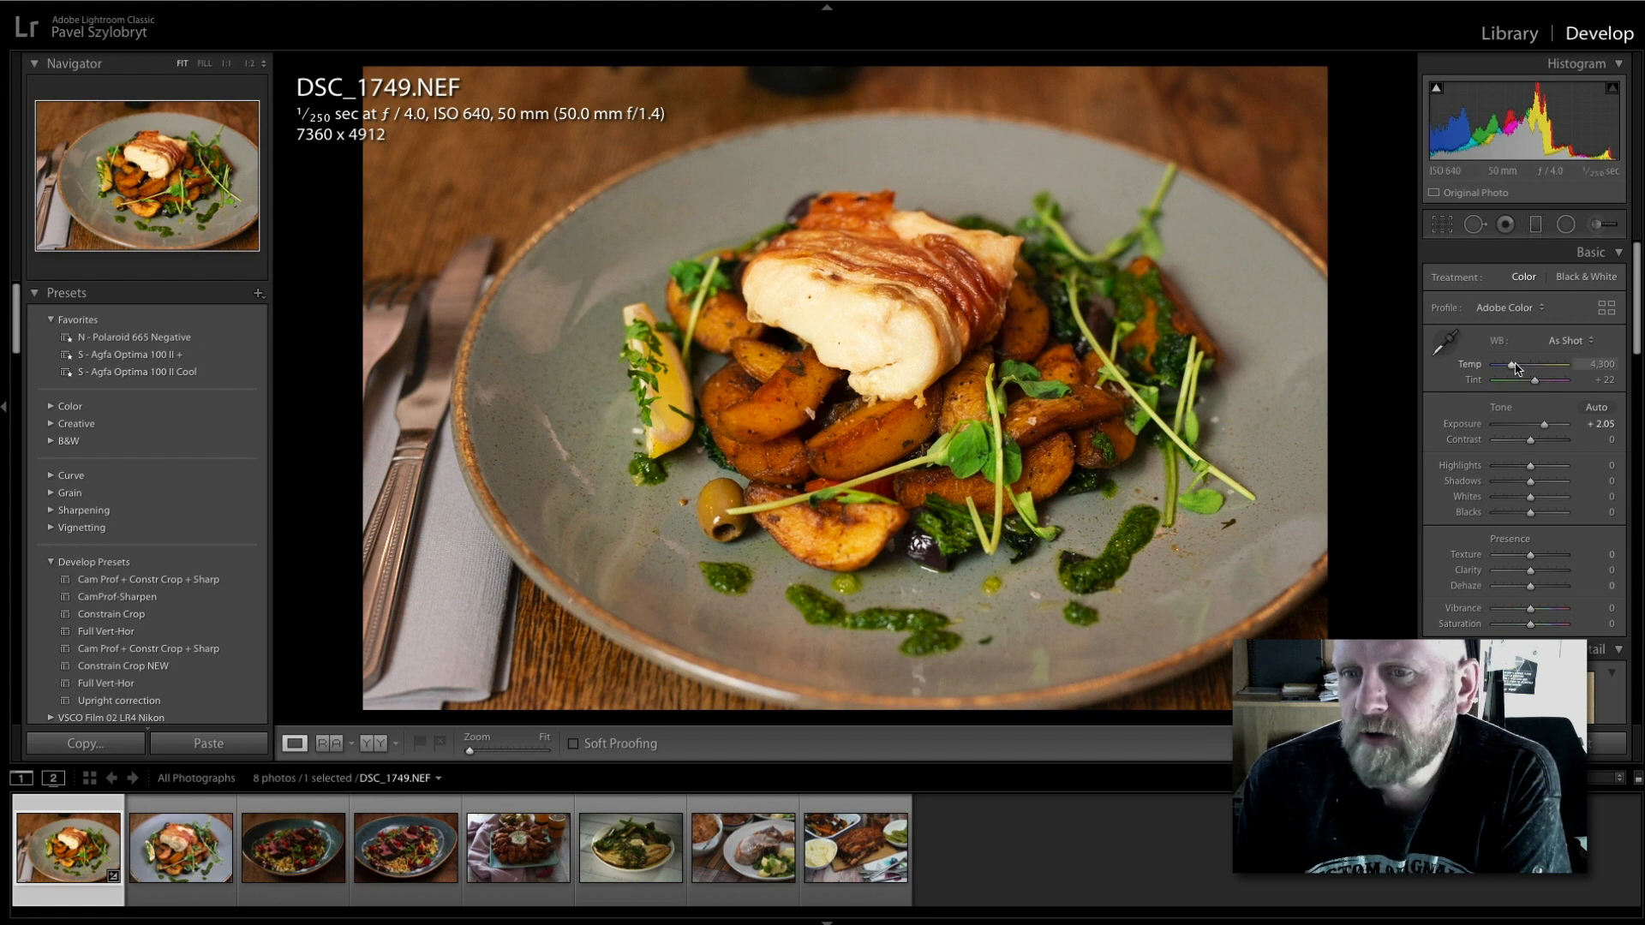
pyautogui.moveTo(1513, 369); pyautogui.dragTo(1509, 368)
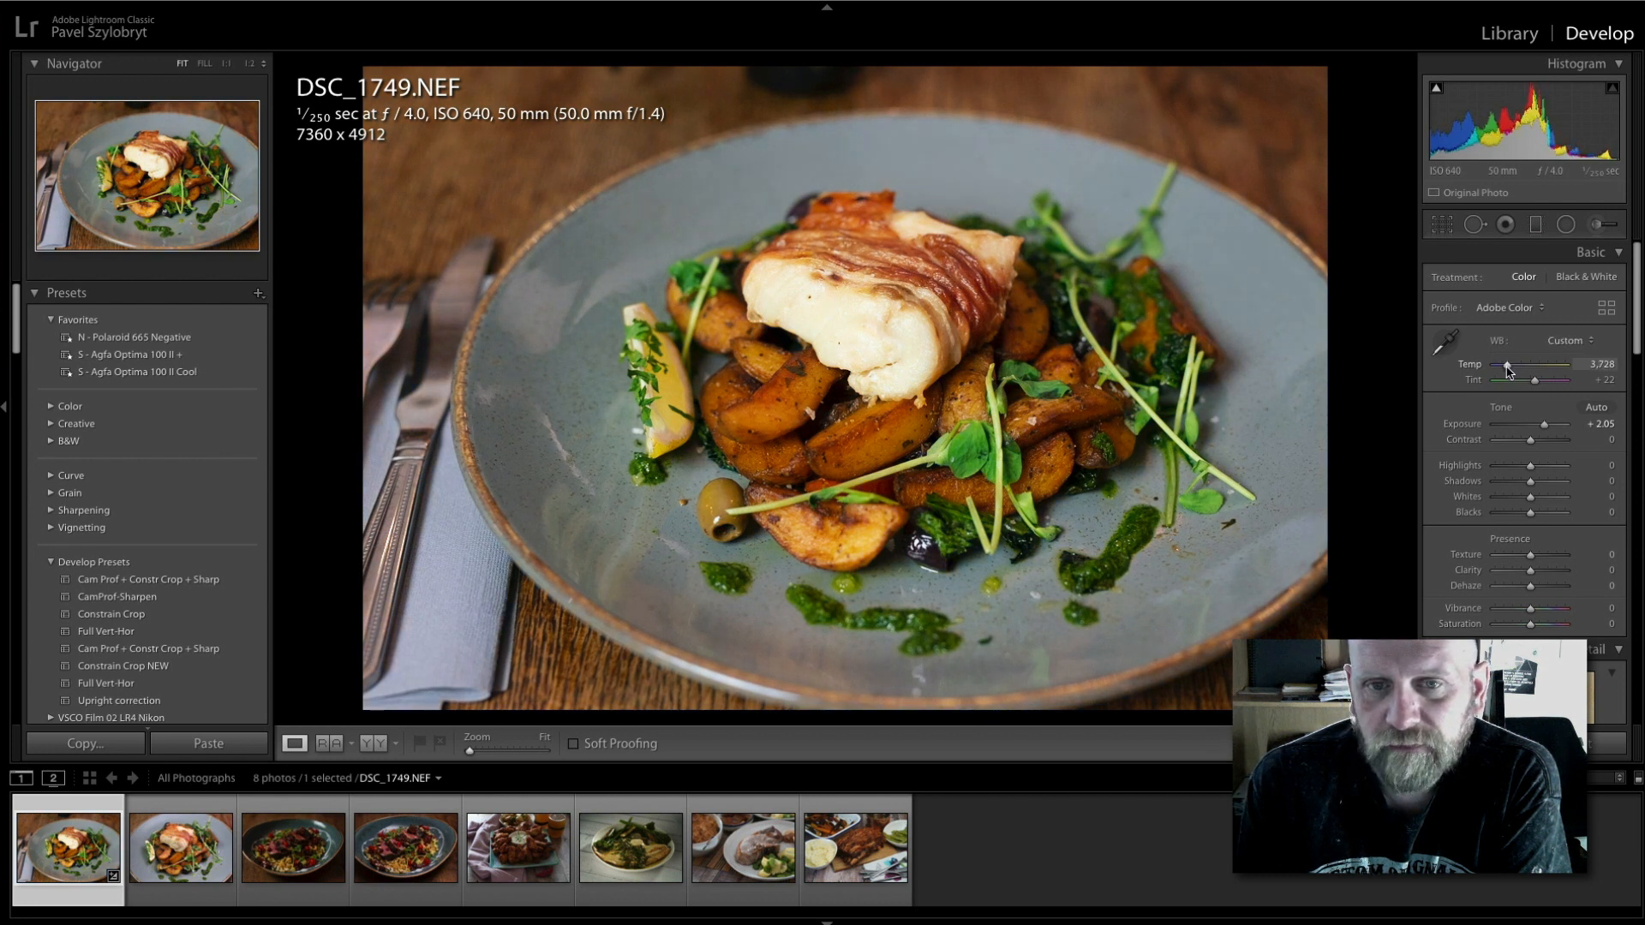
pyautogui.moveTo(873, 321); pyautogui.dragTo(977, 389)
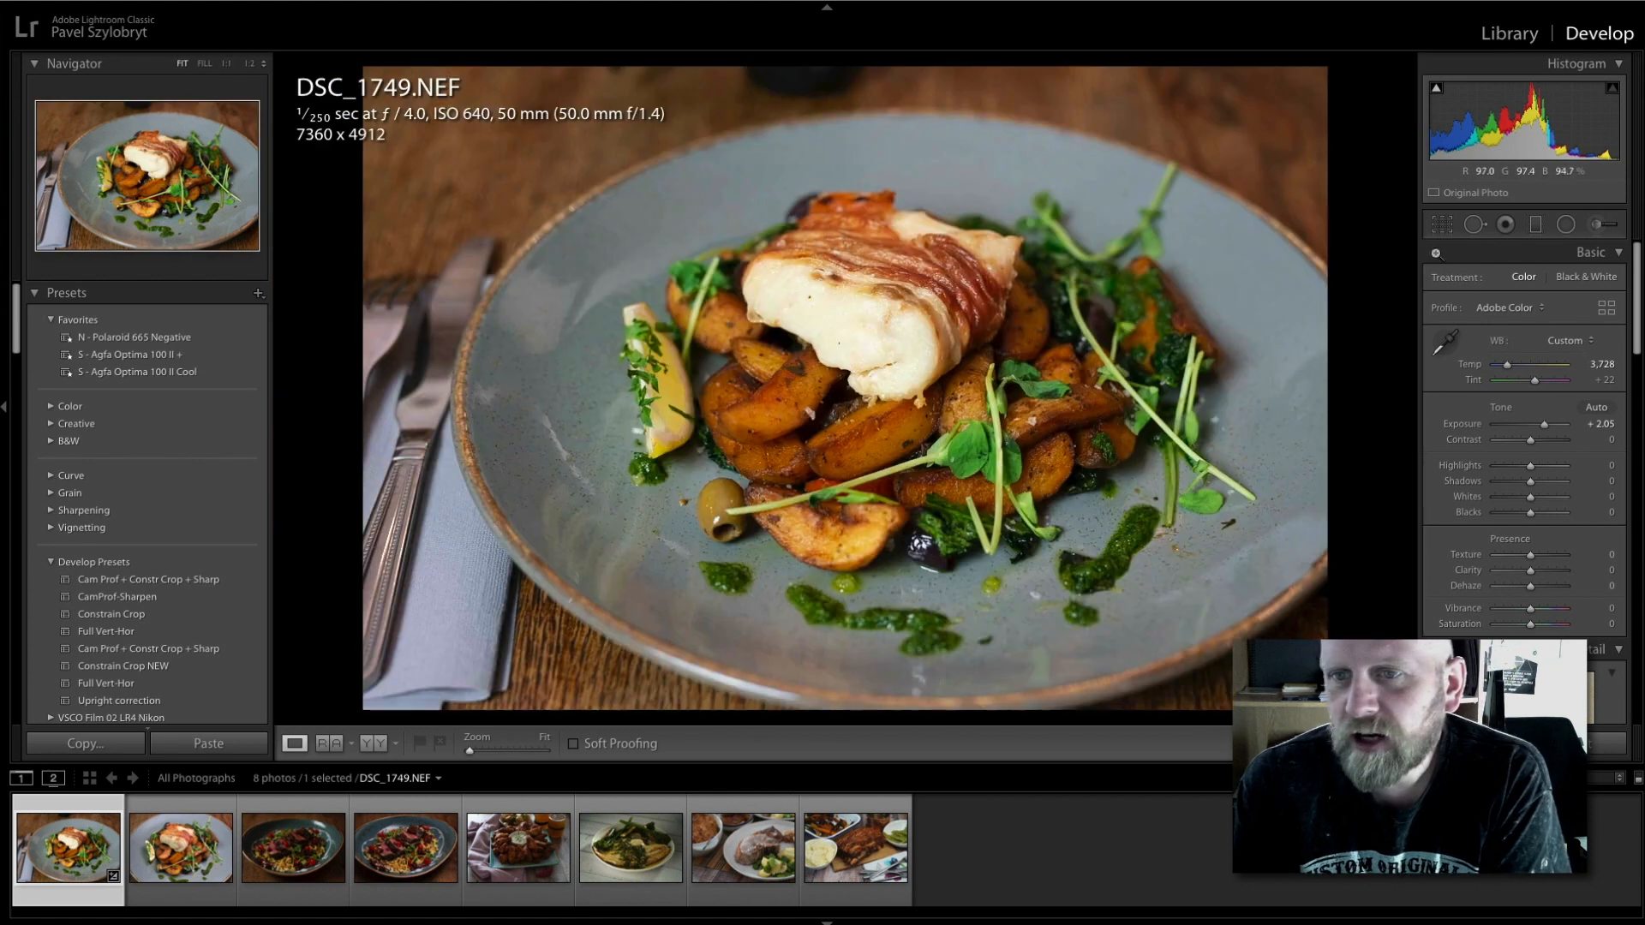
# Place a tilted radial filter over the pale meat with Highlights at -41 and check the recovered detail up close.
pyautogui.click(1565, 226)
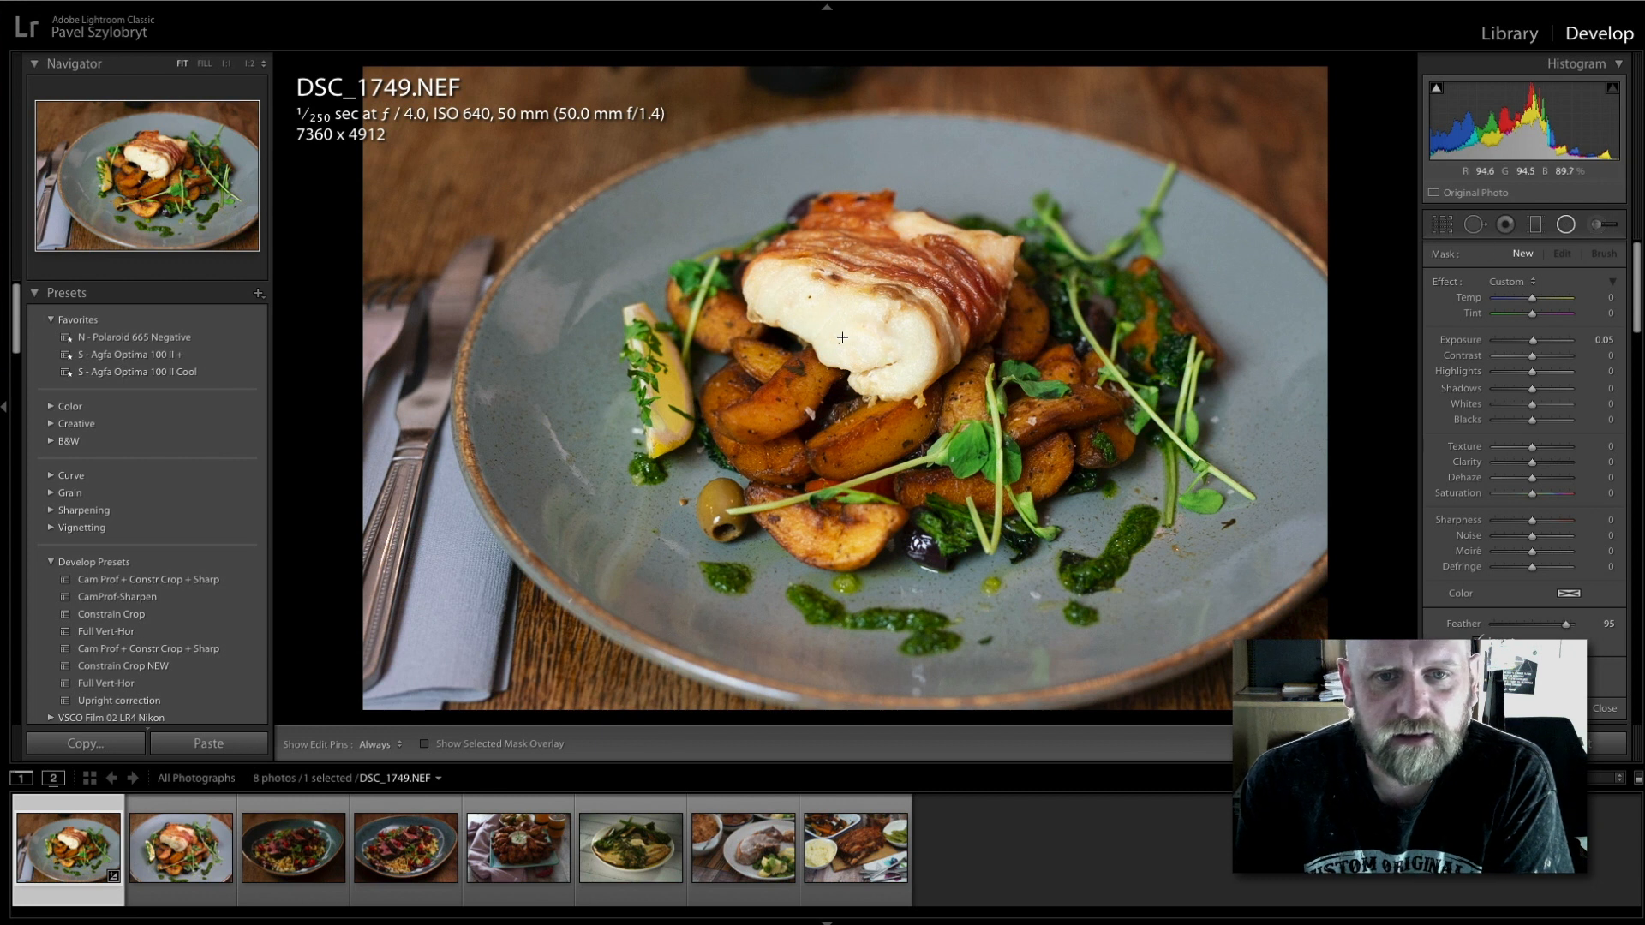
pyautogui.moveTo(857, 330); pyautogui.dragTo(1007, 408)
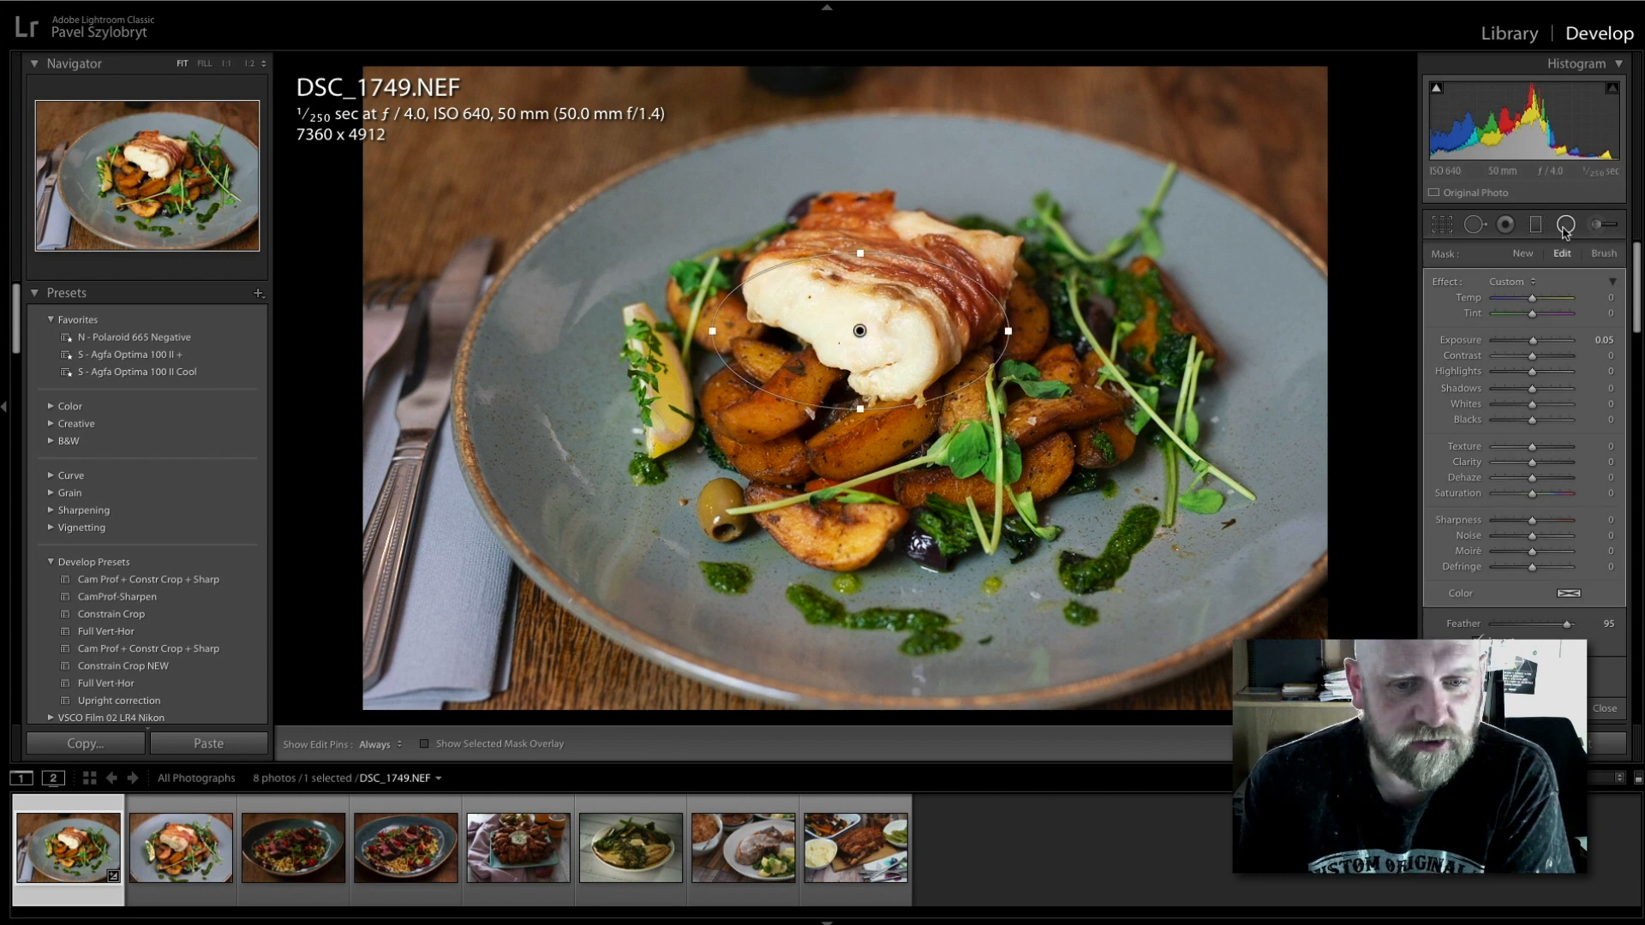
pyautogui.moveTo(1021, 339); pyautogui.dragTo(1008, 377)
pyautogui.moveTo(1531, 371); pyautogui.dragTo(1514, 377)
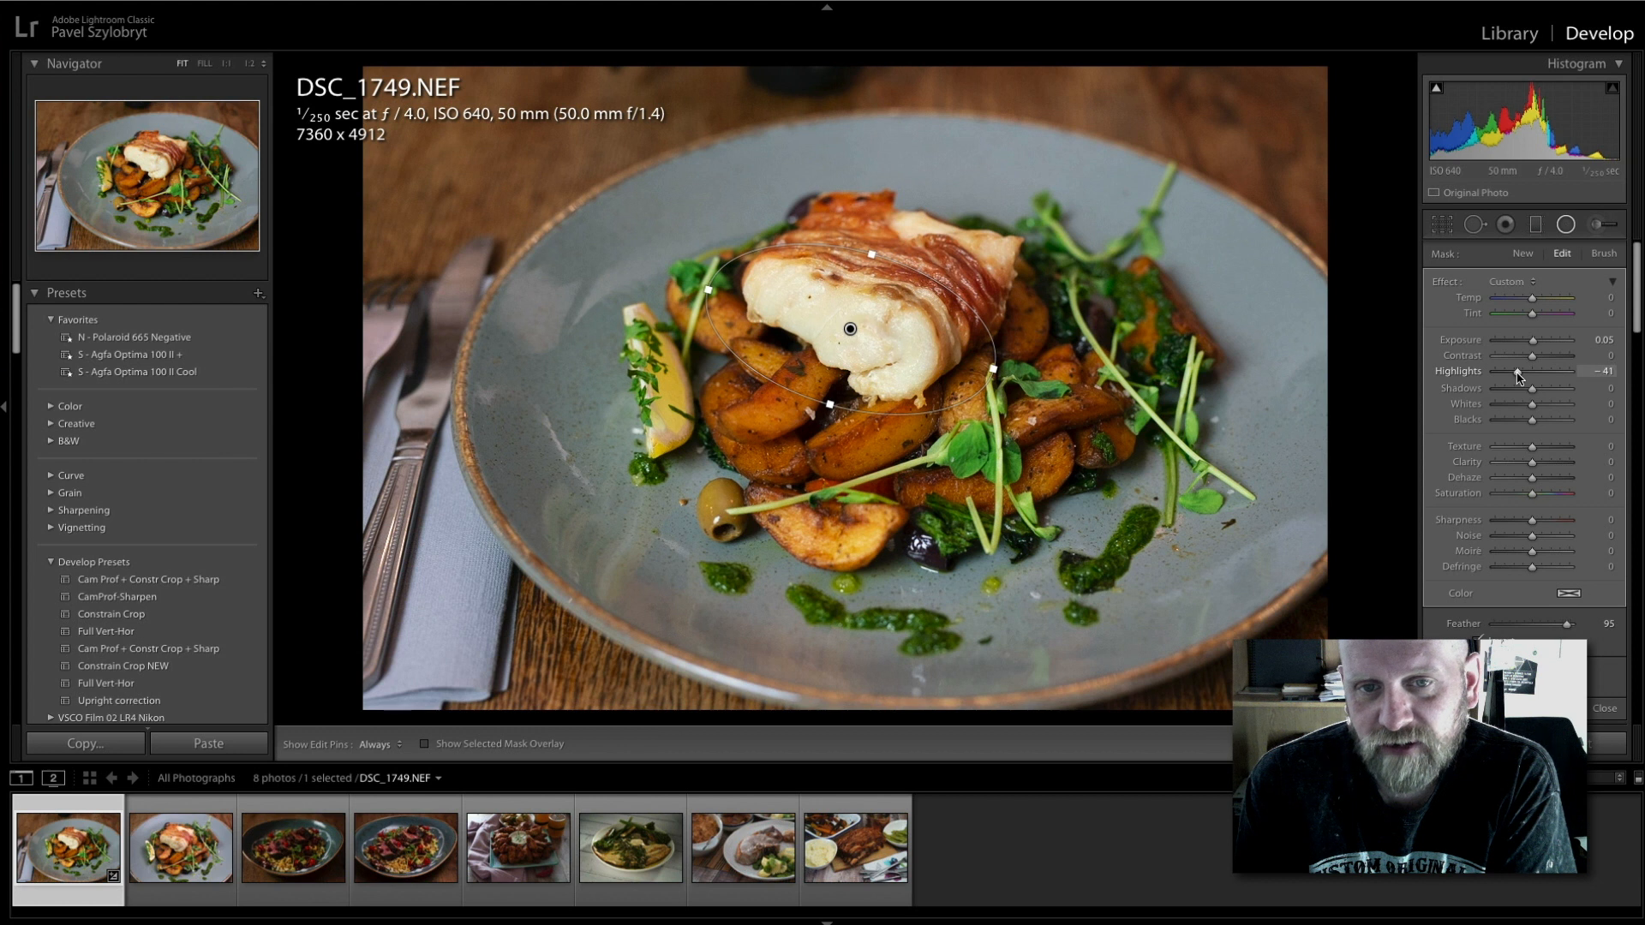
pyautogui.click(1565, 225)
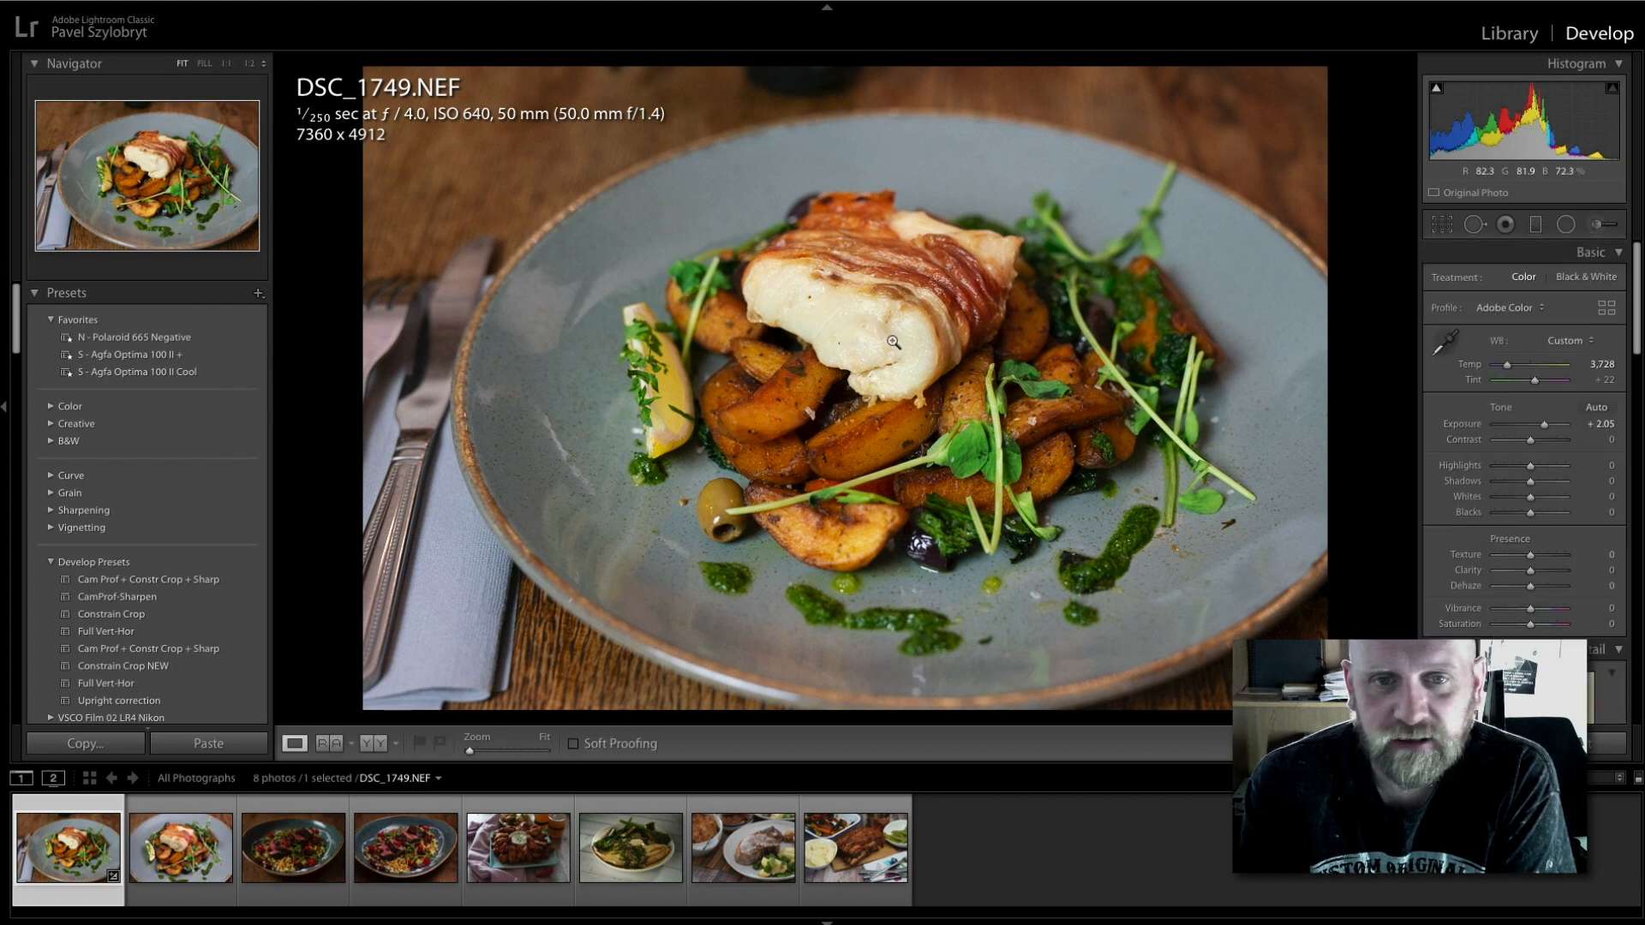
pyautogui.click(891, 341)
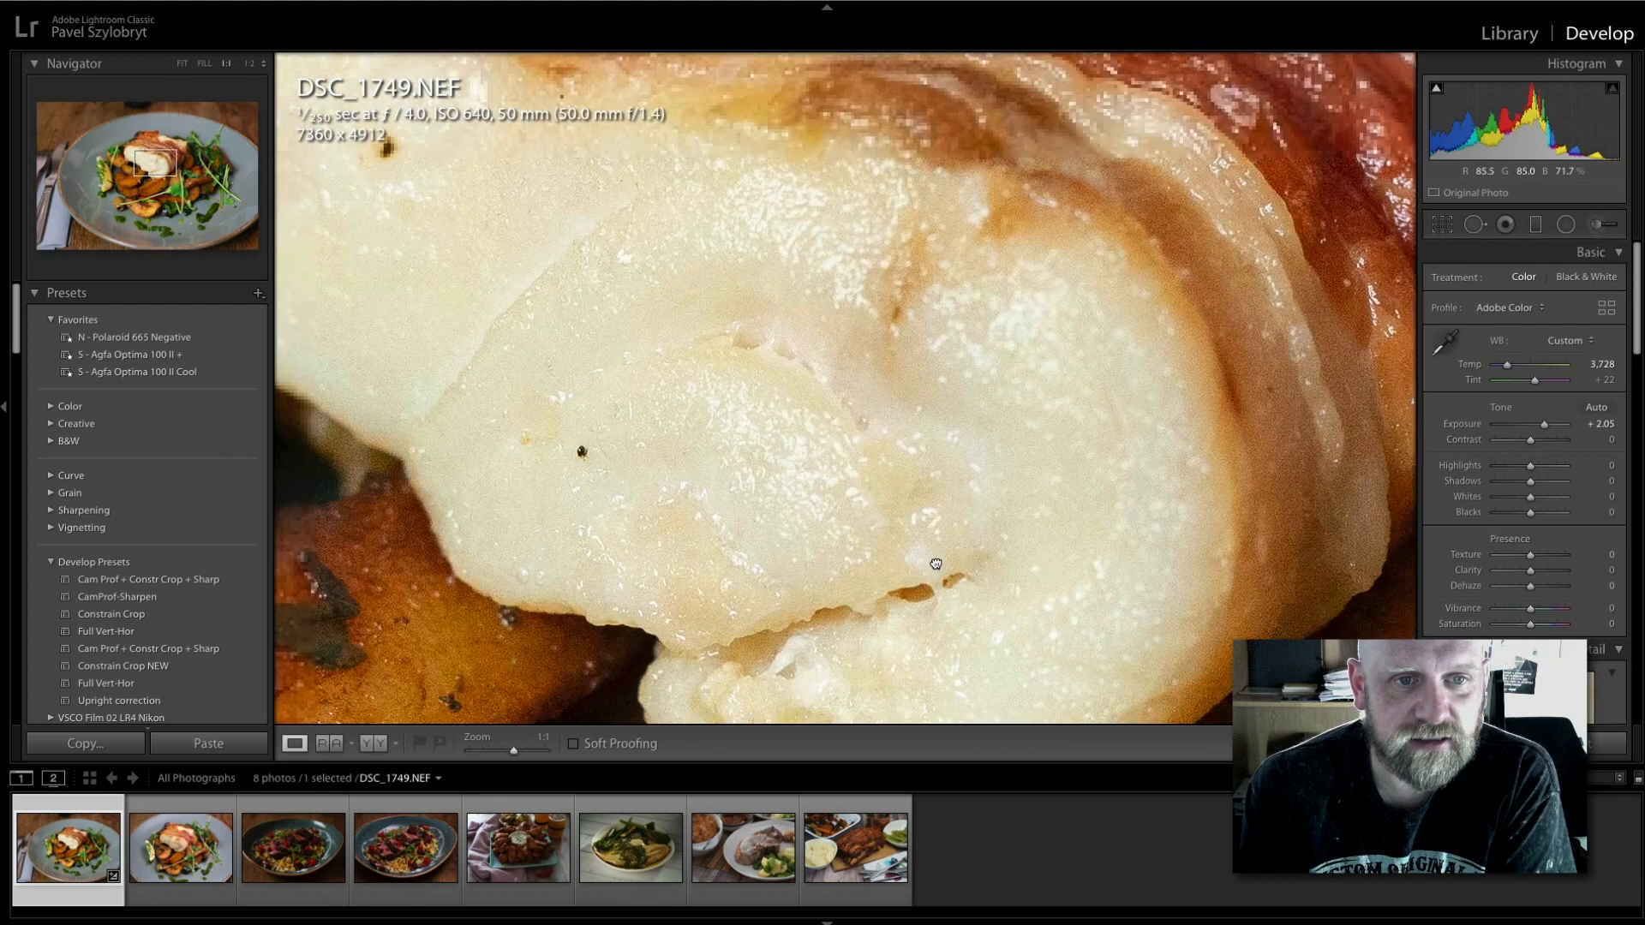
pyautogui.moveTo(935, 564); pyautogui.dragTo(980, 455)
pyautogui.click(983, 462)
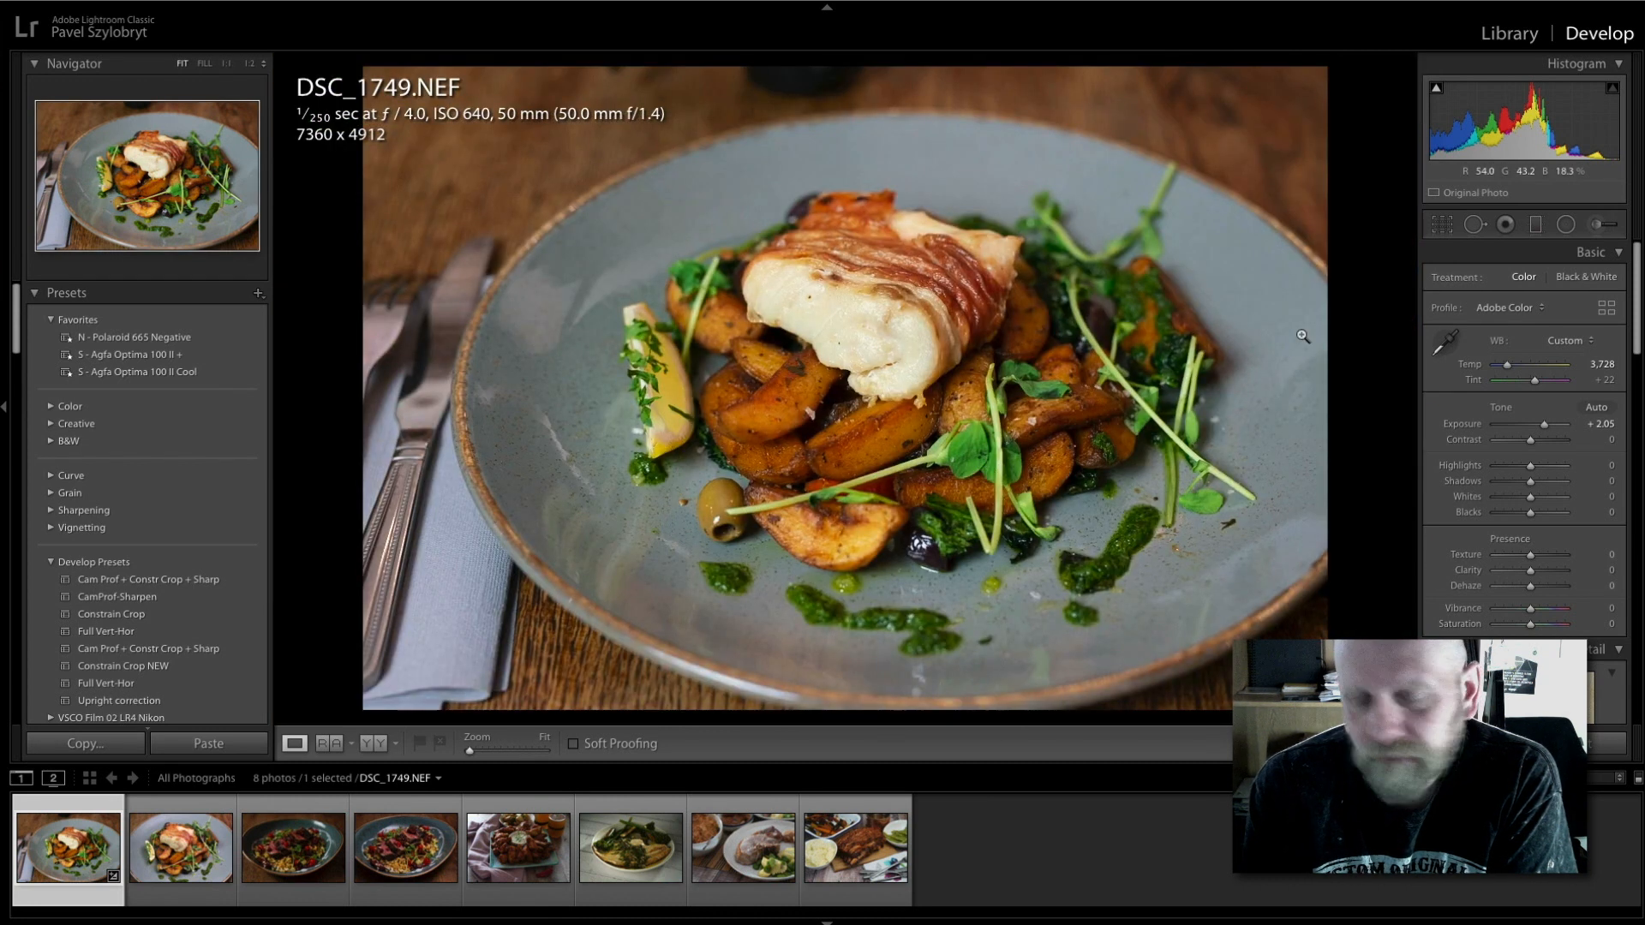
# Brush over the dark olive and greens beside the meat and lift the brushed area's Shadows to 41.
pyautogui.press('k')
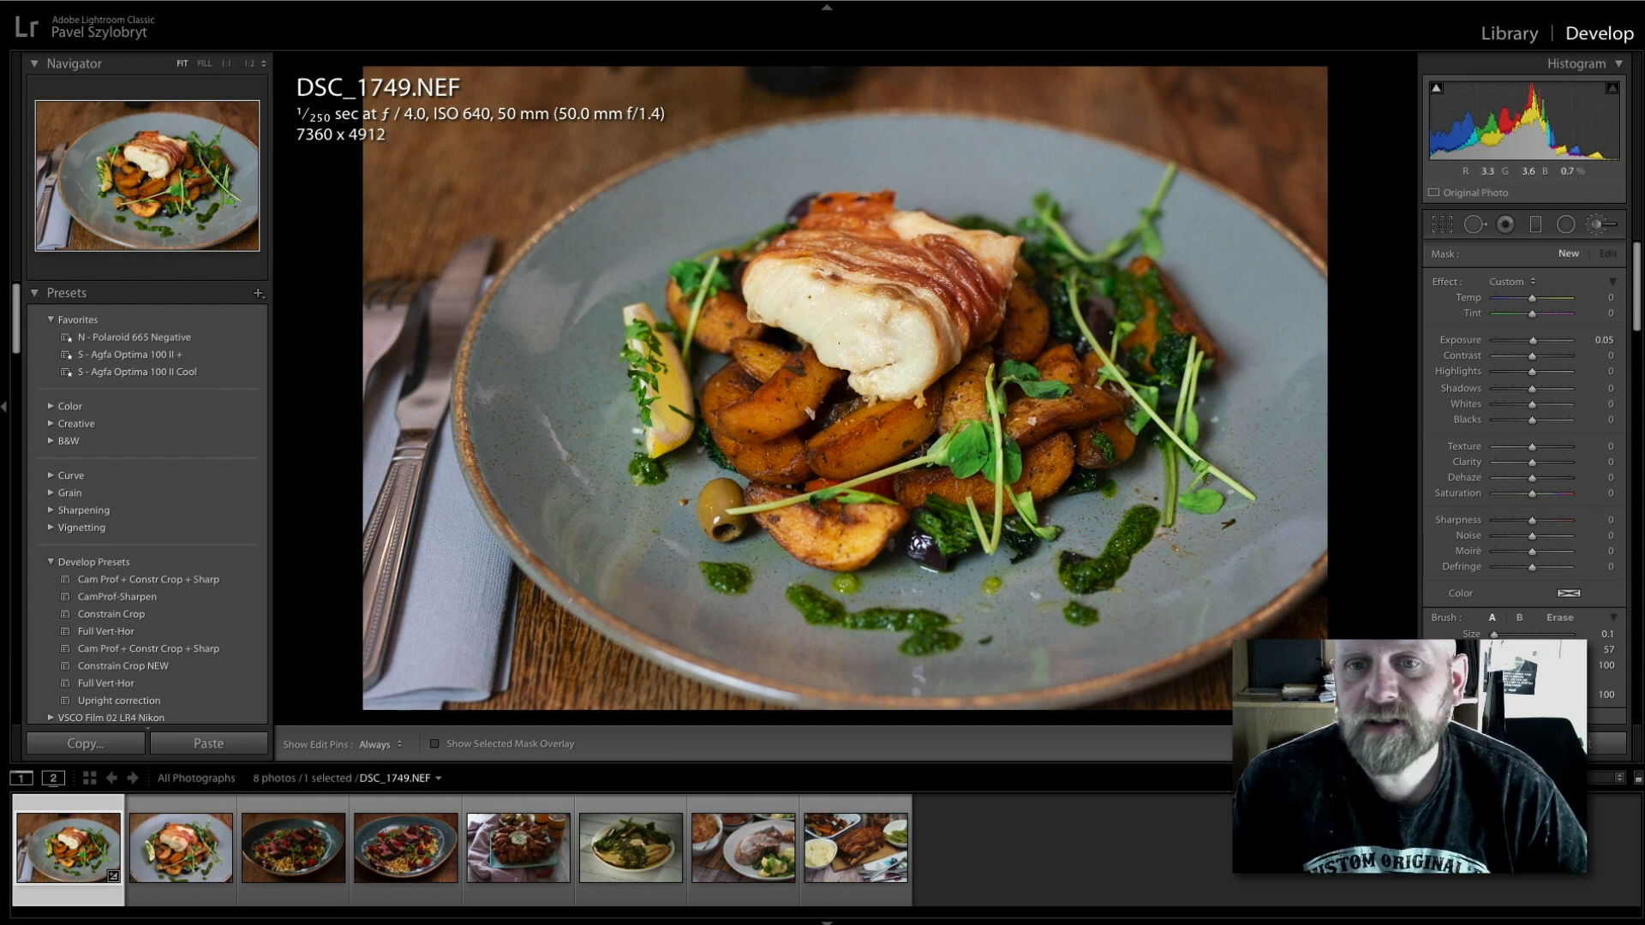
pyautogui.press('h')
pyautogui.scroll(6, 1105, 330)
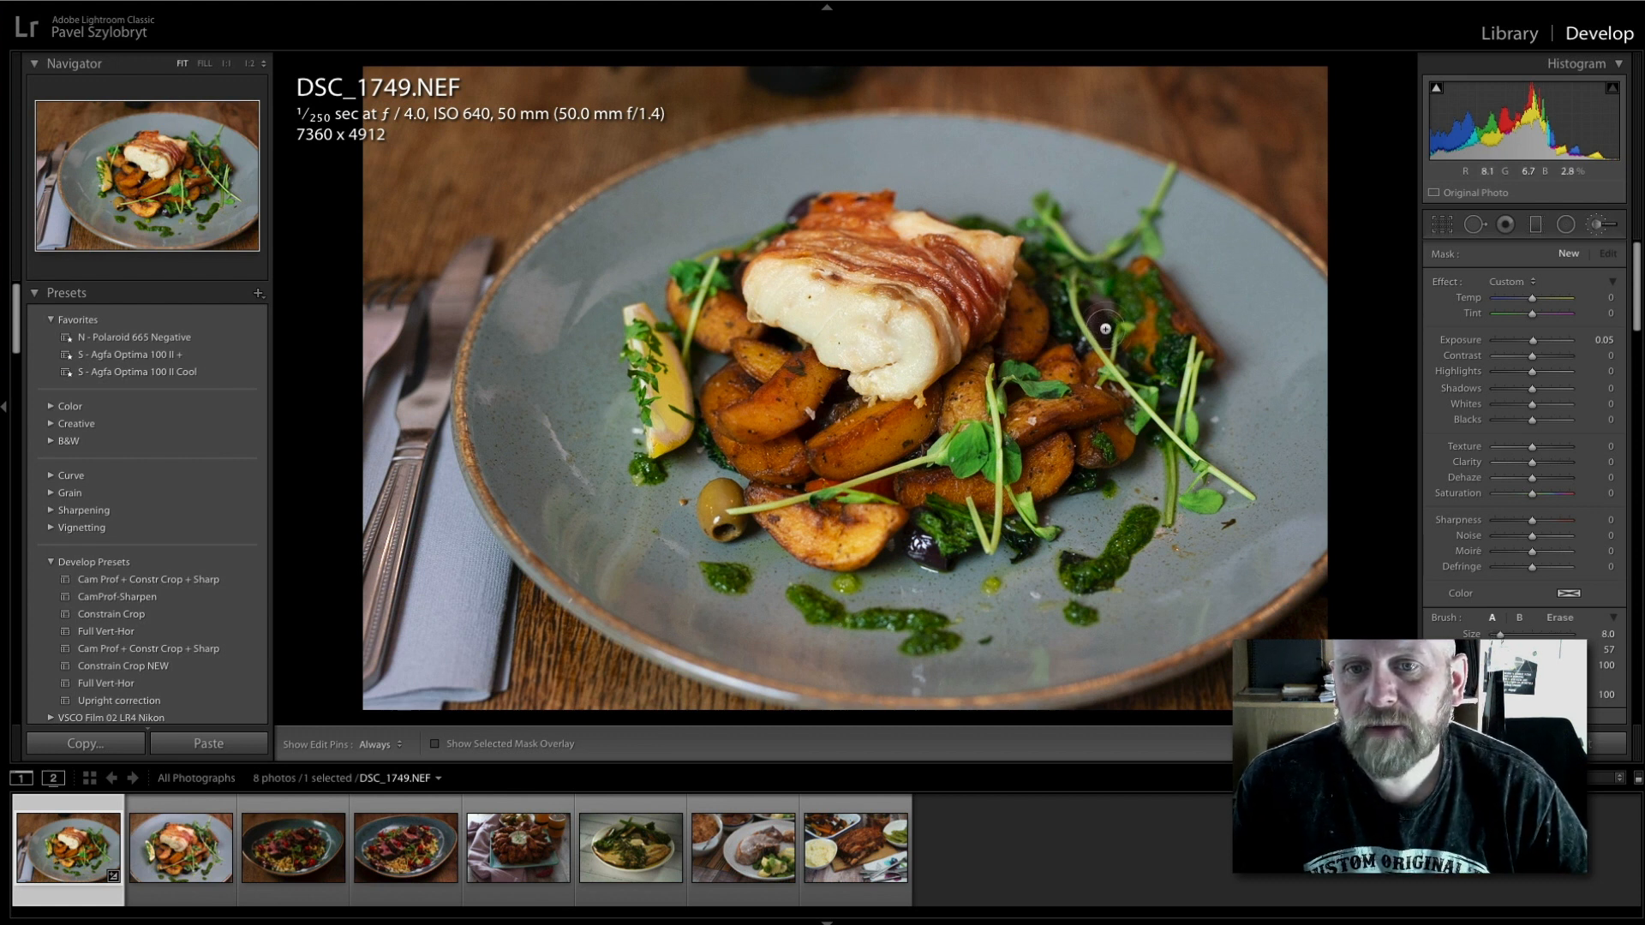
pyautogui.click(1097, 298)
pyautogui.moveTo(1531, 388); pyautogui.dragTo(1548, 394)
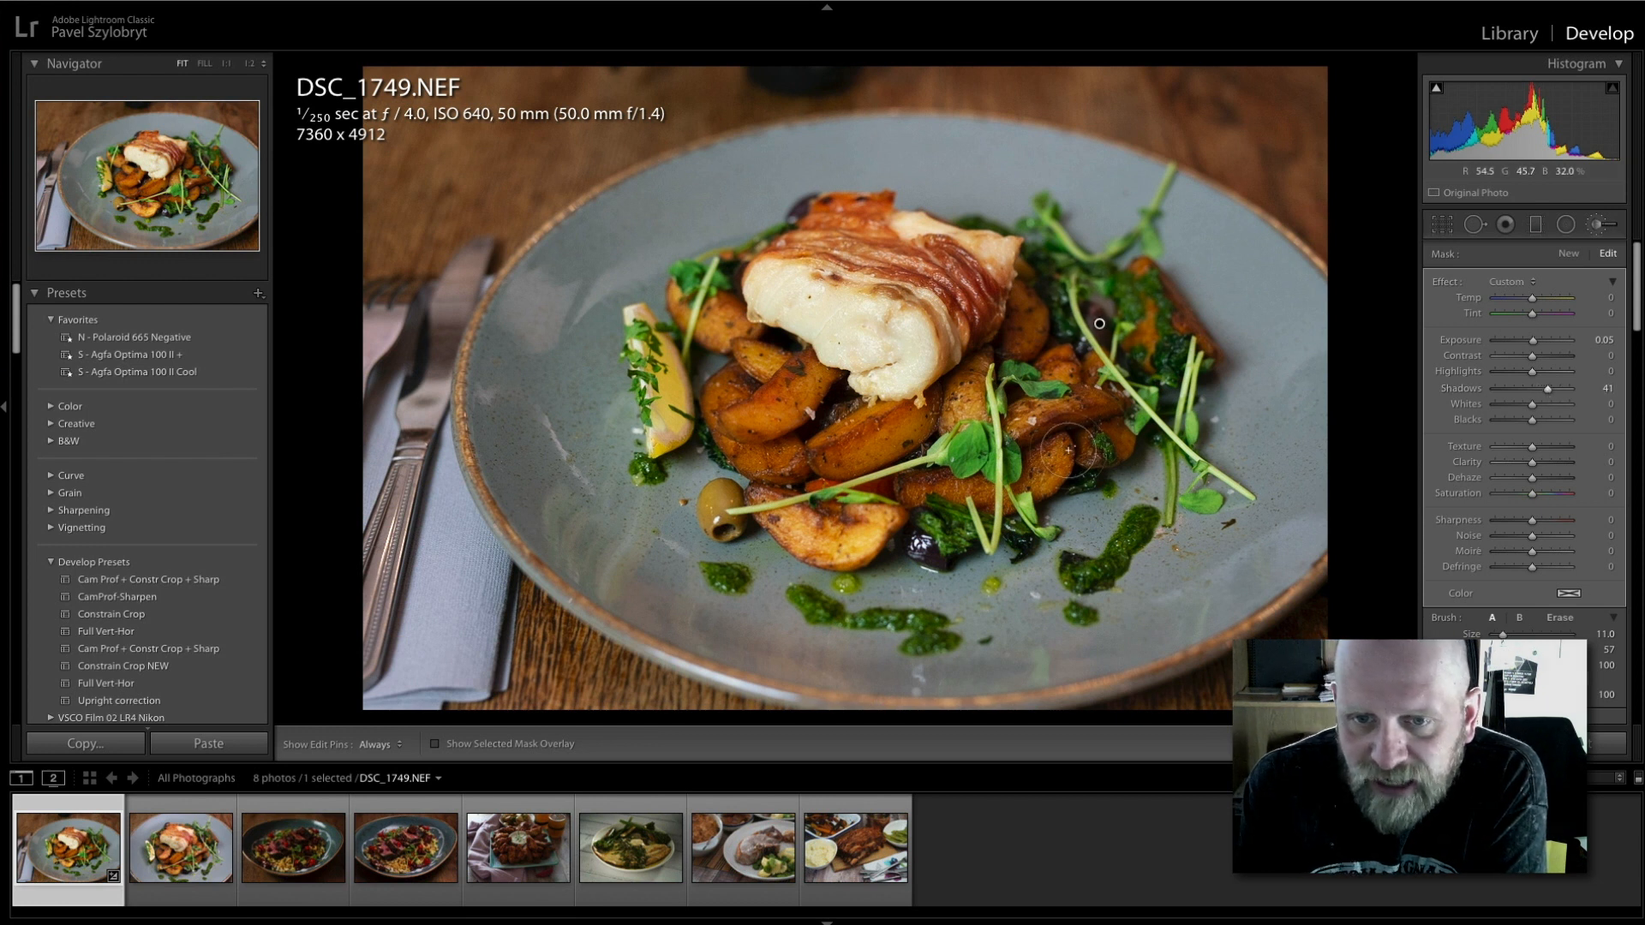
pyautogui.press('h')
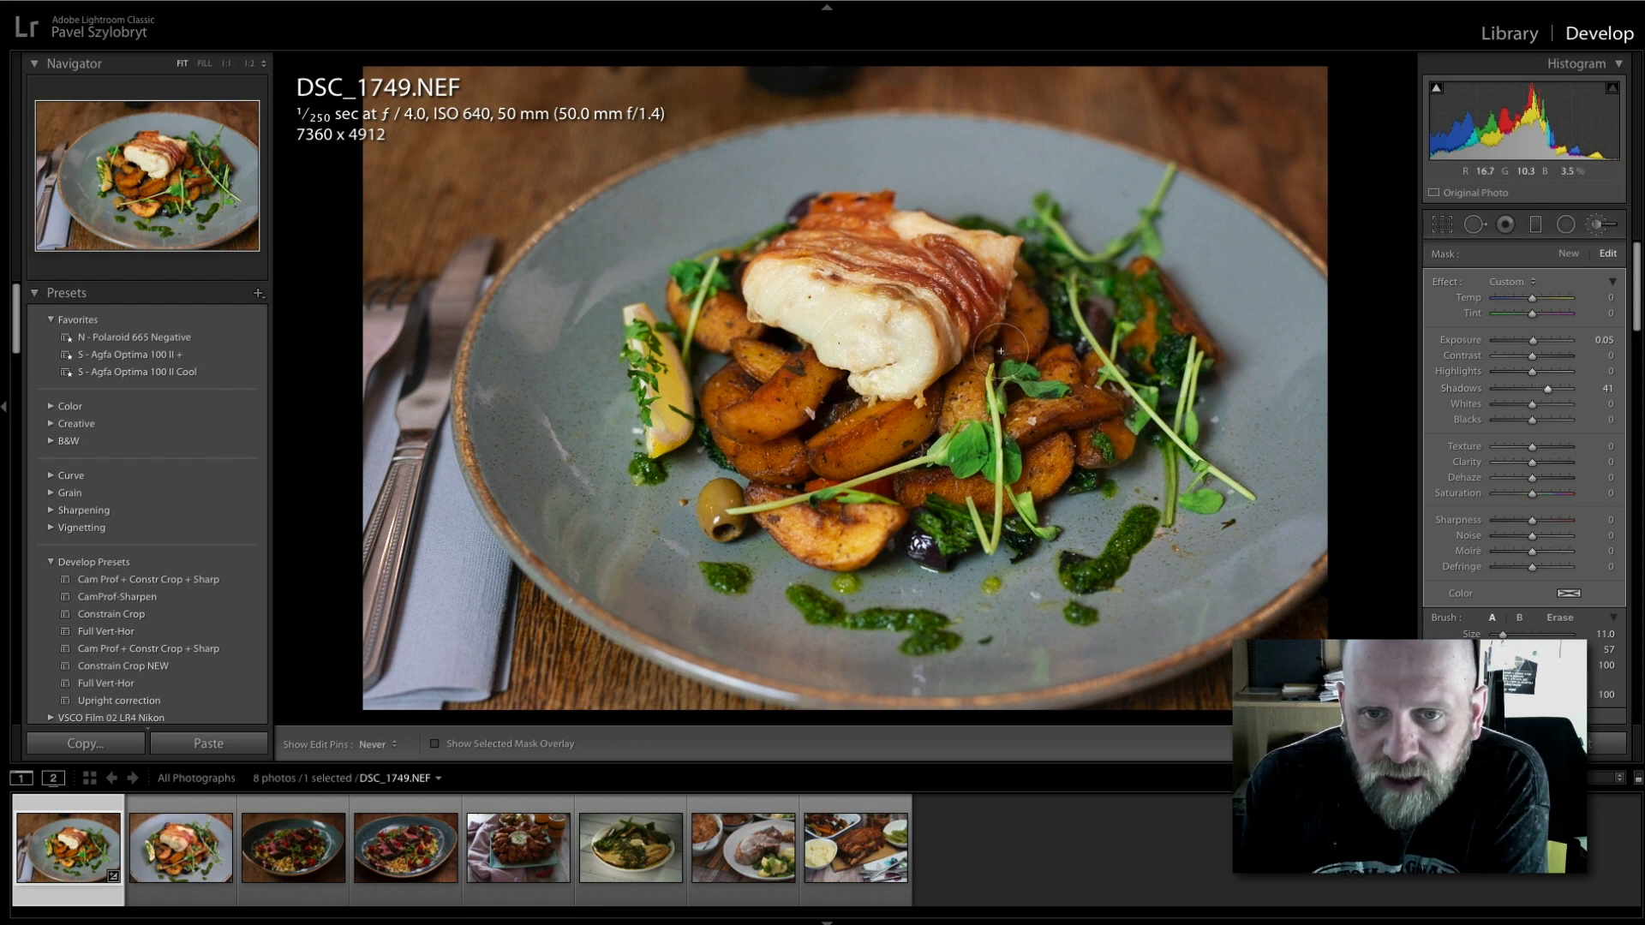
pyautogui.press('k')
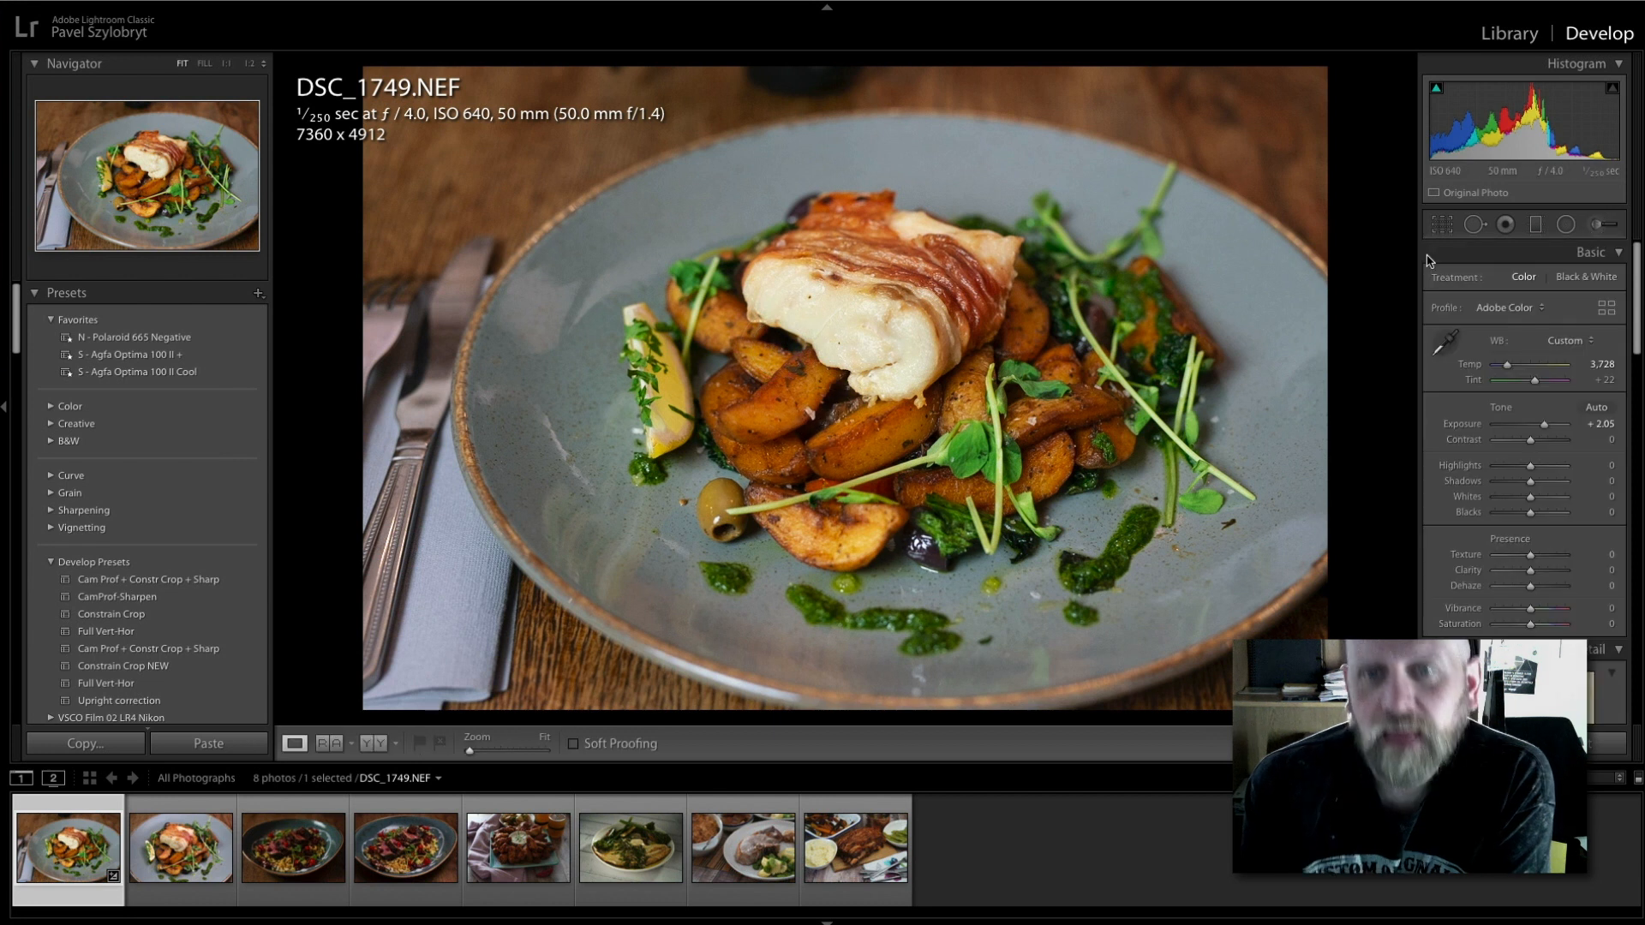
# Crop DSC_1749.NEF to 6826 x 4555 in its original aspect ratio, trimming the upper and right edges around the plate.
pyautogui.click(1442, 225)
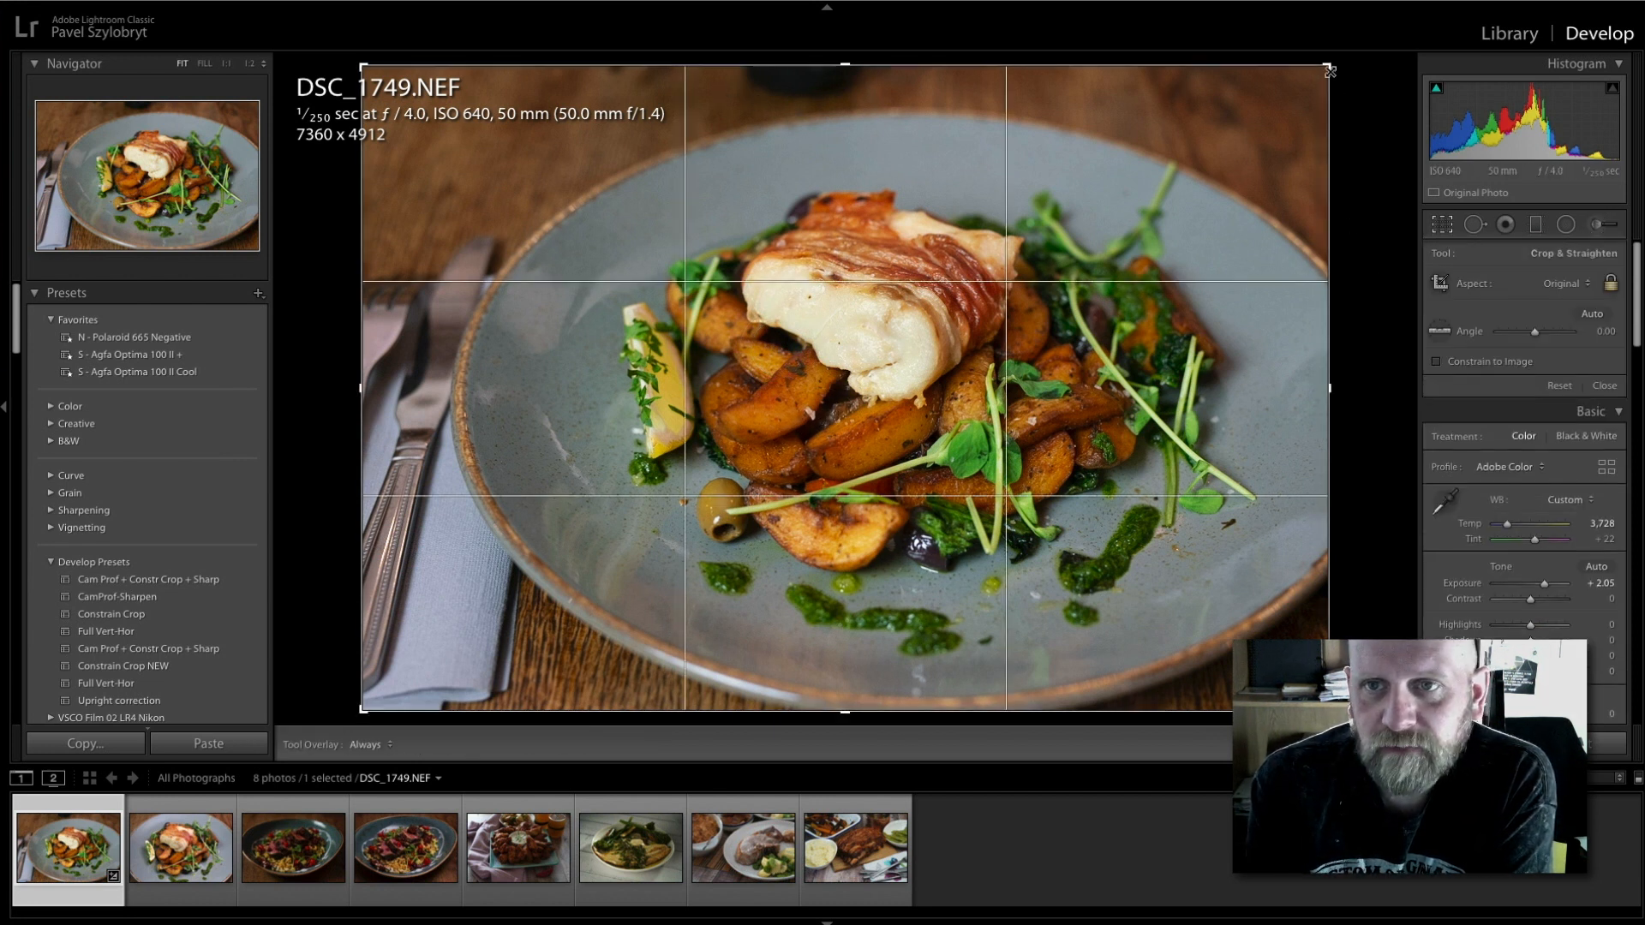
pyautogui.moveTo(1326, 66); pyautogui.dragTo(1297, 87)
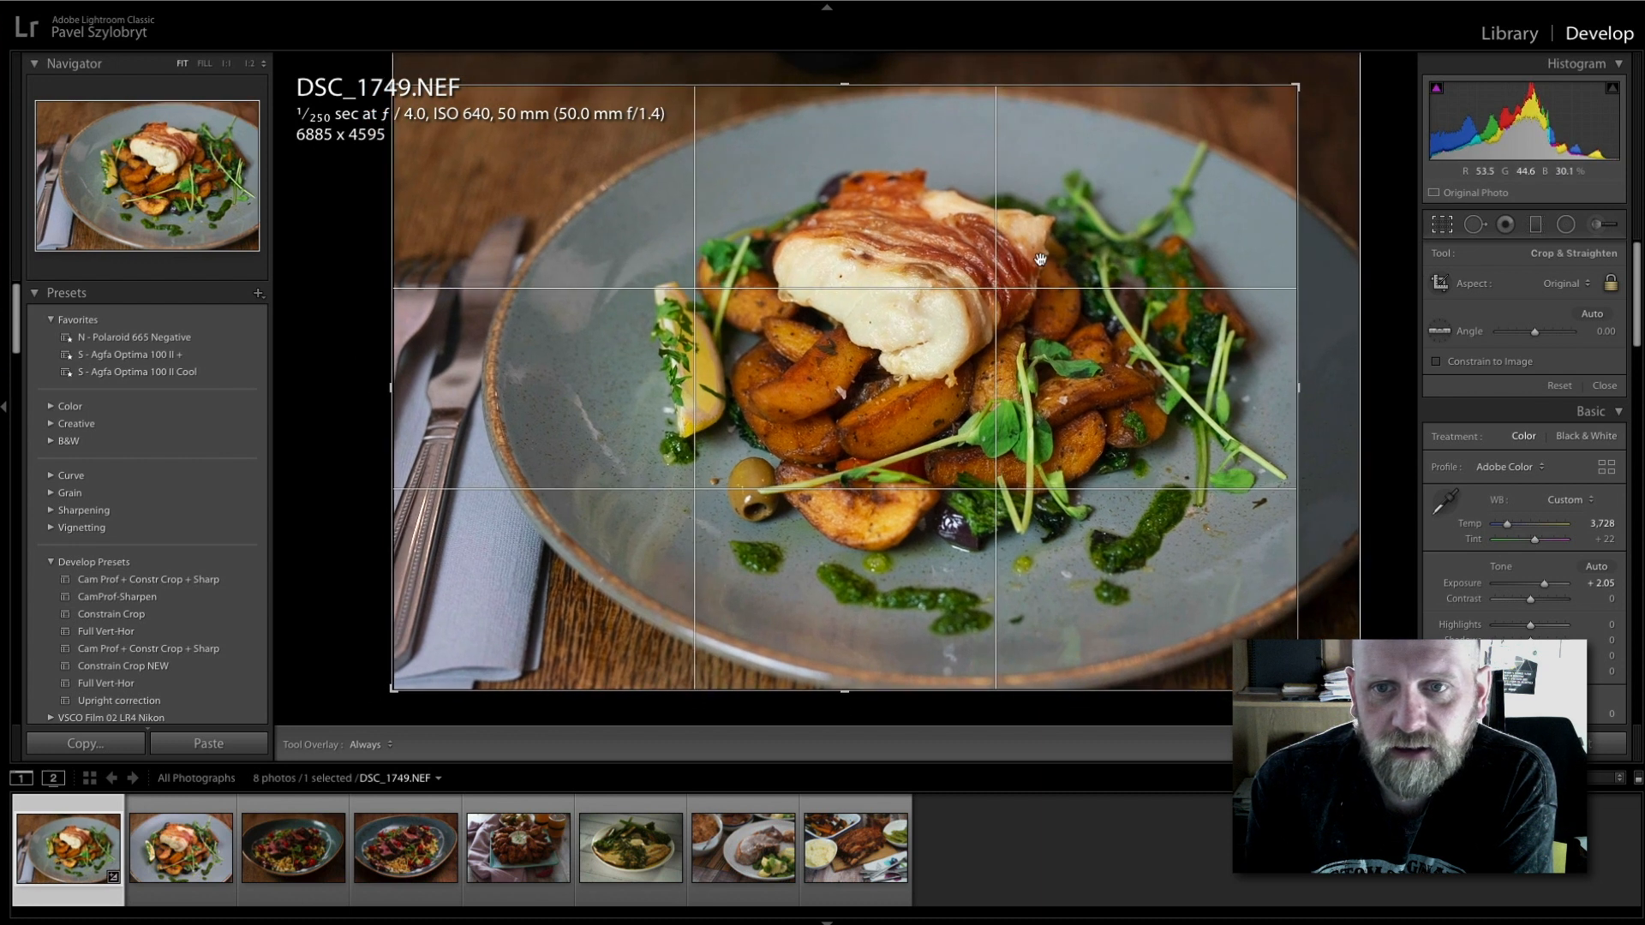
pyautogui.moveTo(1029, 265); pyautogui.dragTo(1102, 221)
pyautogui.press('r')
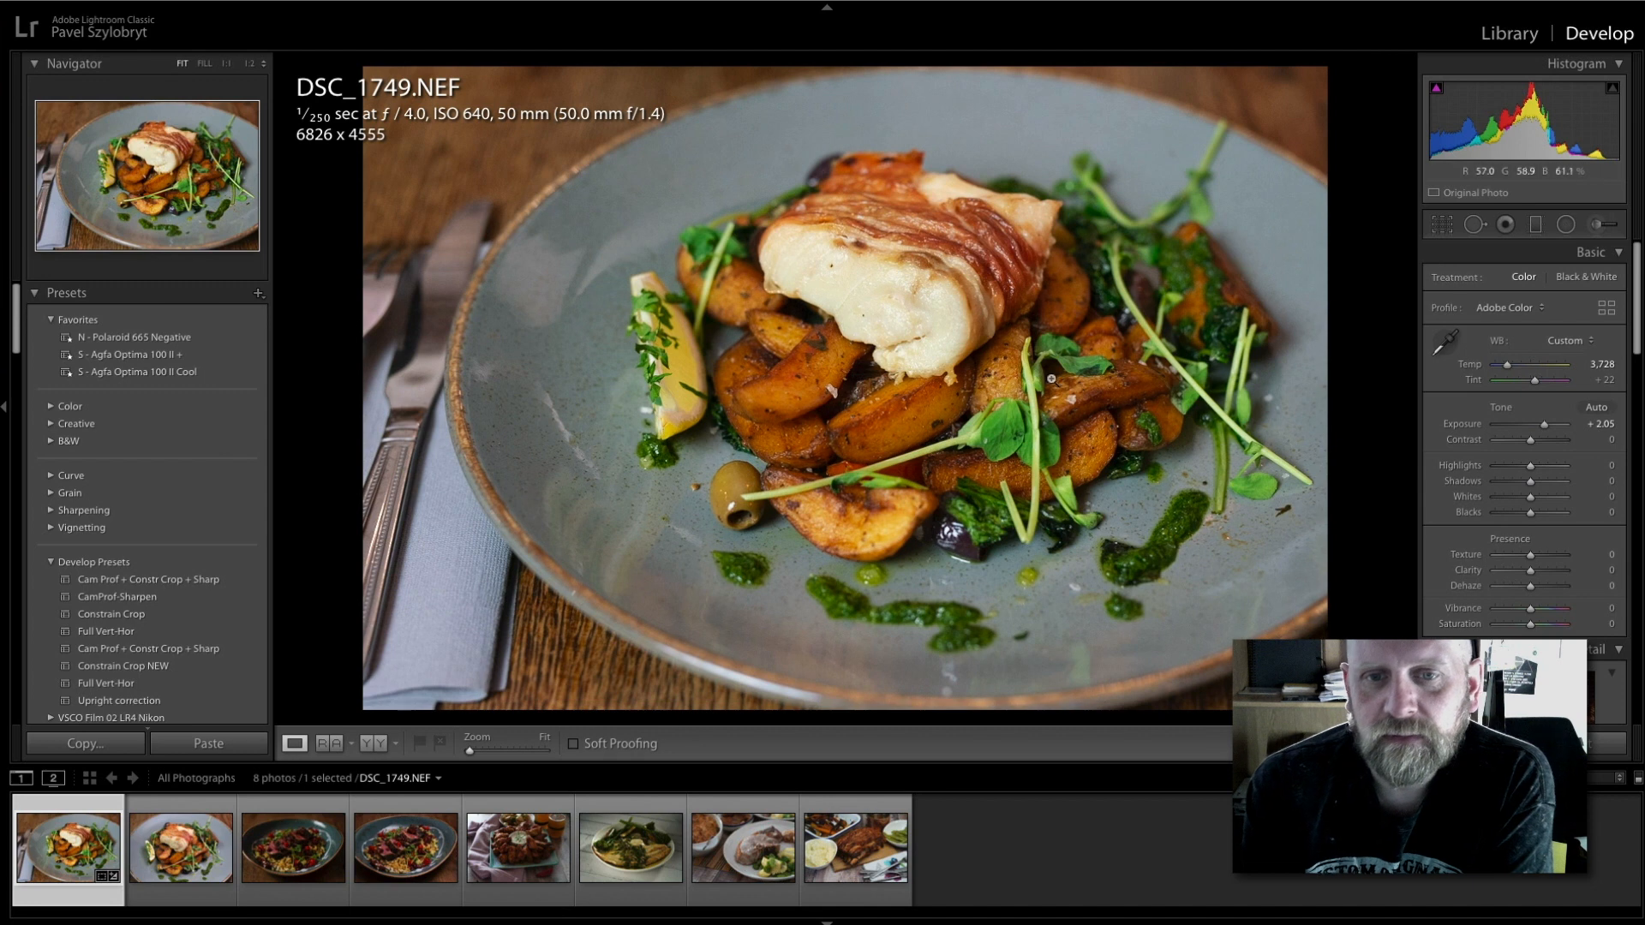
# Examine the potatoes and the pale meat of the cropped photo at 1:1 magnification.
pyautogui.click(867, 372)
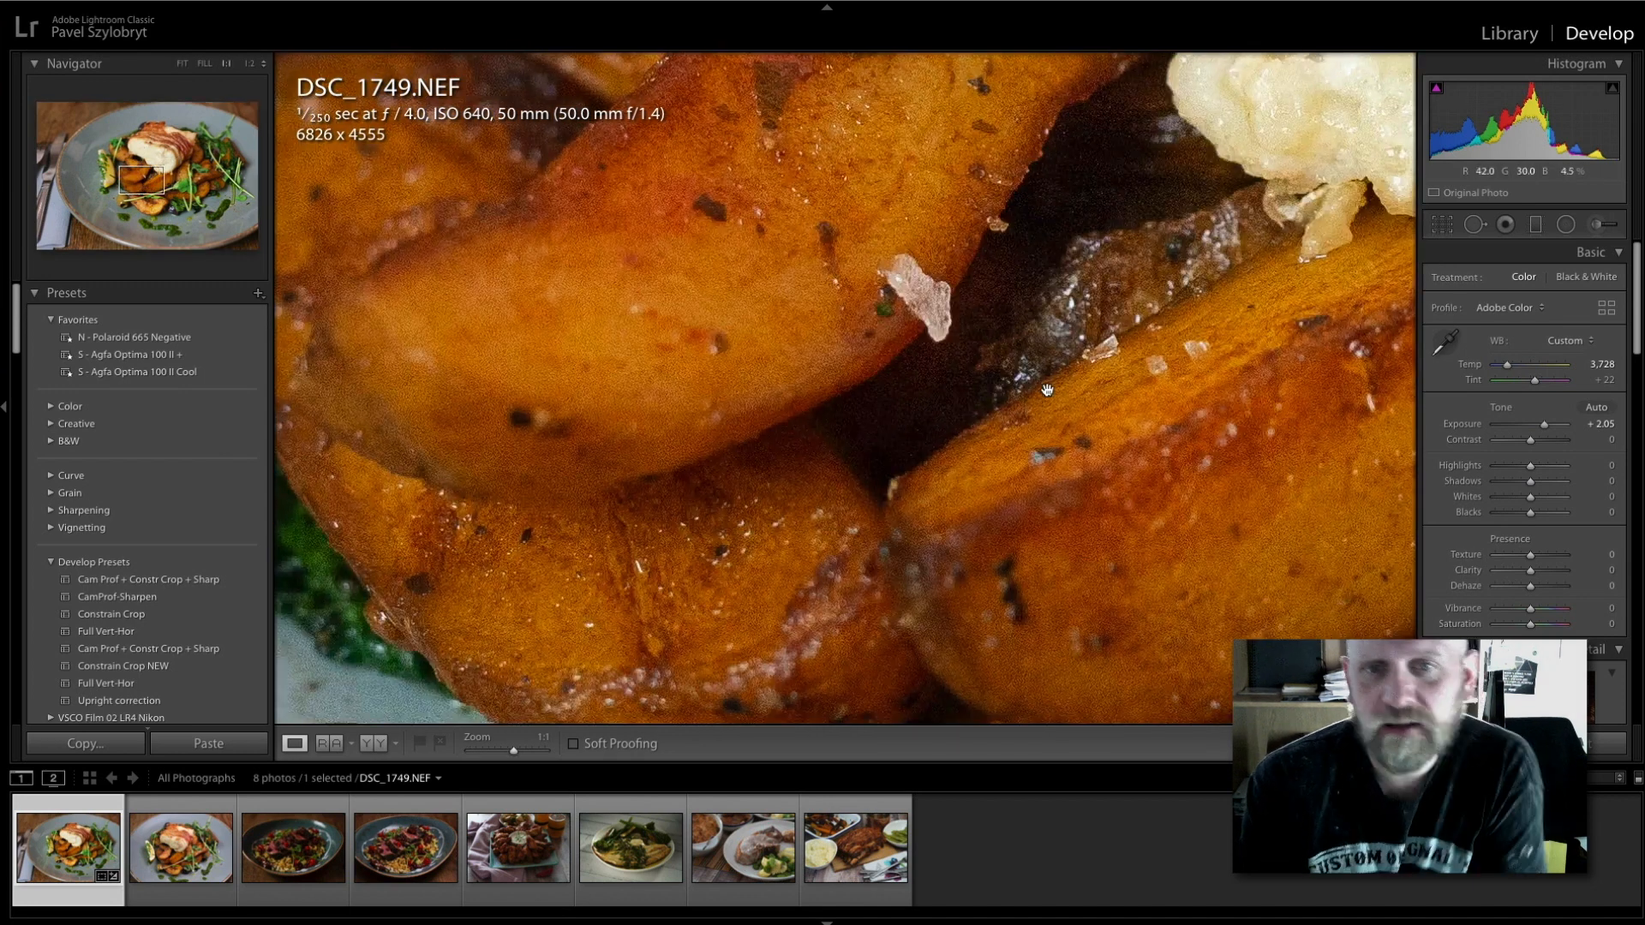
pyautogui.moveTo(993, 364); pyautogui.dragTo(1084, 343)
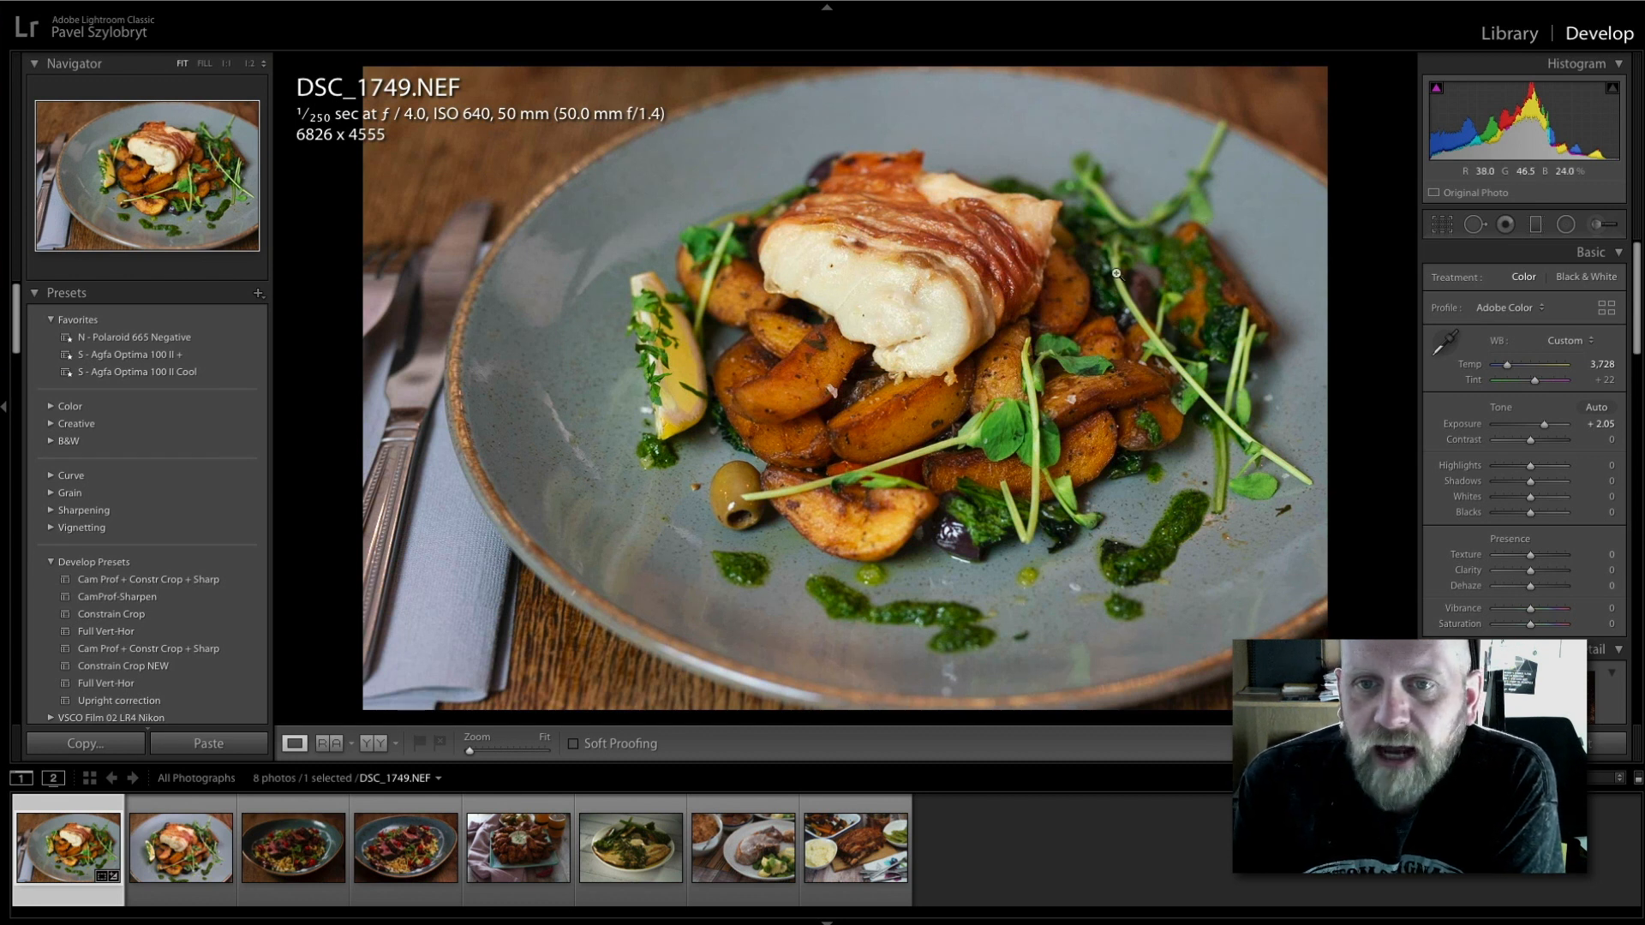
pyautogui.click(1576, 225)
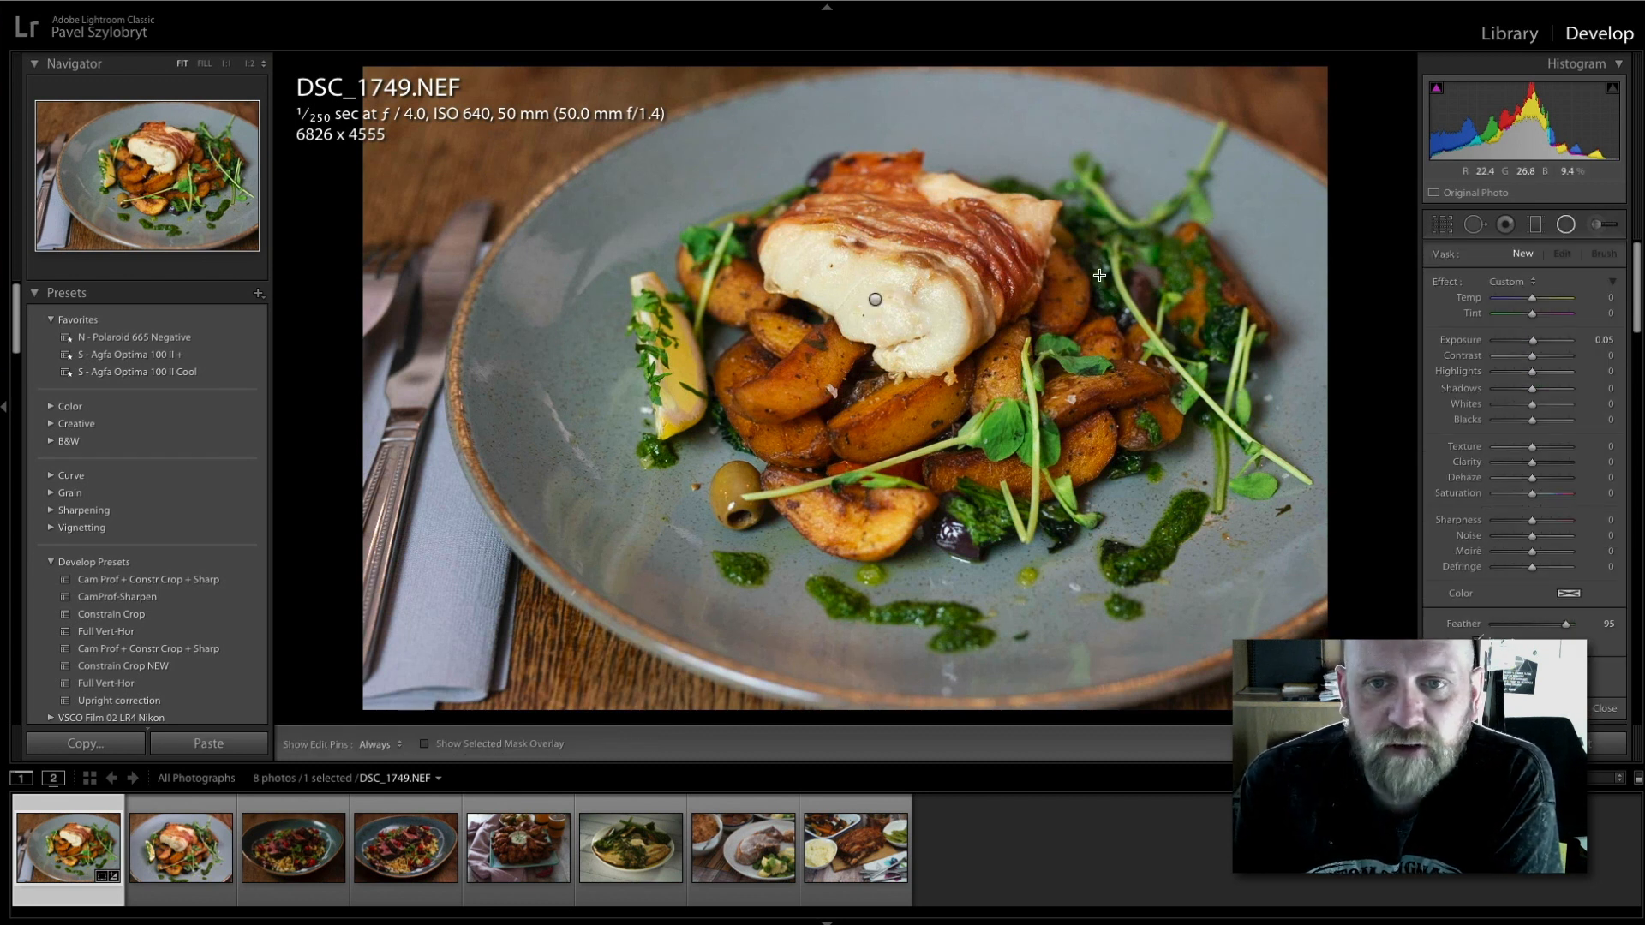
pyautogui.hotkey('shift', 'm')
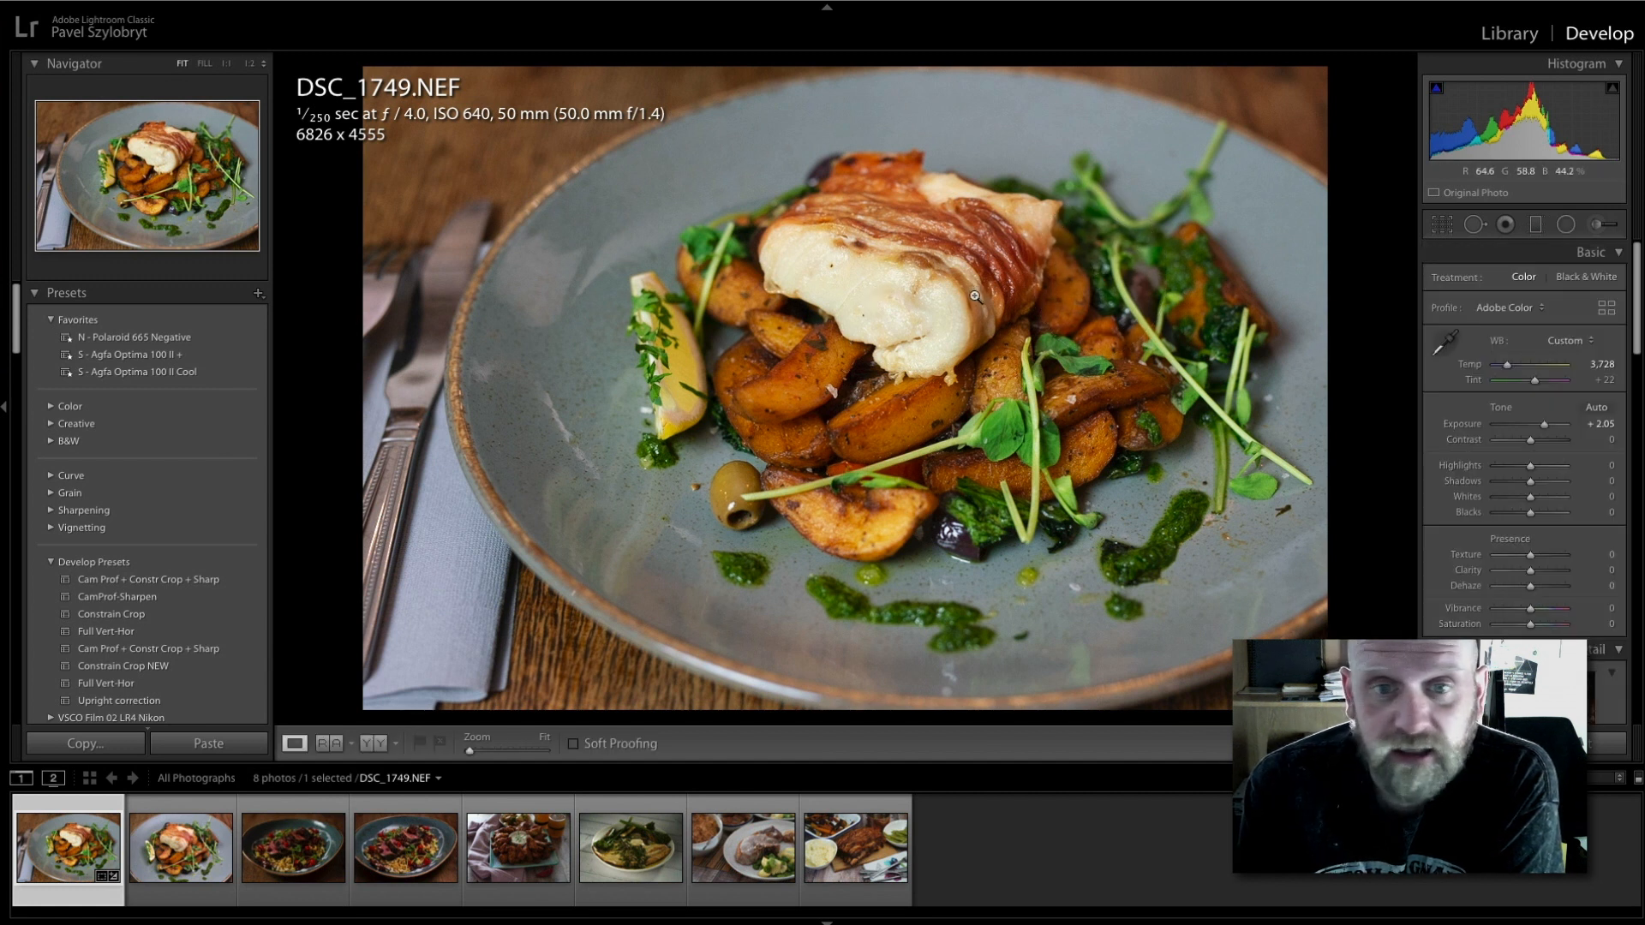
pyautogui.moveTo(957, 334); pyautogui.dragTo(958, 437)
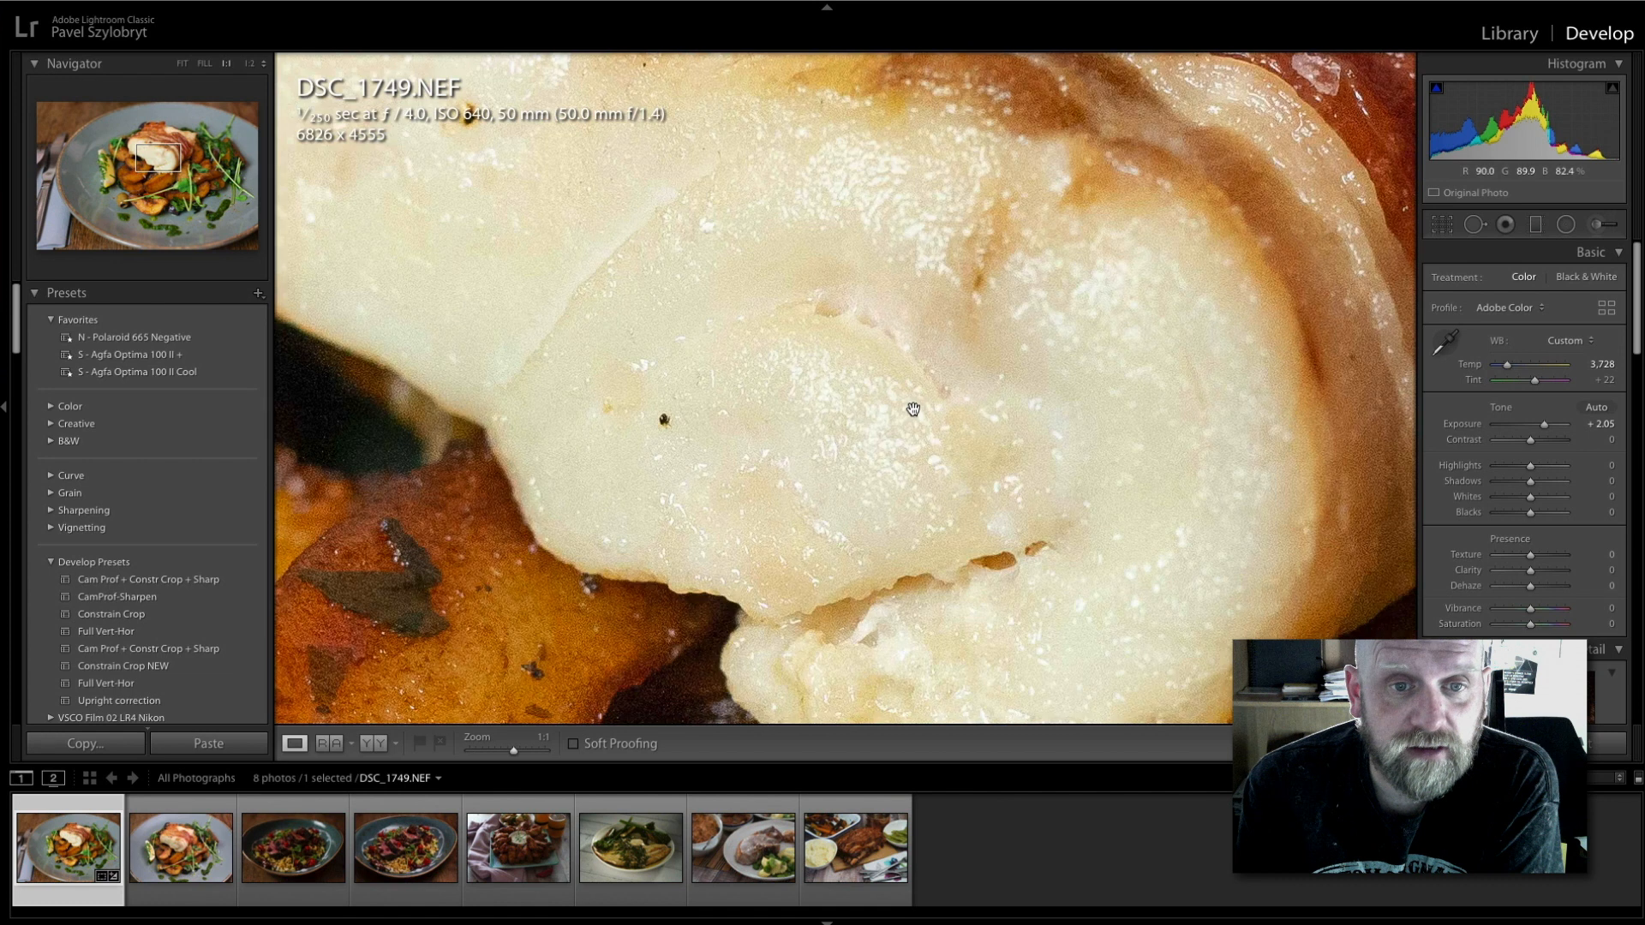
pyautogui.click(920, 411)
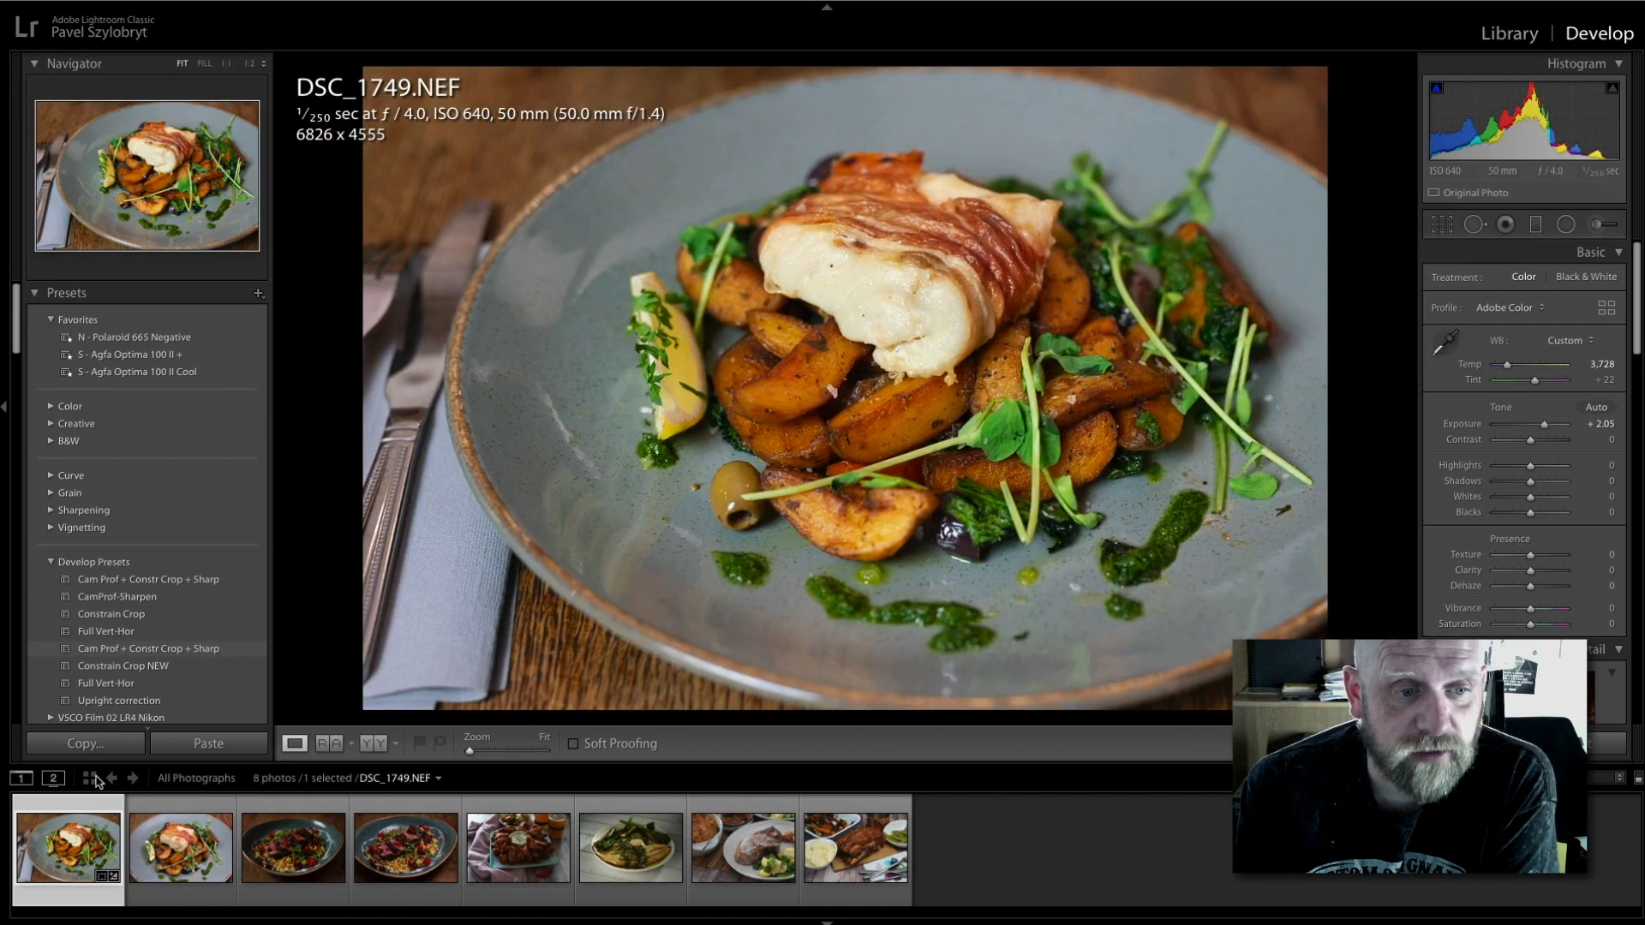
# Crop DSC_1758.NEF to 6865 x 4582 in its original aspect ratio, reframing the dish.
pyautogui.click(206, 861)
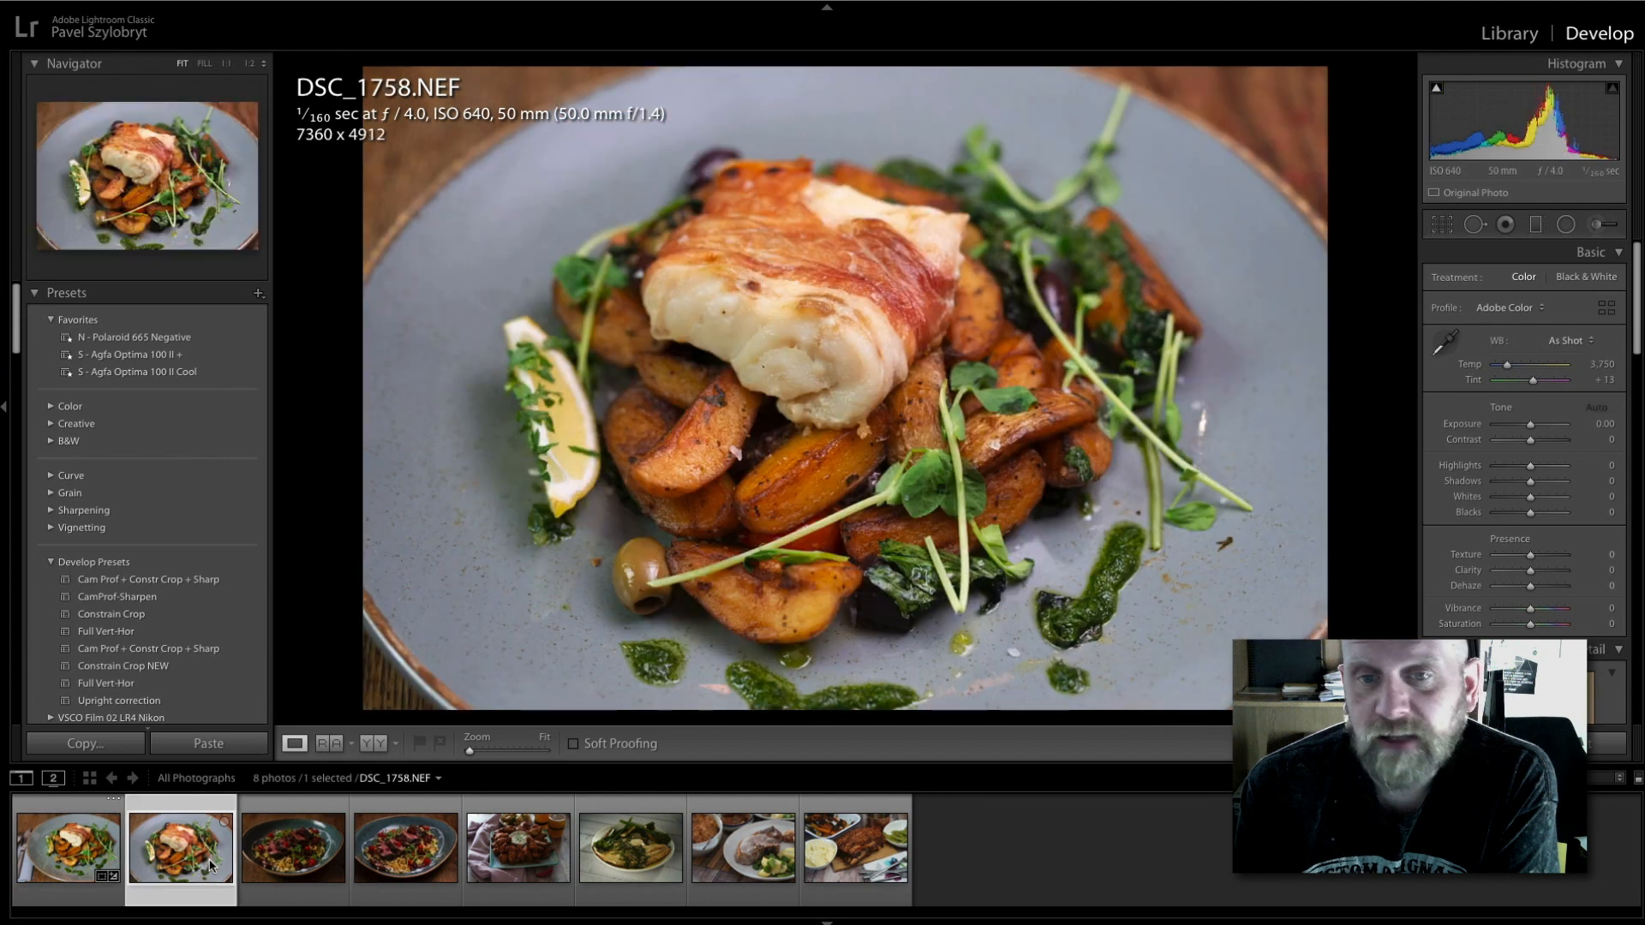
pyautogui.click(1442, 225)
pyautogui.moveTo(1071, 320); pyautogui.dragTo(1113, 296)
pyautogui.press('Return')
pyautogui.click(1138, 318)
pyautogui.click(1131, 333)
# Add radial filters with Shadows at 52 over the dark greens below the potatoes and 29 over the greens right of the meat.
pyautogui.click(862, 617)
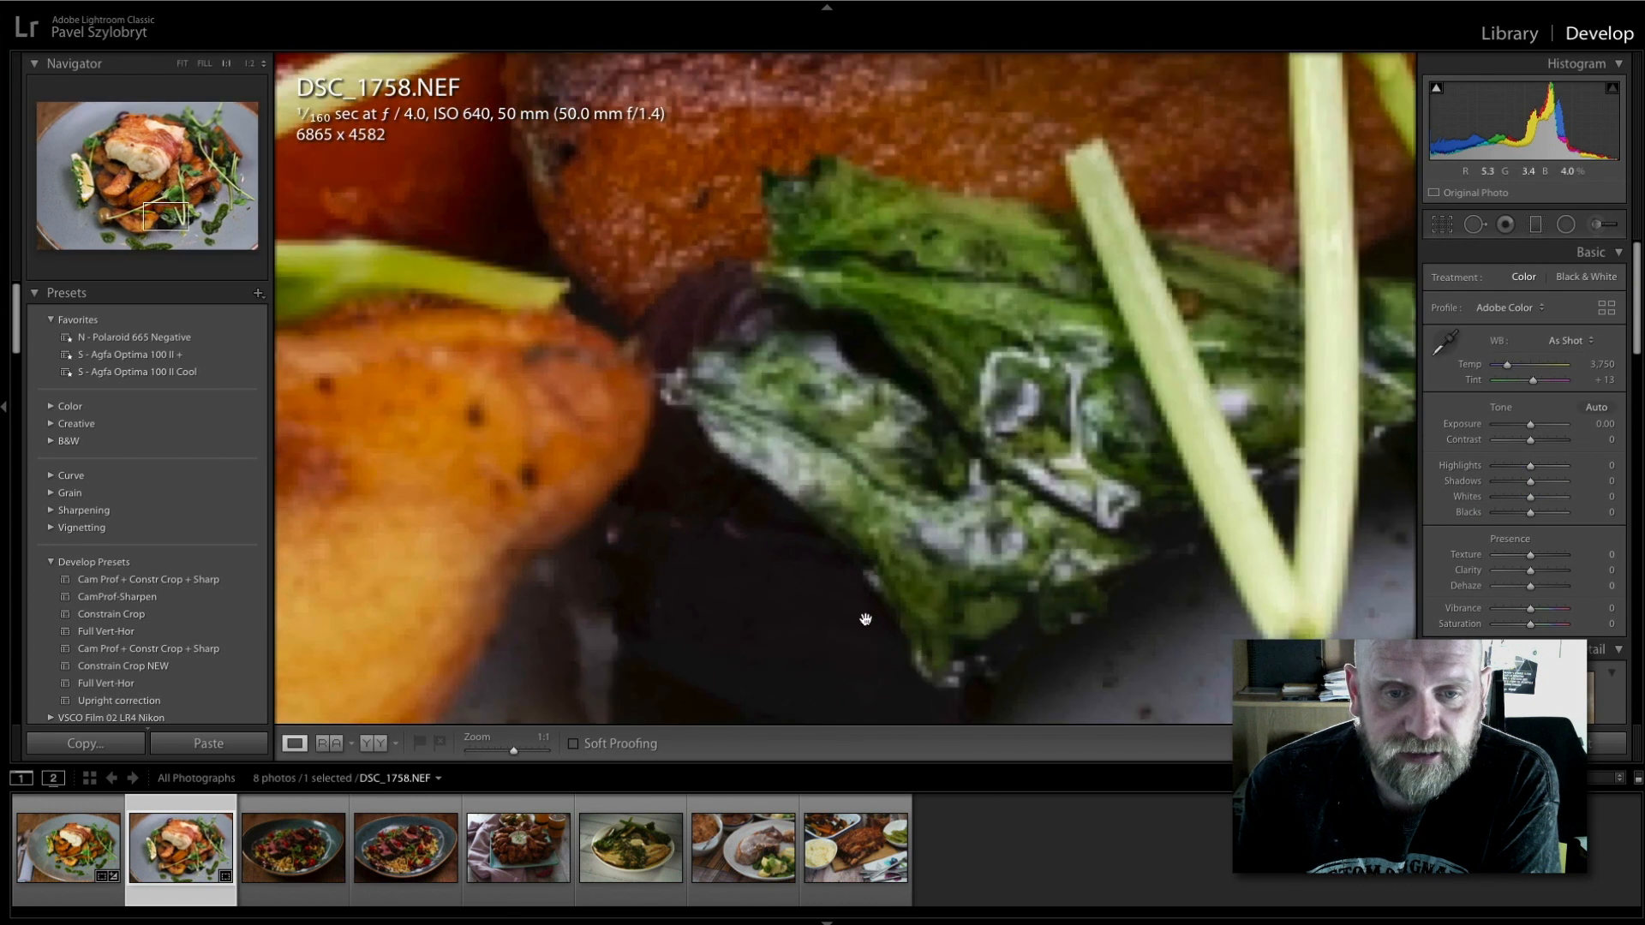
pyautogui.moveTo(862, 616); pyautogui.dragTo(1068, 363)
pyautogui.click(993, 401)
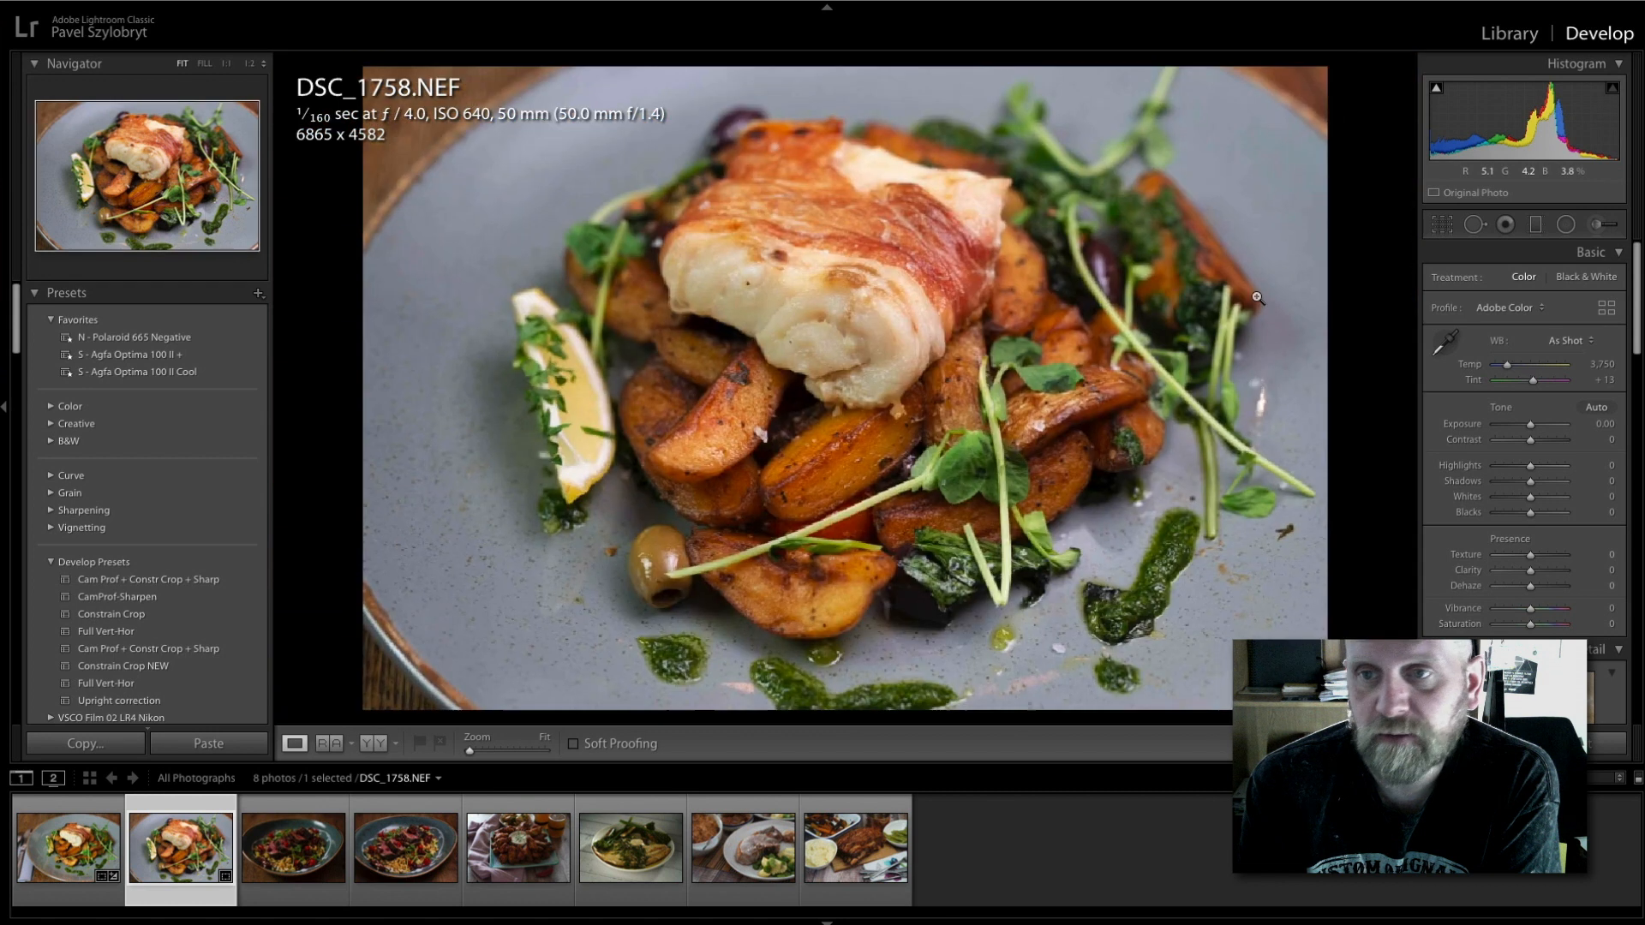
pyautogui.click(1566, 224)
pyautogui.moveTo(914, 571); pyautogui.dragTo(1127, 660)
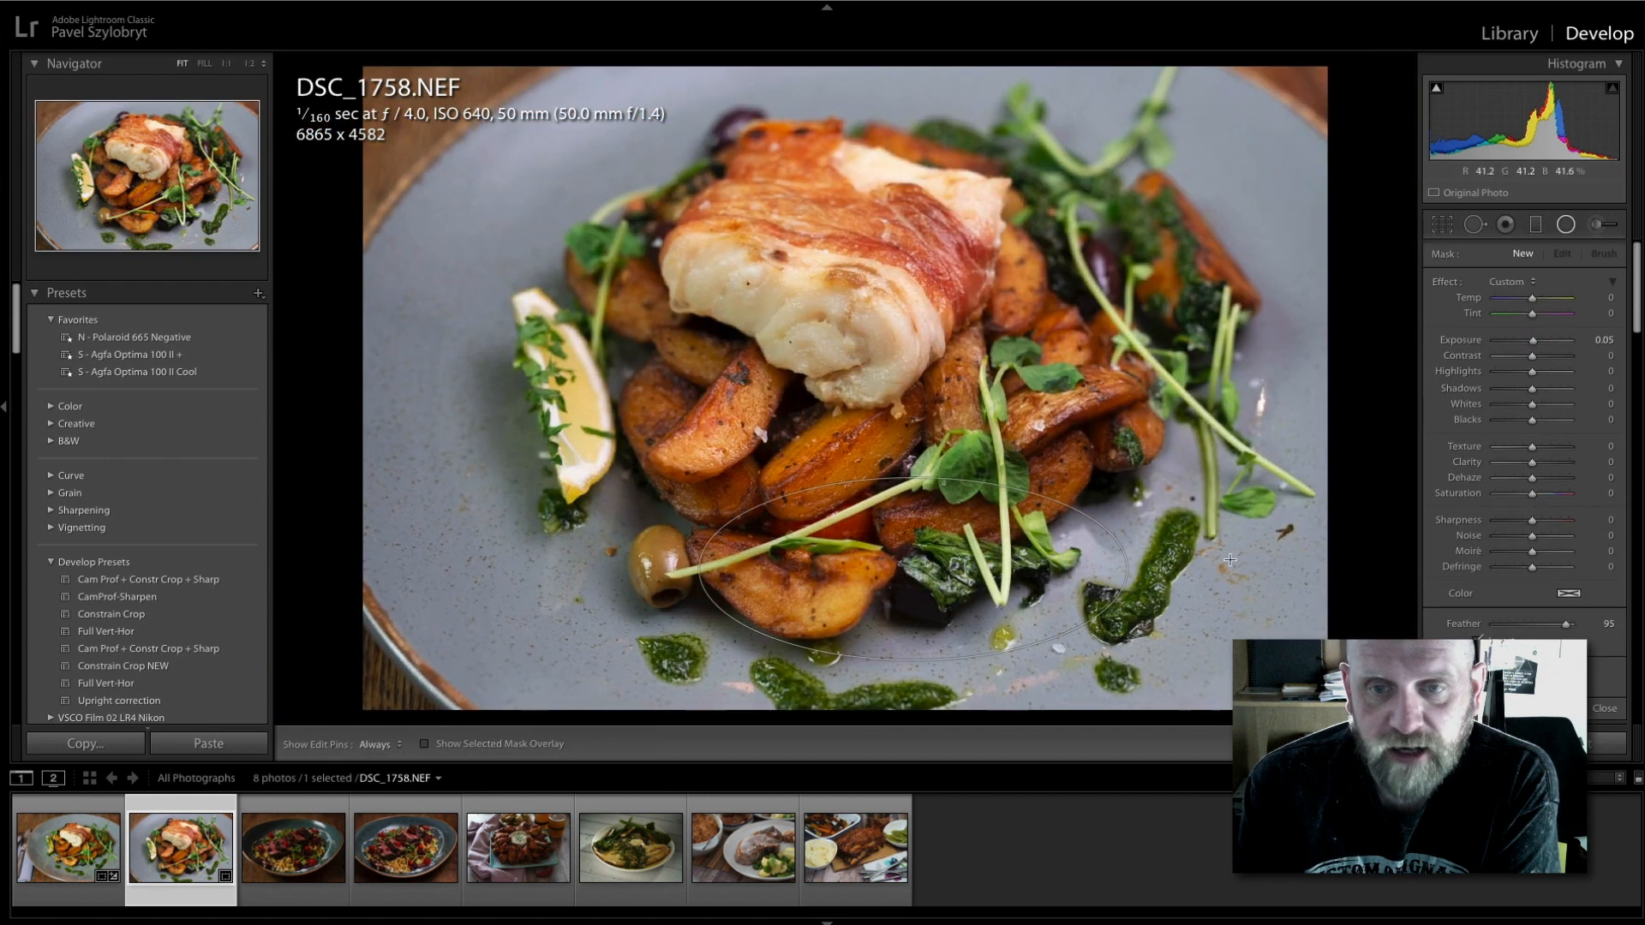
pyautogui.moveTo(1532, 388); pyautogui.dragTo(1553, 391)
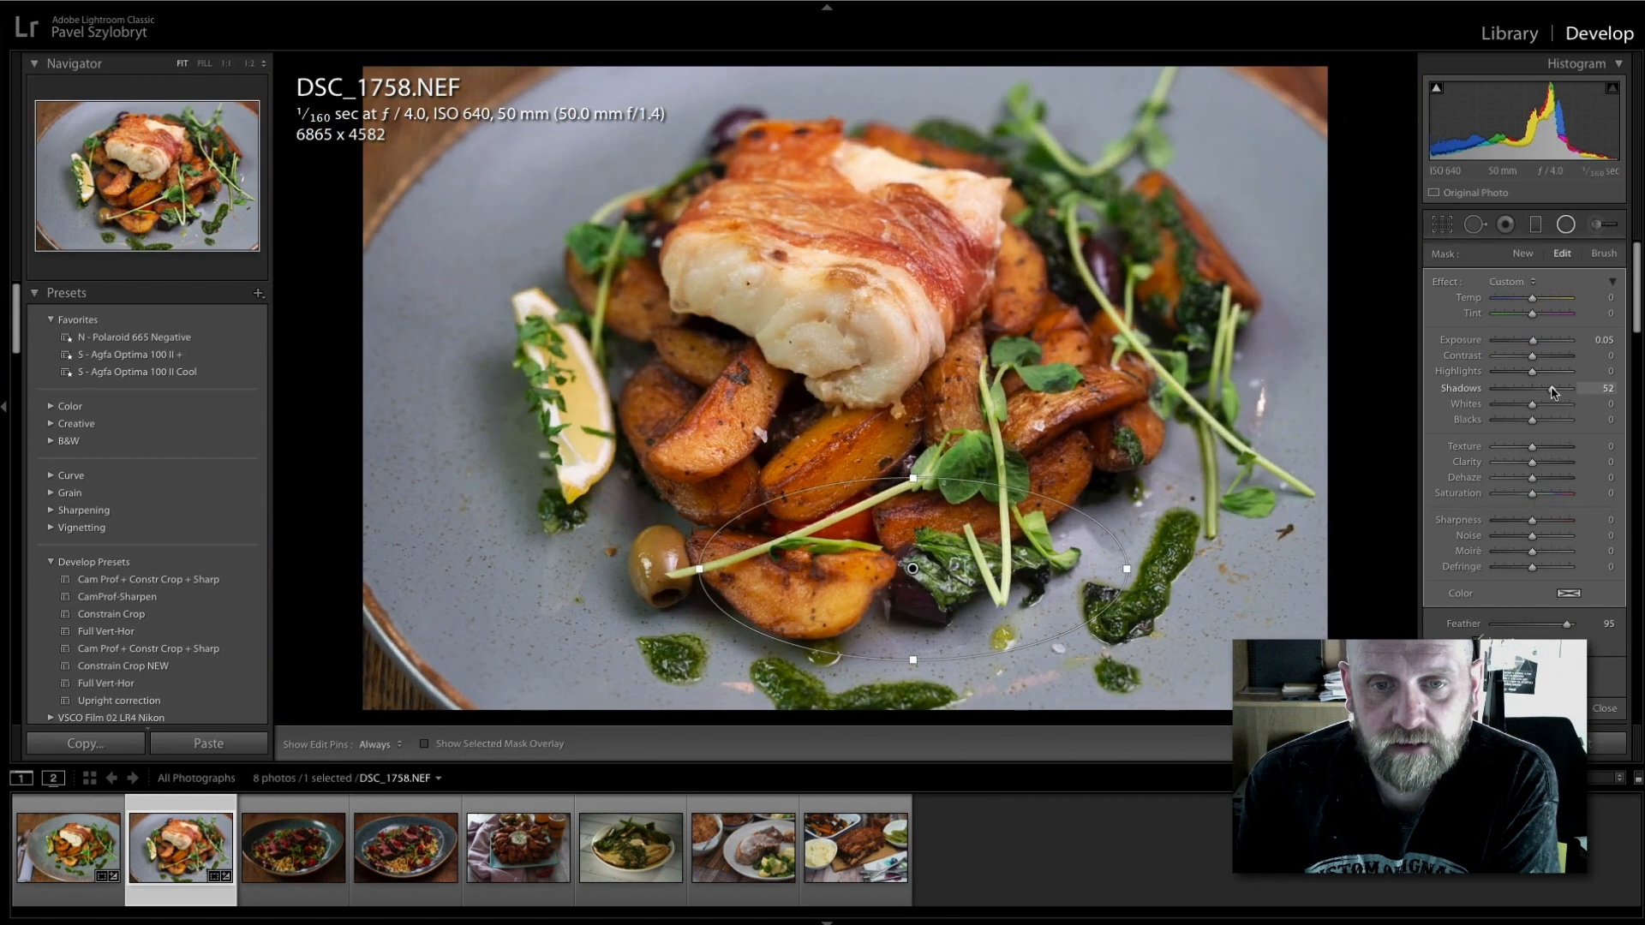
pyautogui.moveTo(1098, 264); pyautogui.dragTo(1251, 420)
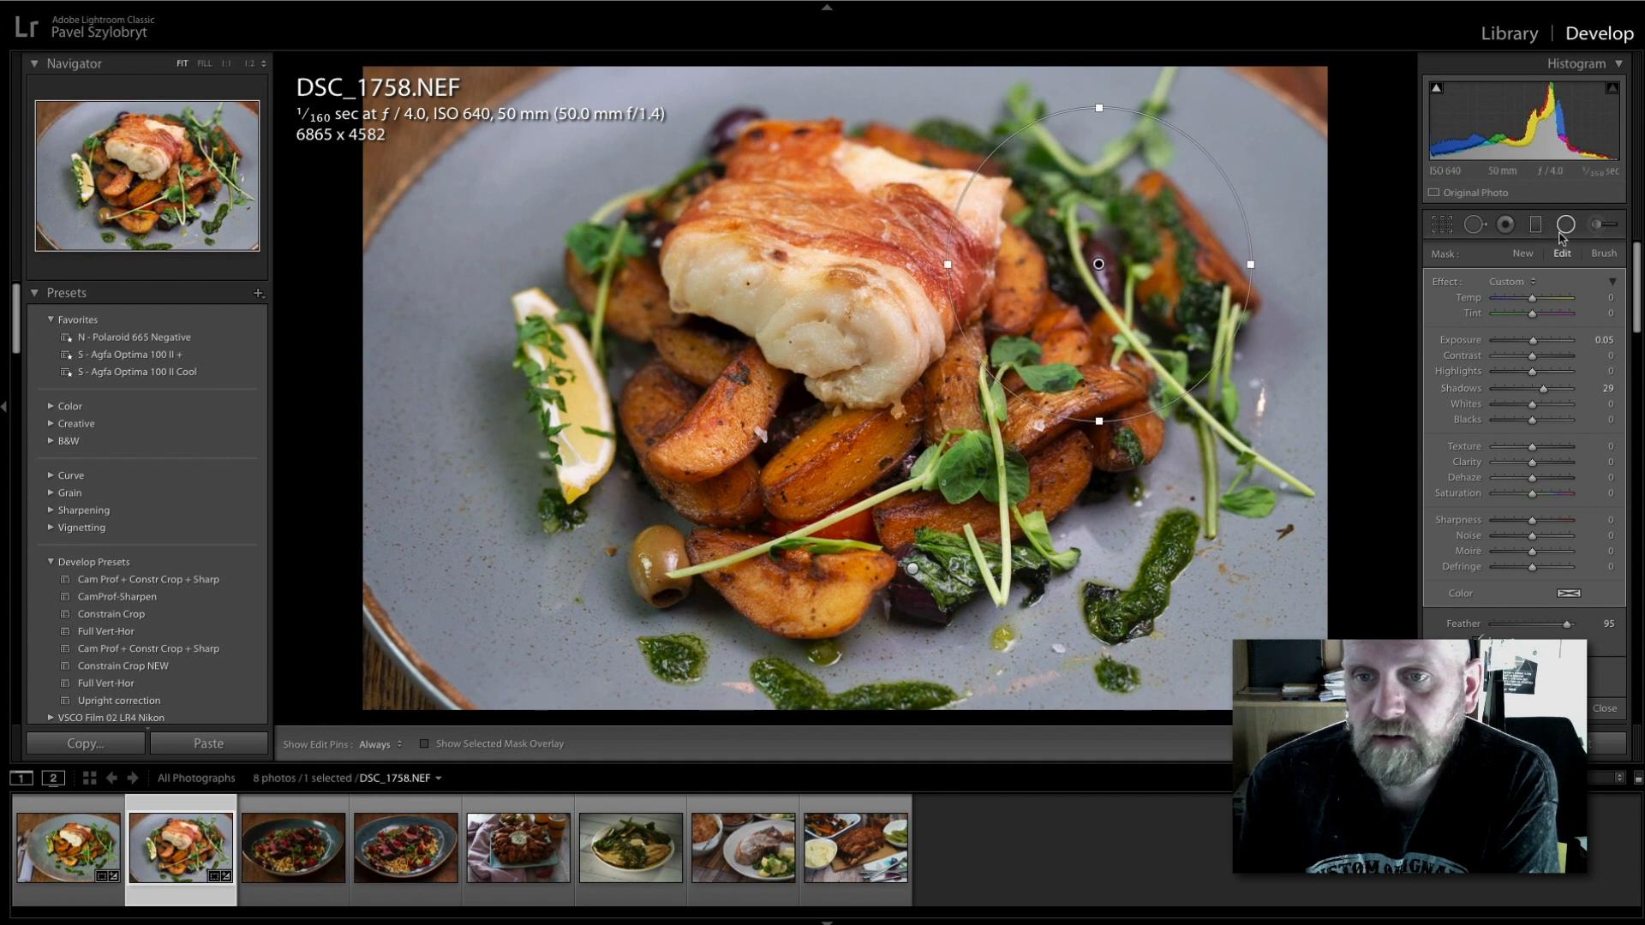
pyautogui.hotkey('shift', 'm')
# Set the overall exposure of DSC_1758.NEF to +0.30 and its contrast to +14.
pyautogui.moveTo(1530, 440); pyautogui.dragTo(1533, 427)
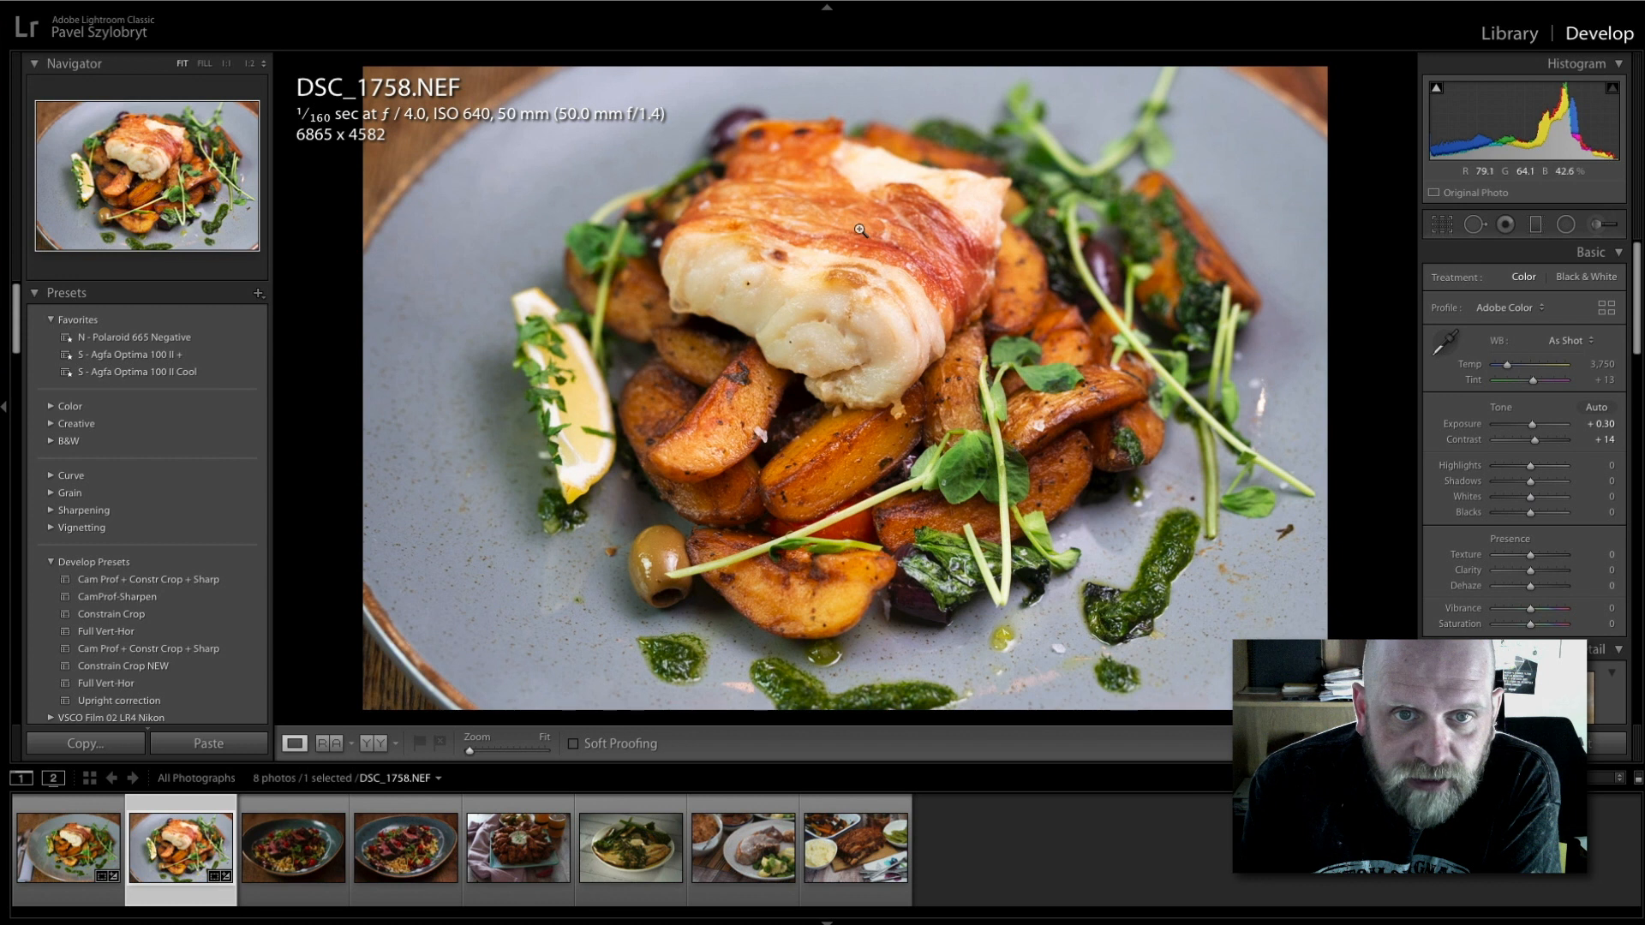
# Add radial filters to DSC_1758.NEF with Highlights at -55 over the pale meat and Shadows at 38 around the olive and lower potatoes.
pyautogui.hotkey('shift', 'm')
pyautogui.moveTo(834, 225); pyautogui.dragTo(1083, 338)
pyautogui.moveTo(1531, 371); pyautogui.dragTo(1514, 375)
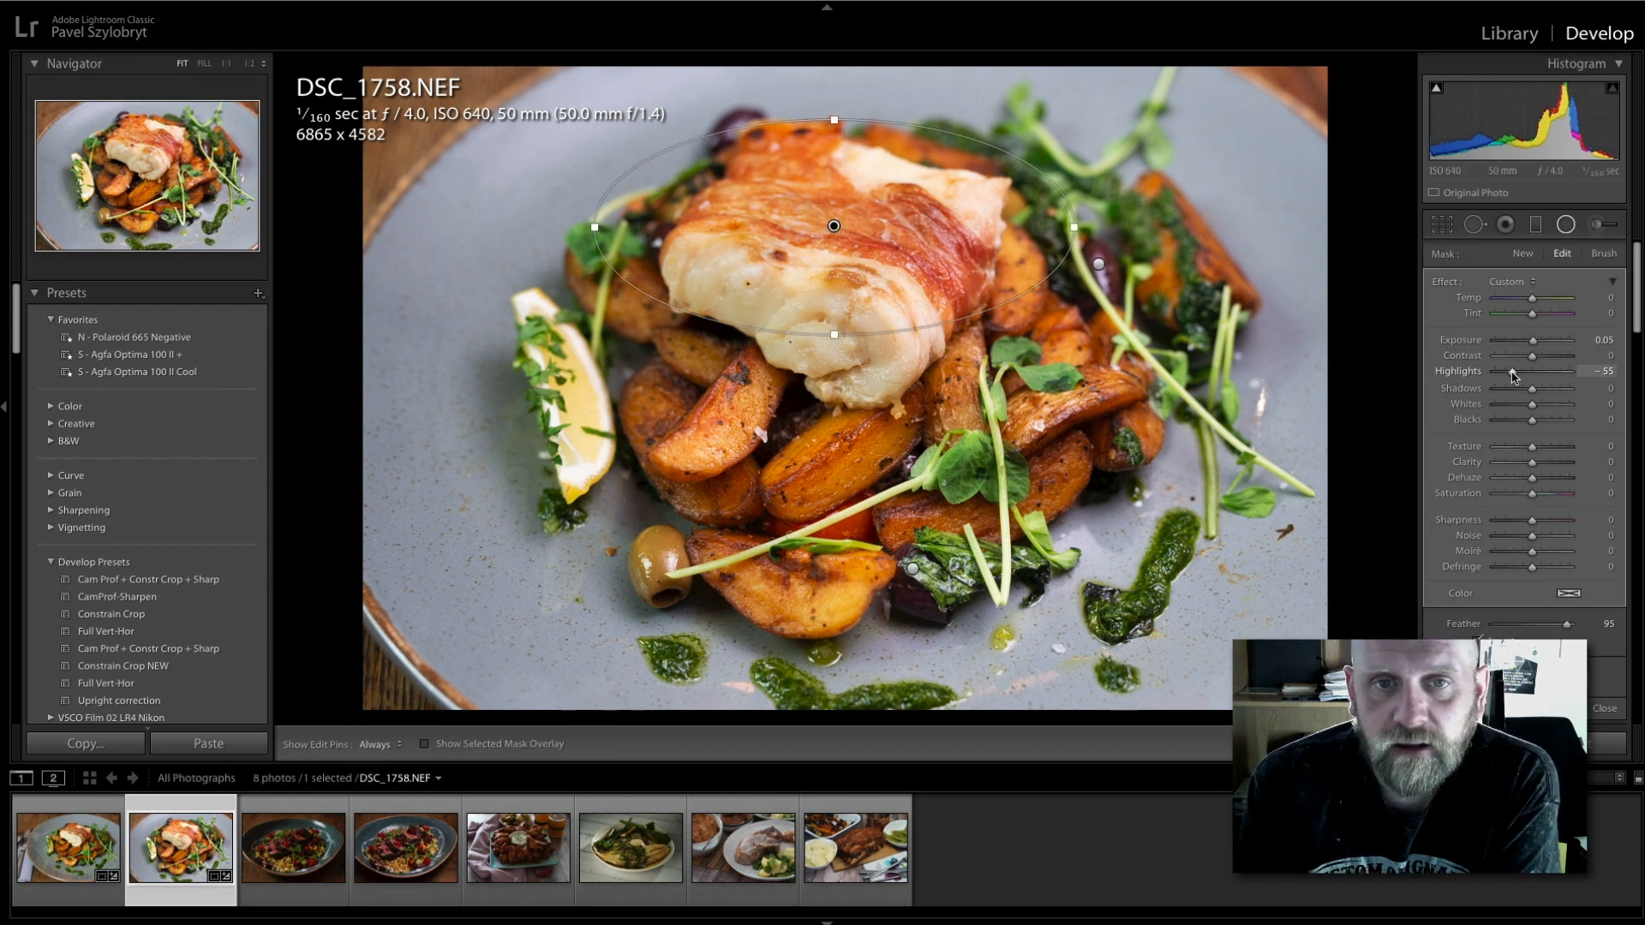
pyautogui.moveTo(660, 524); pyautogui.dragTo(850, 640)
pyautogui.click(1547, 390)
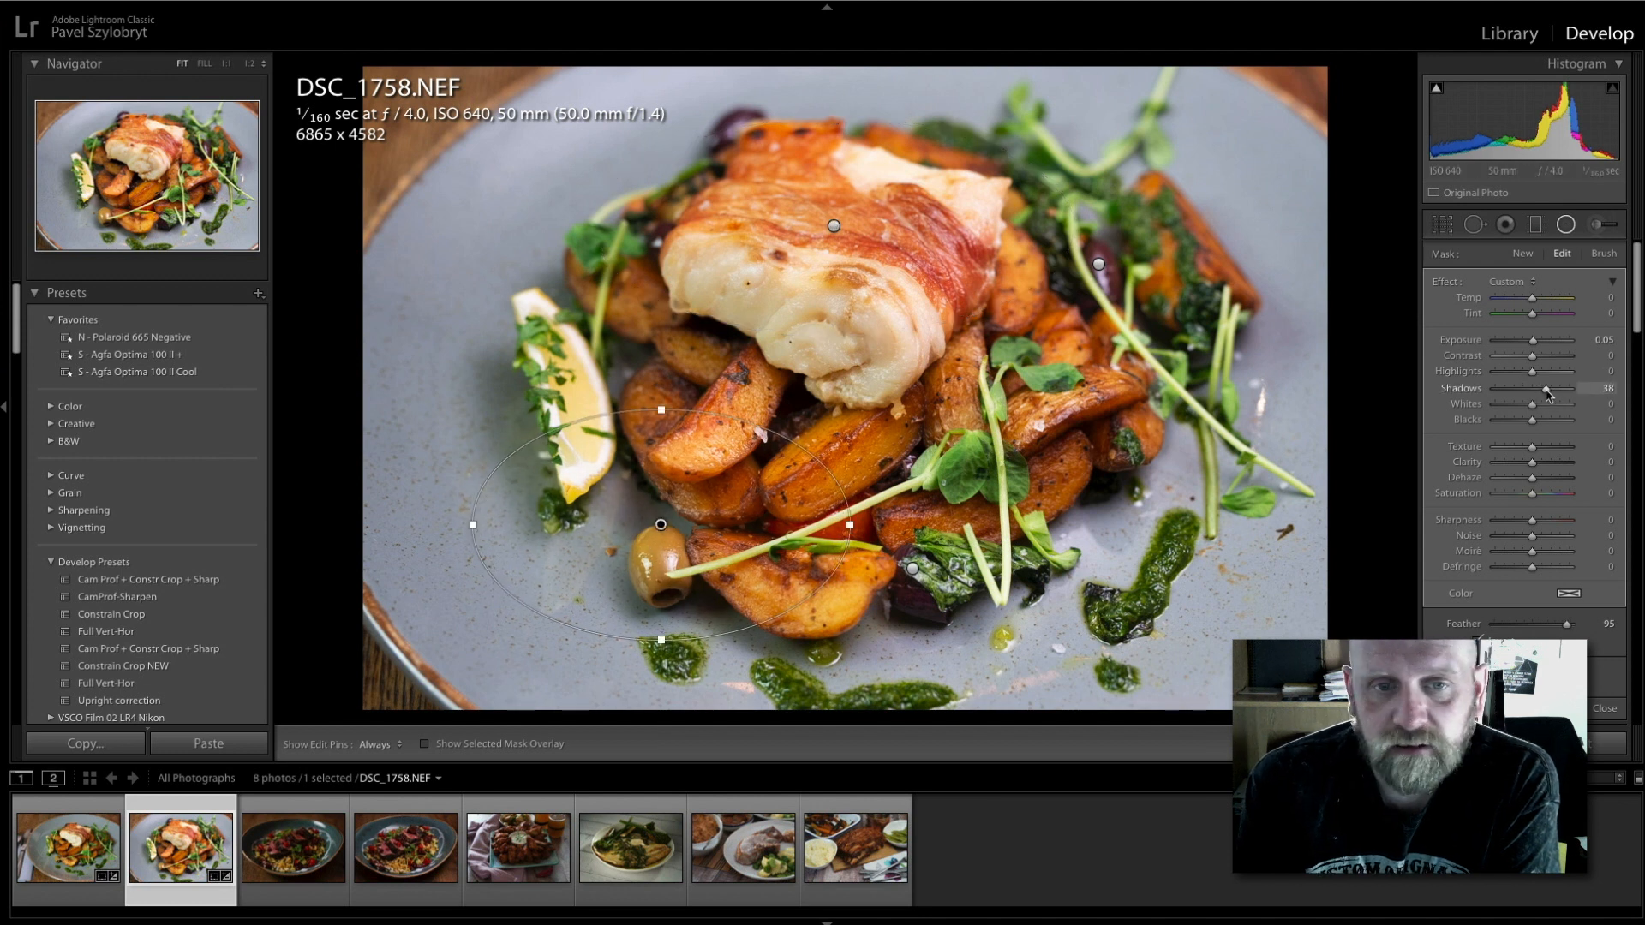
pyautogui.click(1567, 231)
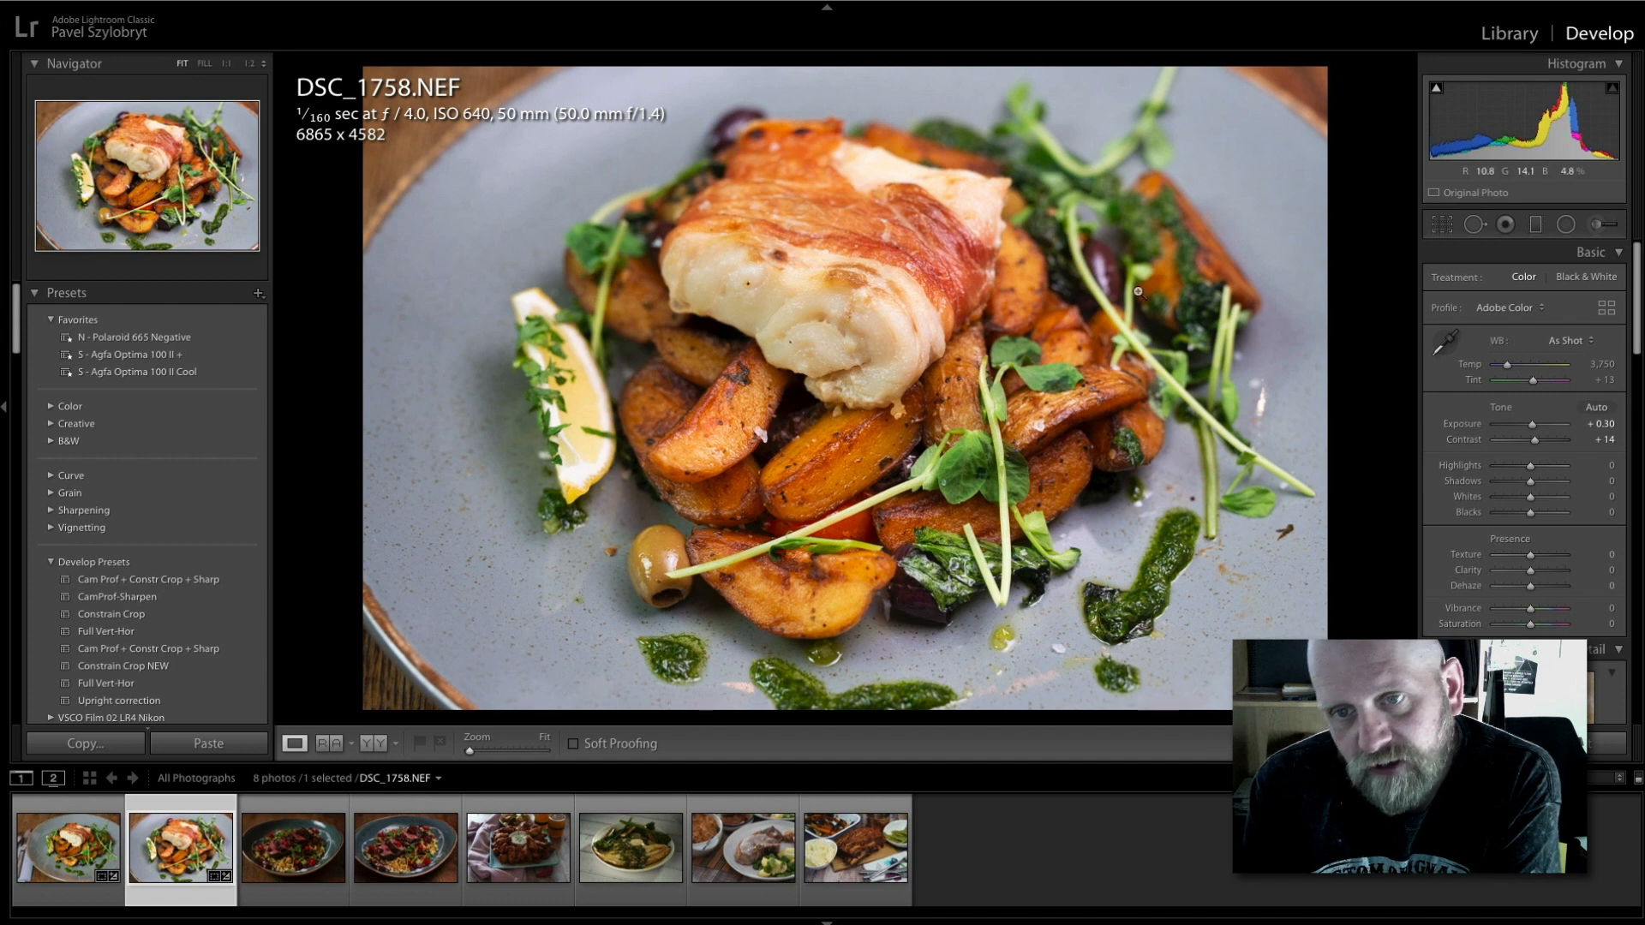
# Add a tilted radial filter over the greens and potatoes right of the meat with Highlights at -59 and Contrast at 22.
pyautogui.hotkey('shift', 'm')
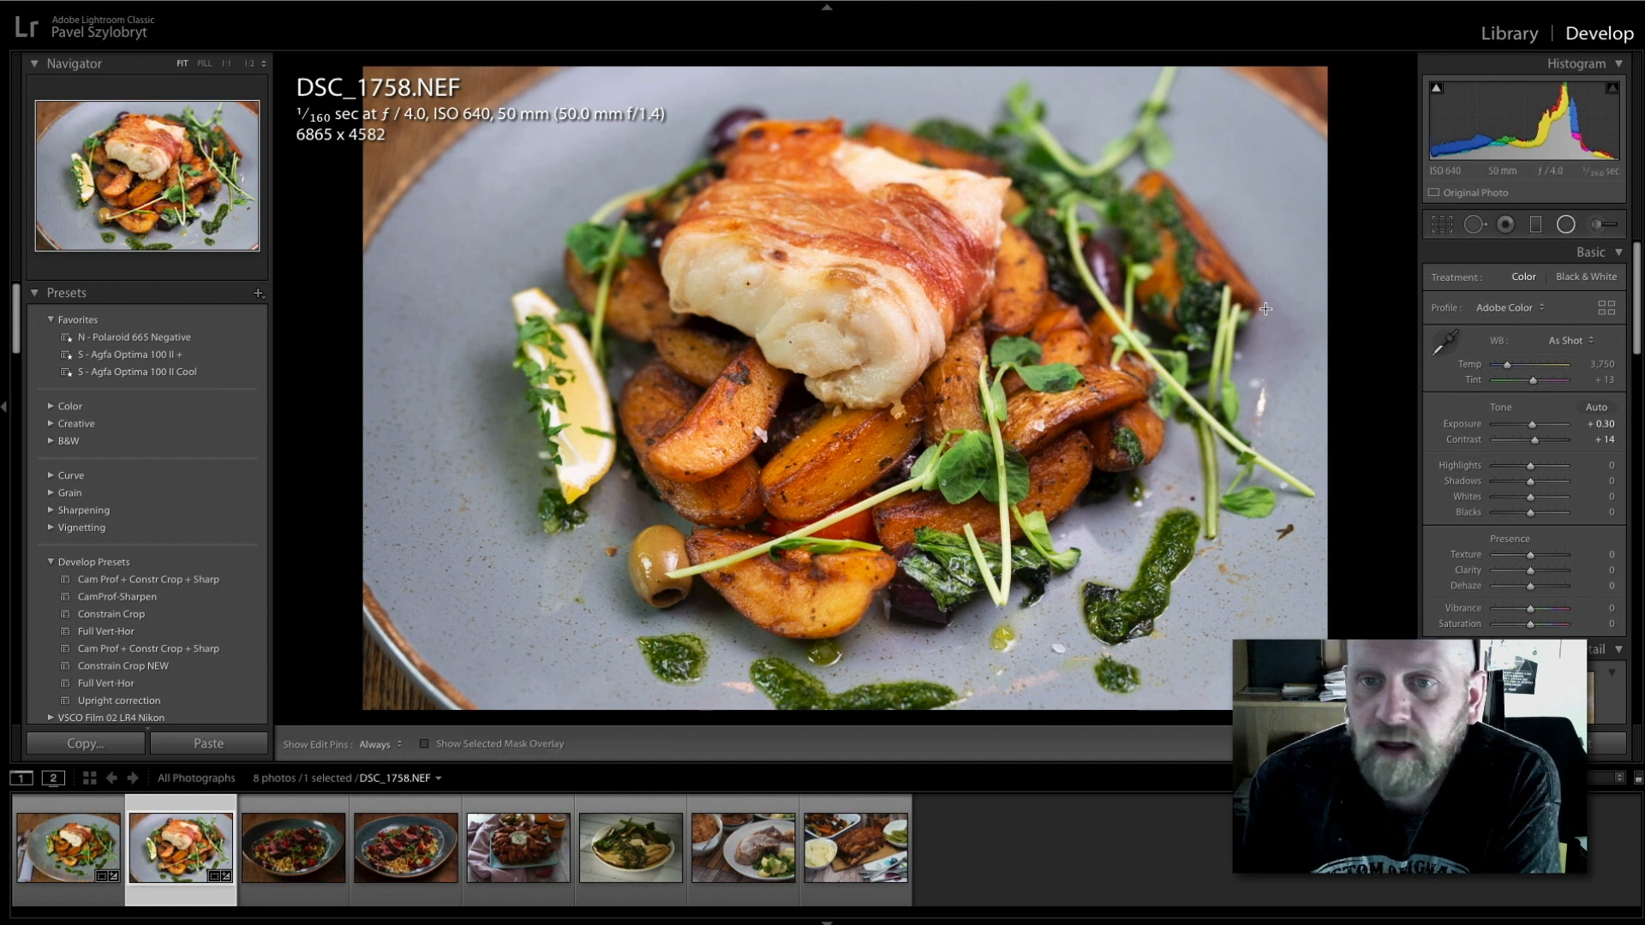
pyautogui.moveTo(1234, 442); pyautogui.dragTo(1278, 536)
pyautogui.moveTo(1517, 378); pyautogui.dragTo(1512, 378)
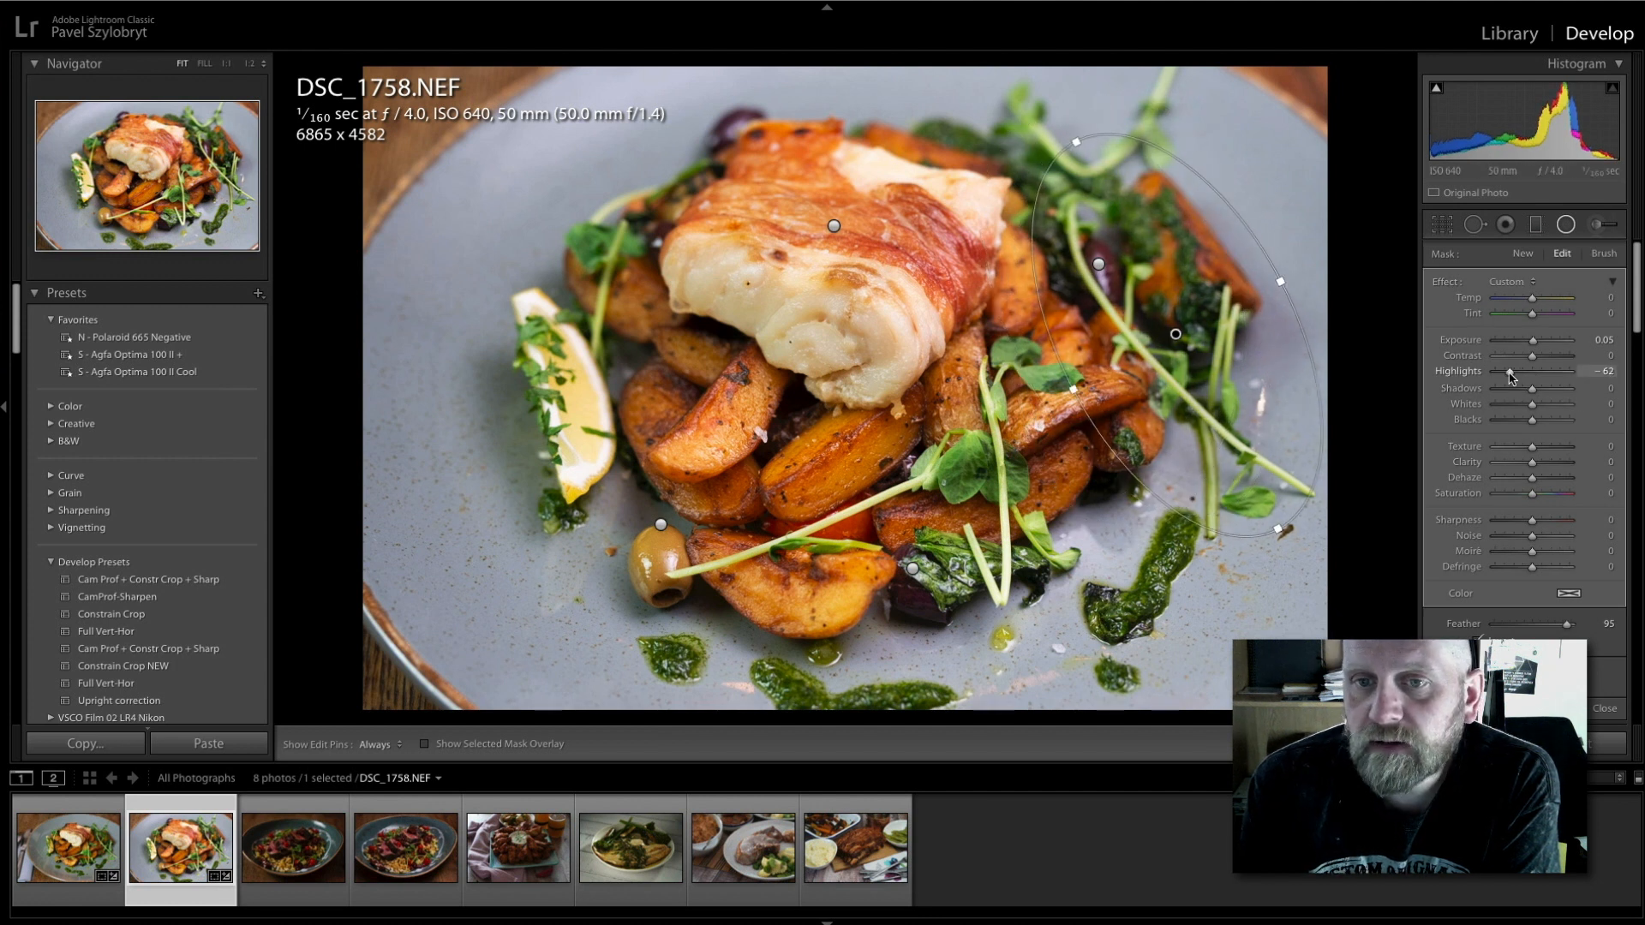
pyautogui.click(1566, 224)
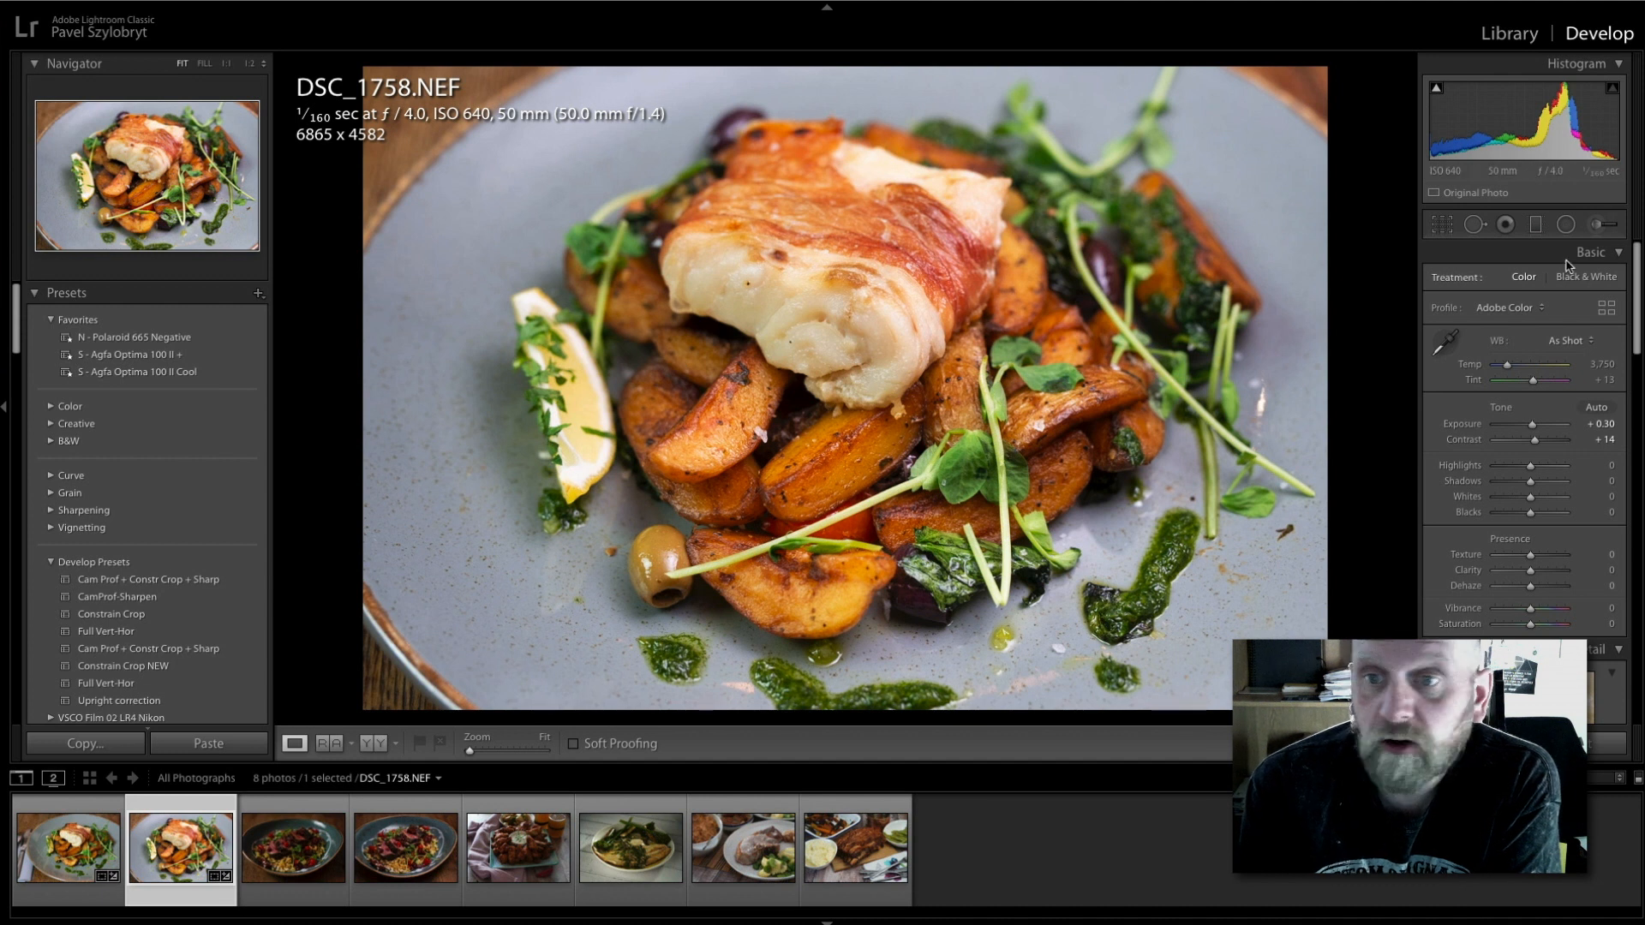
# Shift the radial filter near the olive slightly up and right, and set the right-hand greens filter's exposure to 0.09.
pyautogui.click(1565, 225)
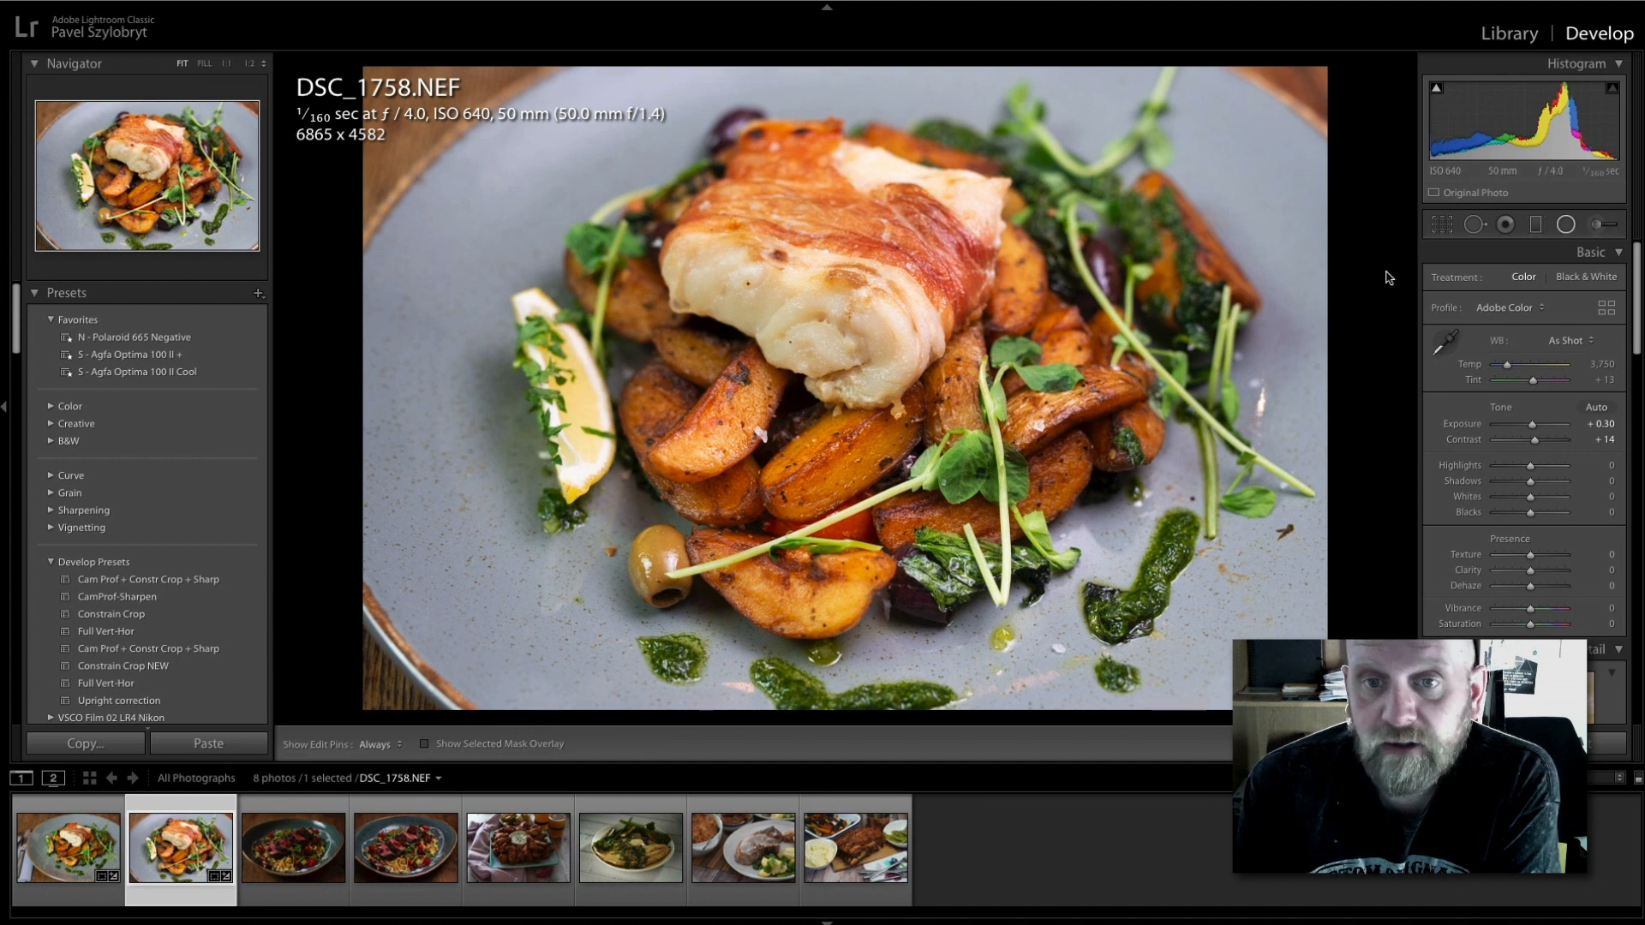
pyautogui.click(1175, 334)
pyautogui.click(834, 225)
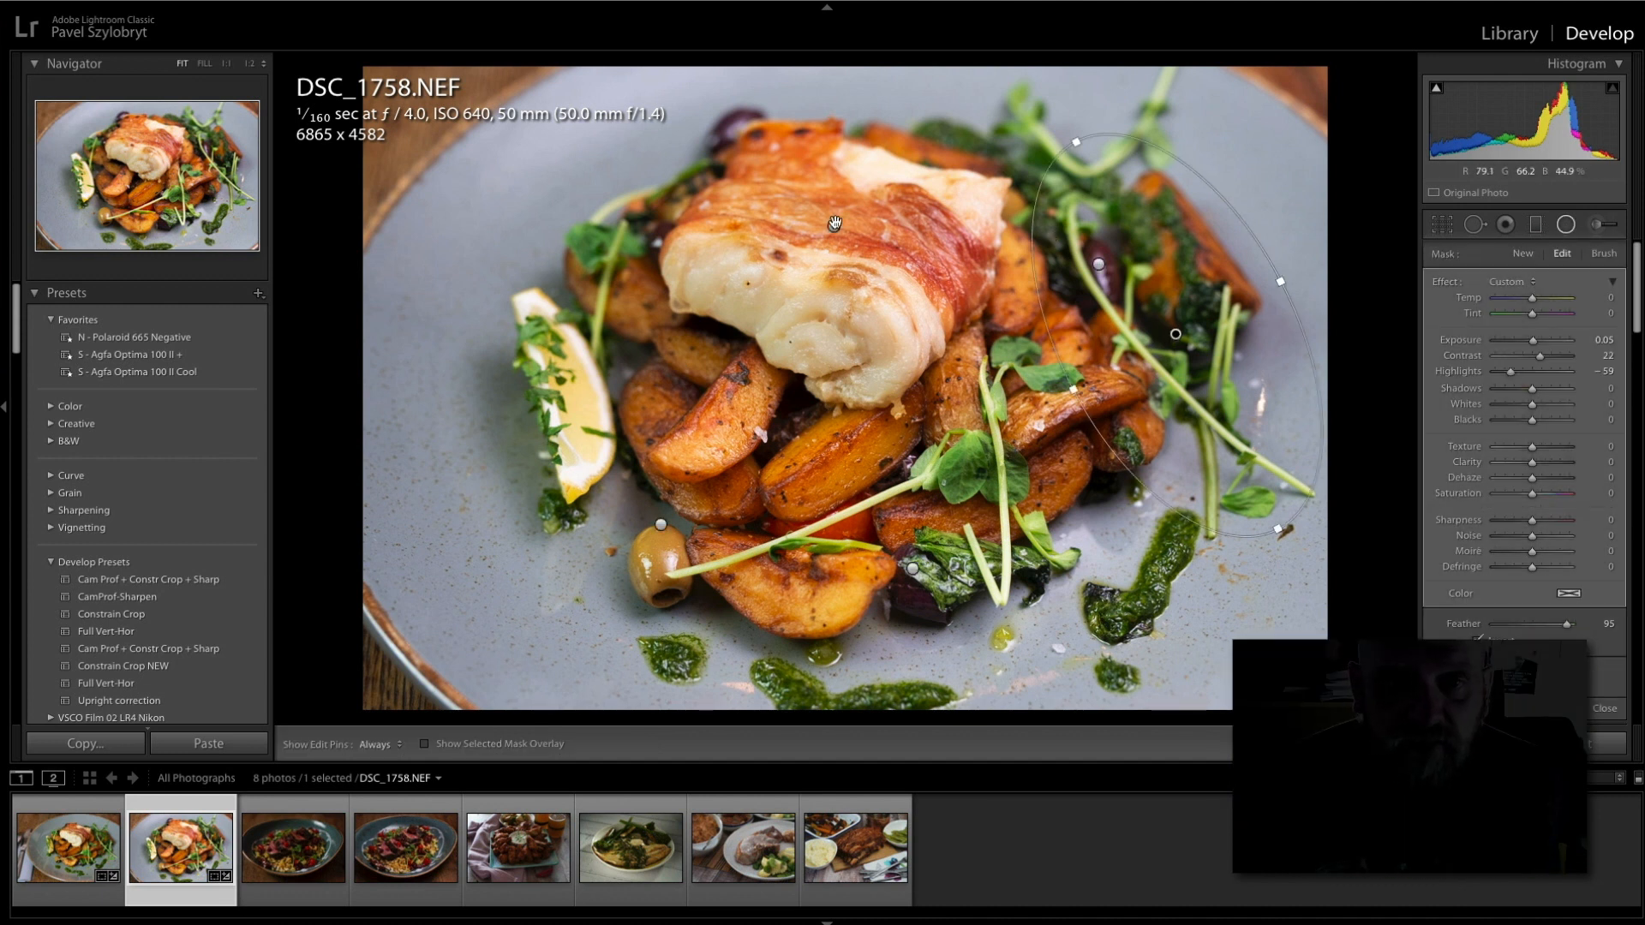
pyautogui.click(662, 523)
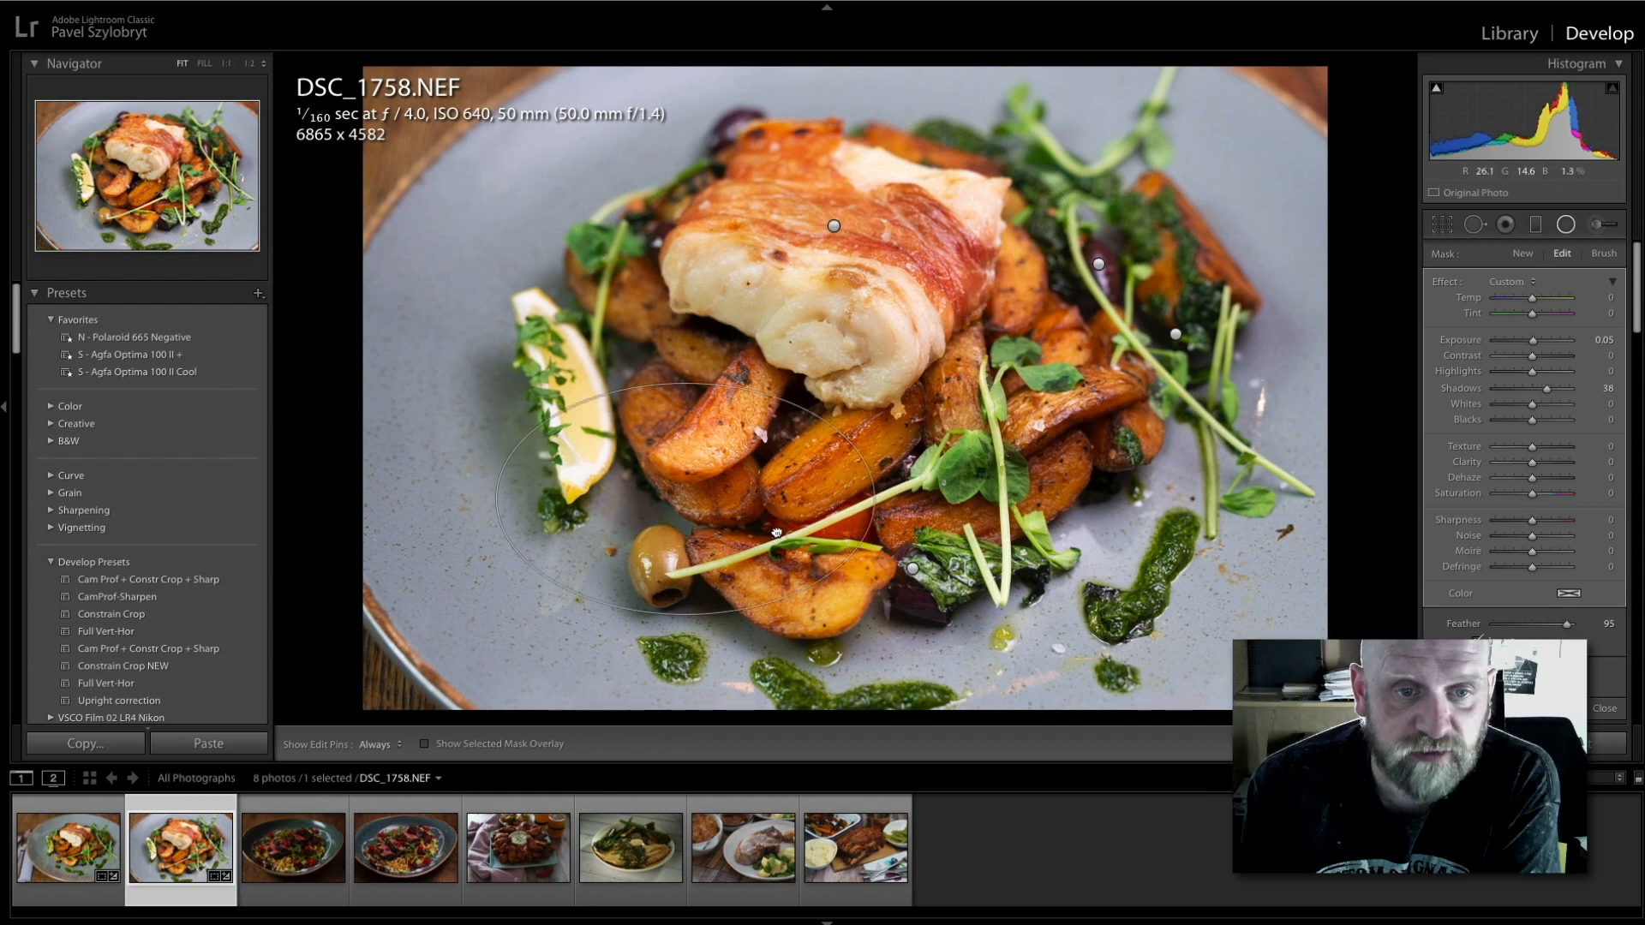
pyautogui.click(1176, 334)
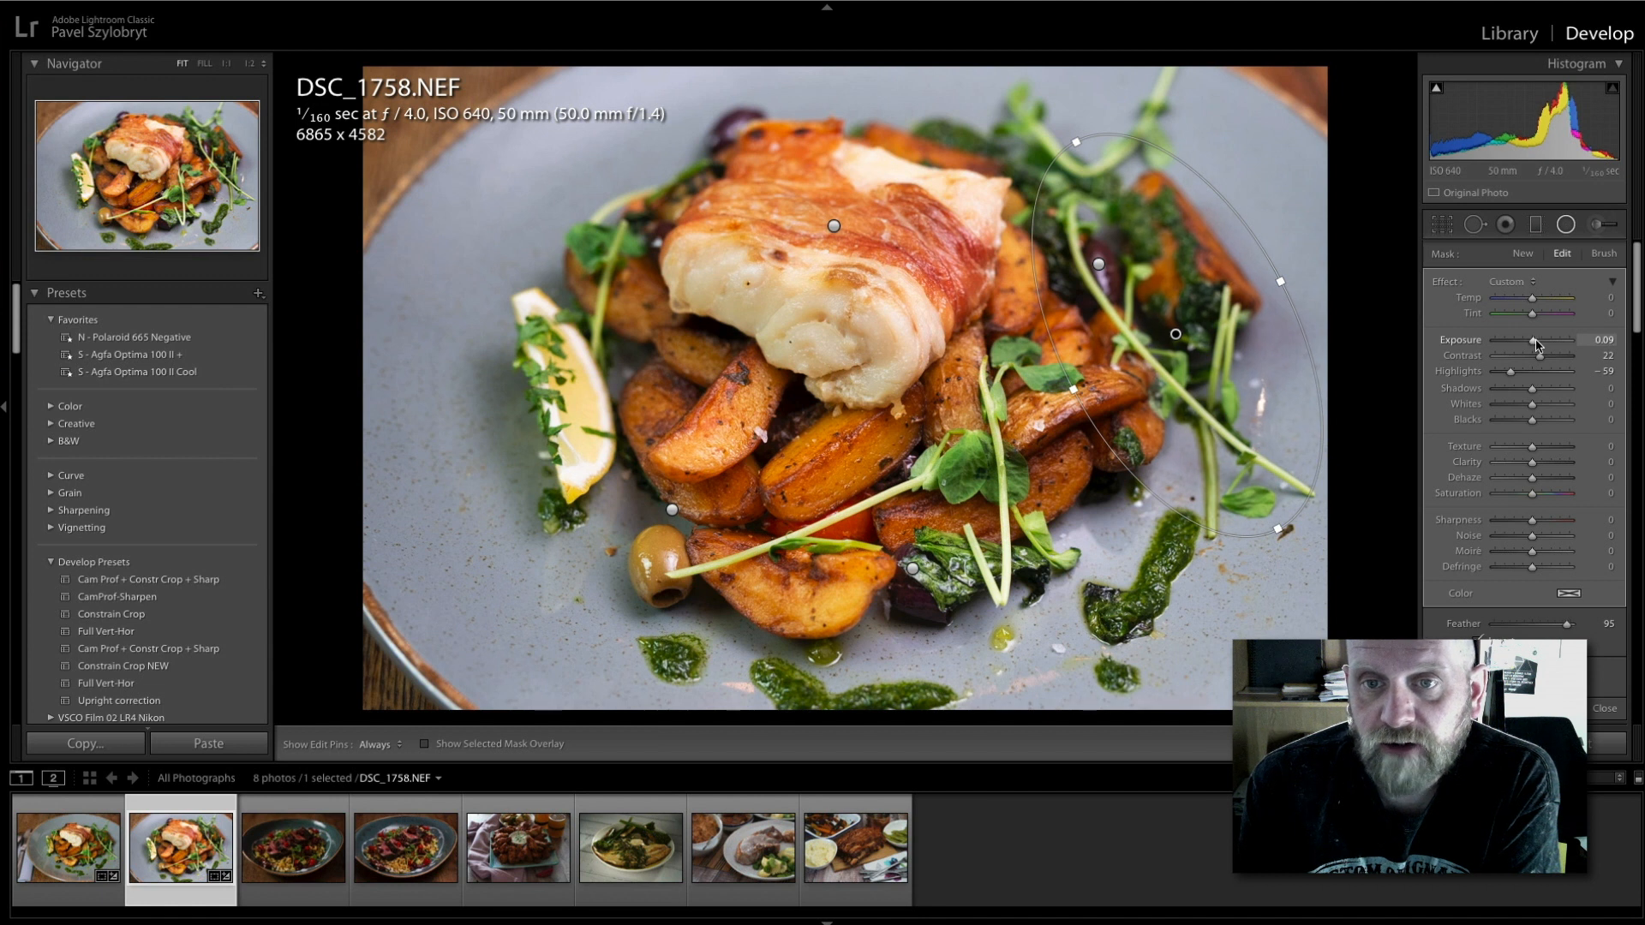
# Add another radial filter over the dark greens and potatoes at the plate's upper right with Shadows at 36.
pyautogui.click(1522, 253)
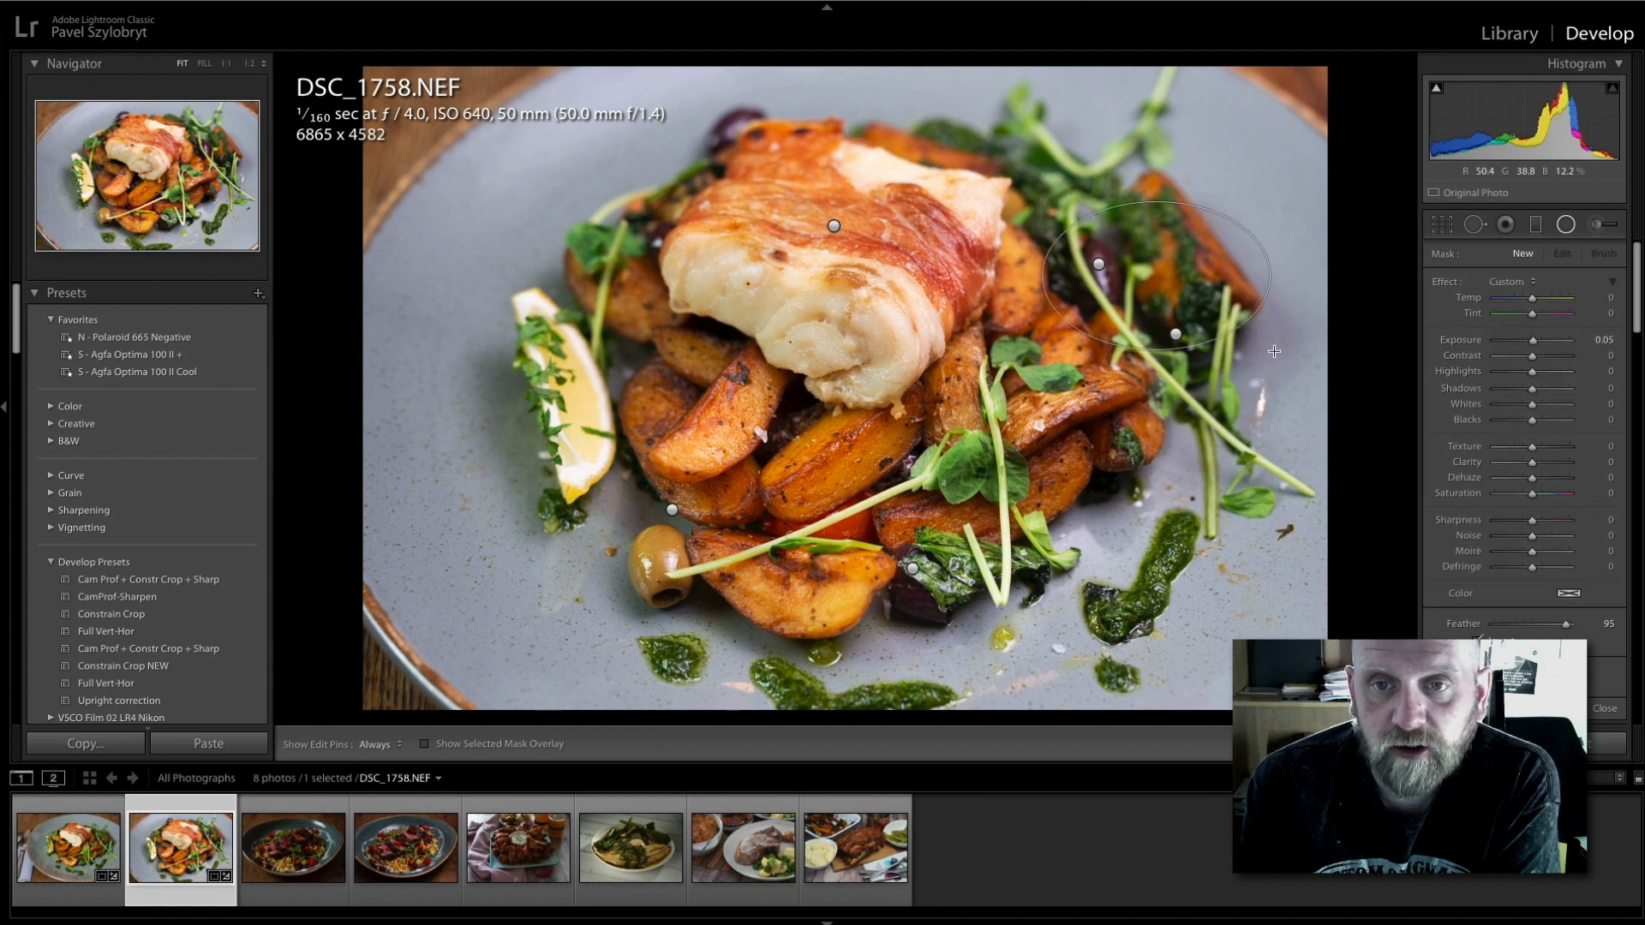
pyautogui.moveTo(1272, 349); pyautogui.dragTo(1275, 351)
pyautogui.moveTo(1532, 388); pyautogui.dragTo(1545, 388)
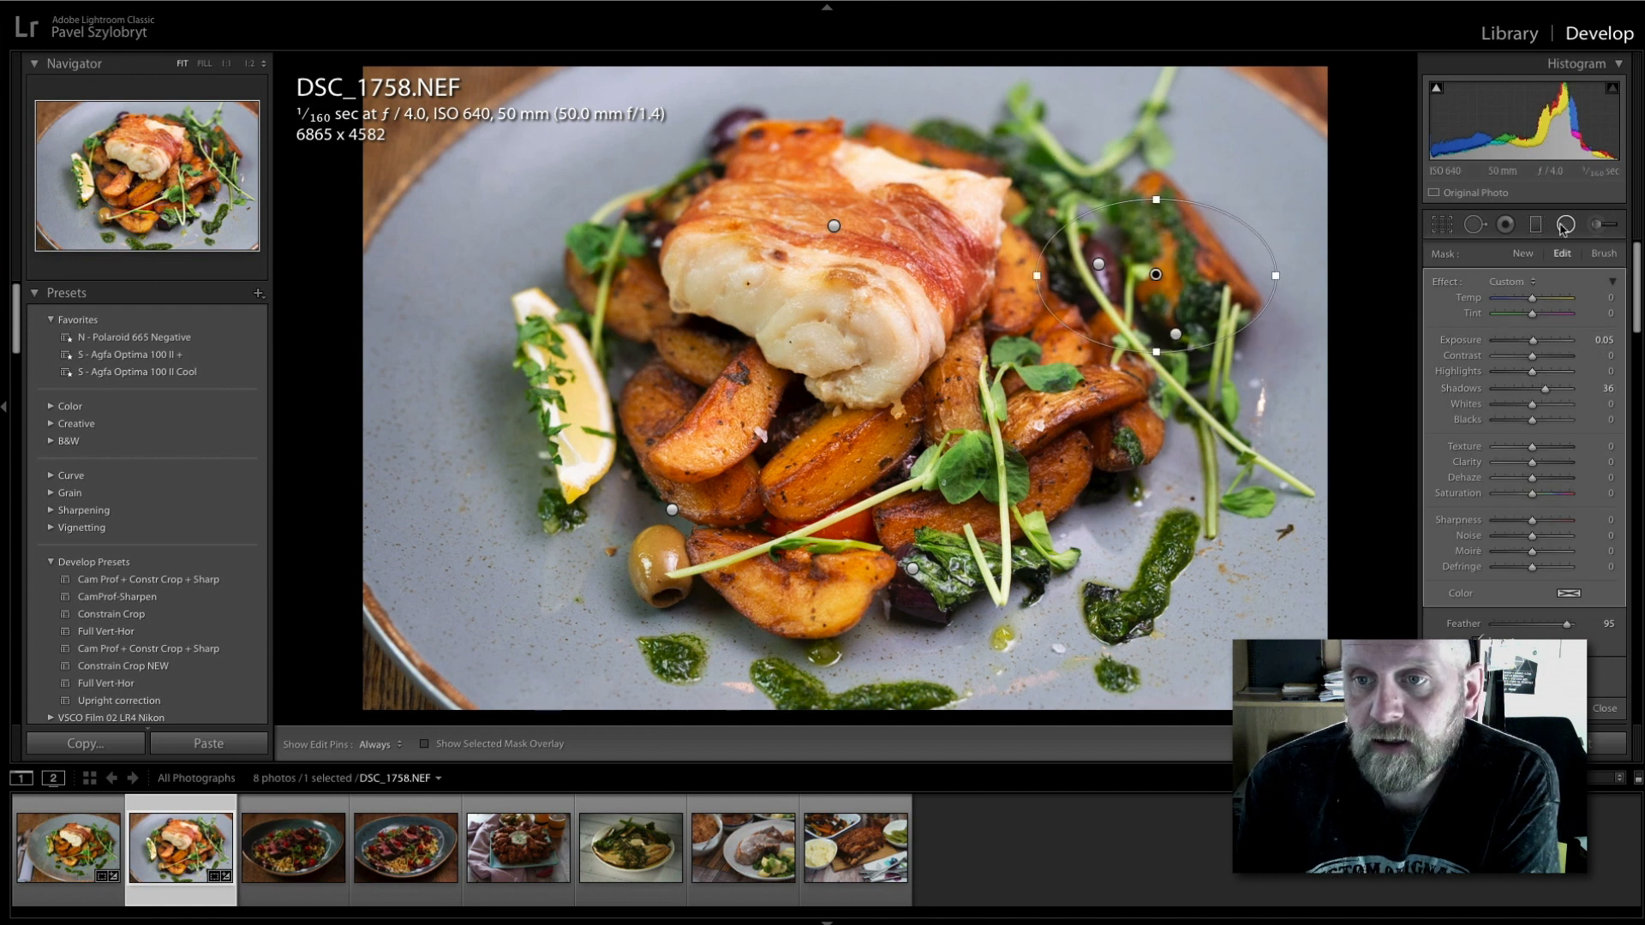
pyautogui.click(1559, 227)
pyautogui.scroll(-5, 1525, 428)
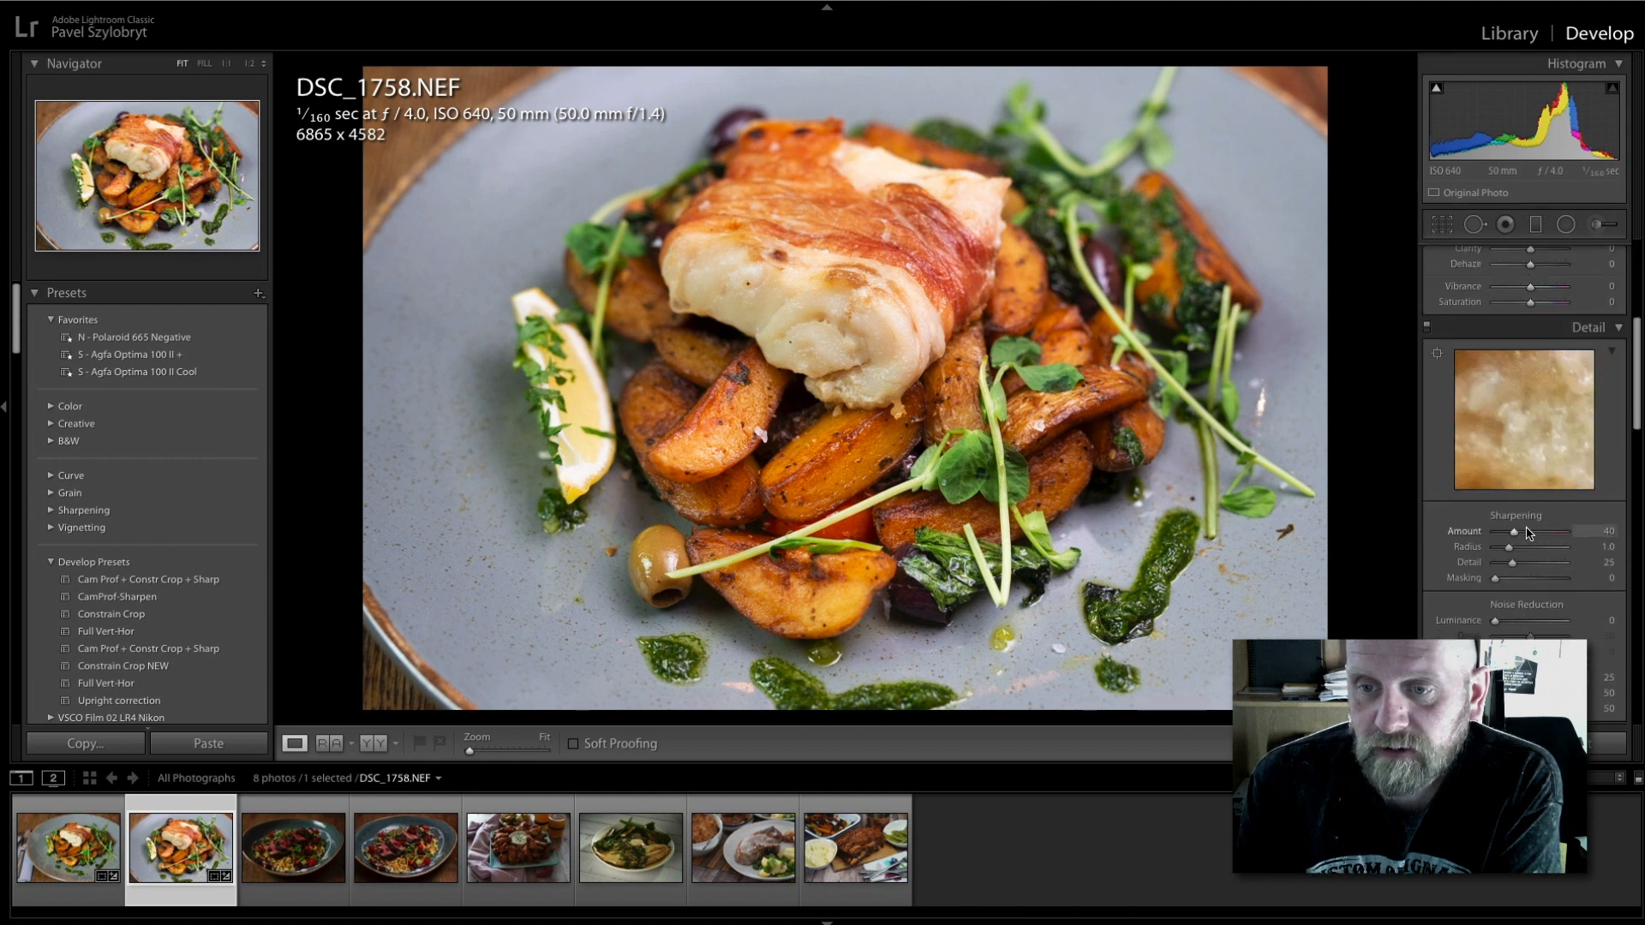
pyautogui.scroll(5, 1542, 386)
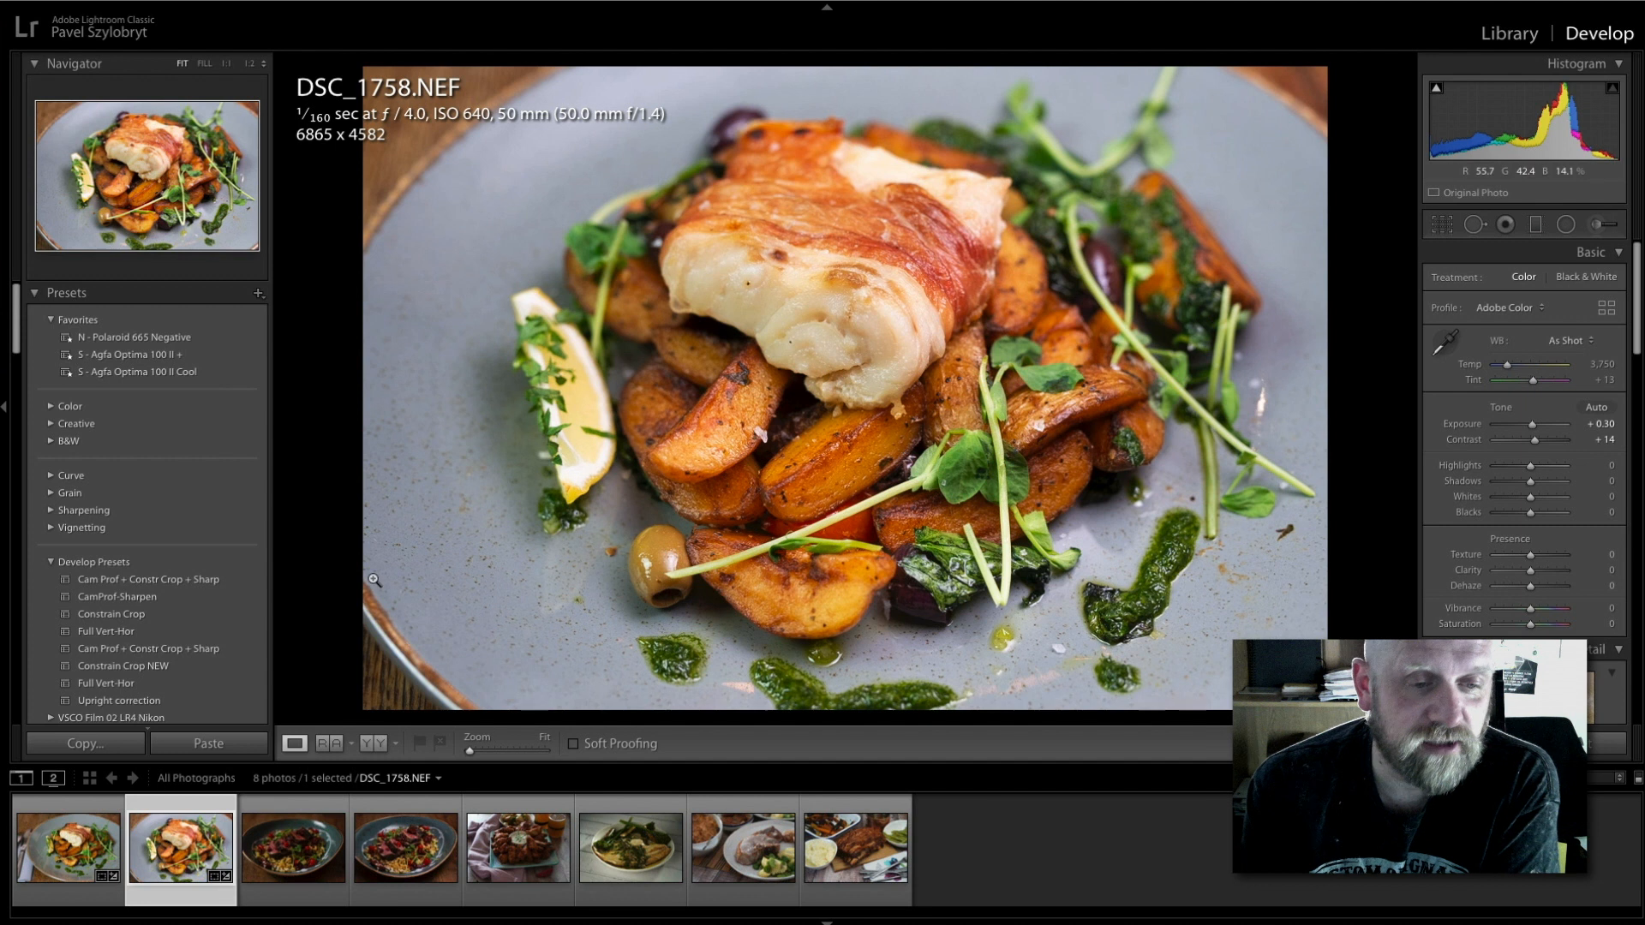
# Crop DSC_1763.NEF to 6964 x 4648 in its original aspect ratio, tightening the frame around the bowl.
pyautogui.click(285, 854)
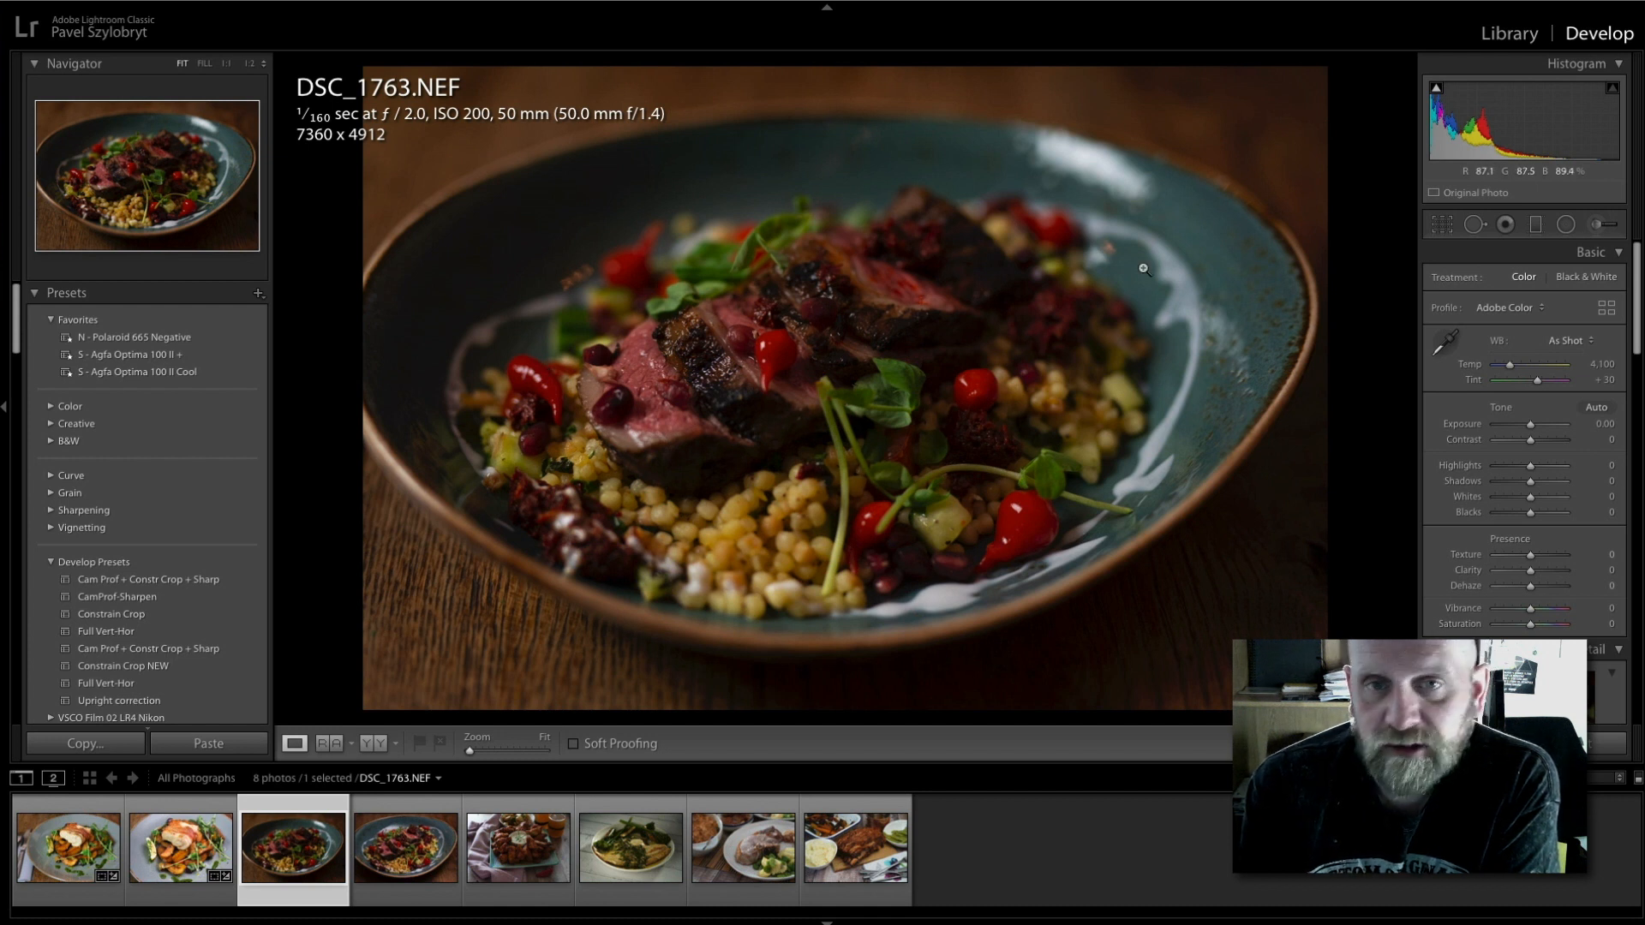
pyautogui.click(1441, 224)
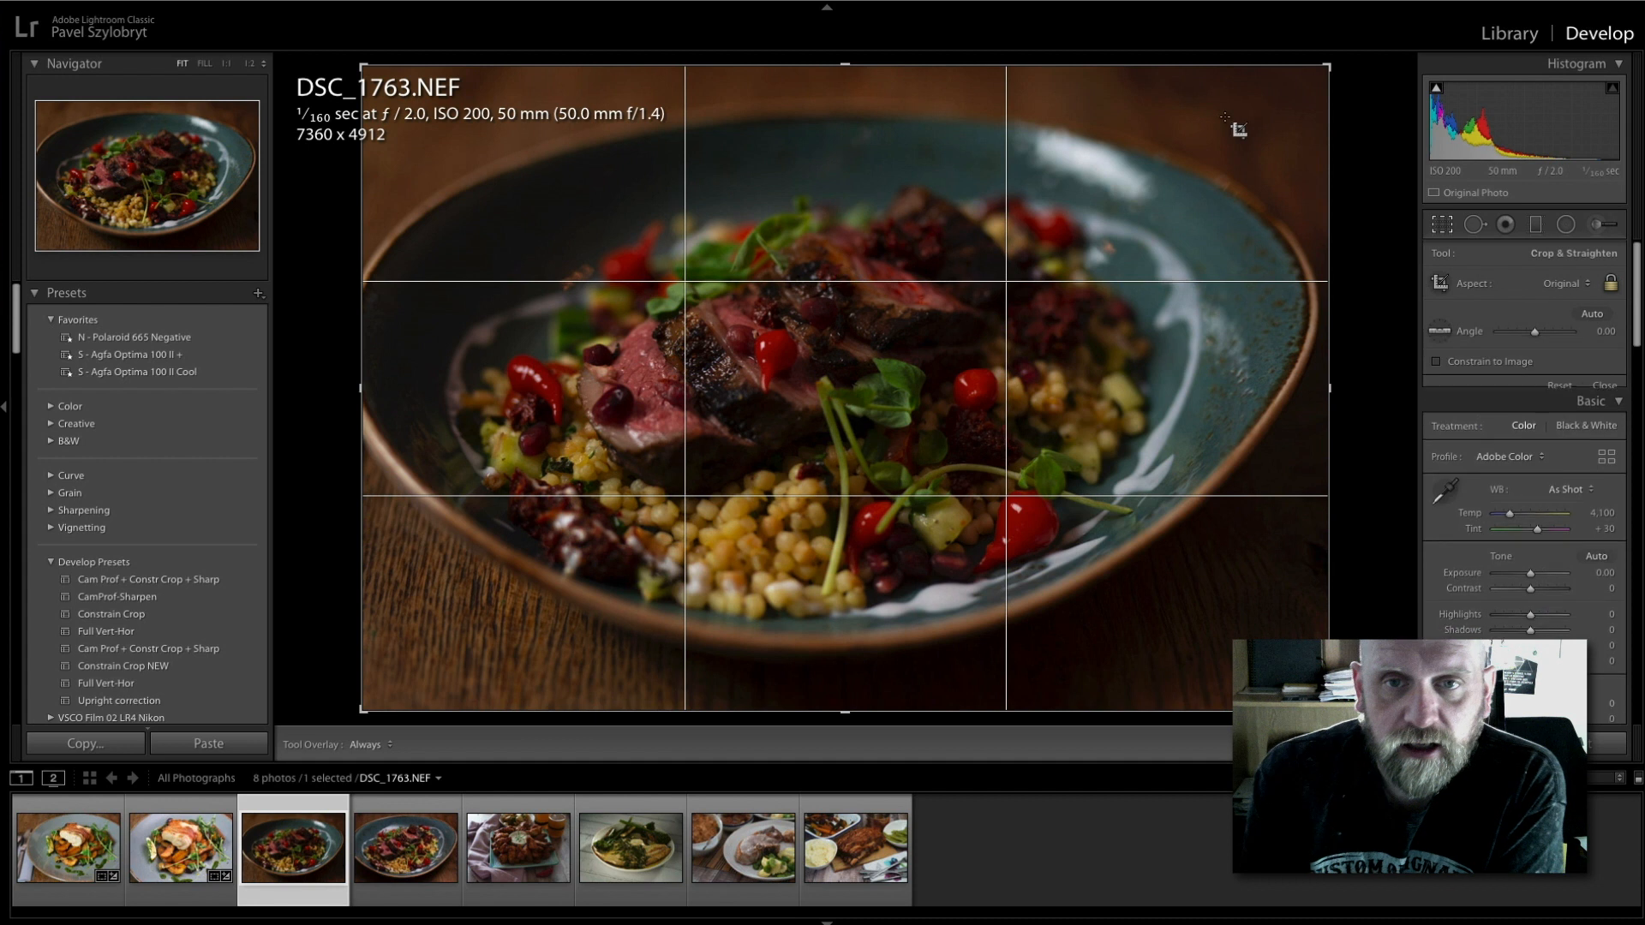
pyautogui.moveTo(1317, 85); pyautogui.dragTo(1304, 91)
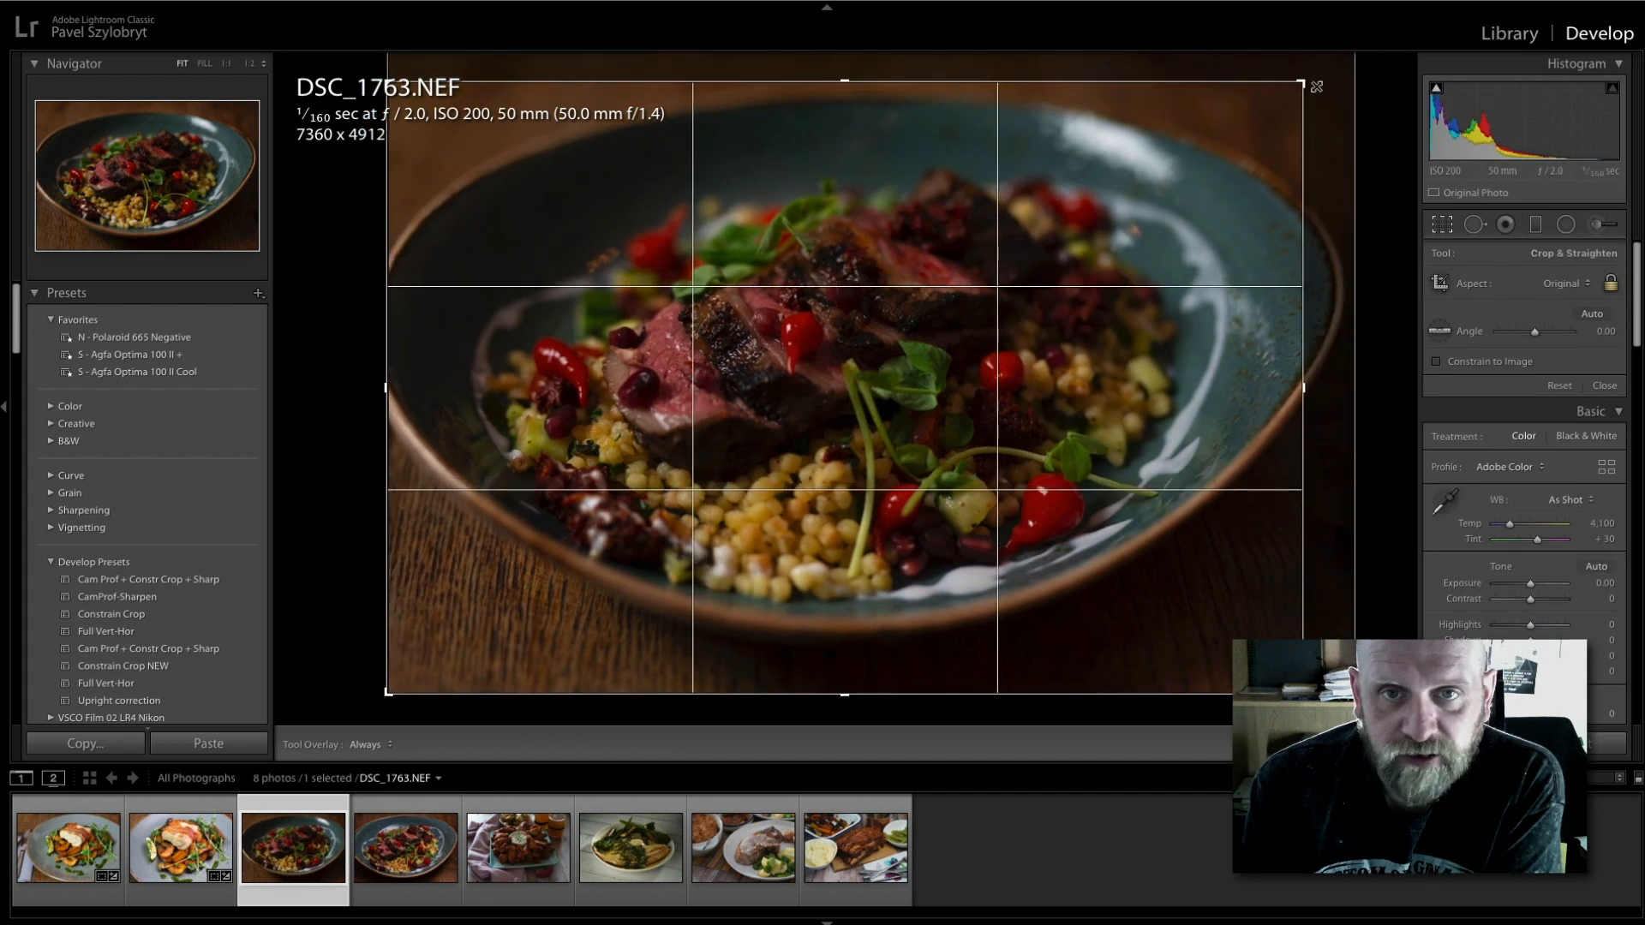
pyautogui.press('Return')
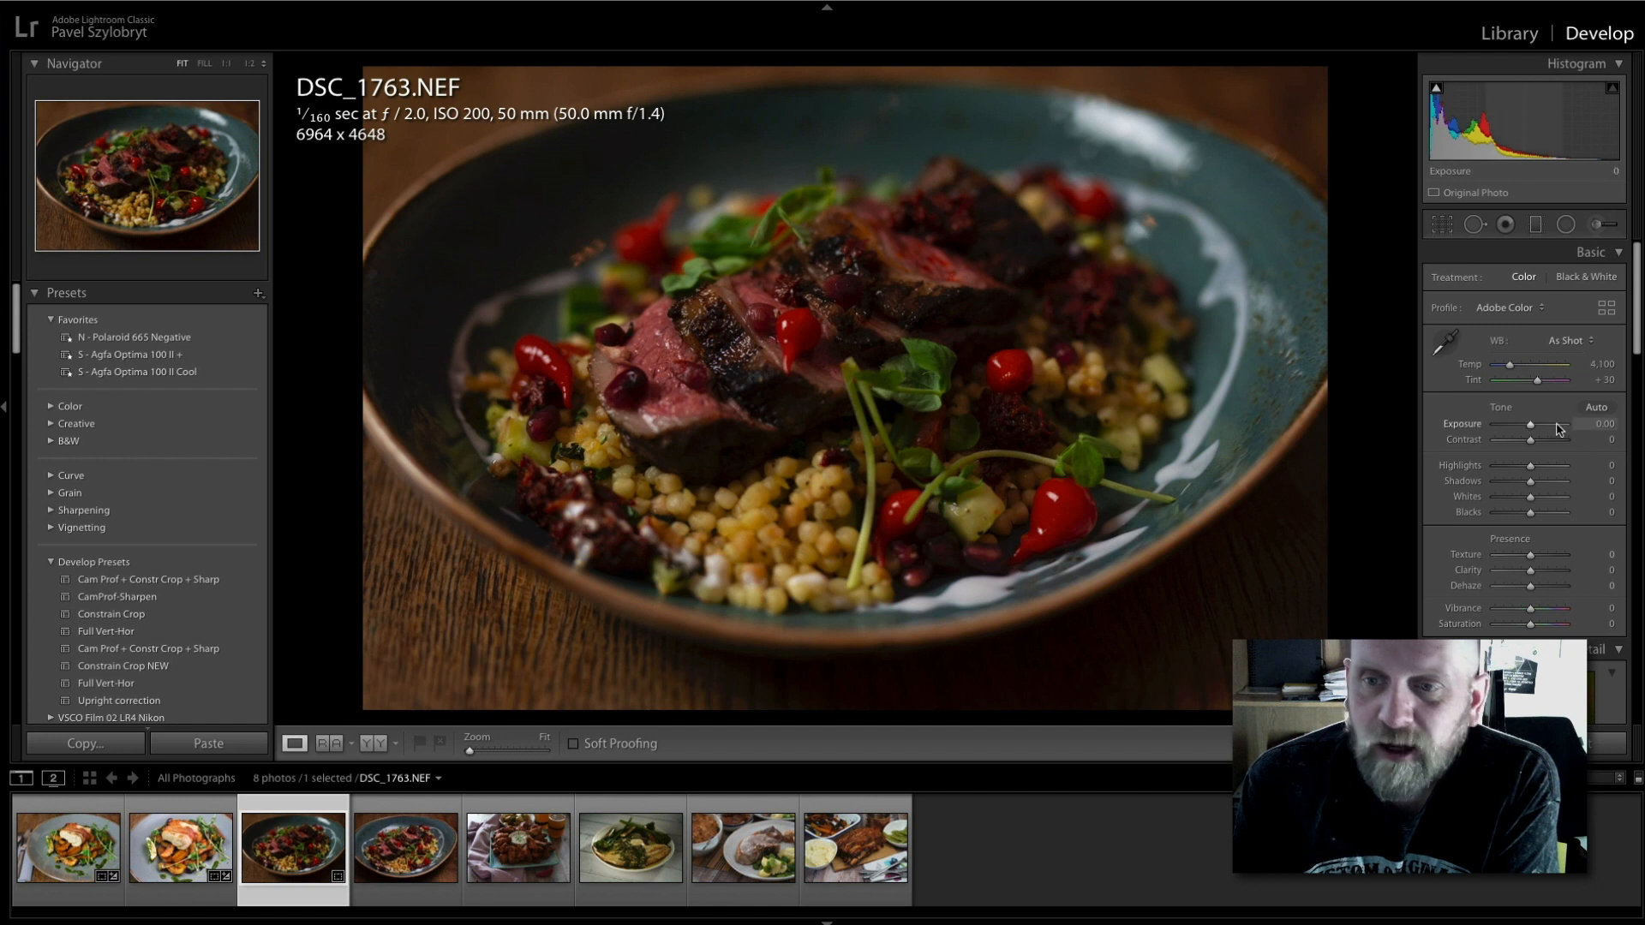
# Set the overall exposure of DSC_1763.NEF to +1.65.
pyautogui.moveTo(1531, 429); pyautogui.dragTo(1546, 431)
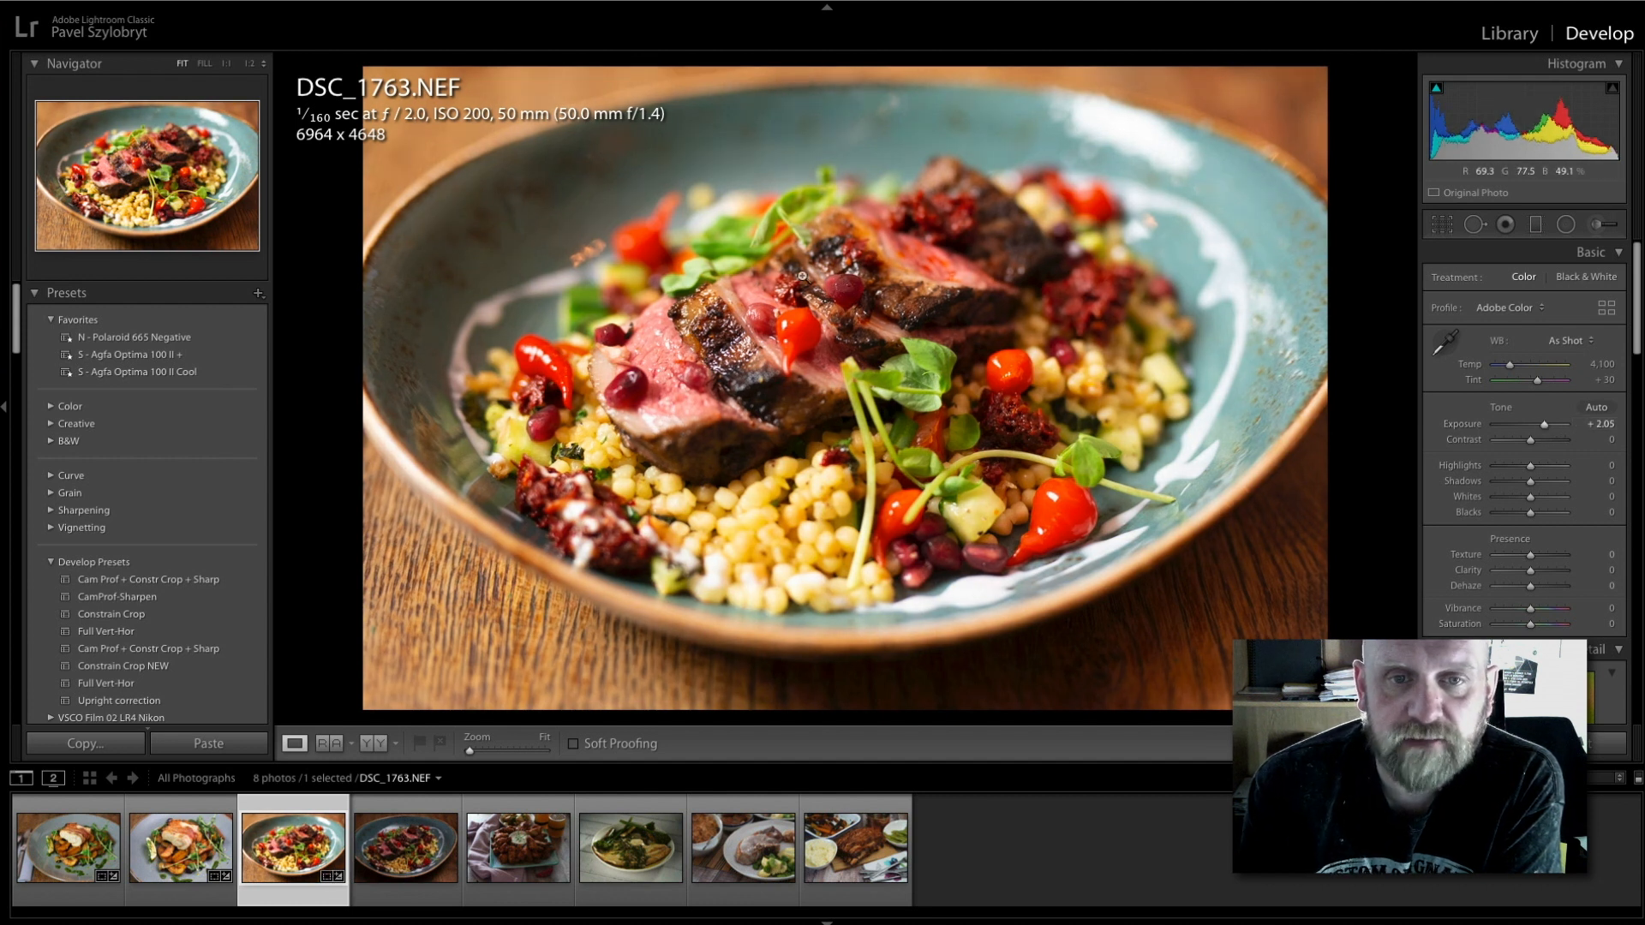
pyautogui.moveTo(1545, 431); pyautogui.dragTo(1546, 431)
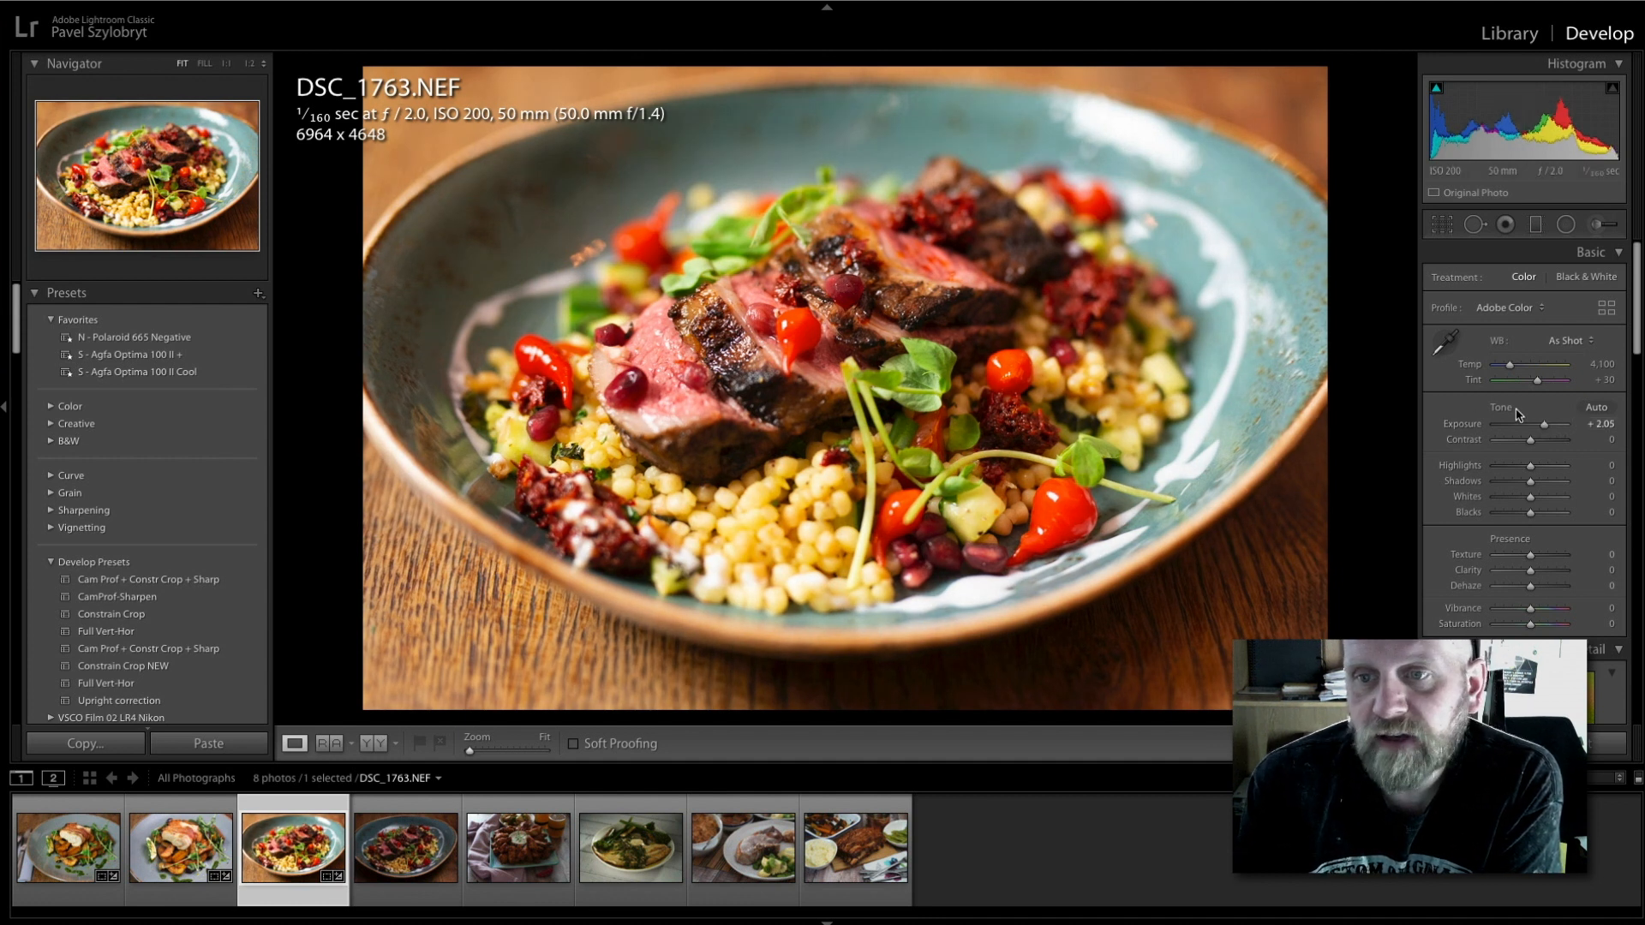
pyautogui.moveTo(1544, 428); pyautogui.dragTo(1541, 428)
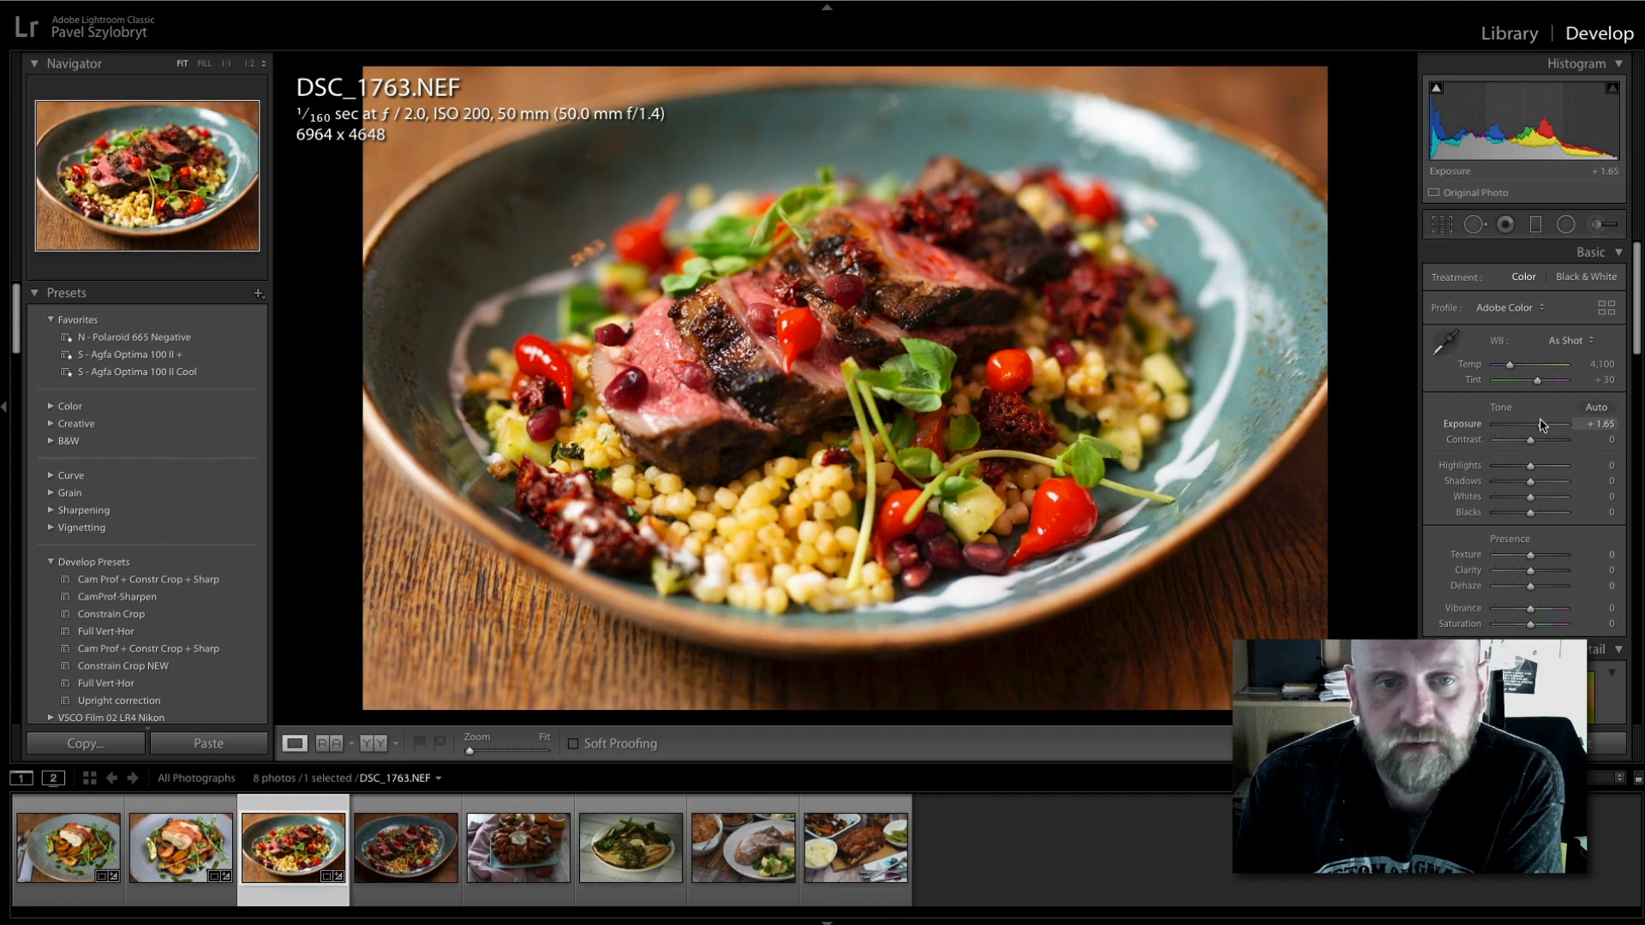
# Add a radial filter over the pink meat at the bowl's left with Highlights at -52 and Exposure at -0.28.
pyautogui.click(1573, 224)
pyautogui.moveTo(655, 377); pyautogui.dragTo(800, 504)
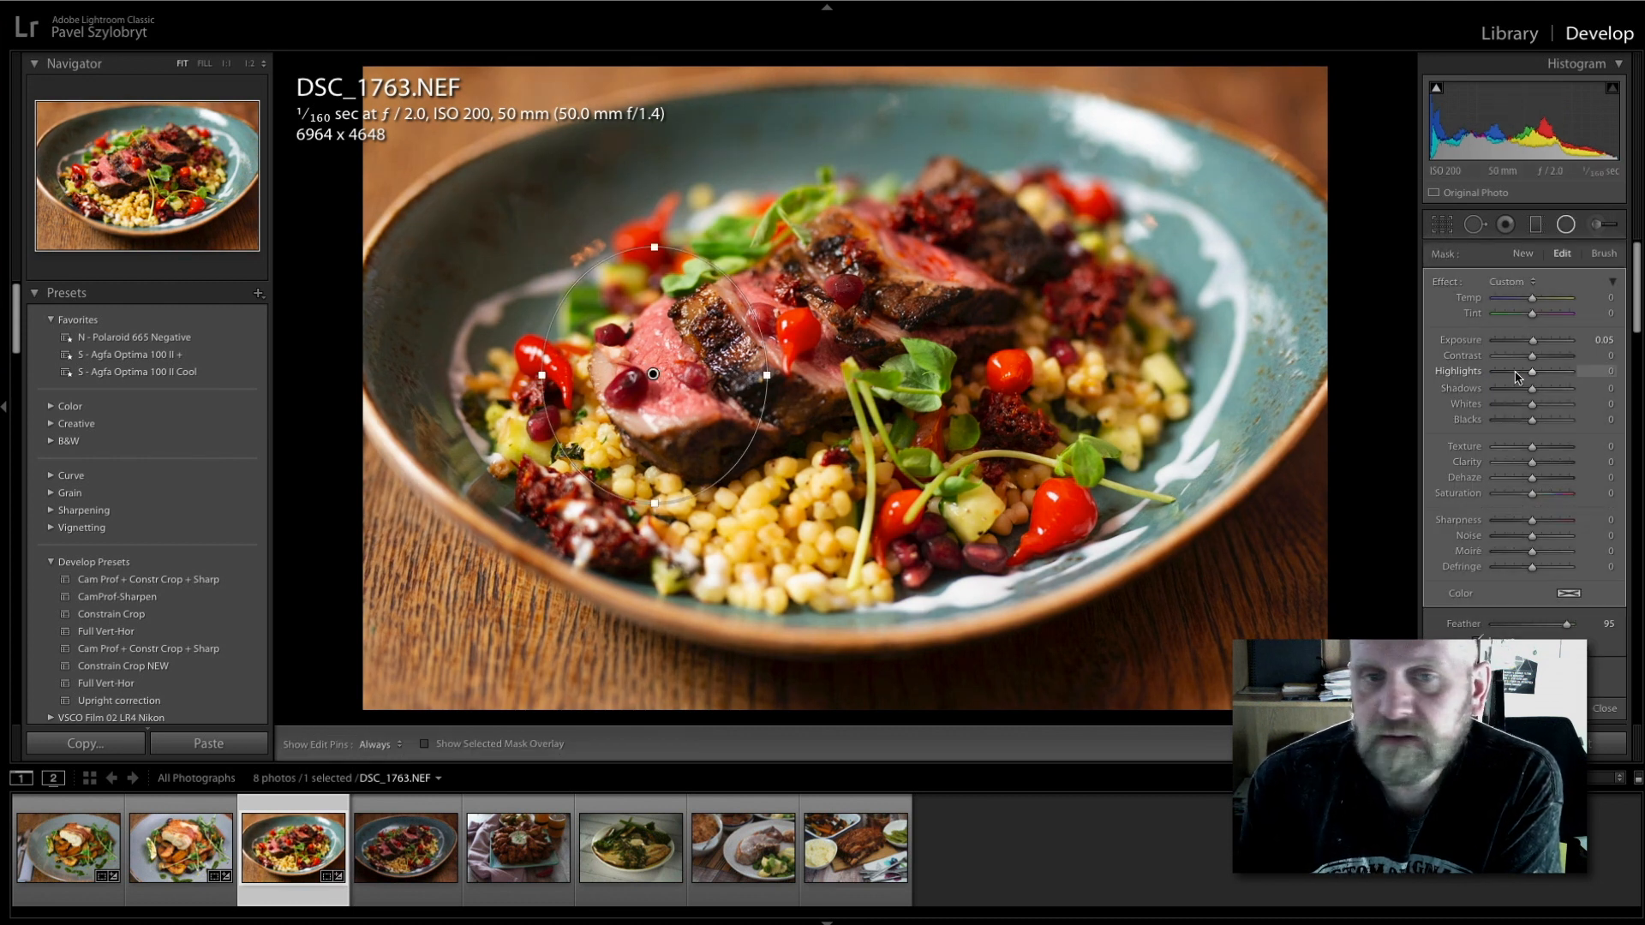
pyautogui.moveTo(1517, 377); pyautogui.dragTo(1534, 345)
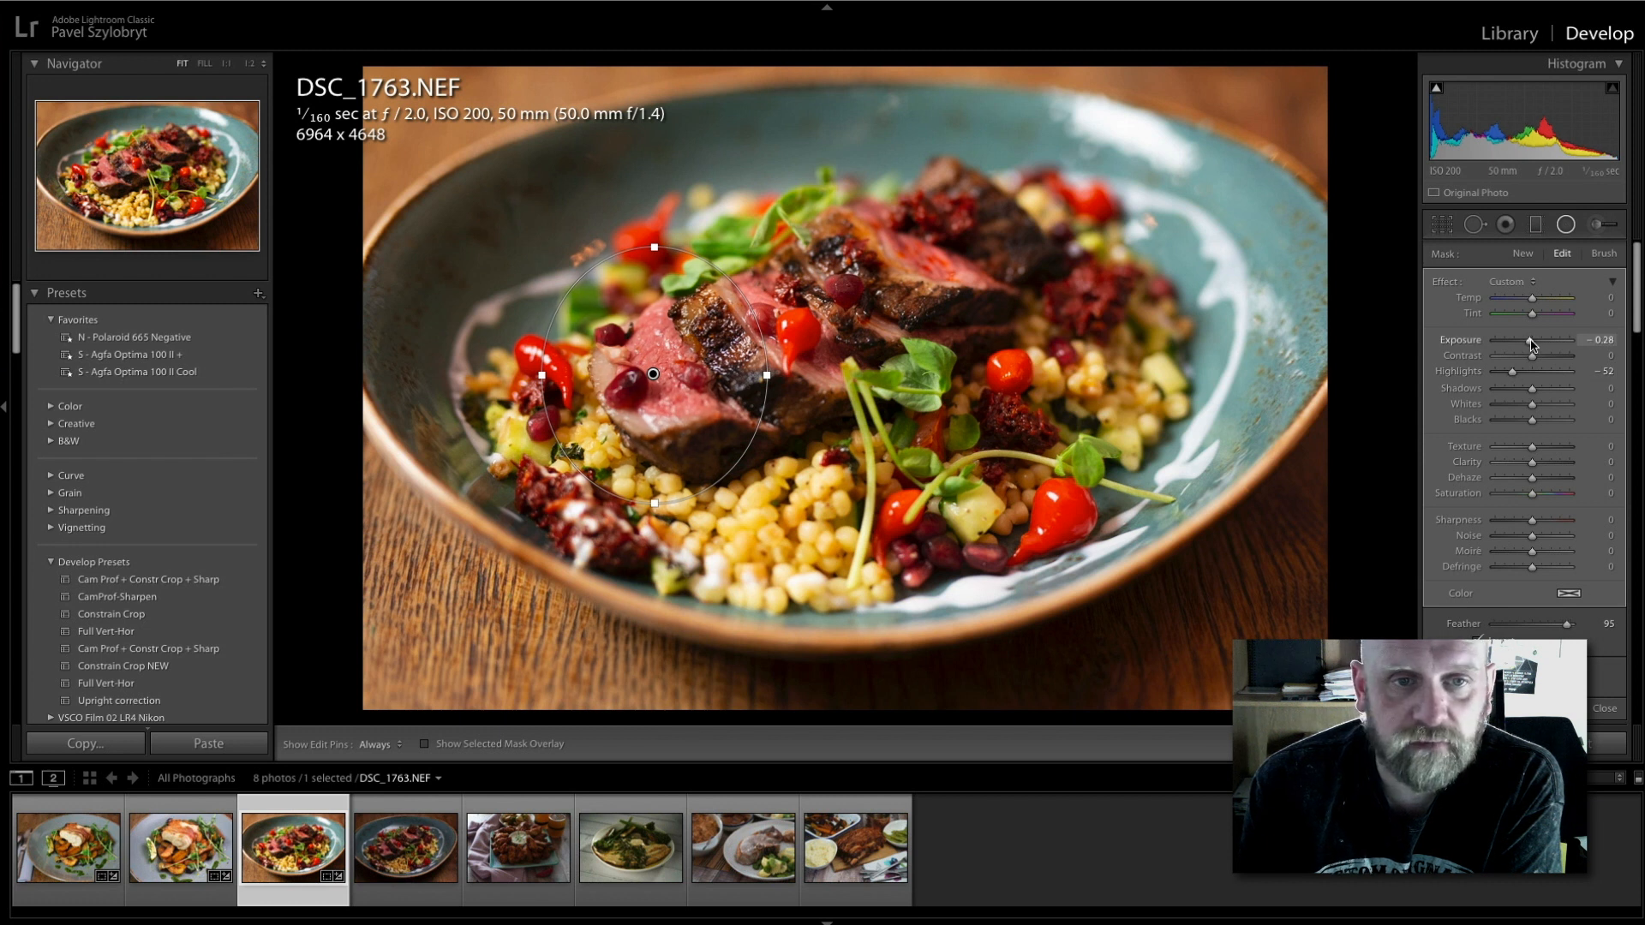
pyautogui.moveTo(1530, 344); pyautogui.dragTo(1529, 346)
# Add radial filters: a tilted one over the dark centre with Shadows at 57, another over the grains with Highlights -57 and Exposure -0.19.
pyautogui.moveTo(840, 425); pyautogui.dragTo(1083, 514)
pyautogui.moveTo(1101, 430); pyautogui.dragTo(1121, 330)
pyautogui.moveTo(840, 425); pyautogui.dragTo(885, 388)
pyautogui.click(1554, 391)
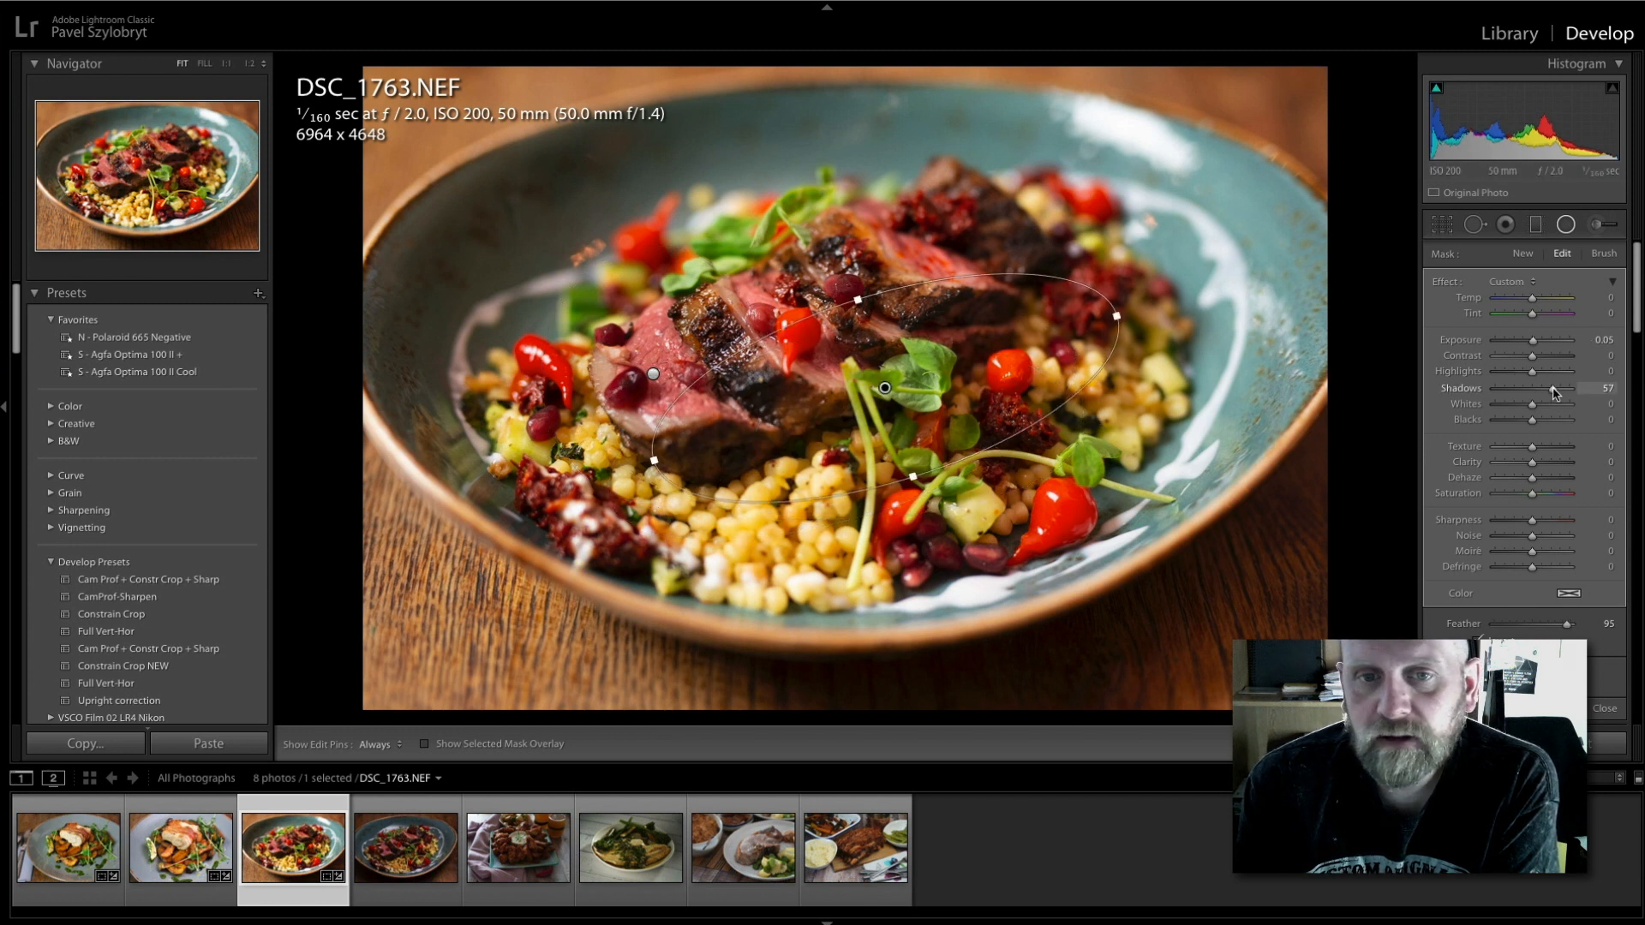
pyautogui.moveTo(755, 553); pyautogui.dragTo(997, 668)
pyautogui.click(1512, 371)
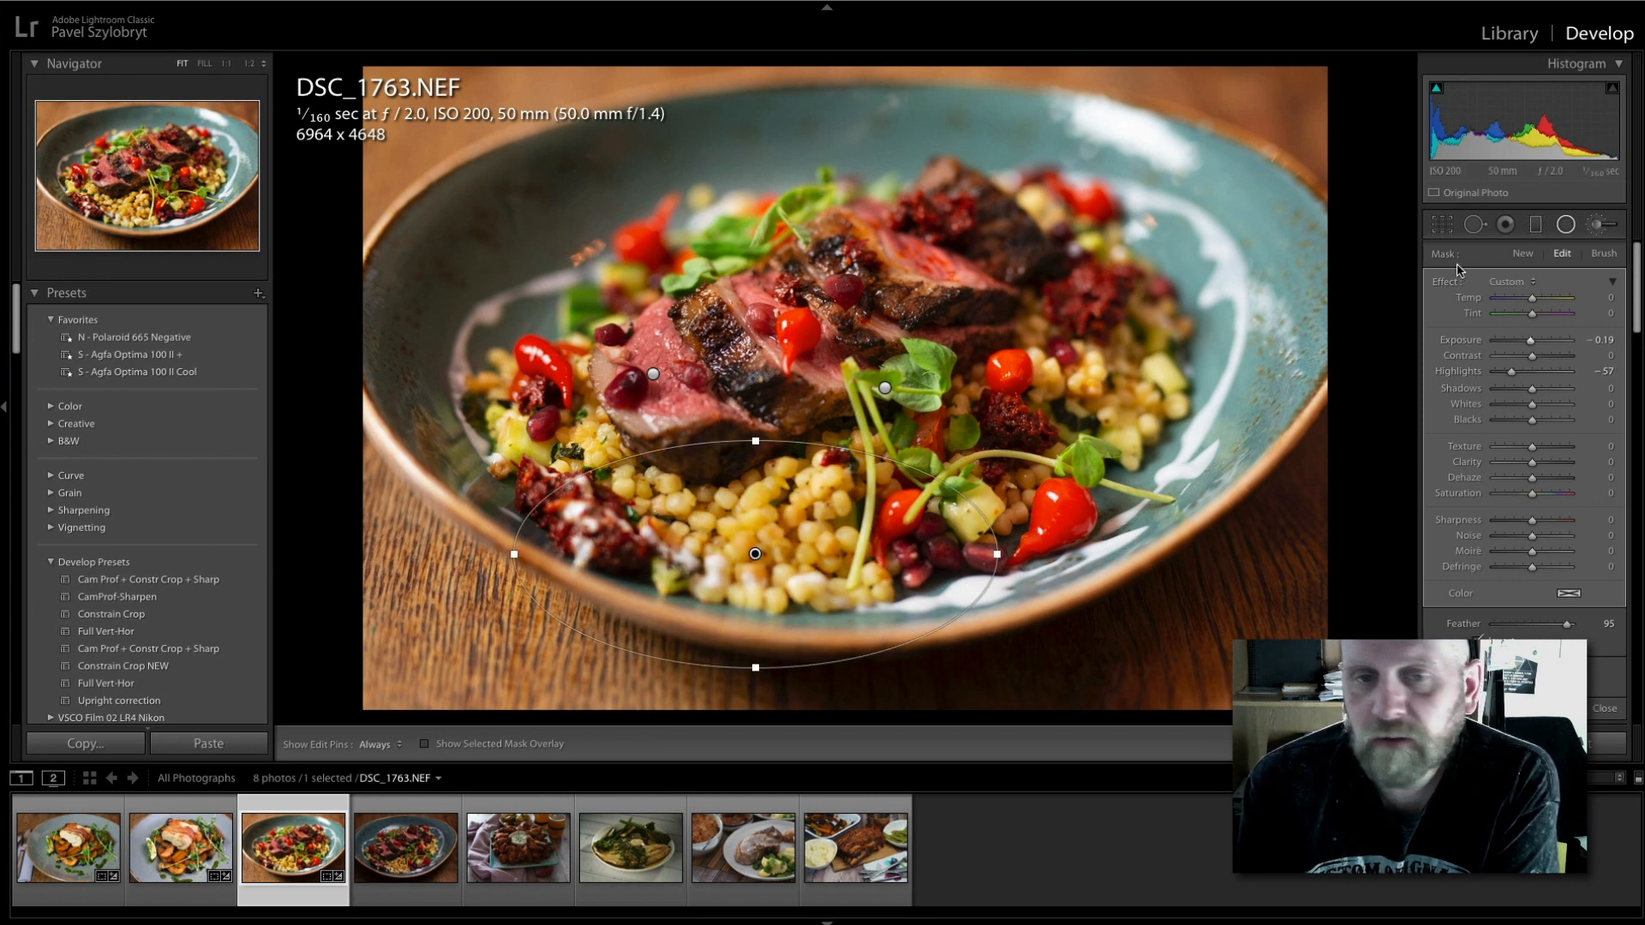
# Brush over the dark right end of the meat and its lower edge with Shadows at 45.
pyautogui.click(1599, 225)
pyautogui.click(968, 313)
pyautogui.moveTo(1533, 389); pyautogui.dragTo(1552, 391)
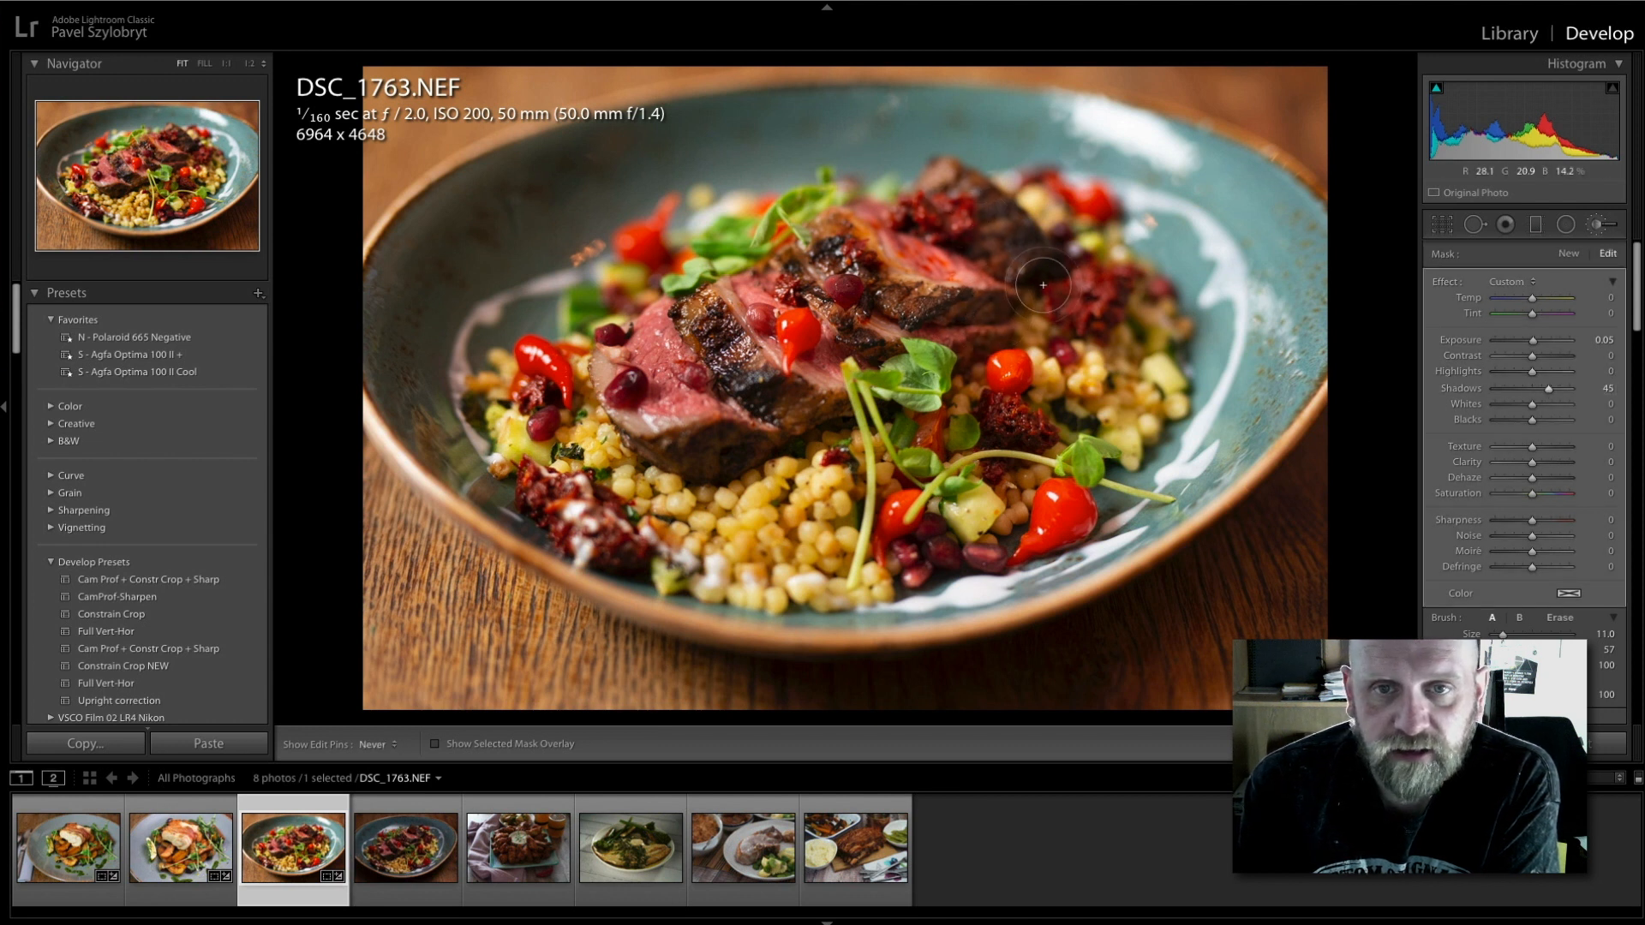
pyautogui.moveTo(725, 434)
pyautogui.mouseDown()
pyautogui.moveTo(707, 457)
pyautogui.moveTo(866, 424)
pyautogui.mouseUp()
# Add a new brush adjustment over the grains in front of the meat with Contrast at 48 and Exposure at -0.37.
pyautogui.press('h')
pyautogui.click(1567, 254)
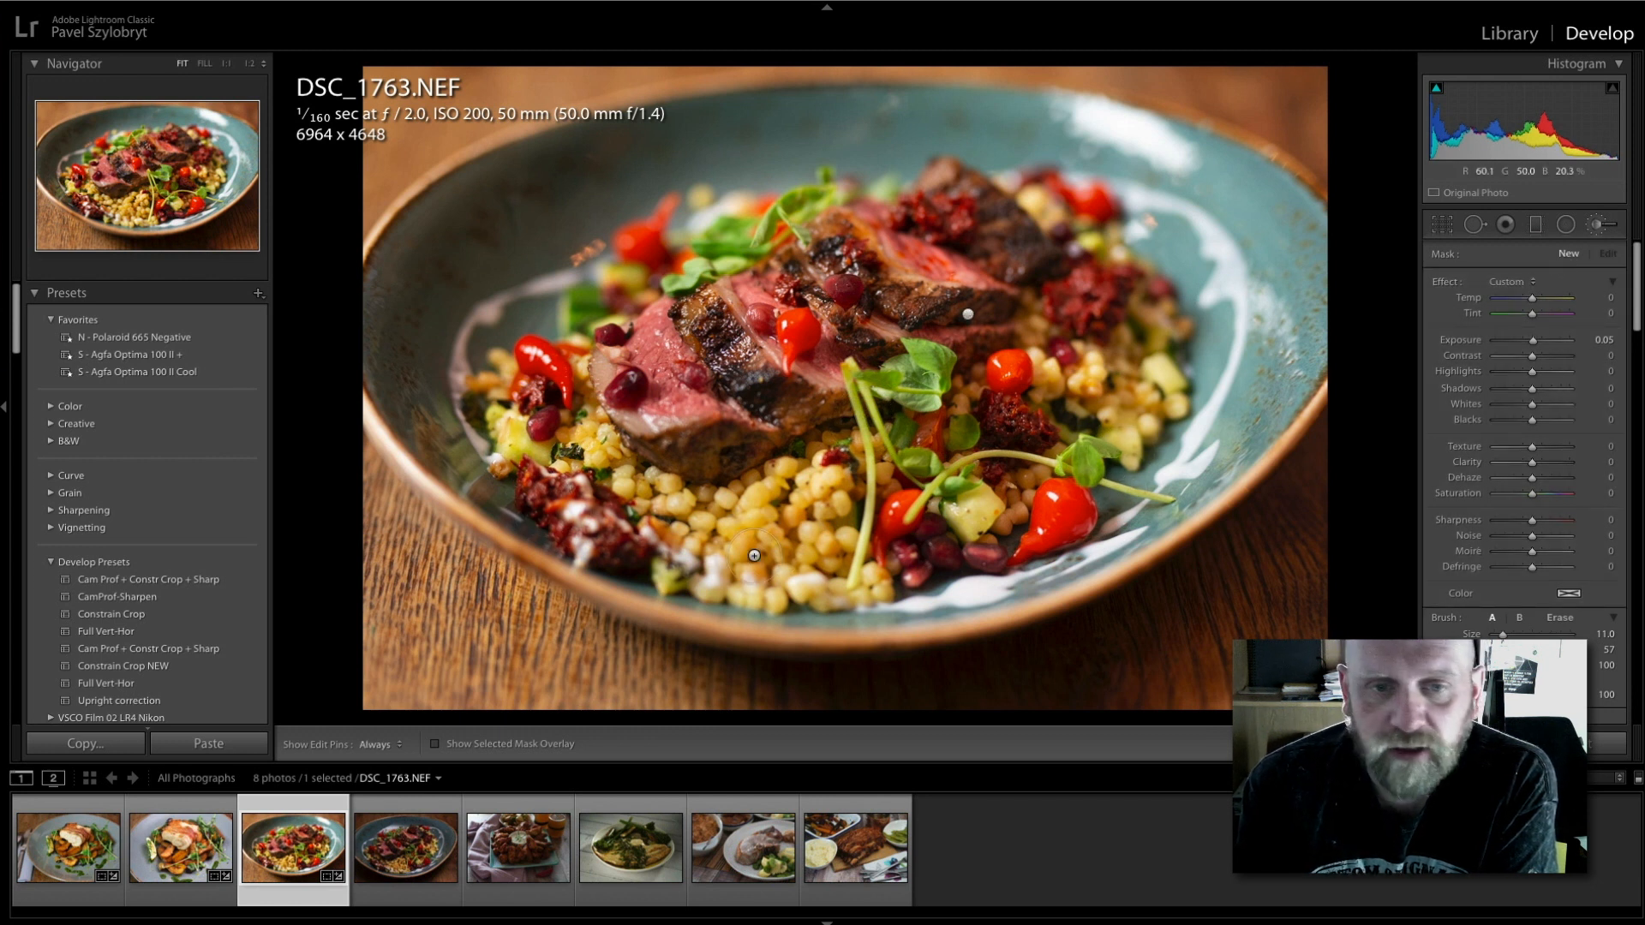
pyautogui.click(754, 554)
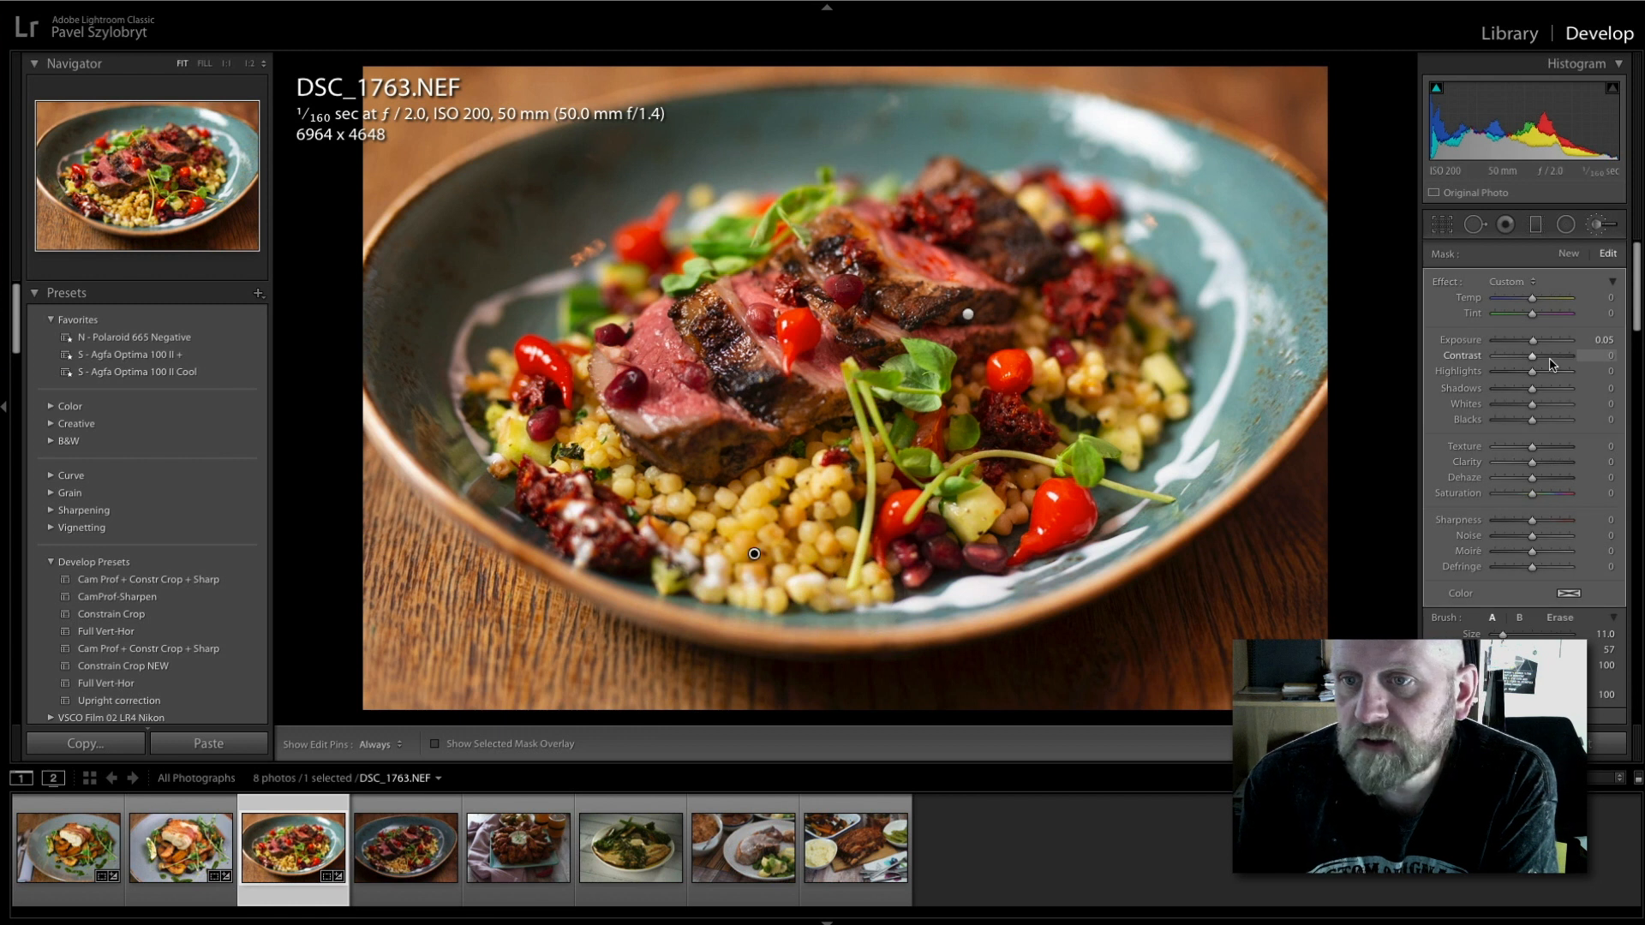
pyautogui.moveTo(1532, 342); pyautogui.dragTo(1531, 343)
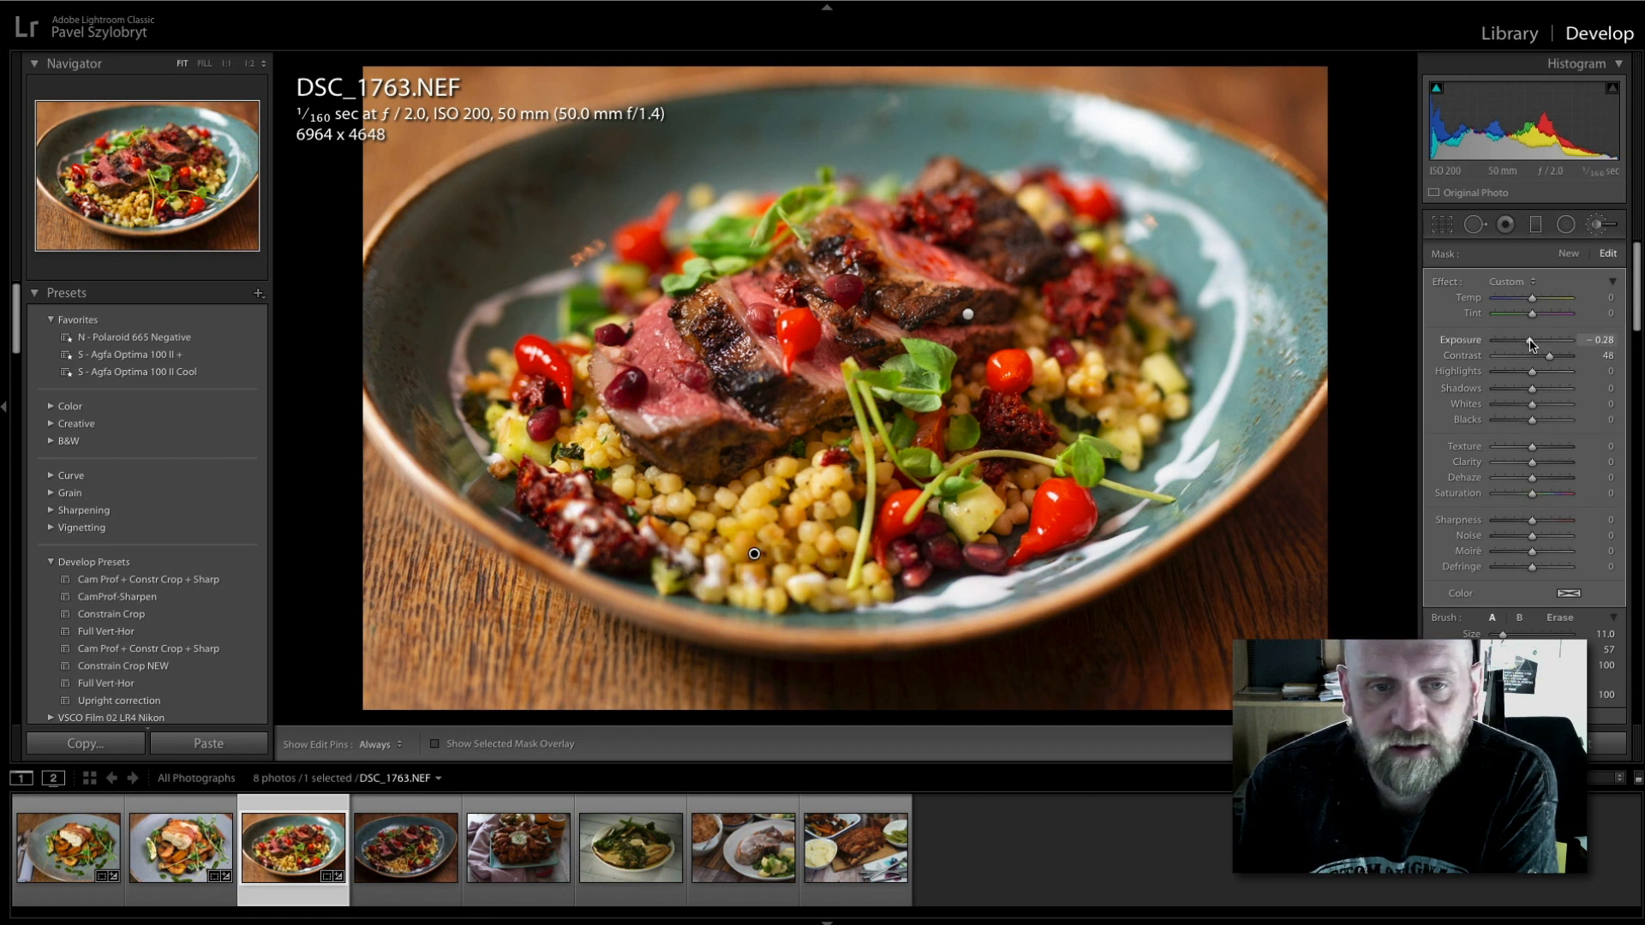
pyautogui.press('h')
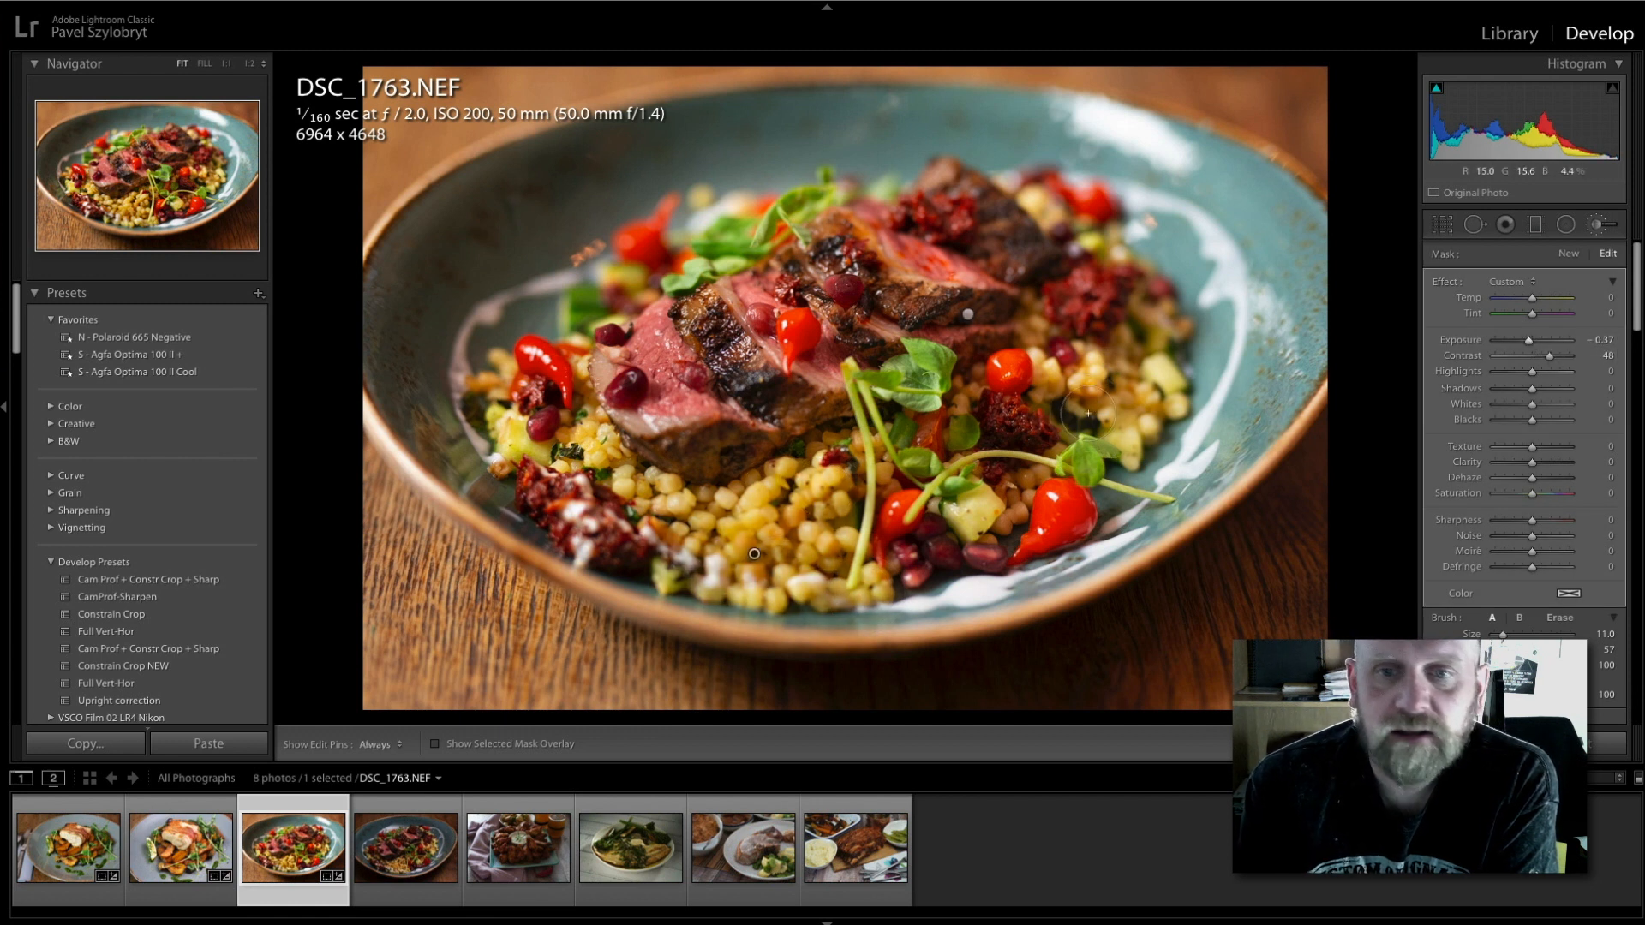
pyautogui.press('h')
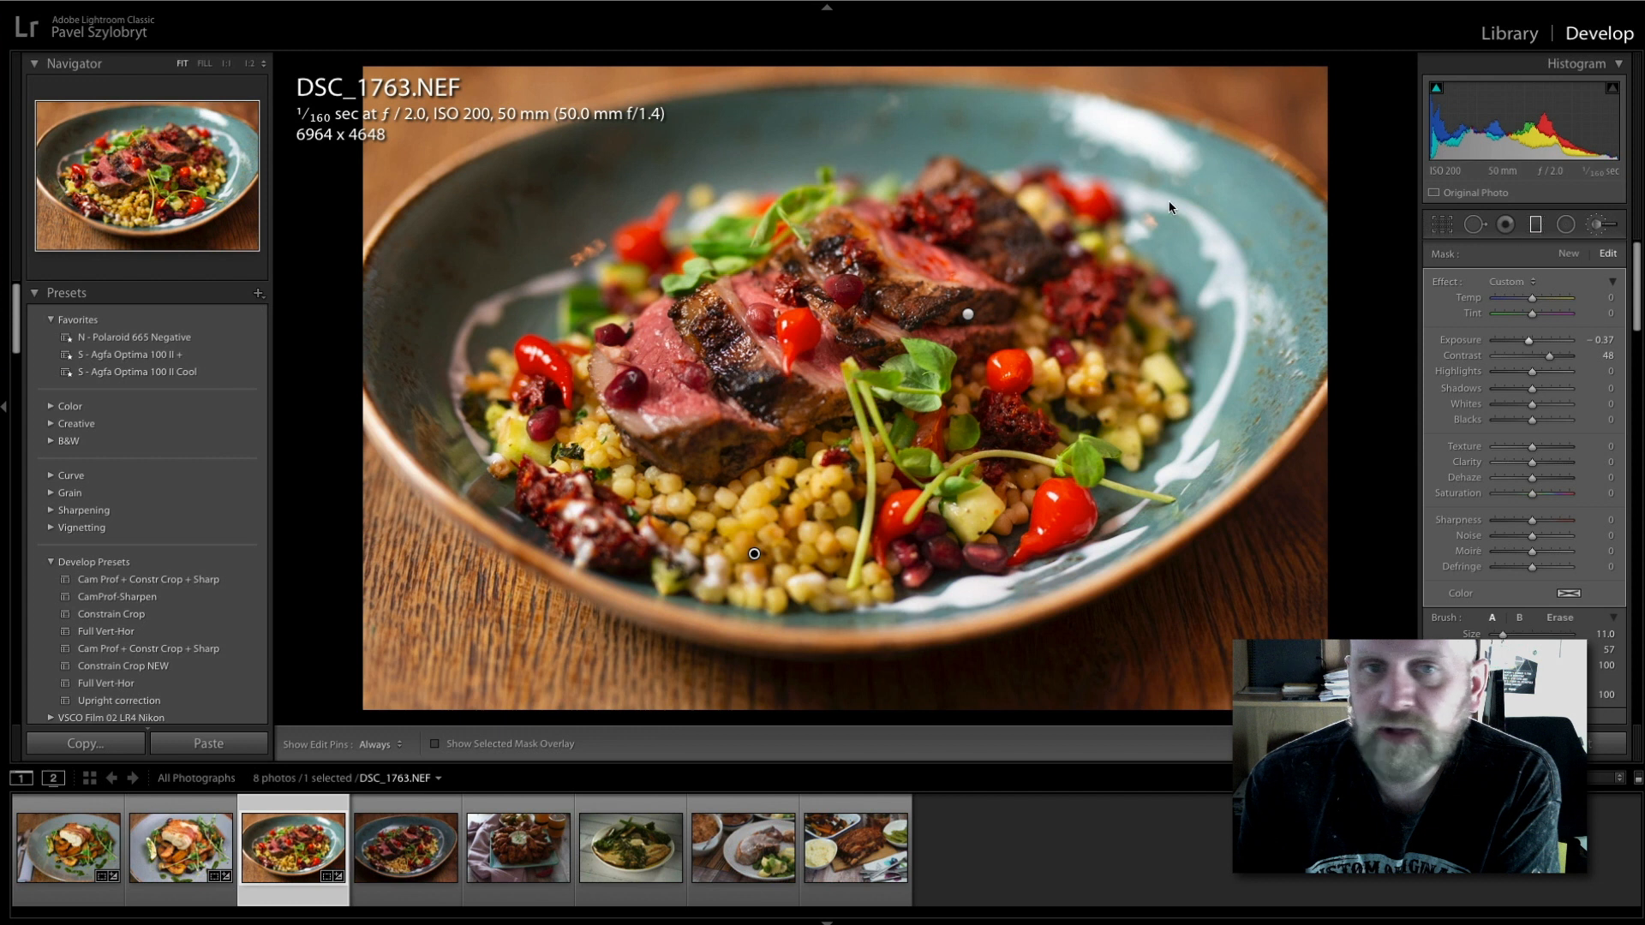
# Add a slanted graduated filter from the upper edge down to the top of the meat with Exposure at -0.28.
pyautogui.press('m')
pyautogui.moveTo(736, 85); pyautogui.dragTo(801, 288)
pyautogui.moveTo(1535, 341); pyautogui.dragTo(1530, 344)
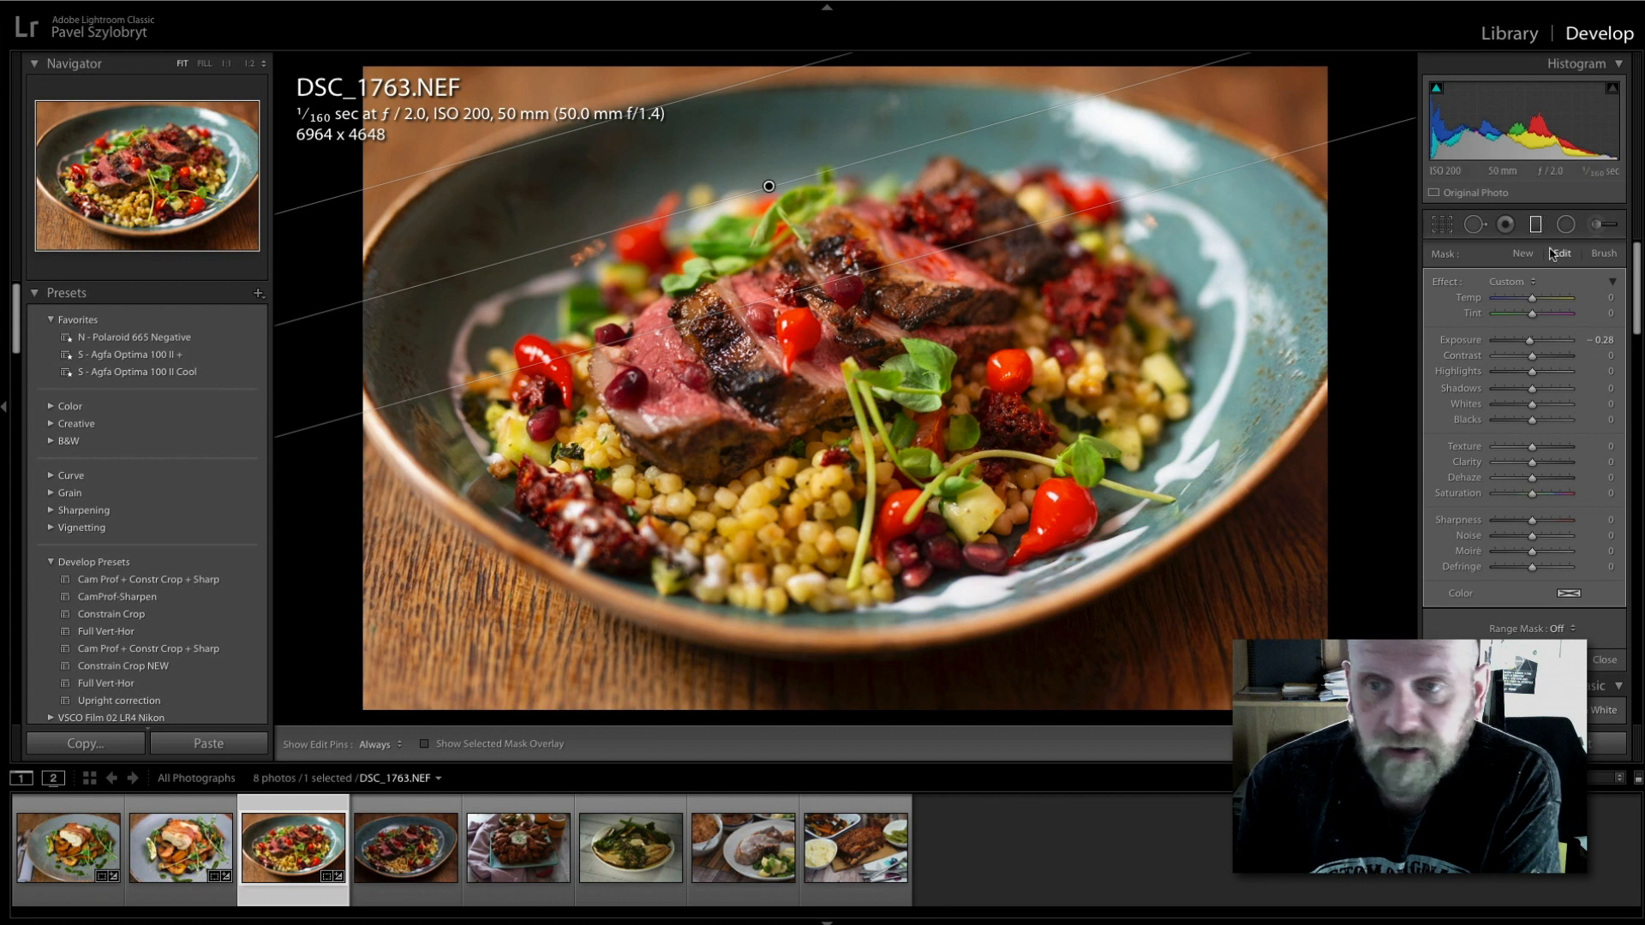
# Add a second graduated filter running diagonally from the dish's centre to the wood below the bowl's right side, with Shadows at 52.
pyautogui.click(1523, 253)
pyautogui.moveTo(937, 389); pyautogui.dragTo(1110, 703)
pyautogui.moveTo(1533, 388); pyautogui.dragTo(1549, 388)
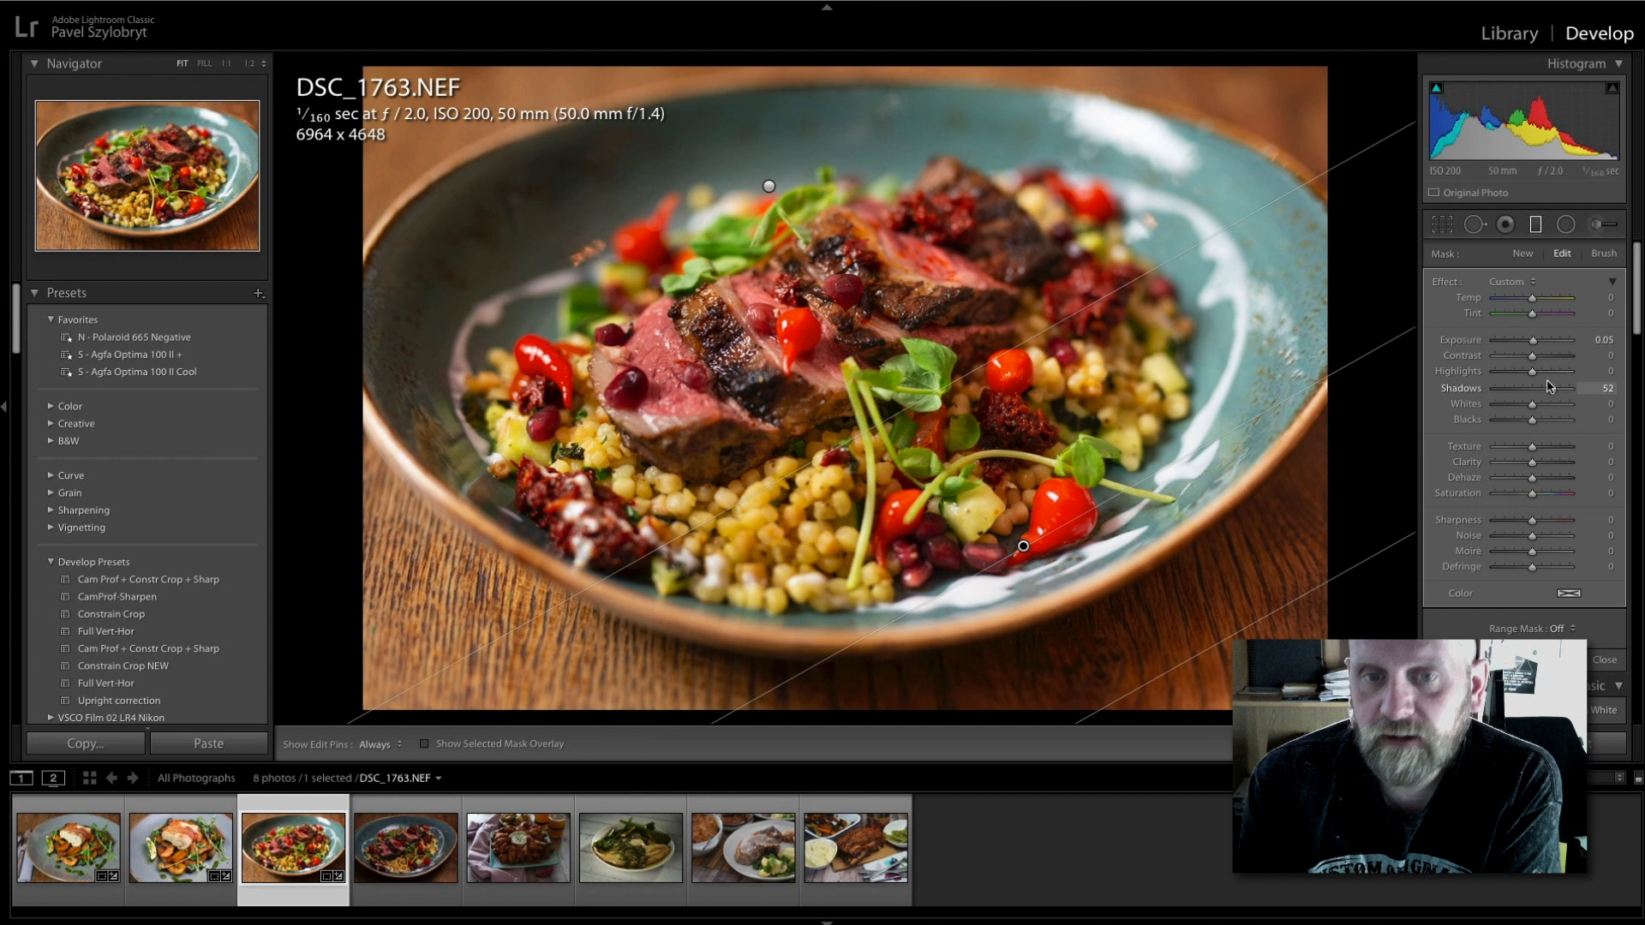
pyautogui.click(1561, 229)
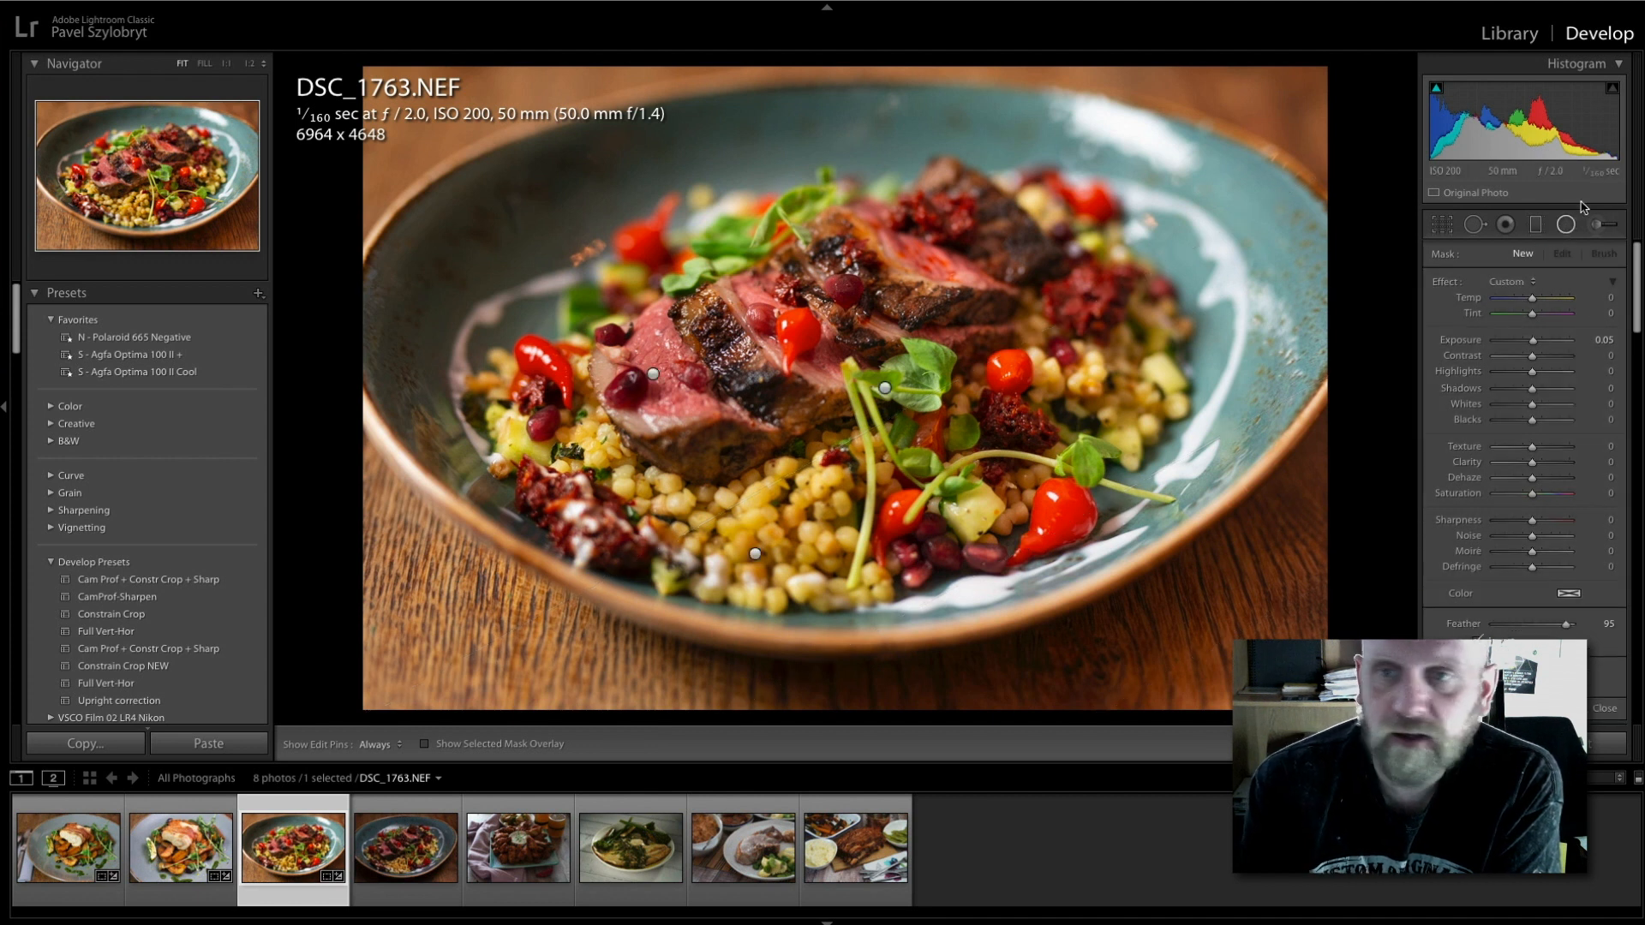
pyautogui.click(1565, 225)
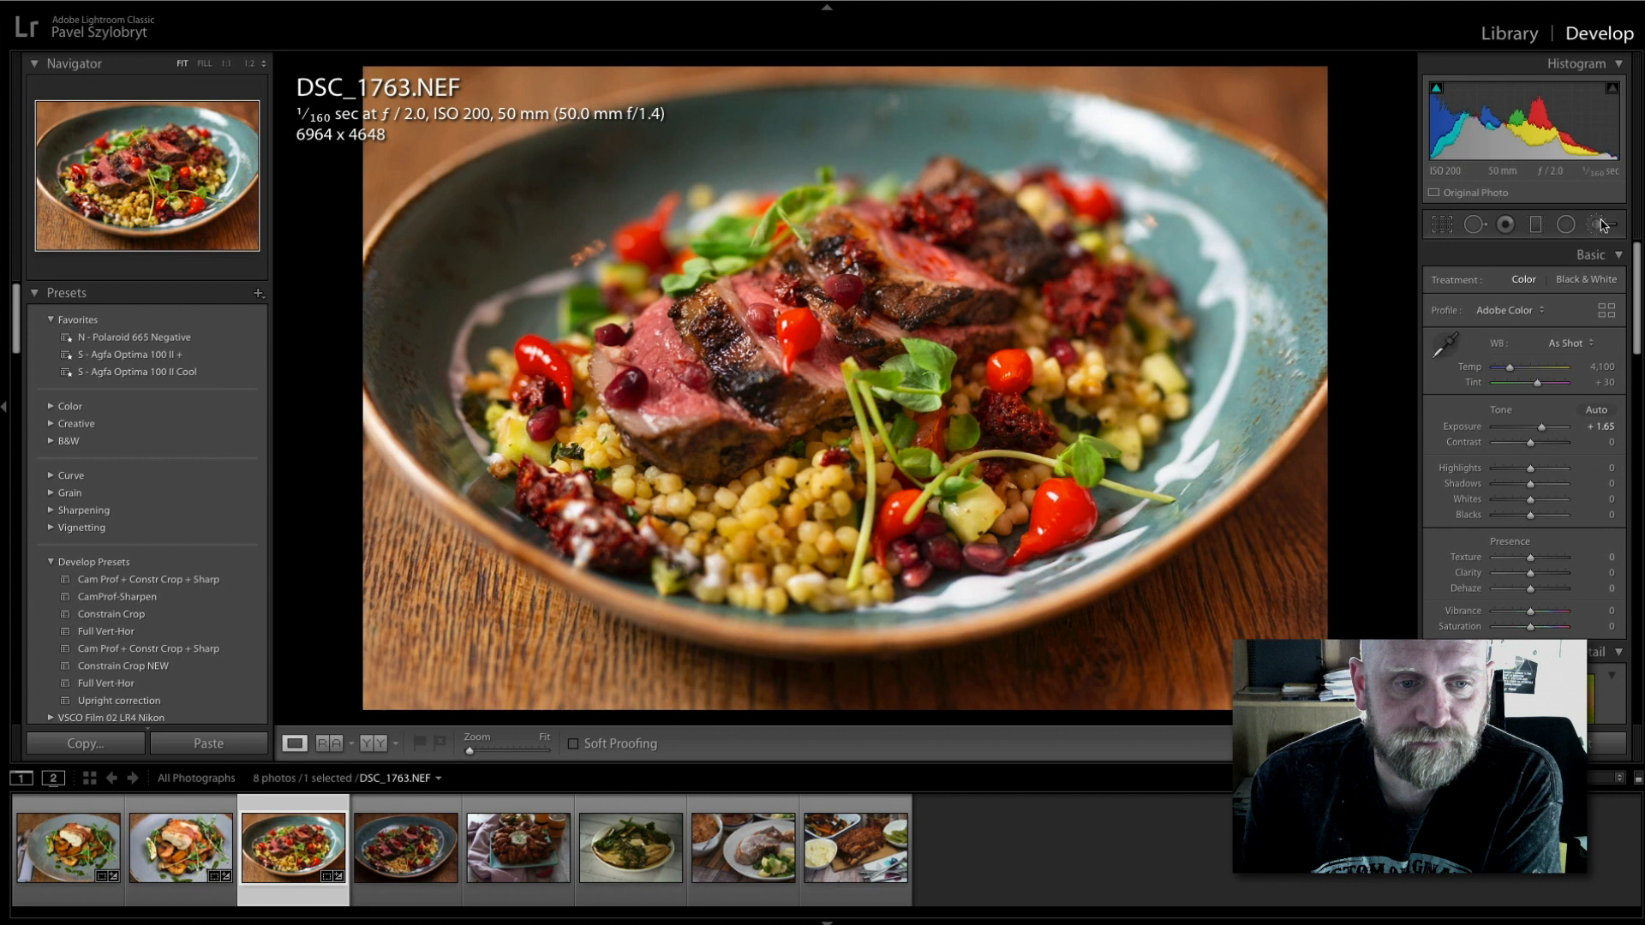
# Compare DSC_1763.NEF before and after its edits side by side.
pyautogui.click(374, 744)
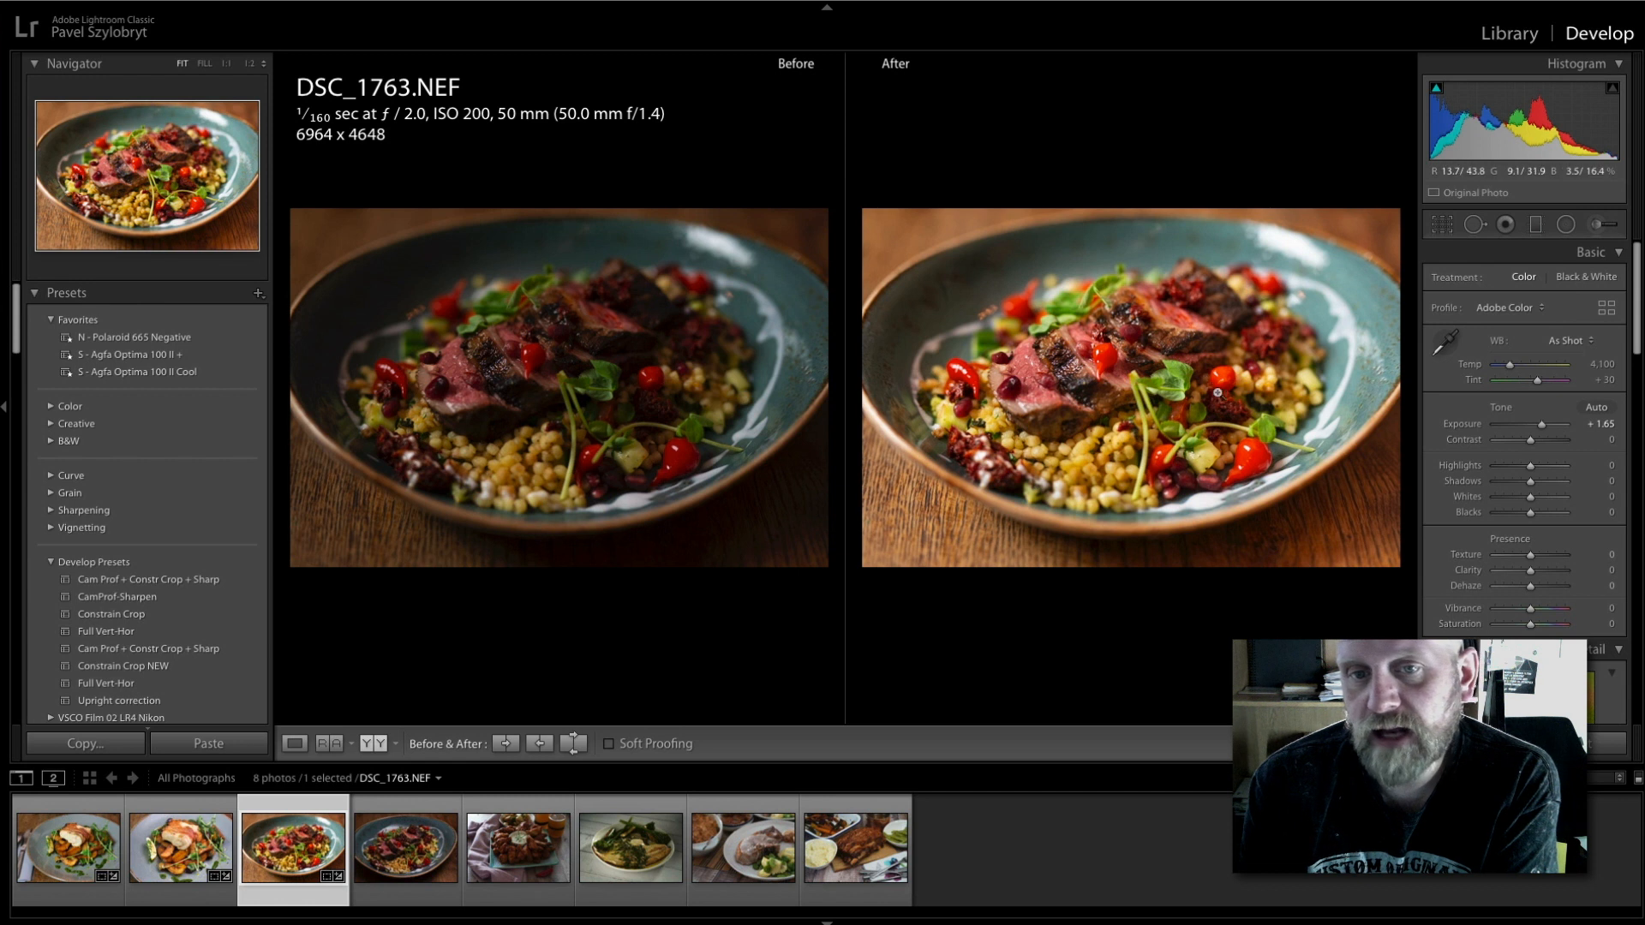
pyautogui.click(76, 852)
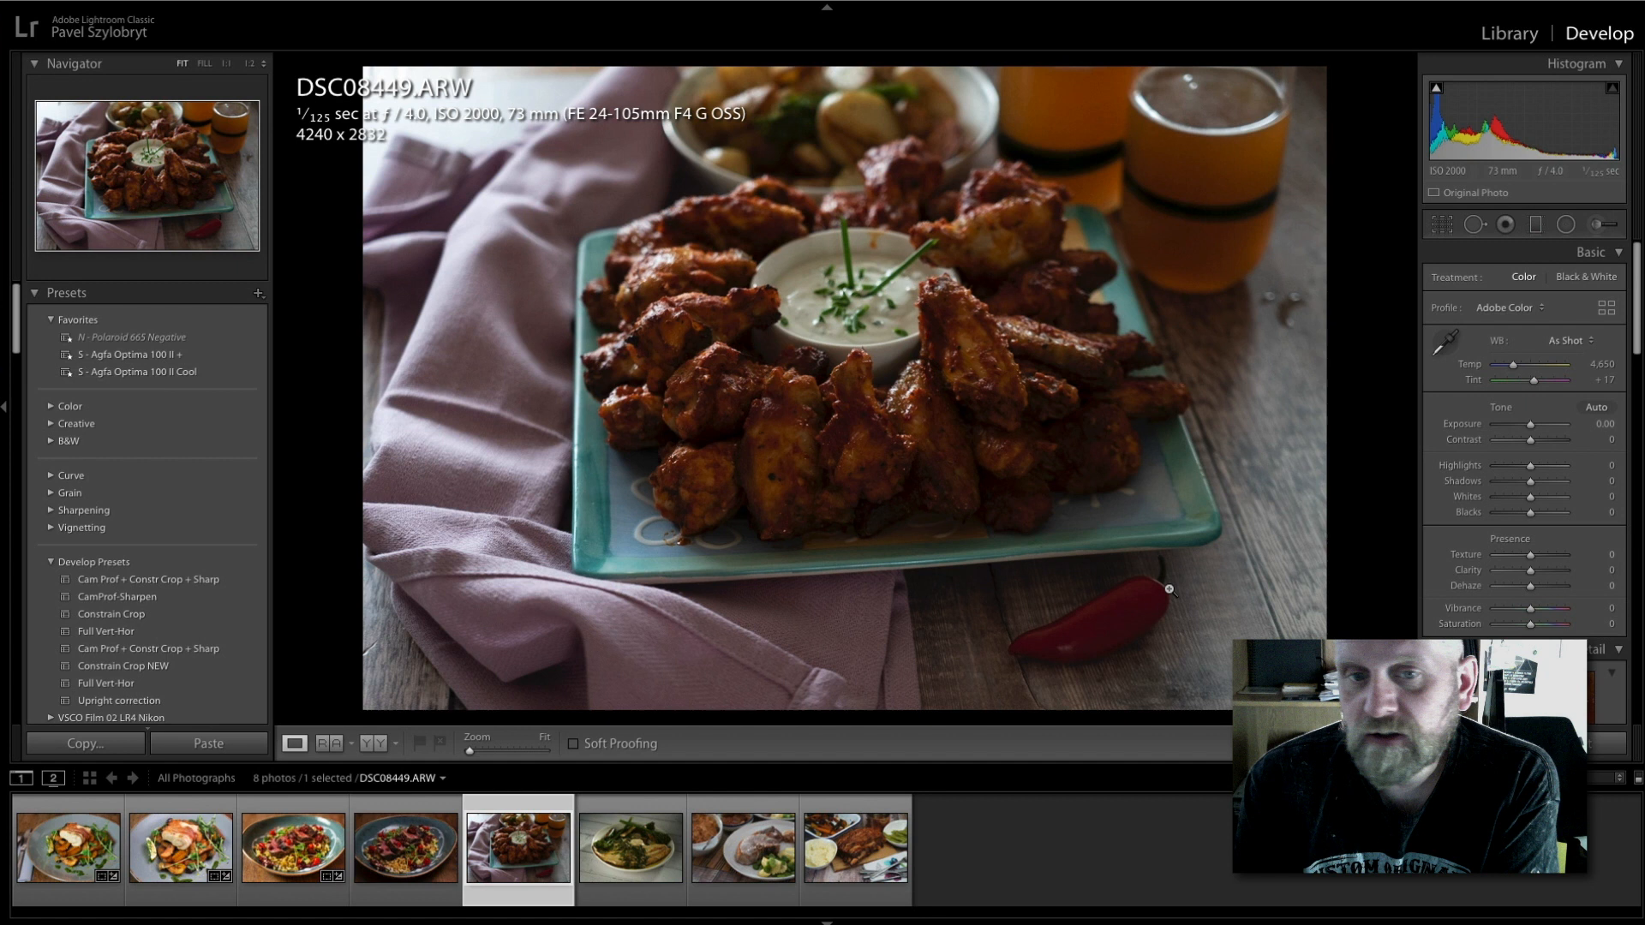
# Adjust the chicken wings photo DSC08449.ARW with Exposure at +1.80, Contrast at +6 and sharpening Amount at 82.
pyautogui.moveTo(1532, 429); pyautogui.dragTo(1543, 430)
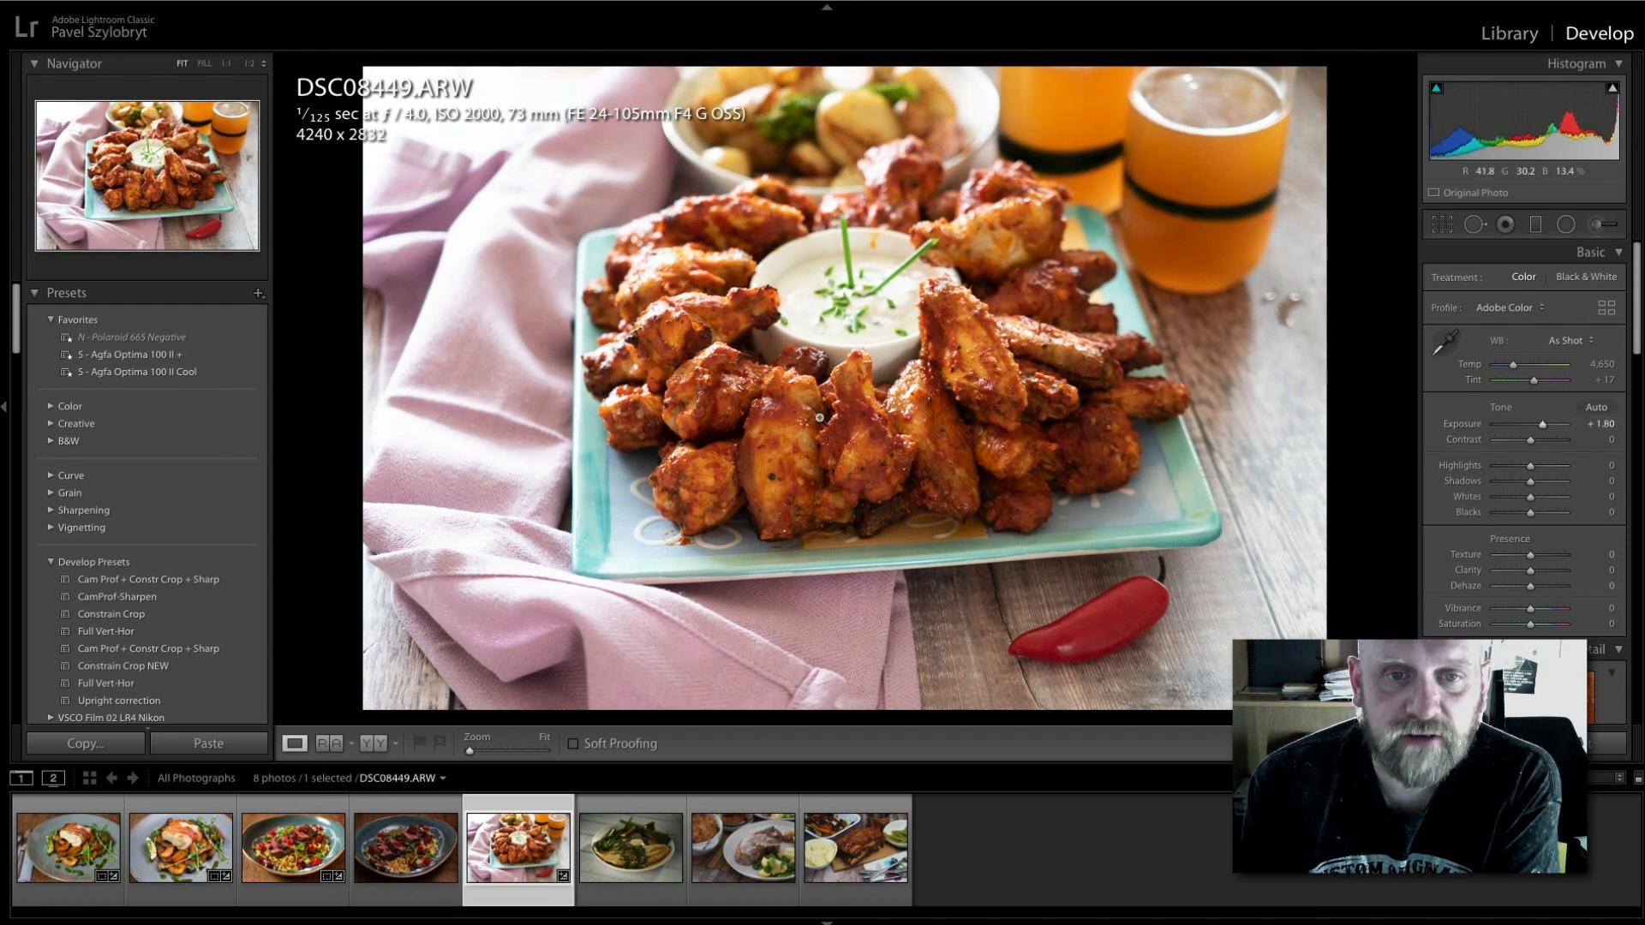
pyautogui.click(820, 418)
pyautogui.moveTo(1005, 432)
pyautogui.mouseDown()
pyautogui.moveTo(1013, 314)
pyautogui.moveTo(1006, 402)
pyautogui.mouseUp()
pyautogui.click(1011, 386)
pyautogui.moveTo(1532, 446); pyautogui.dragTo(1534, 445)
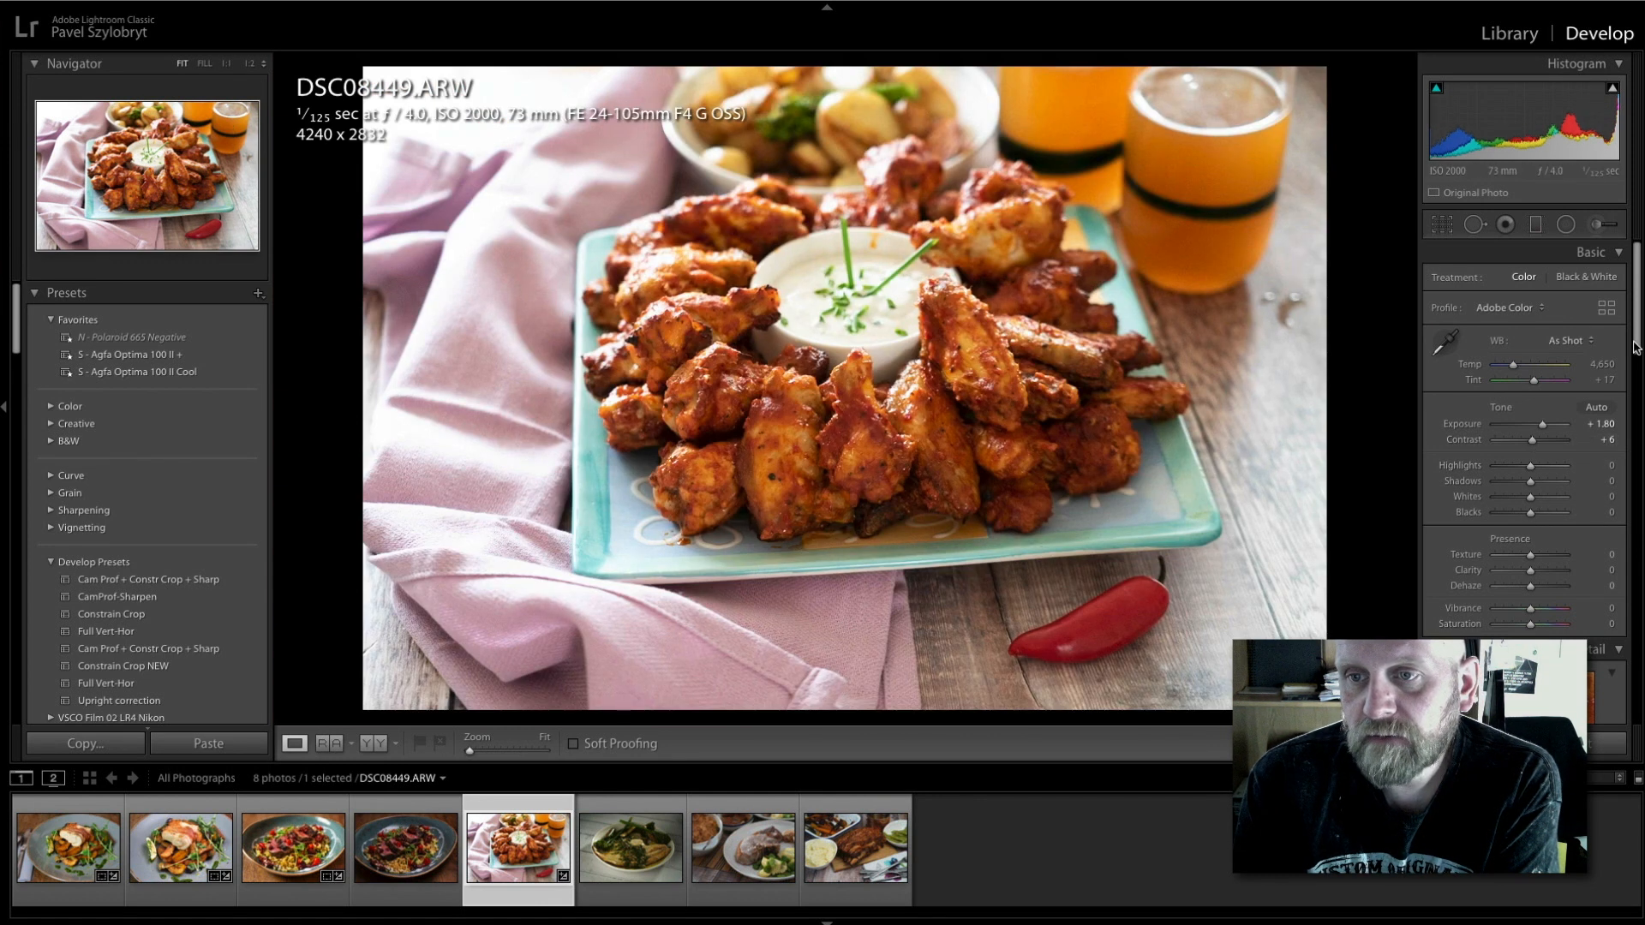
pyautogui.moveTo(1636, 347); pyautogui.dragTo(1636, 453)
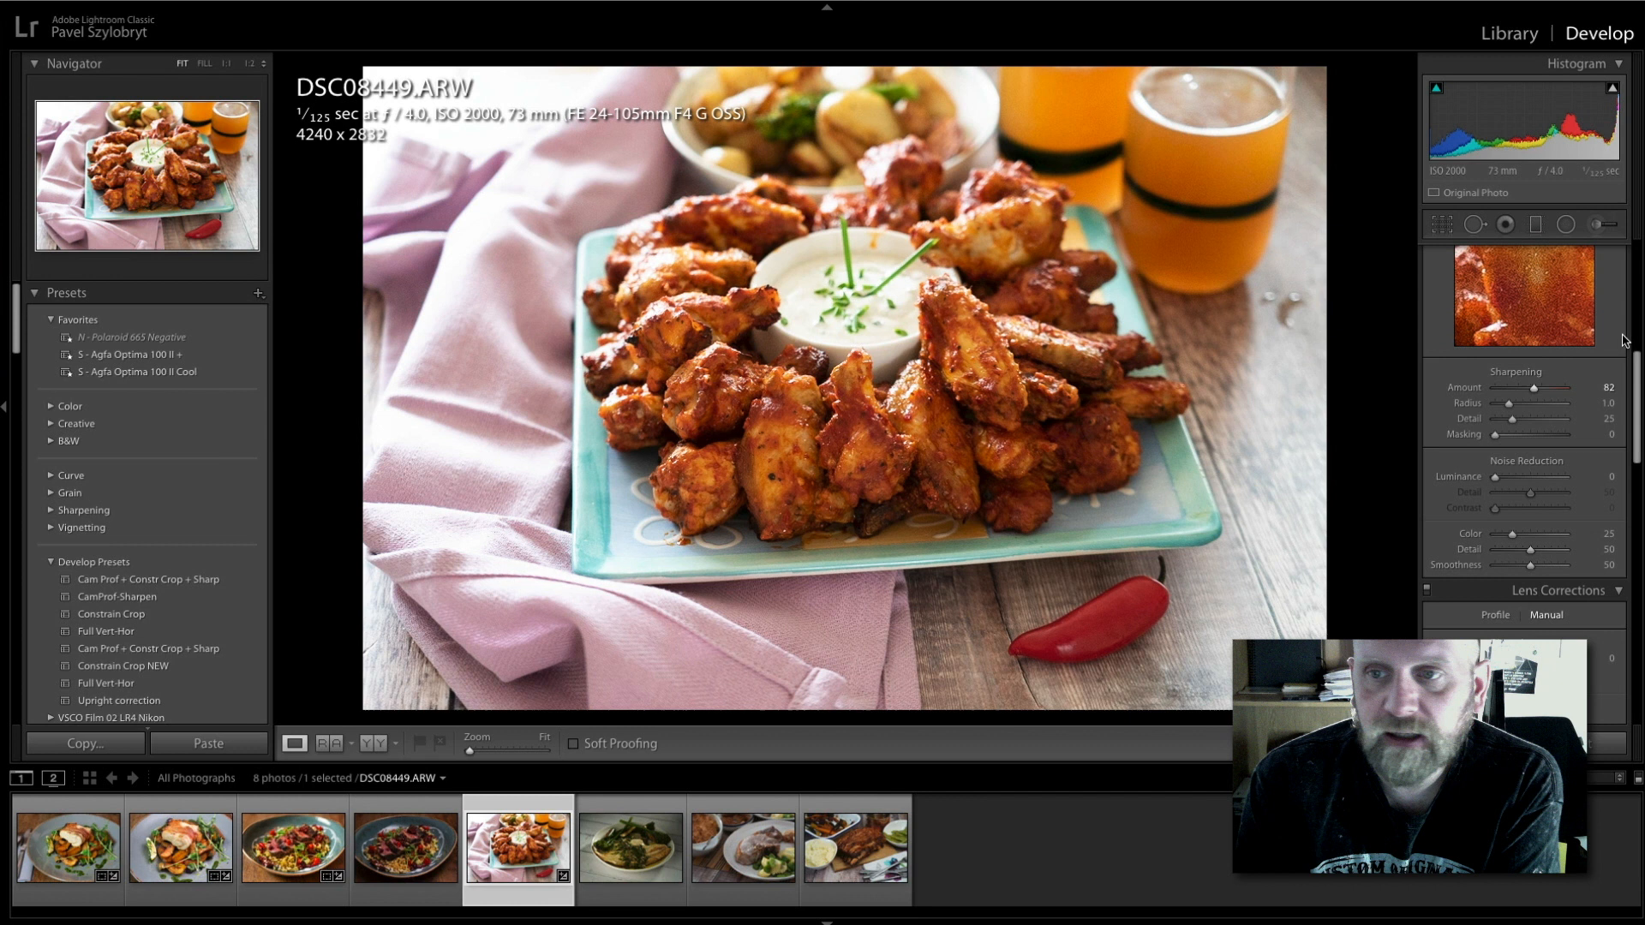
pyautogui.moveTo(1636, 385); pyautogui.dragTo(1636, 280)
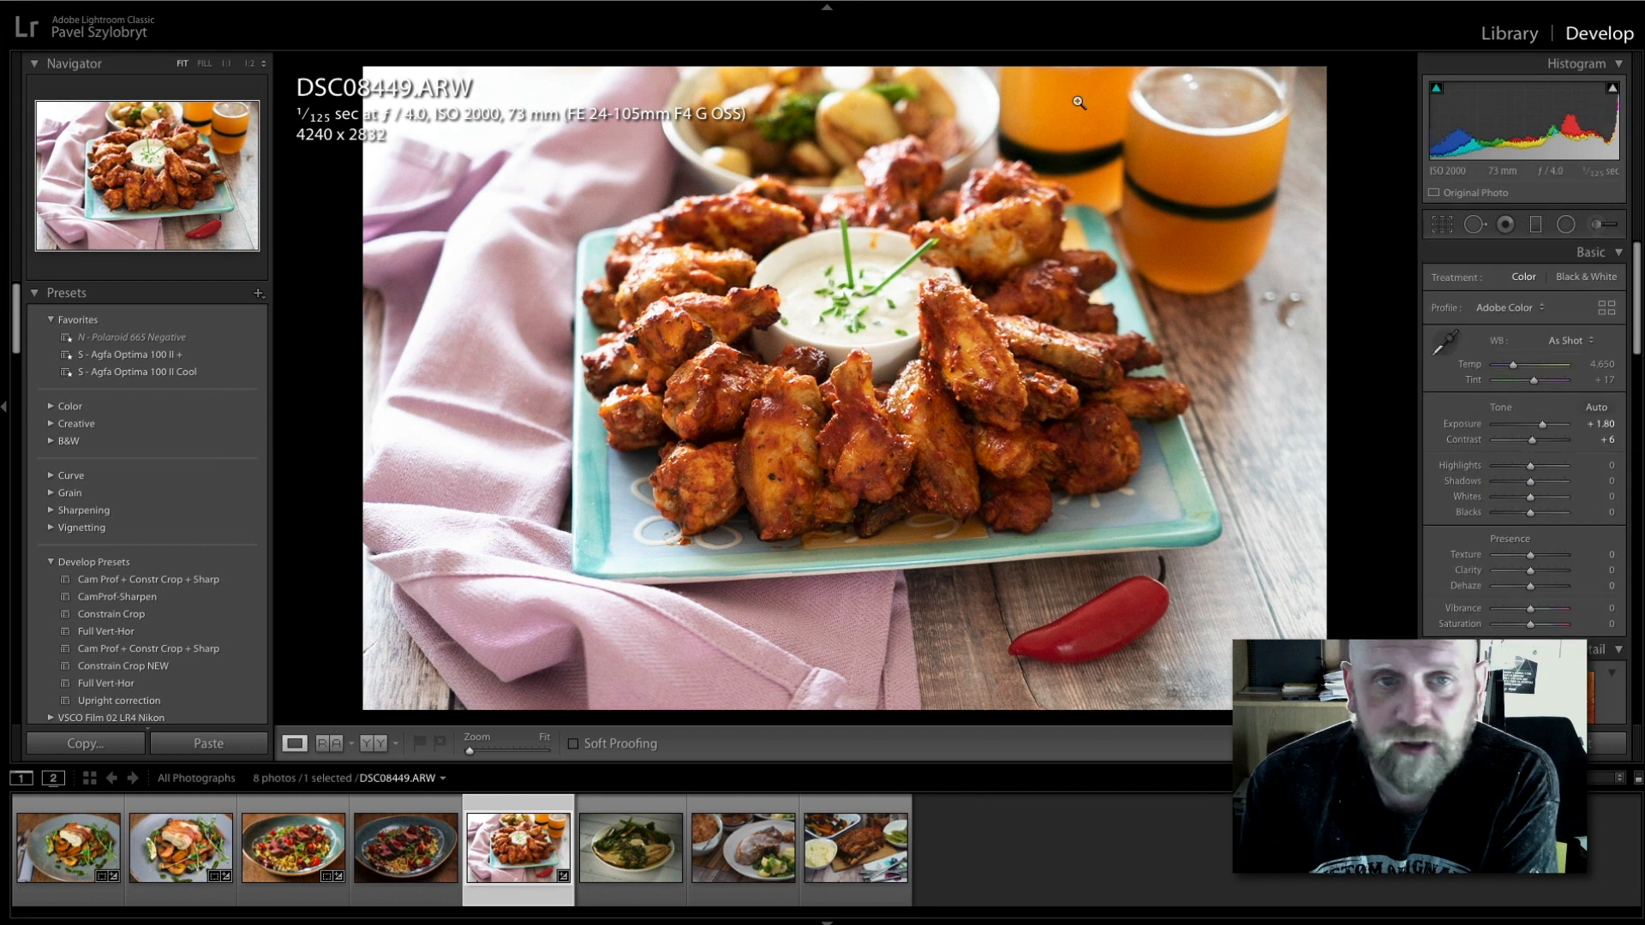
# Add a radial filter over the dip bowl with Highlights at -69 and a diagonal graduated filter over the cloth with Temp 7 and Exposure -0.19.
pyautogui.hotkey('shift', 'm')
pyautogui.moveTo(1524, 370); pyautogui.dragTo(1516, 375)
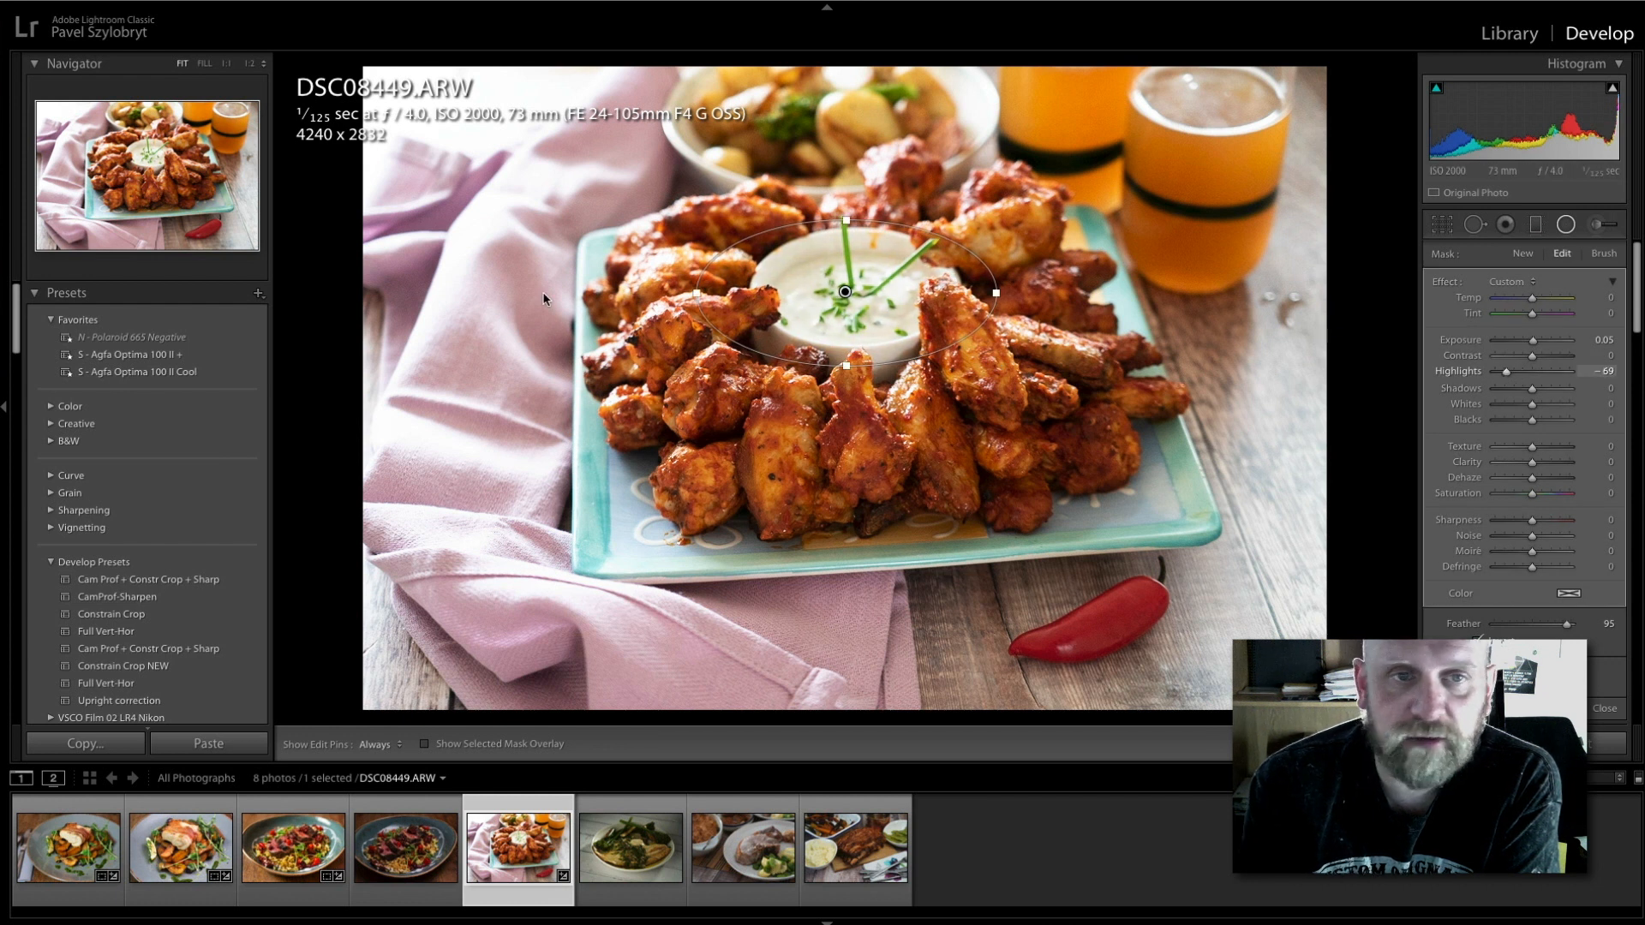
pyautogui.press('m')
pyautogui.moveTo(531, 142); pyautogui.dragTo(814, 444)
pyautogui.doubleClick(1533, 343)
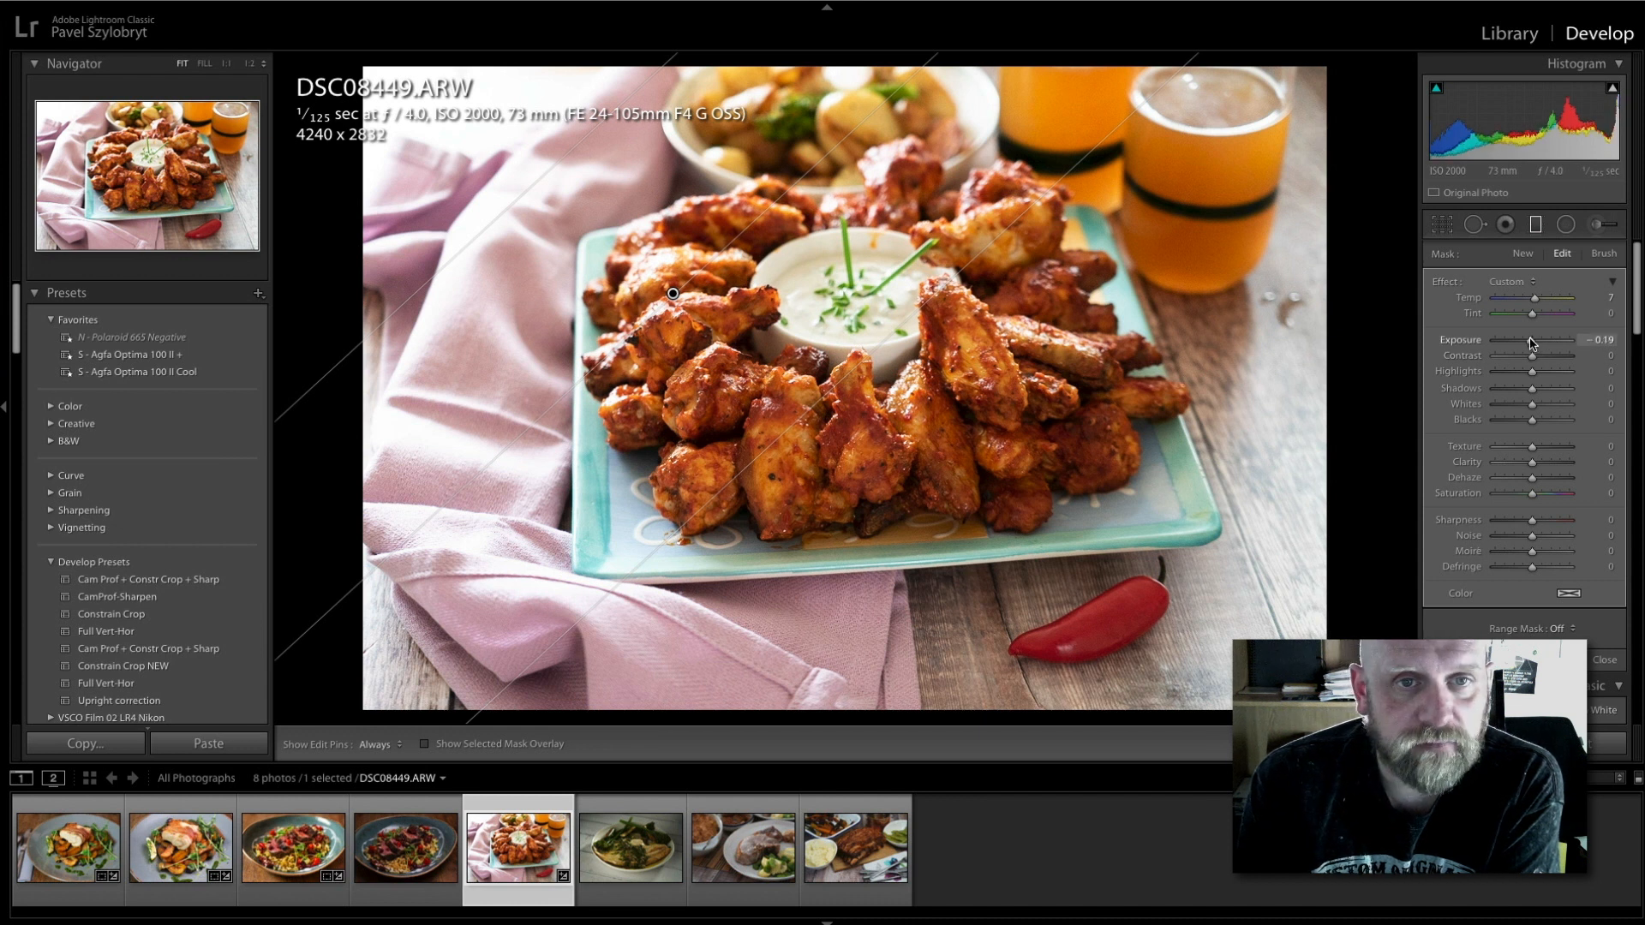
# Add radial filters over the wings around the plate, with Shadows at 31 on the one covering the plate's right side.
pyautogui.hotkey('shift', 'm')
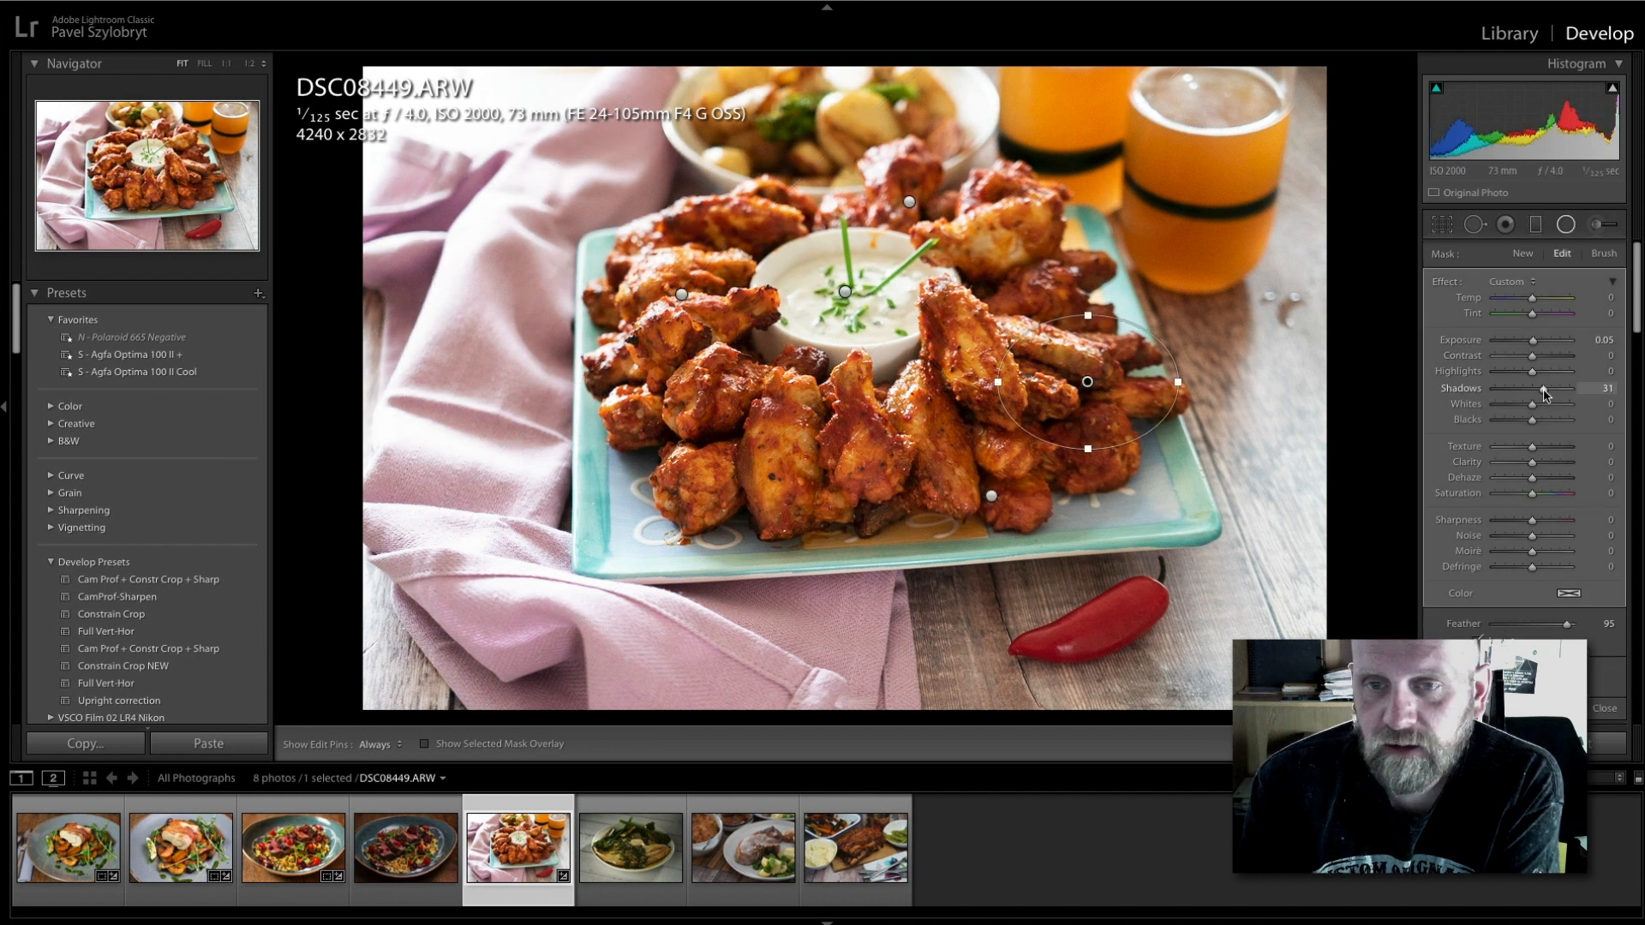
pyautogui.click(1566, 224)
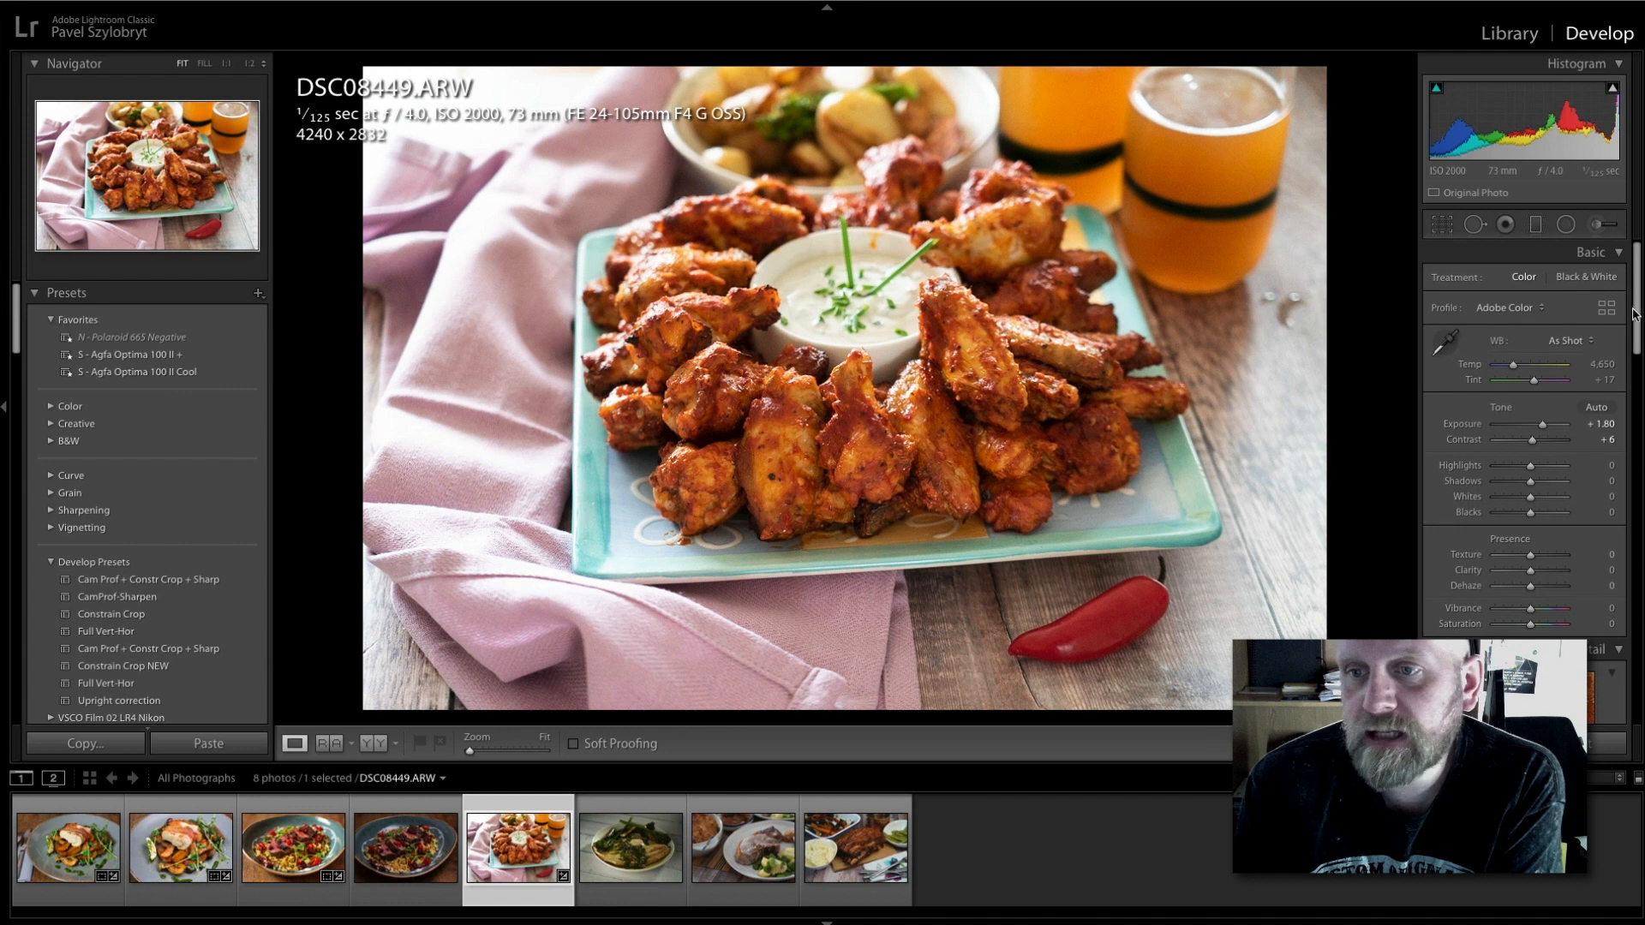
pyautogui.moveTo(1638, 346); pyautogui.dragTo(1638, 294)
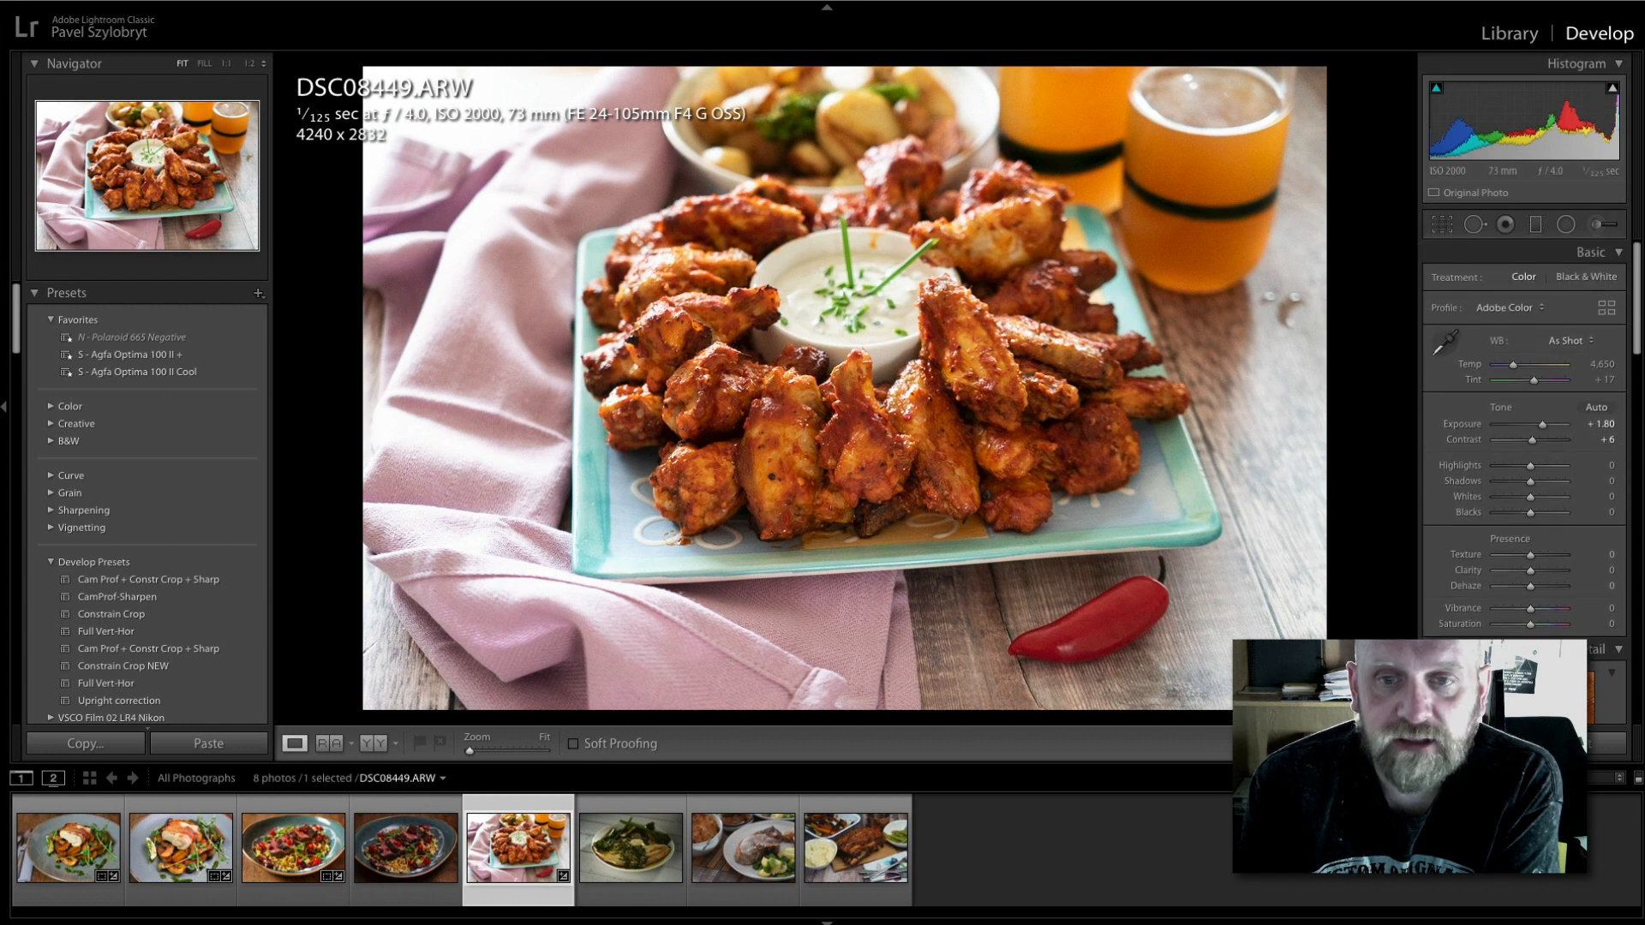
# Add a radial filter over the dark gap between the wings on the plate's left side with Shadows at 55.
pyautogui.click(671, 442)
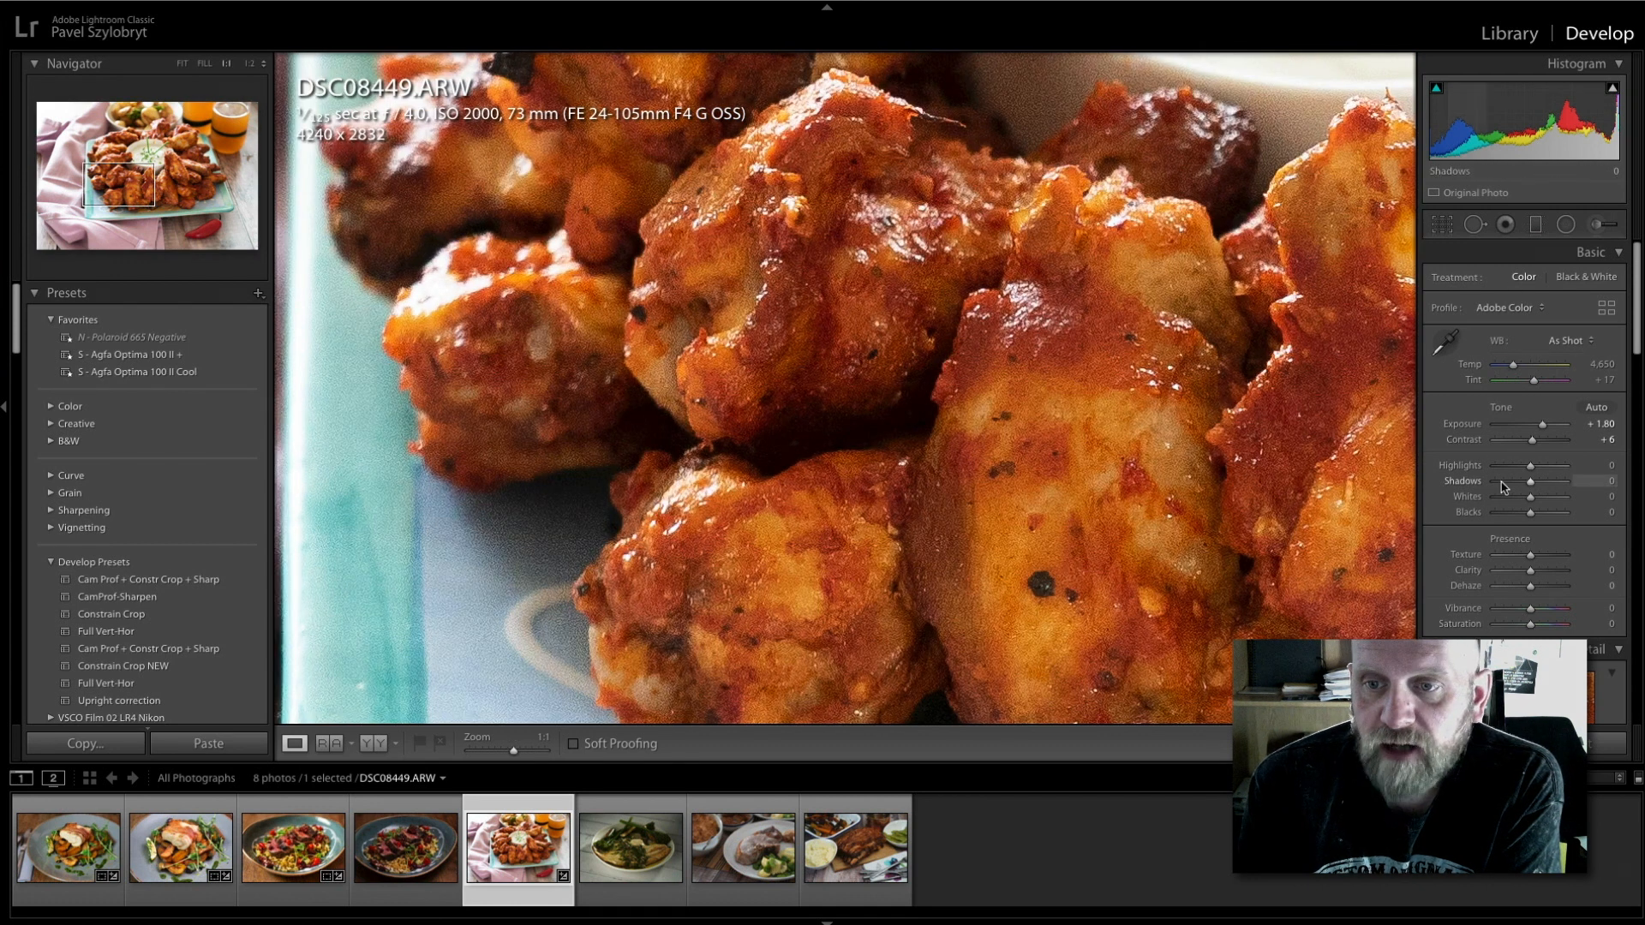
pyautogui.click(1565, 224)
pyautogui.moveTo(685, 450); pyautogui.dragTo(952, 598)
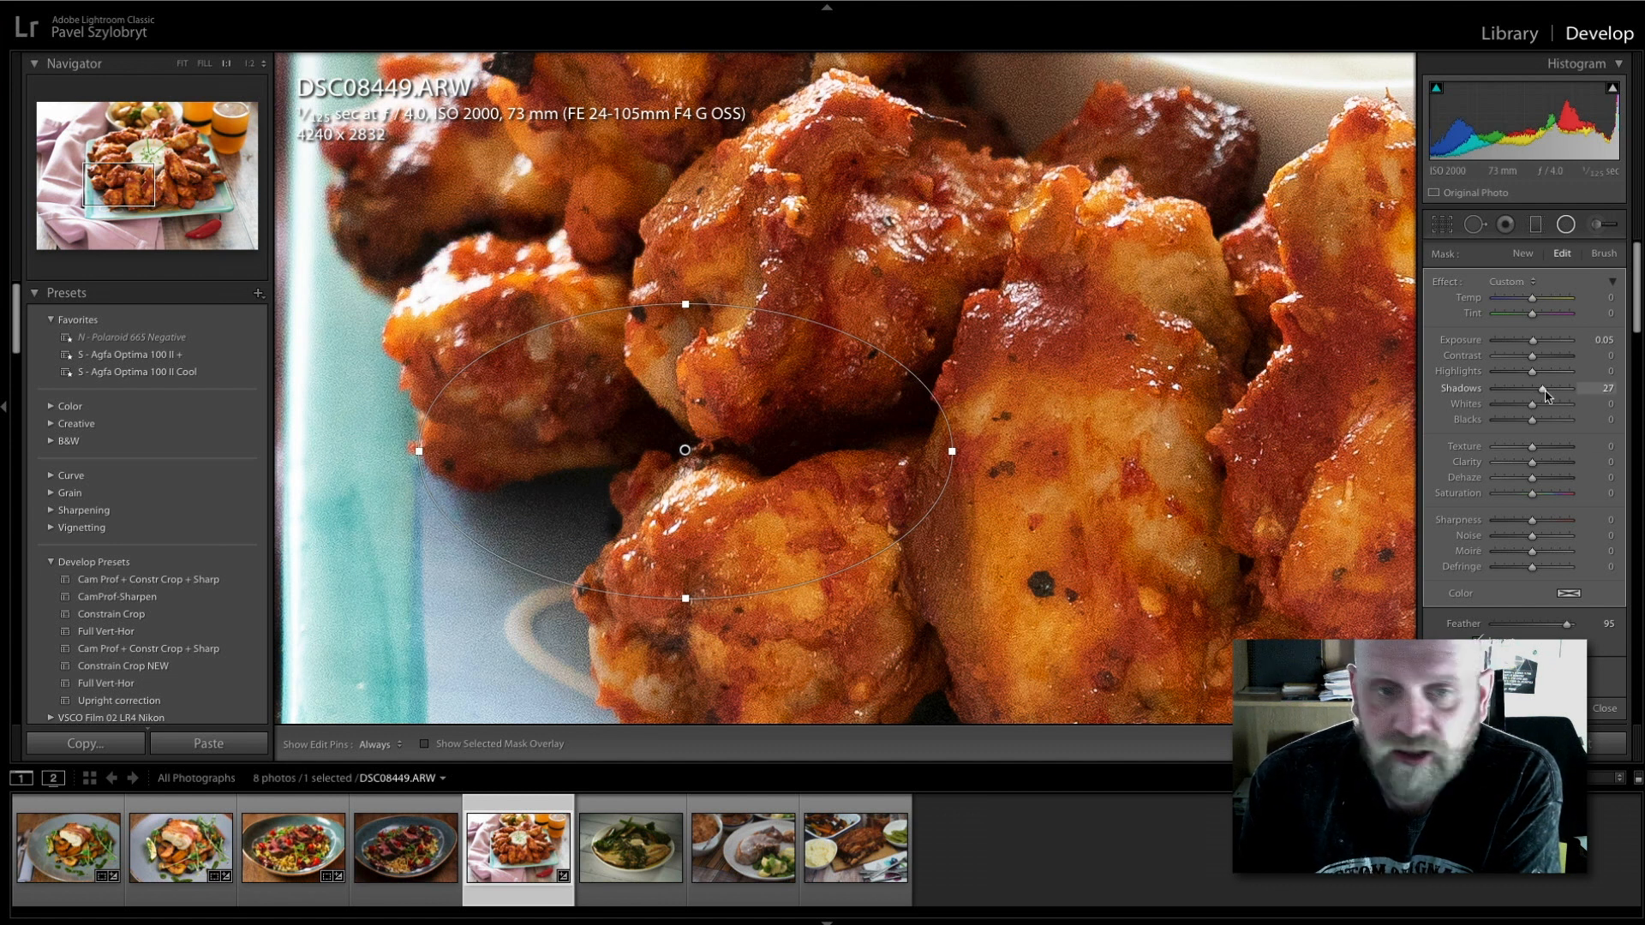
pyautogui.moveTo(1545, 392); pyautogui.dragTo(1551, 391)
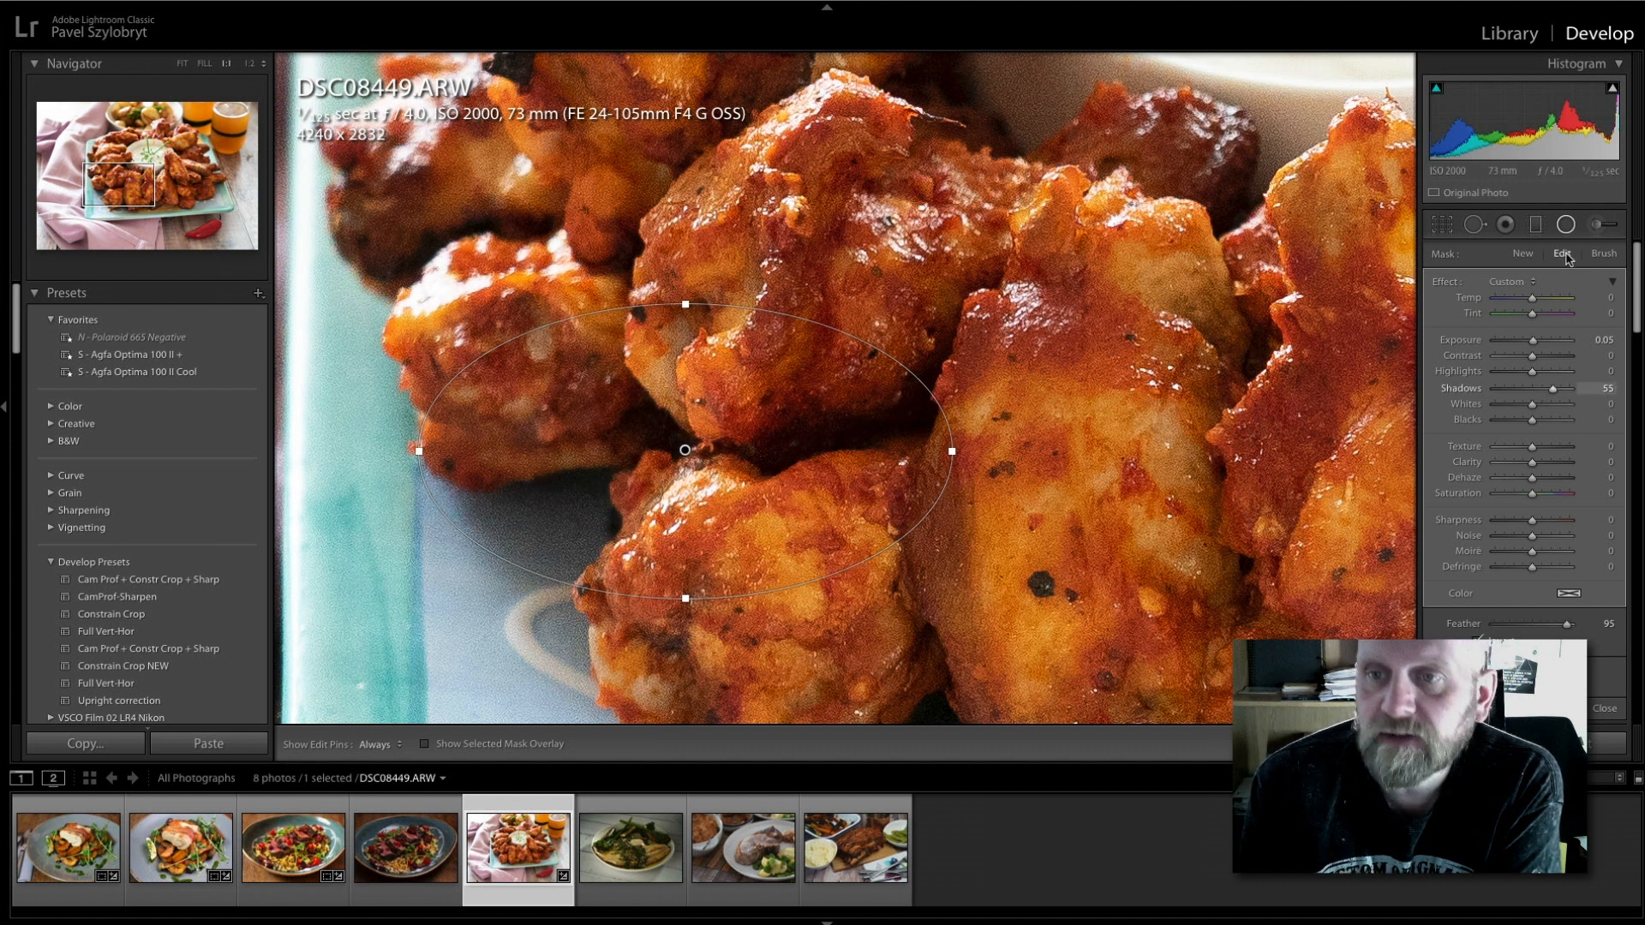
# Check the sauce stain on the dip bowl's inner rim up close, and open the chicken wings photo in Adobe Photoshop CC 2019.
pyautogui.press('e')
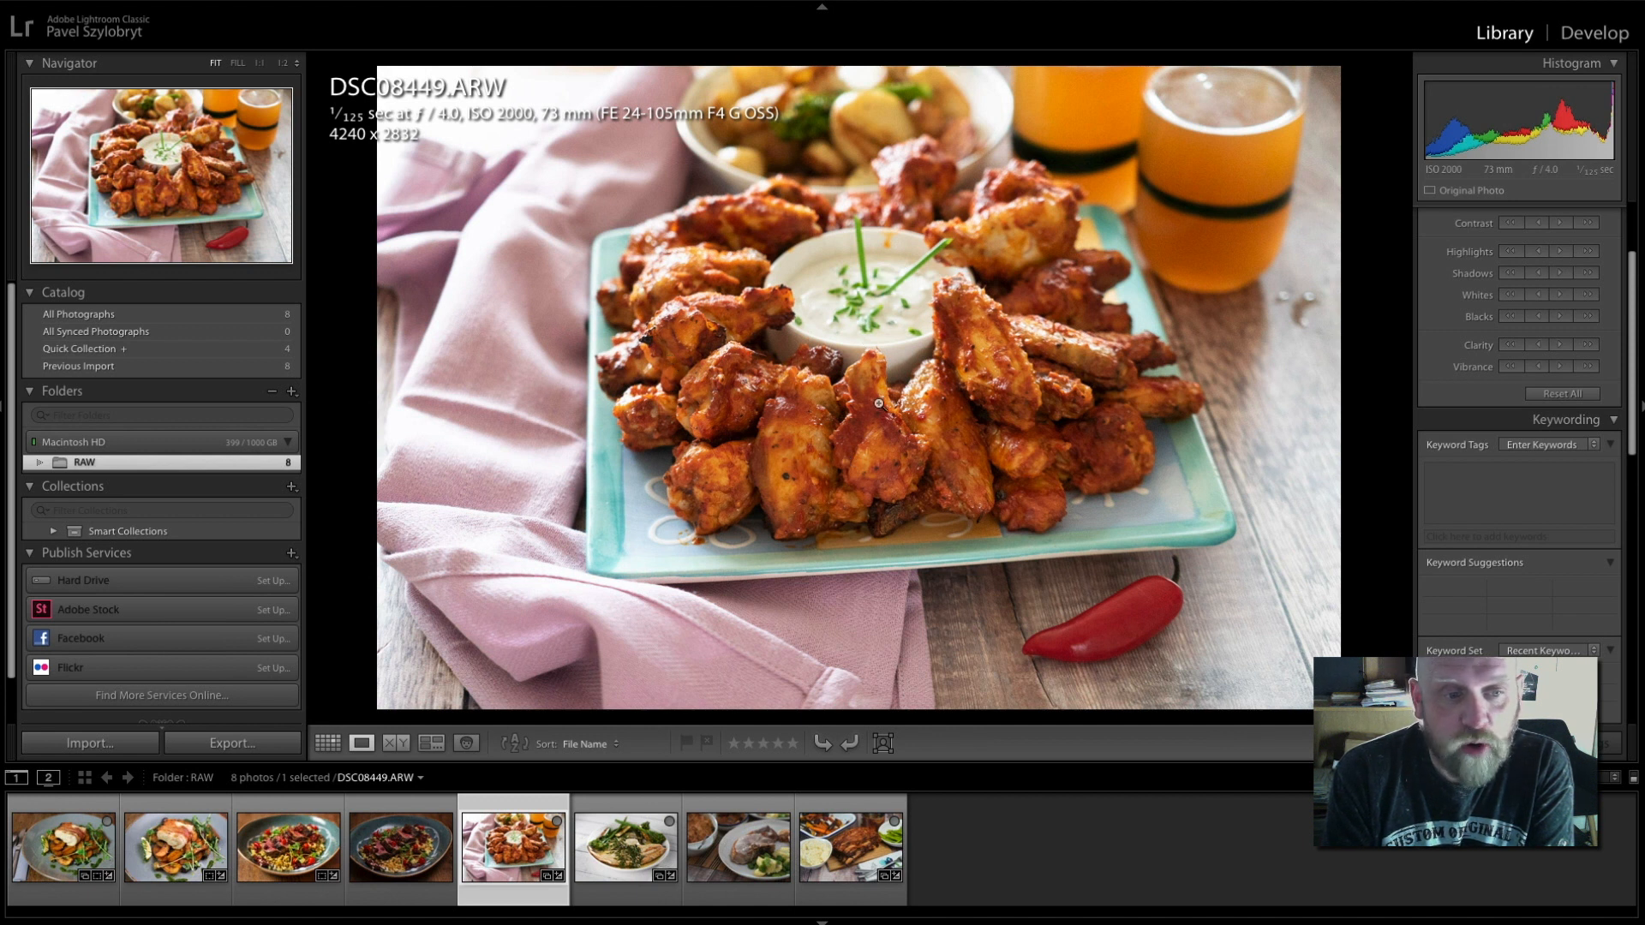
pyautogui.click(896, 248)
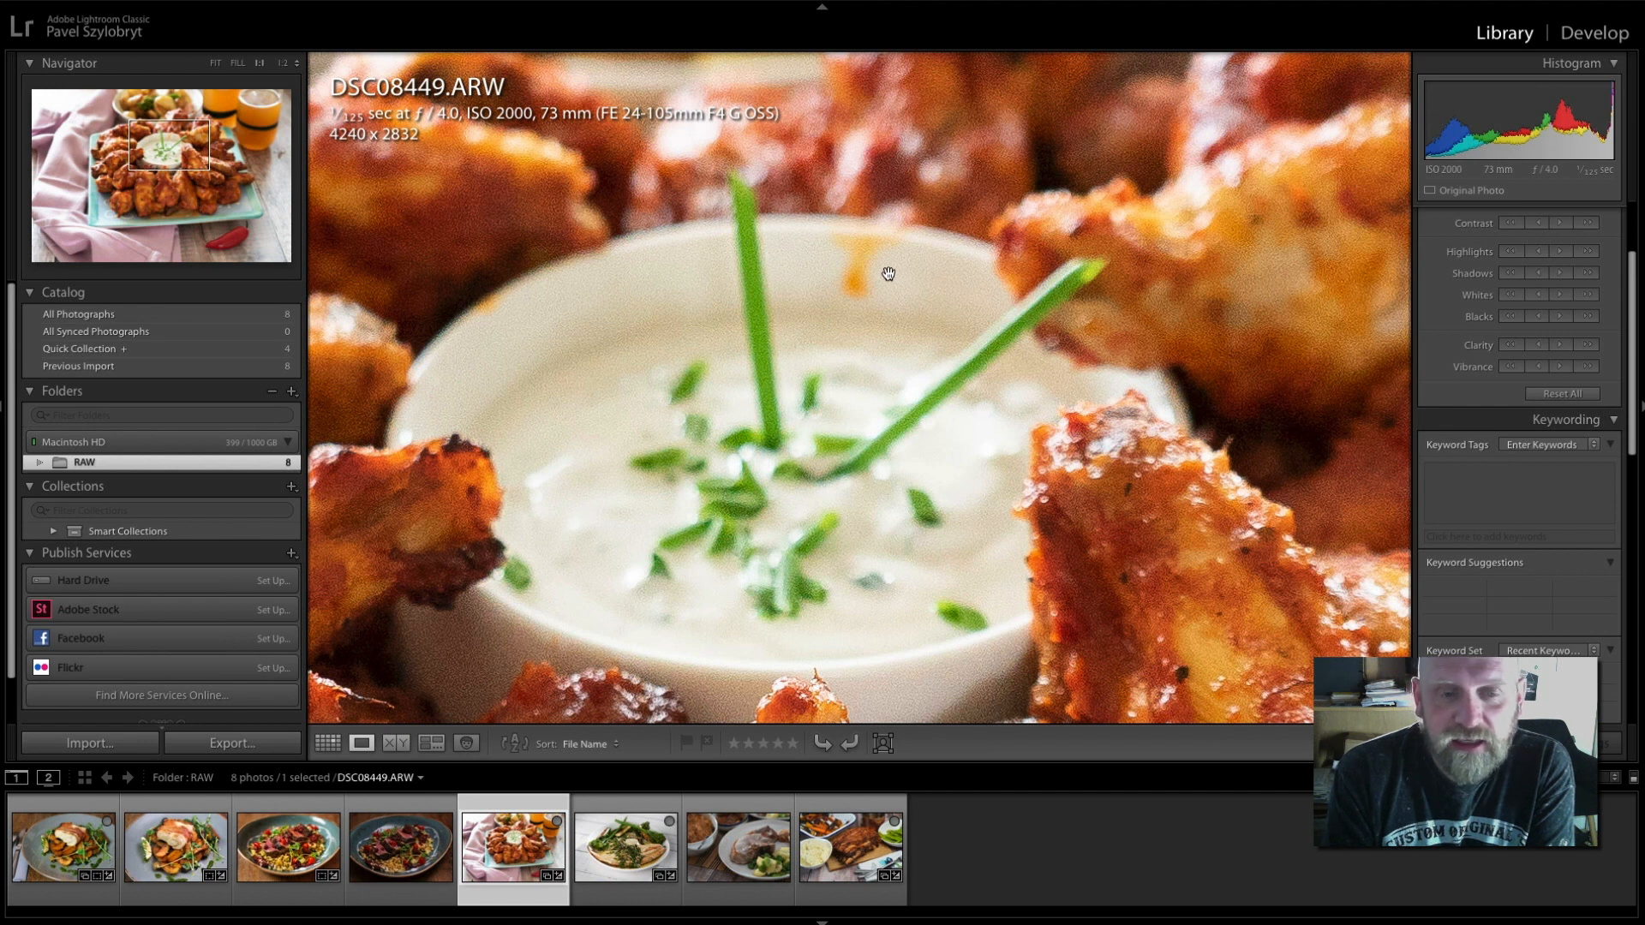
pyautogui.moveTo(889, 278); pyautogui.dragTo(897, 270)
pyautogui.press('g')
pyautogui.press('e')
pyautogui.rightClick(503, 843)
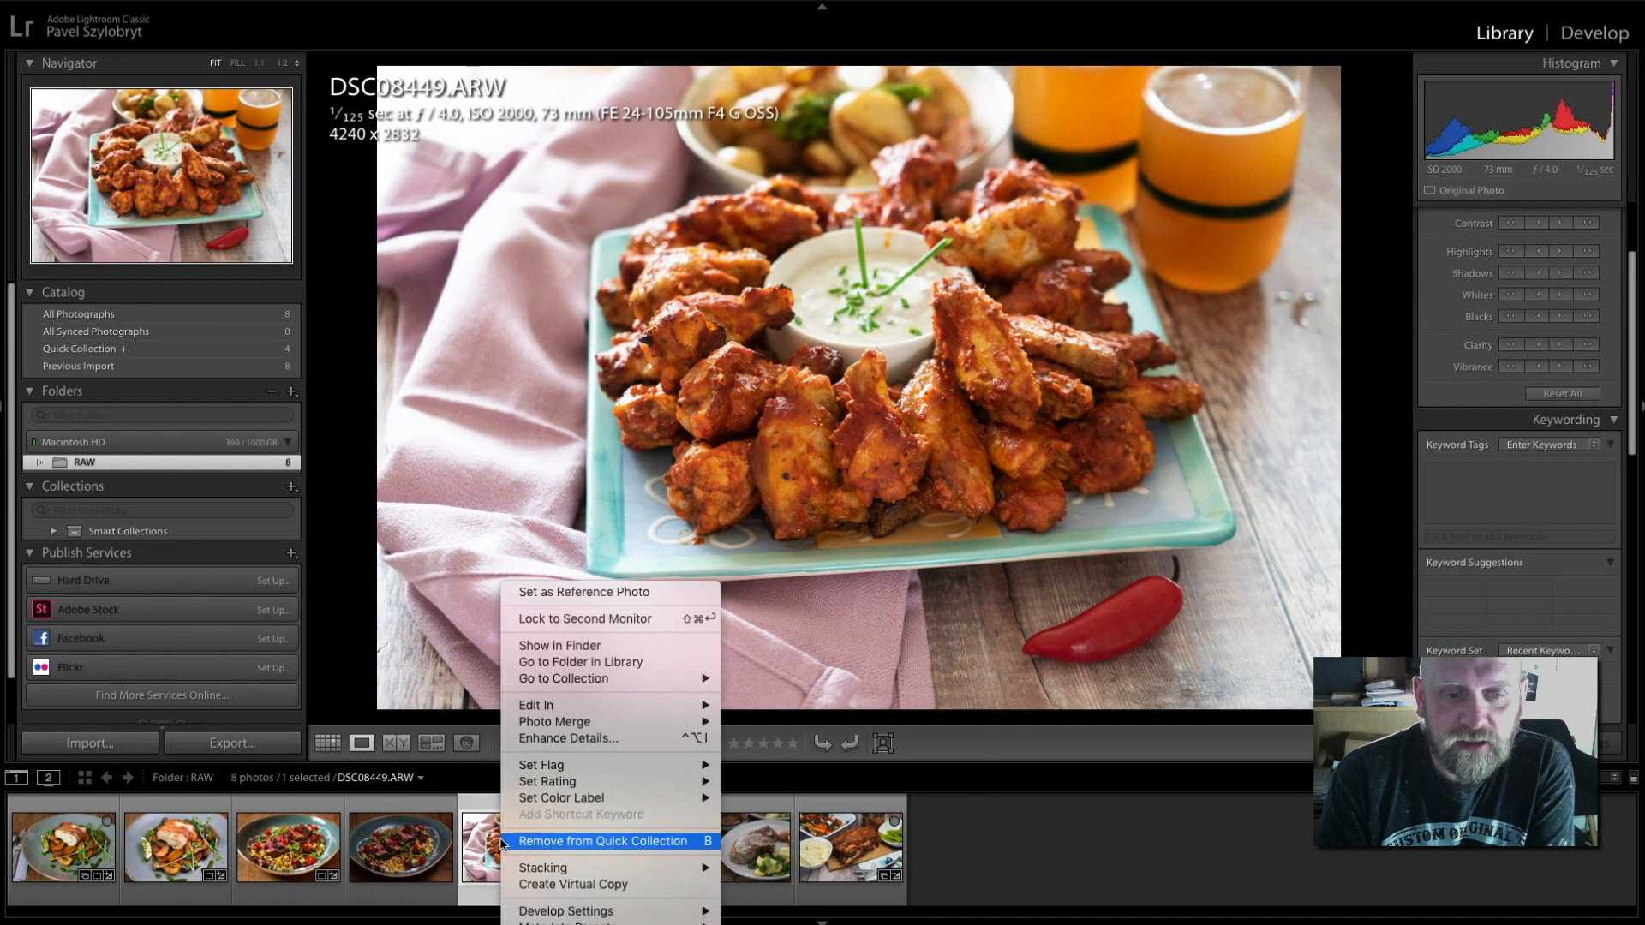
pyautogui.moveTo(591, 706)
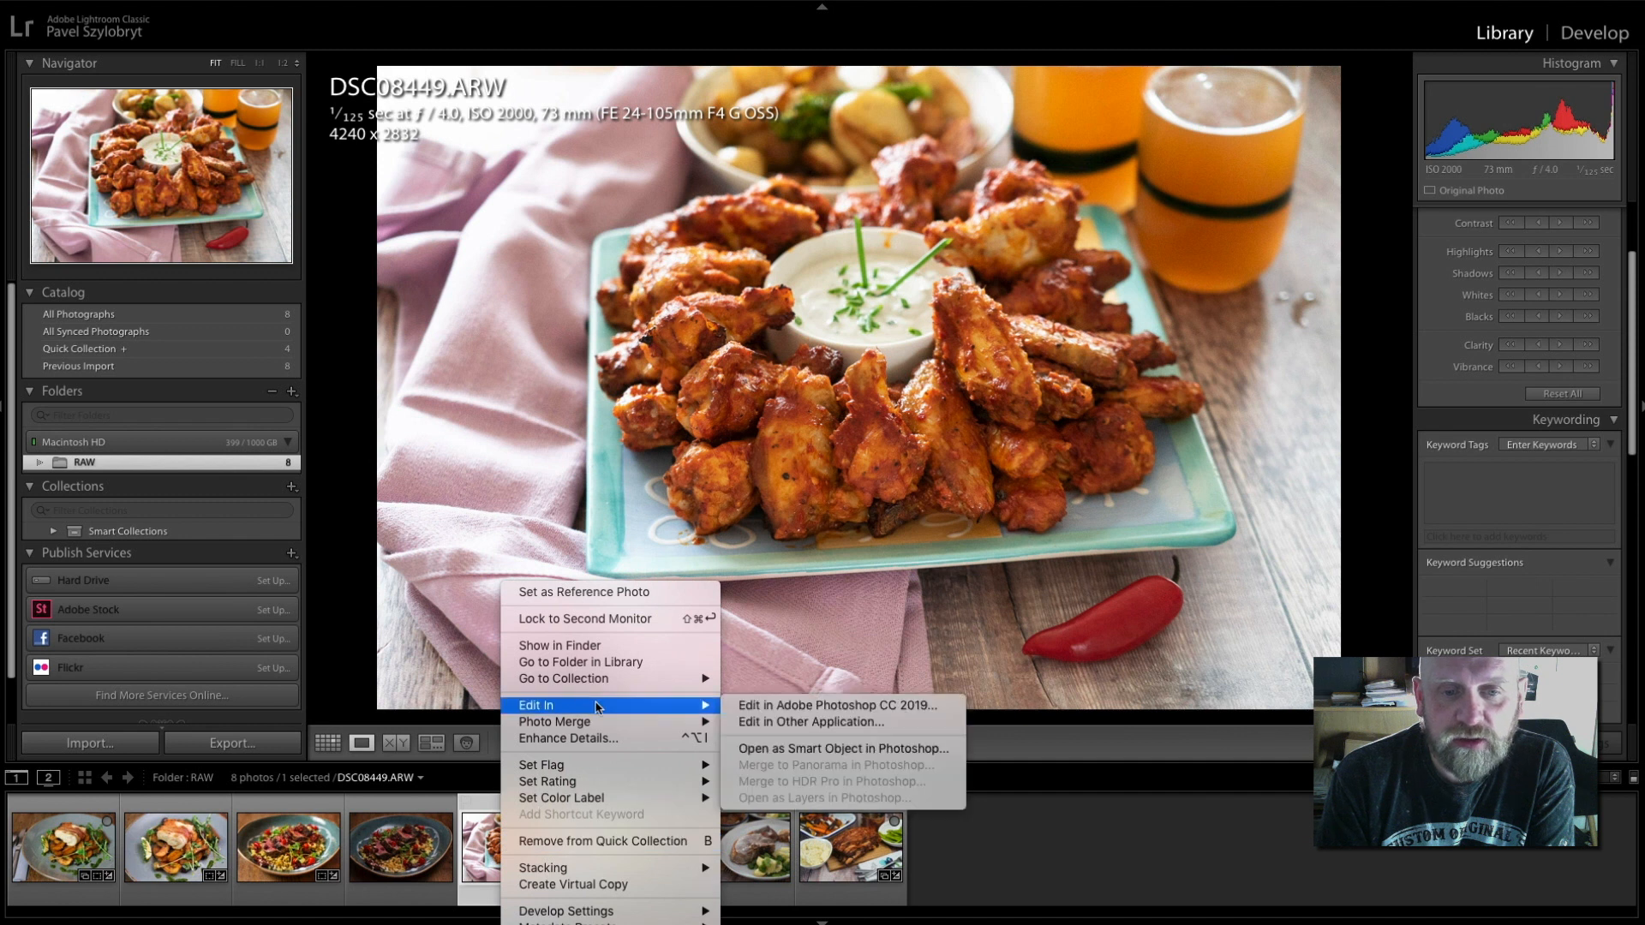
pyautogui.click(782, 706)
pyautogui.rightClick(507, 851)
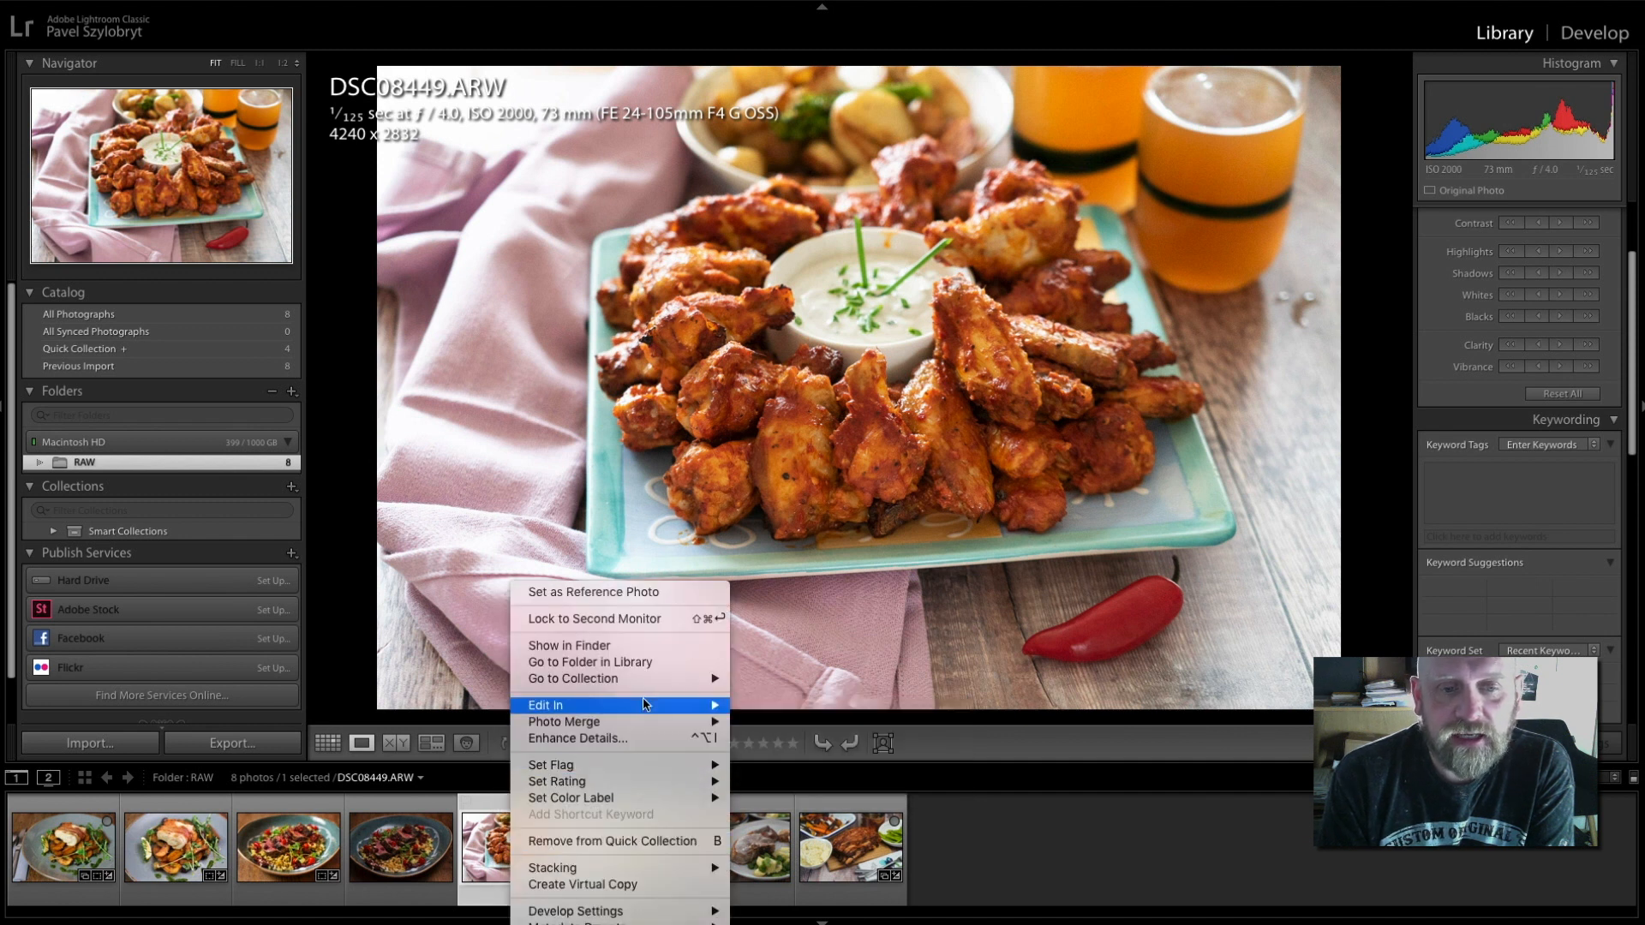
pyautogui.moveTo(644, 705)
pyautogui.click(794, 707)
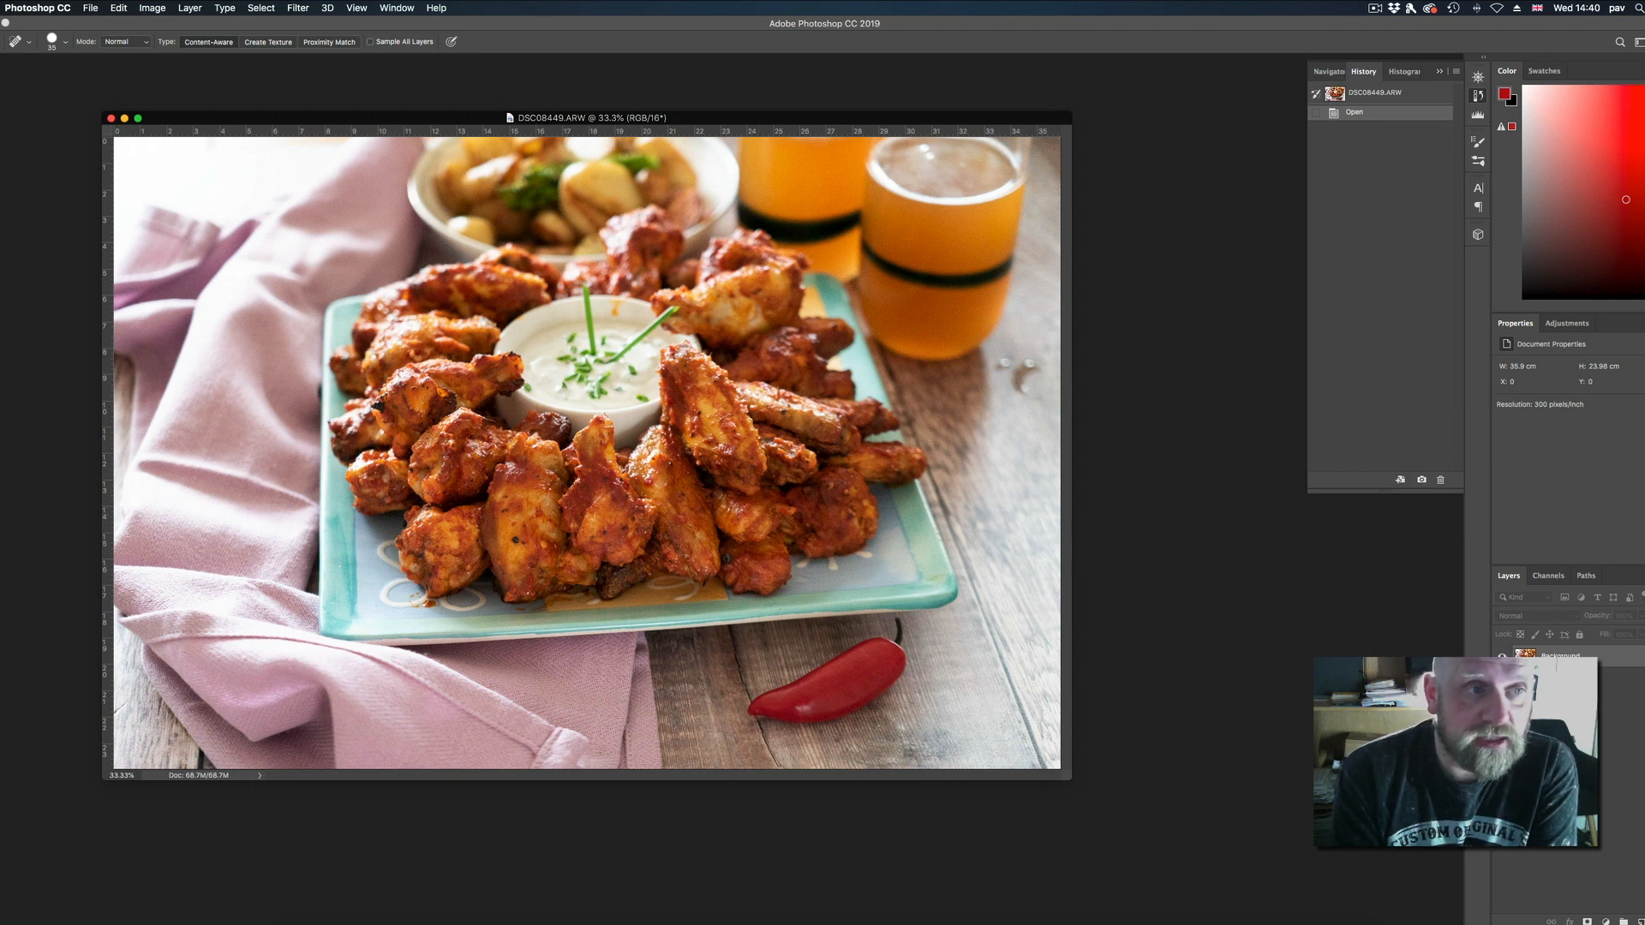
# Cover the orange sauce stain on the dip bowl's inner rim with the Clone Stamp, sampling clean areas of the bowl.
pyautogui.press('s')
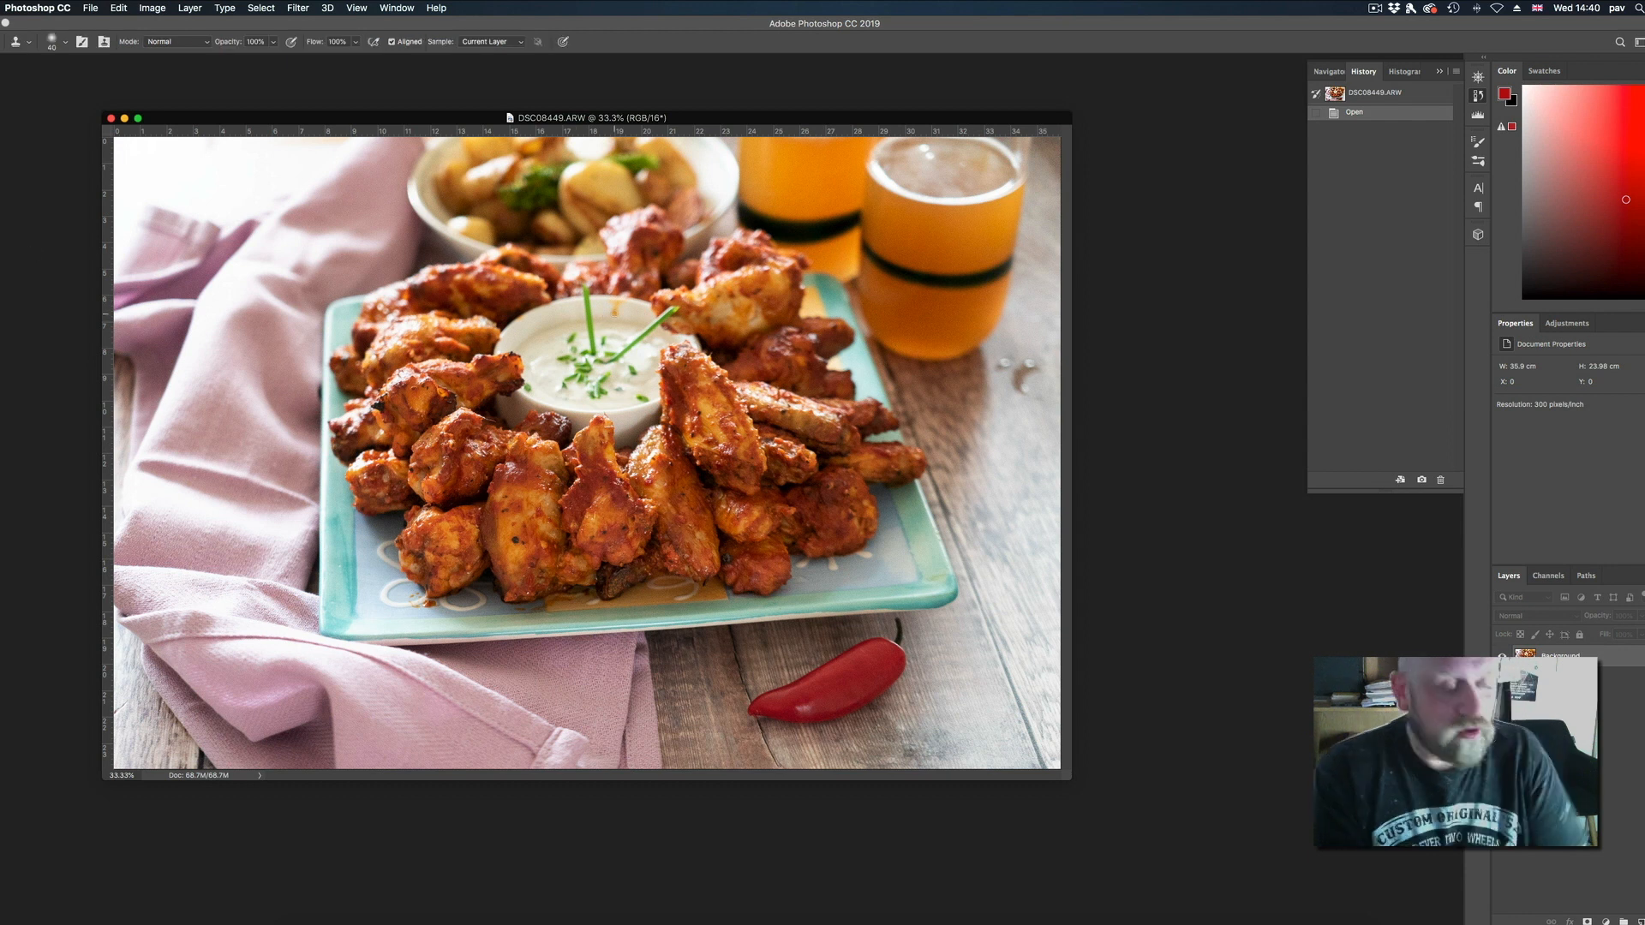
pyautogui.press('super+plus')
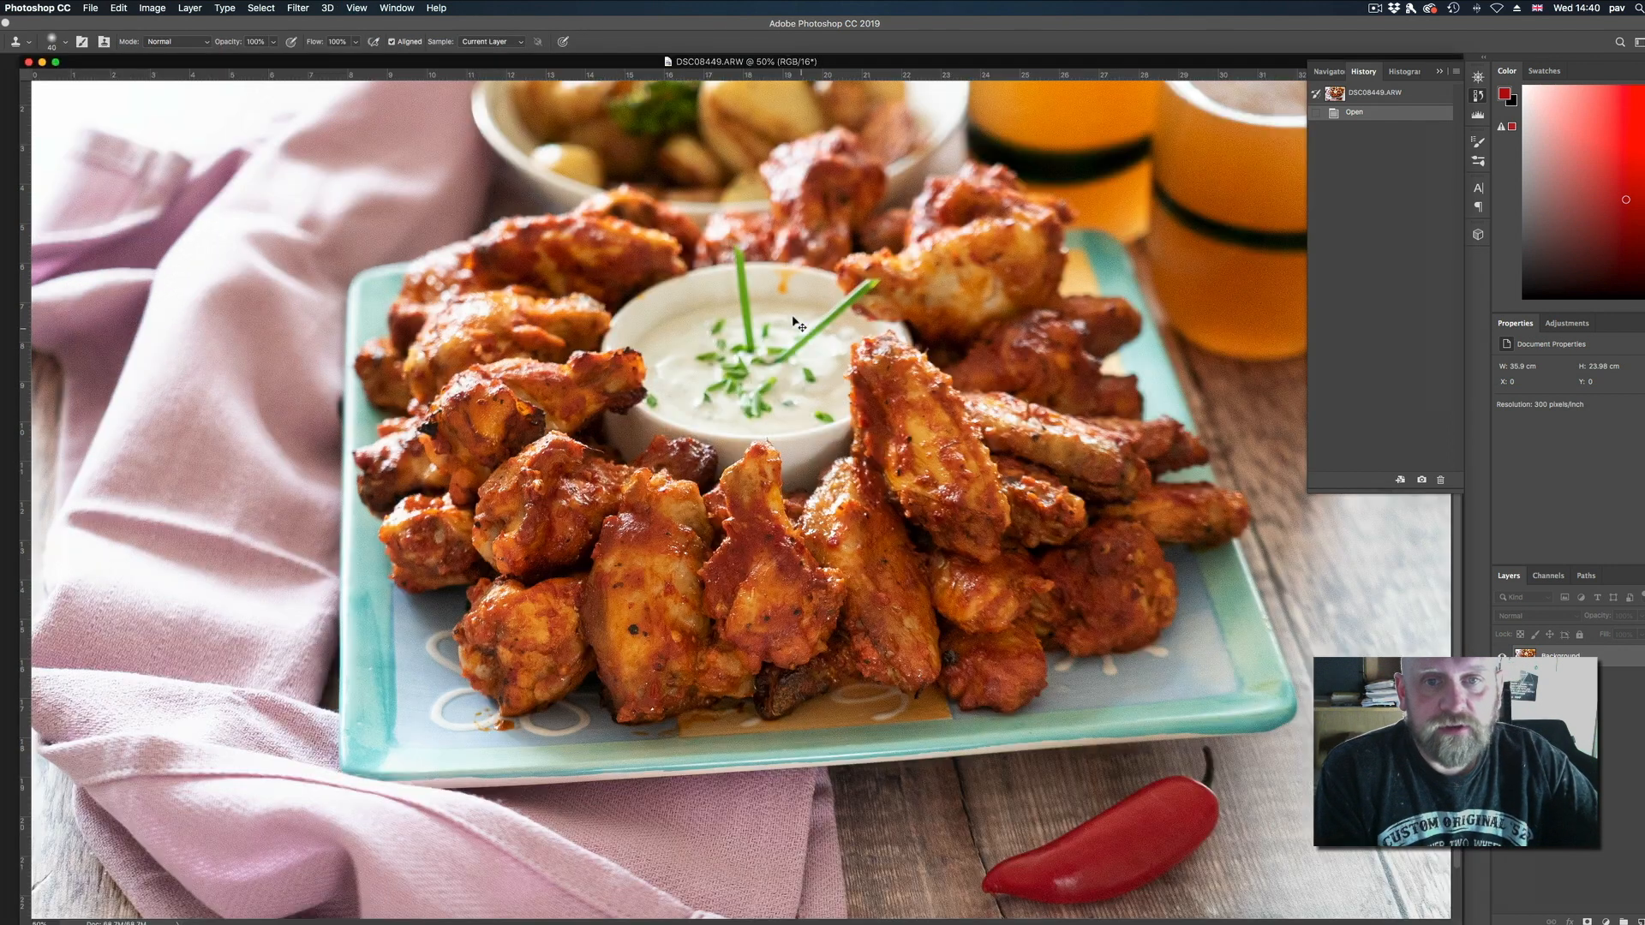
pyautogui.scroll(3, 796, 297)
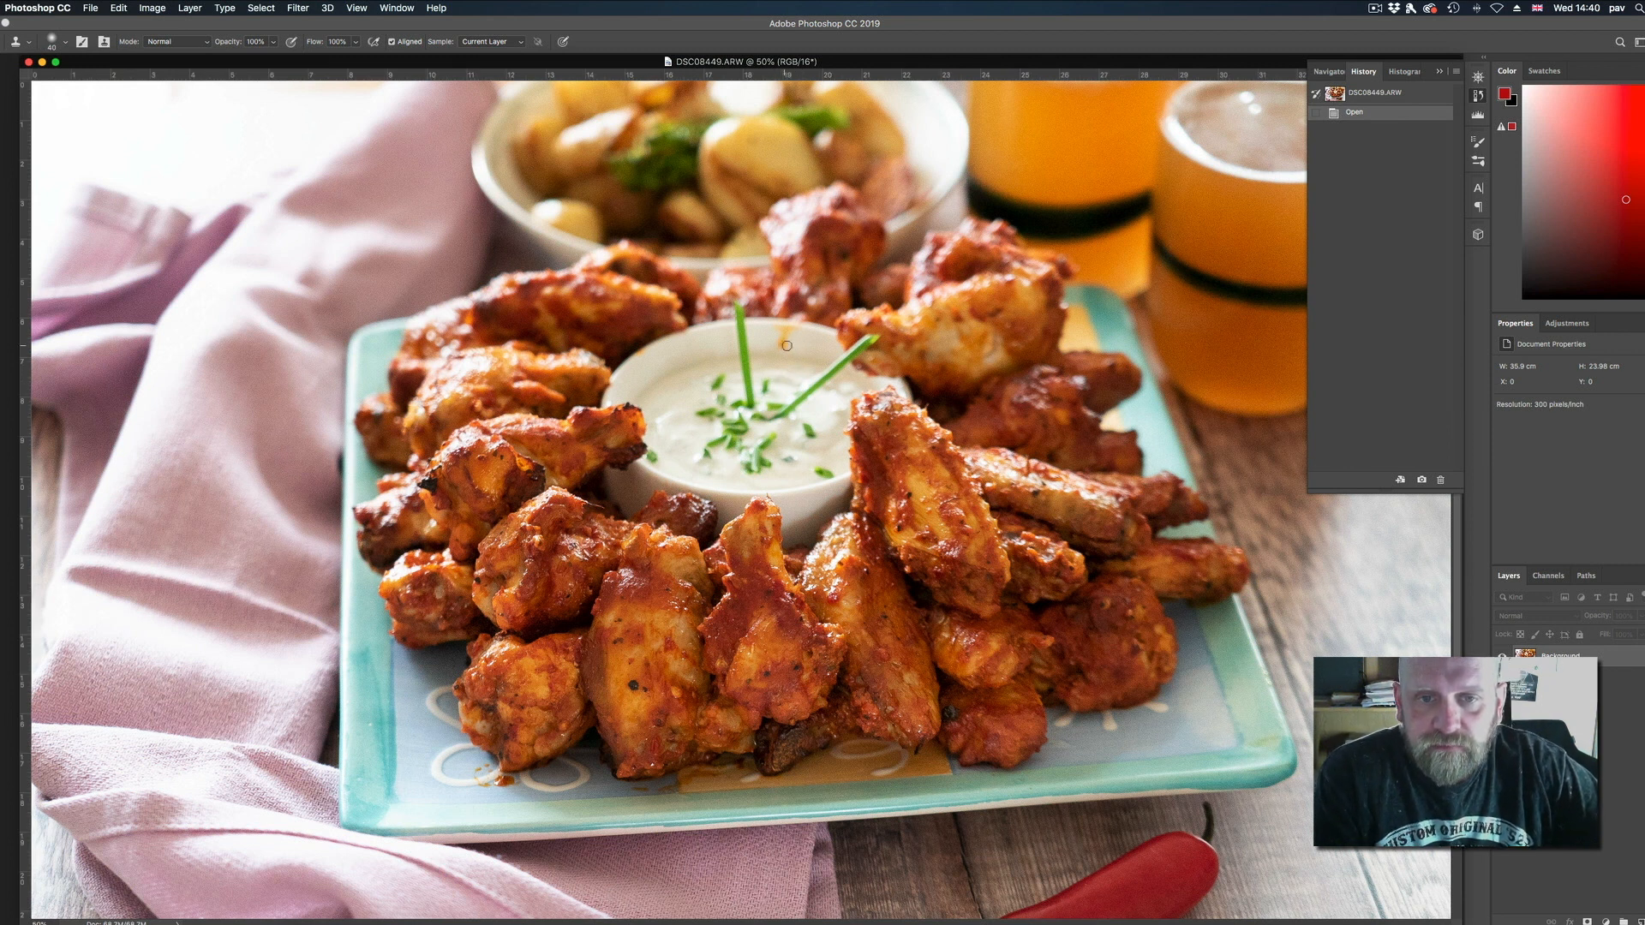
pyautogui.moveTo(791, 346); pyautogui.dragTo(802, 340)
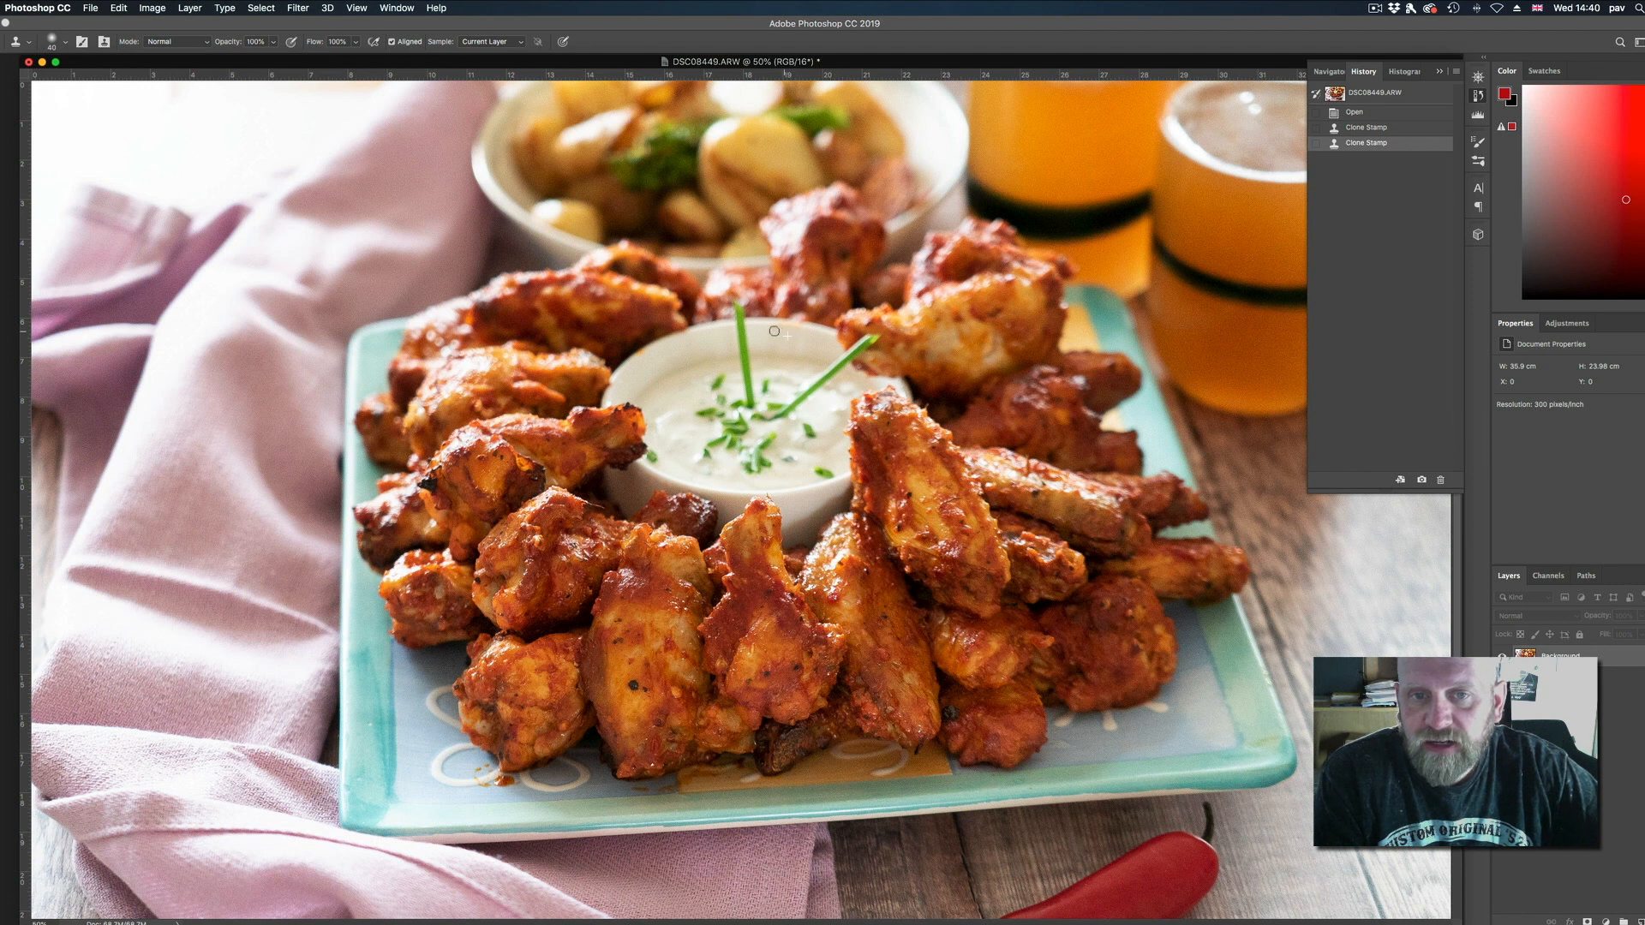
pyautogui.moveTo(799, 334); pyautogui.dragTo(812, 347)
pyautogui.click(781, 342)
# Blend the retouched patch on the dip bowl's inner rim with the Healing Brush.
pyautogui.press('j')
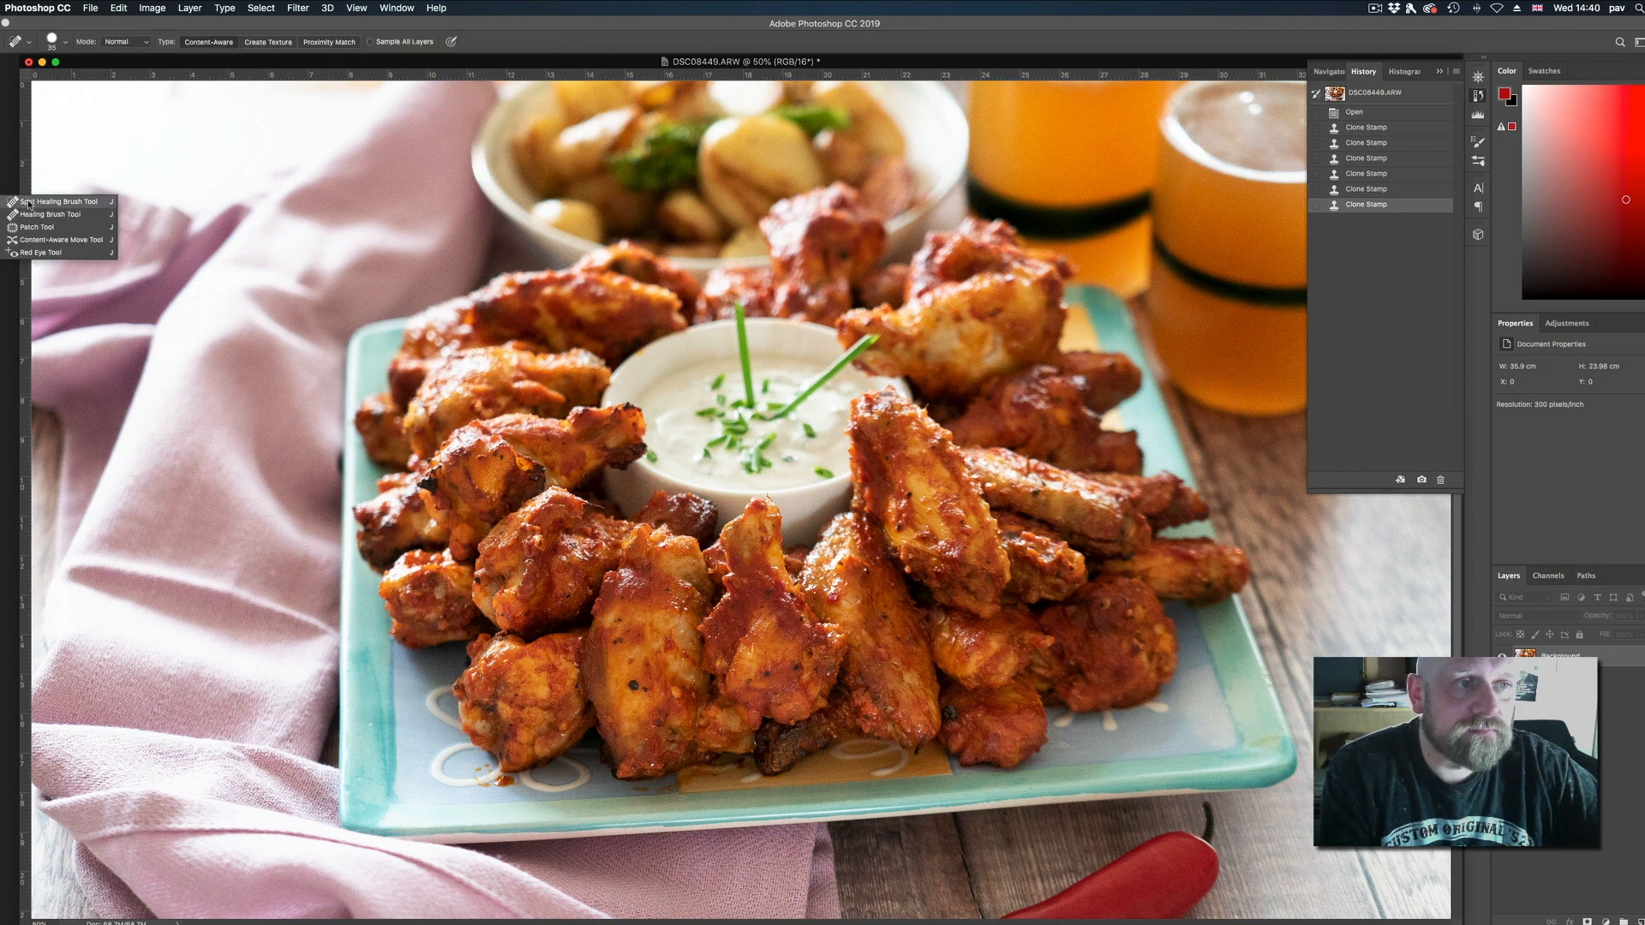
pyautogui.moveTo(782, 344); pyautogui.dragTo(803, 345)
pyautogui.moveTo(851, 203); pyautogui.dragTo(882, 218)
# Even out the remaining marks along the dip bowl's back inner rim with repeated Clone Stamp strokes.
pyautogui.press('s')
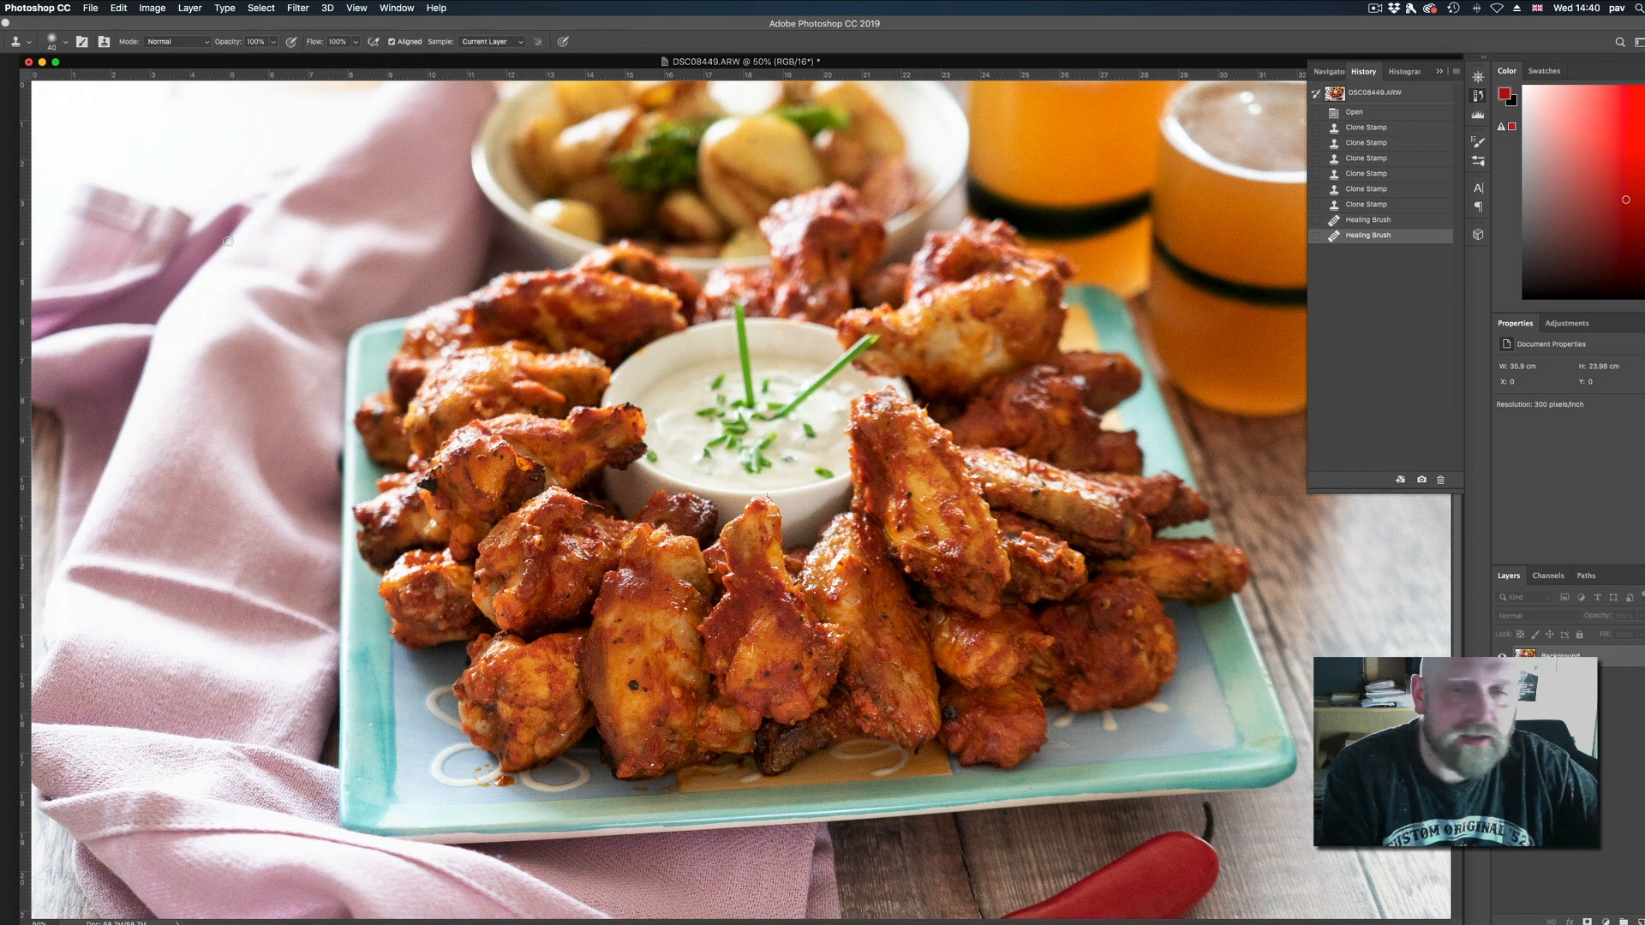
pyautogui.click(780, 331)
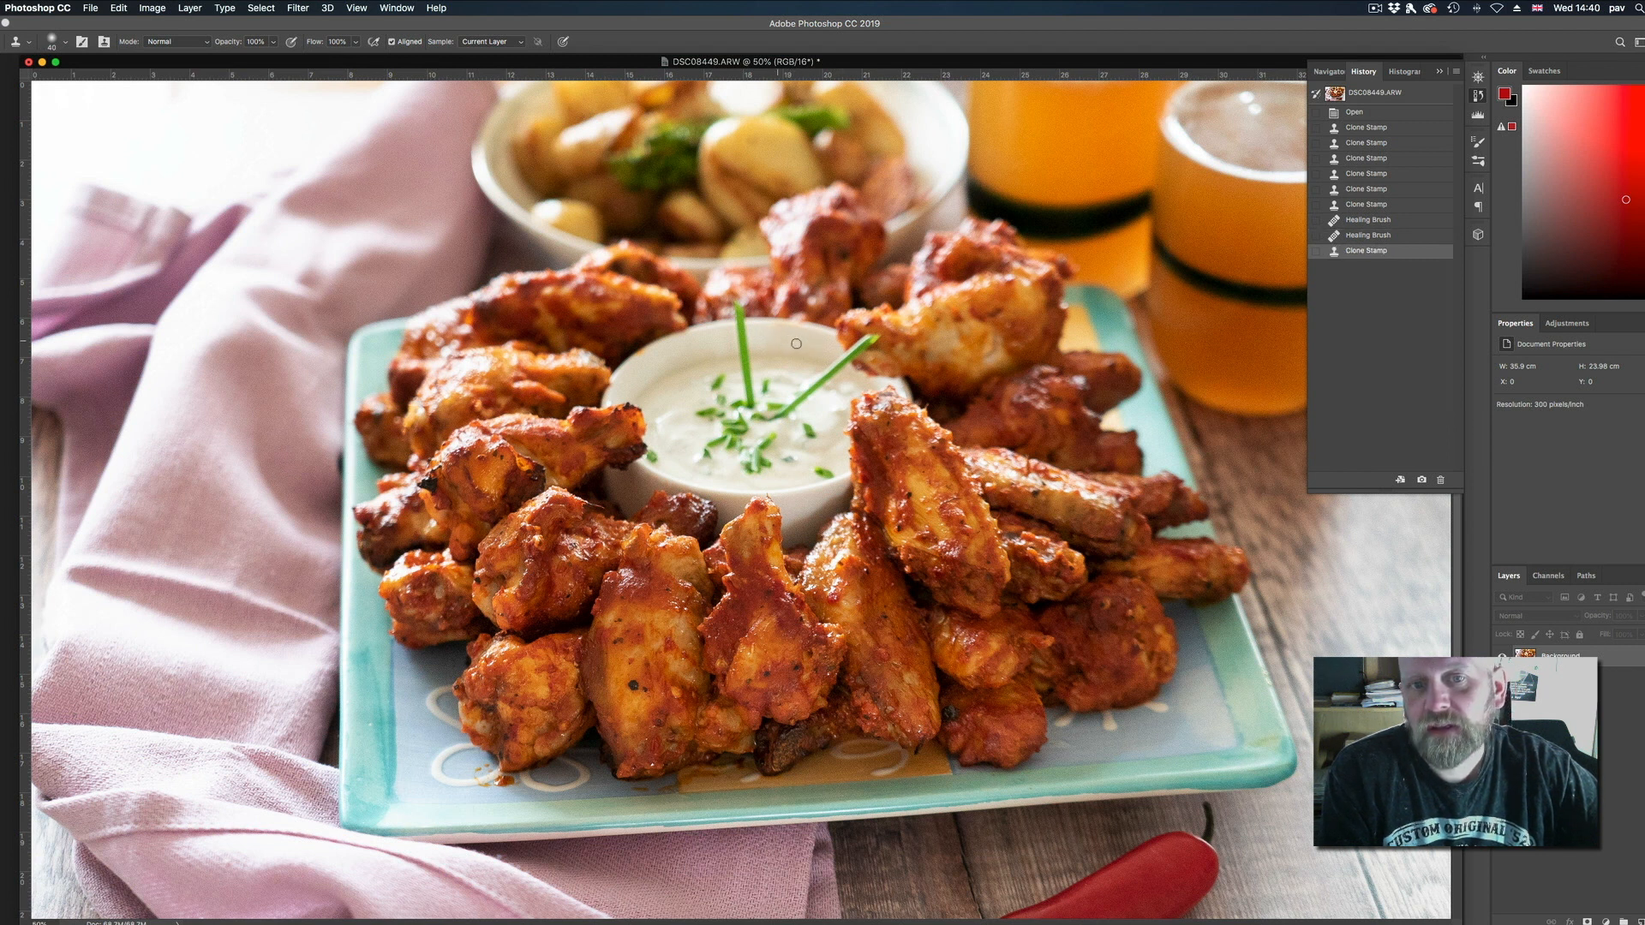
pyautogui.click(823, 355)
pyautogui.click(809, 347)
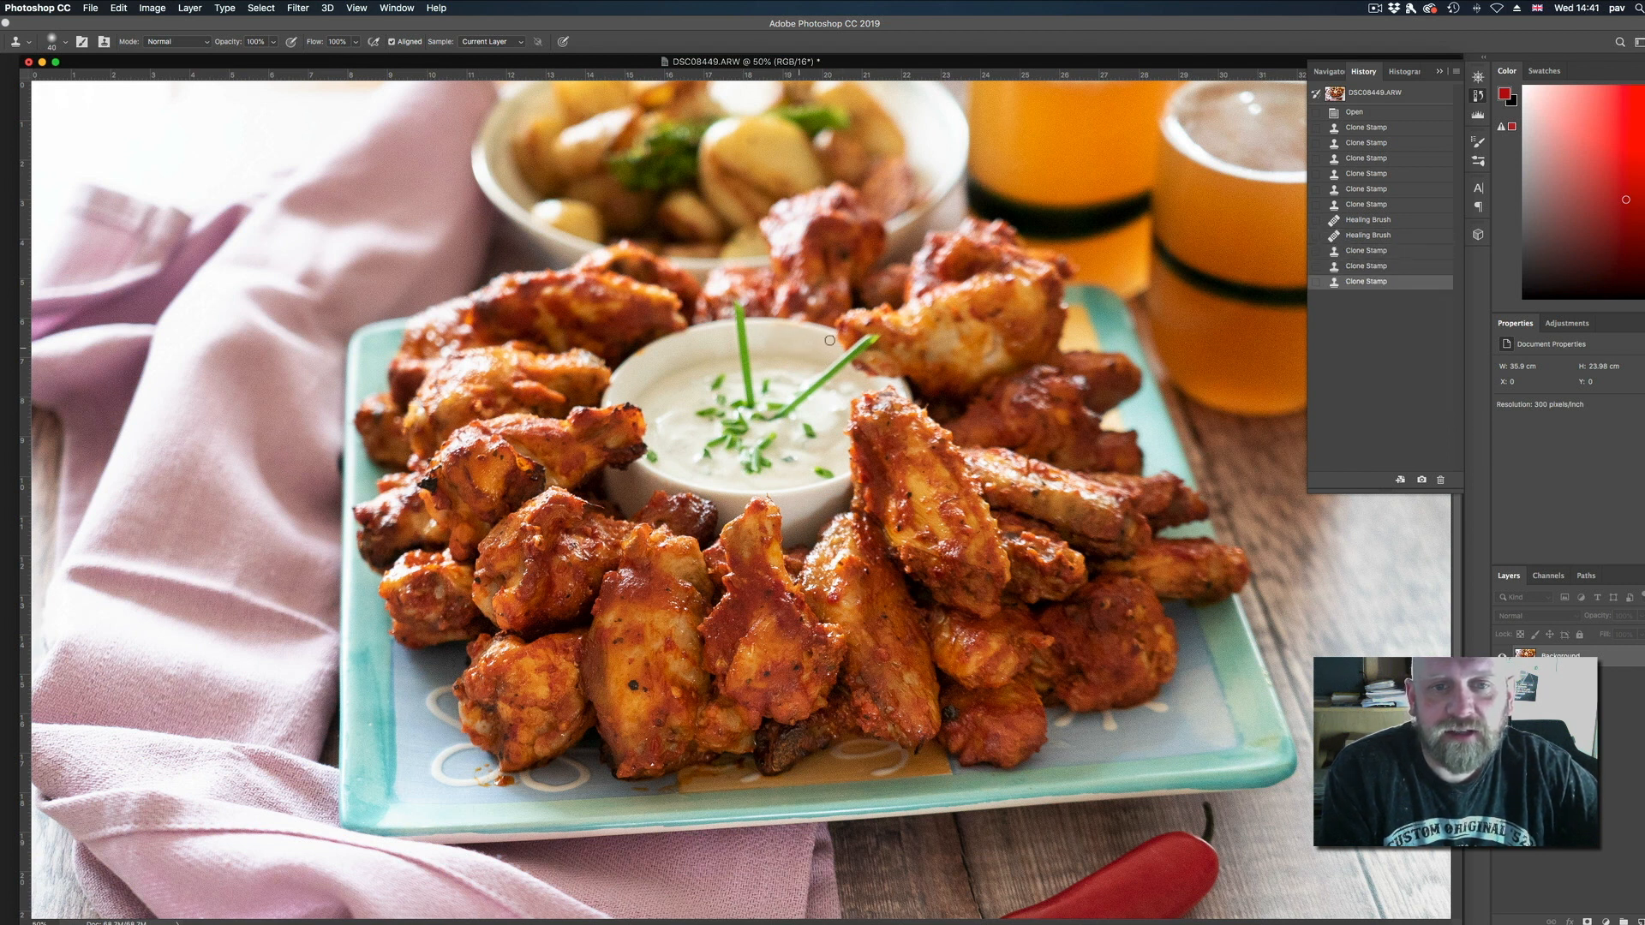
pyautogui.click(766, 333)
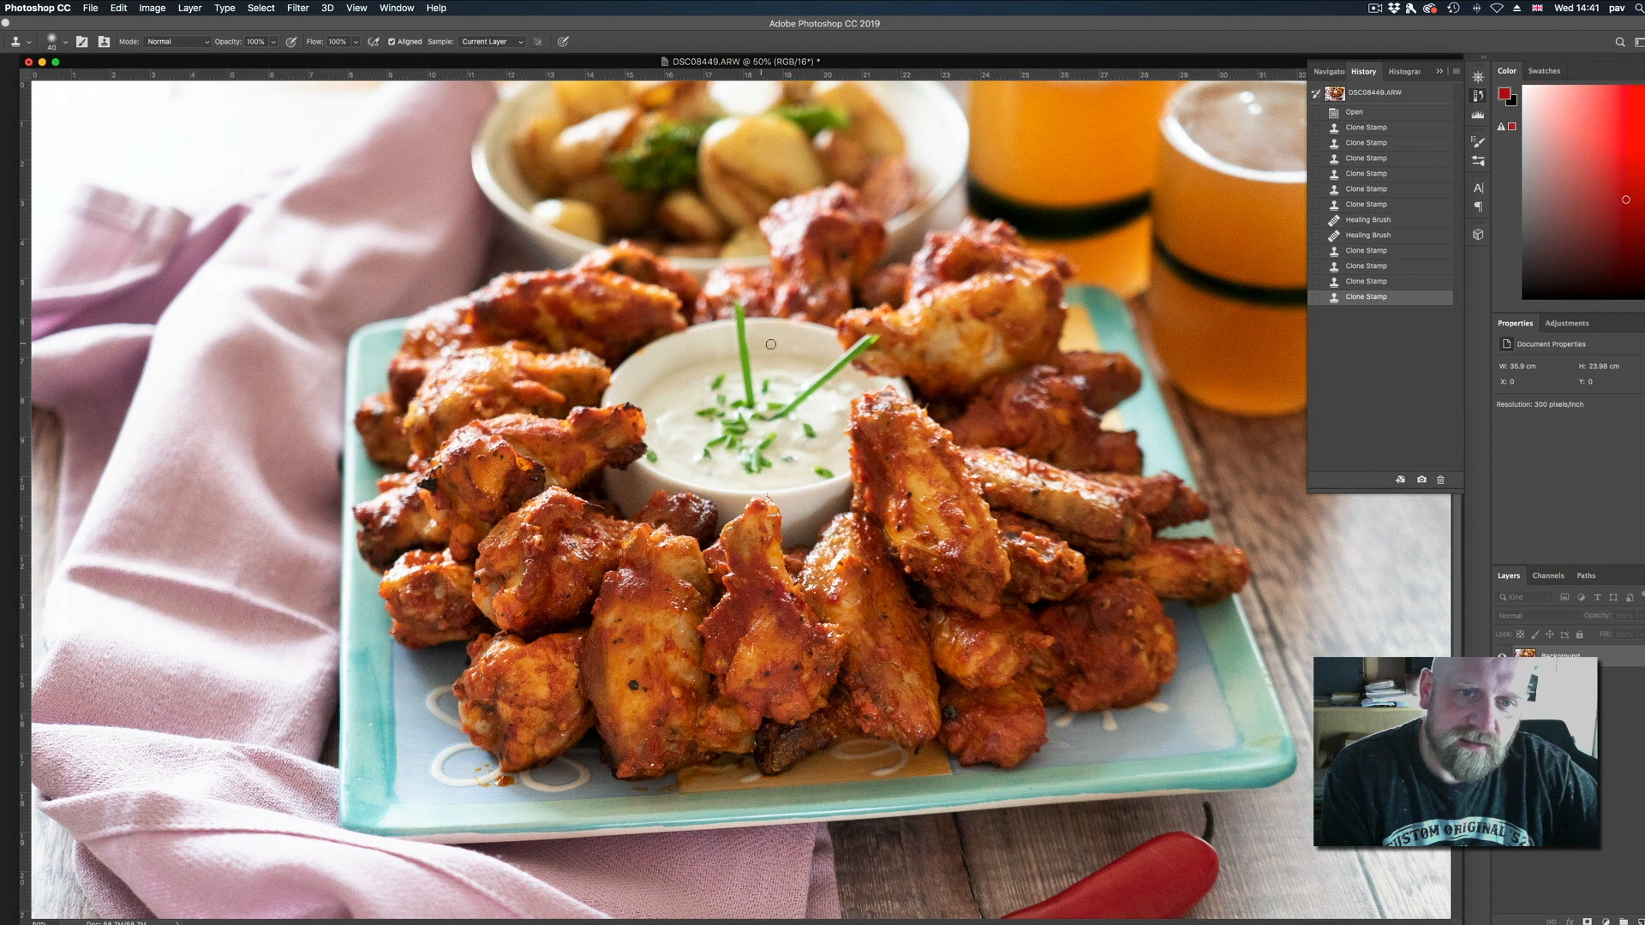
pyautogui.click(789, 346)
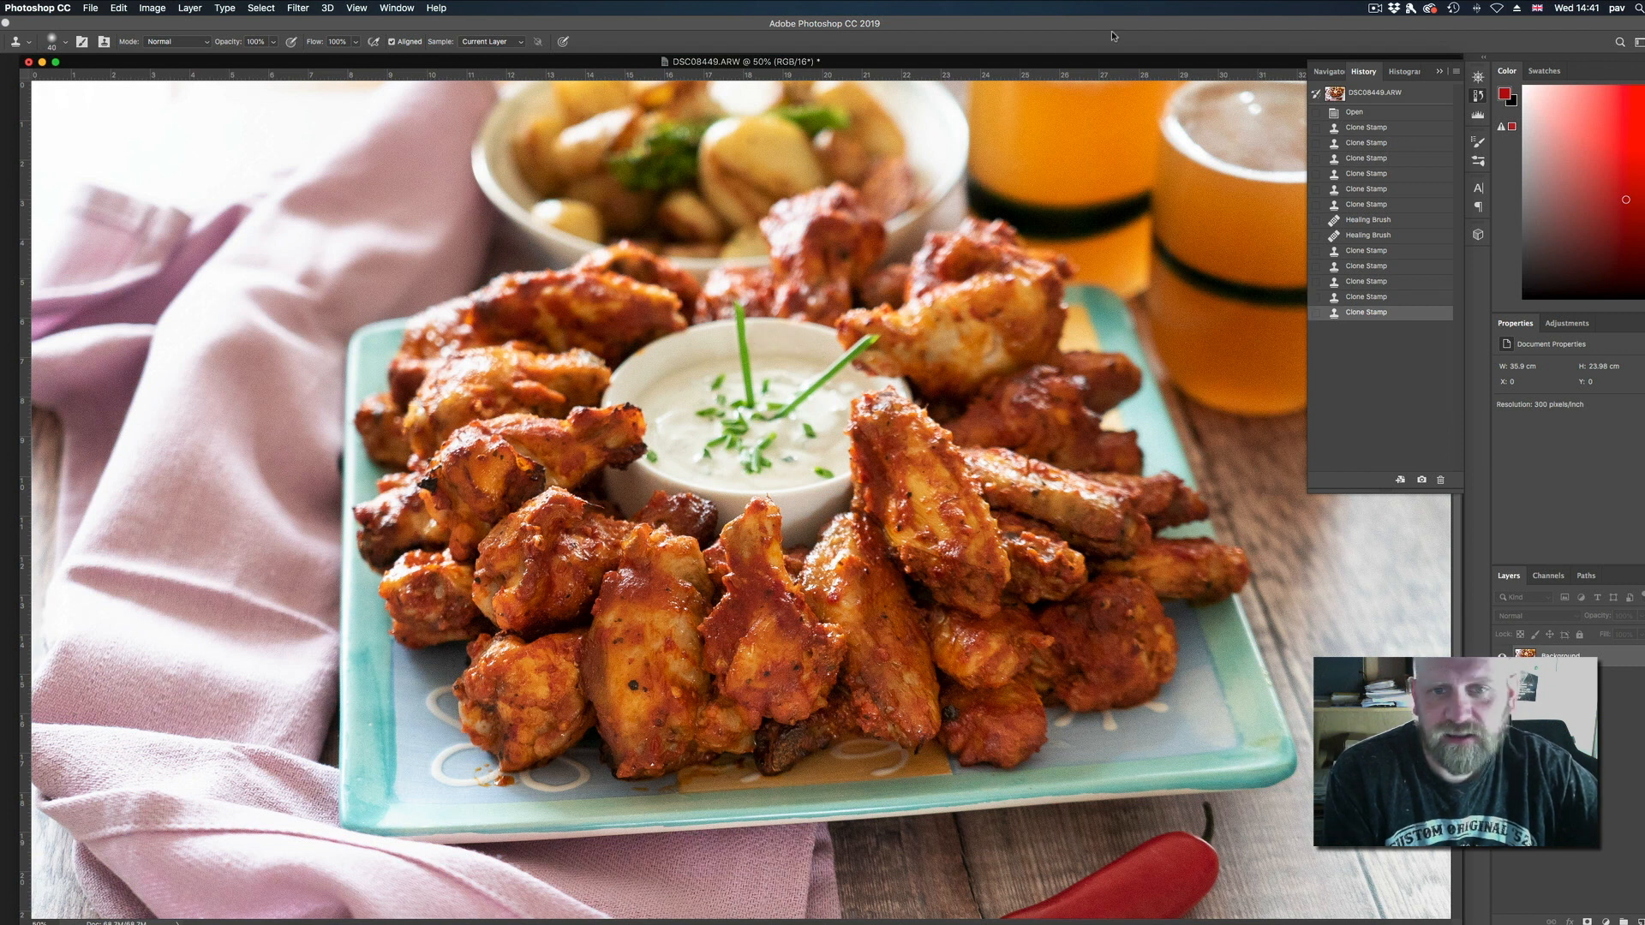
pyautogui.click(801, 349)
pyautogui.moveTo(795, 345); pyautogui.dragTo(805, 343)
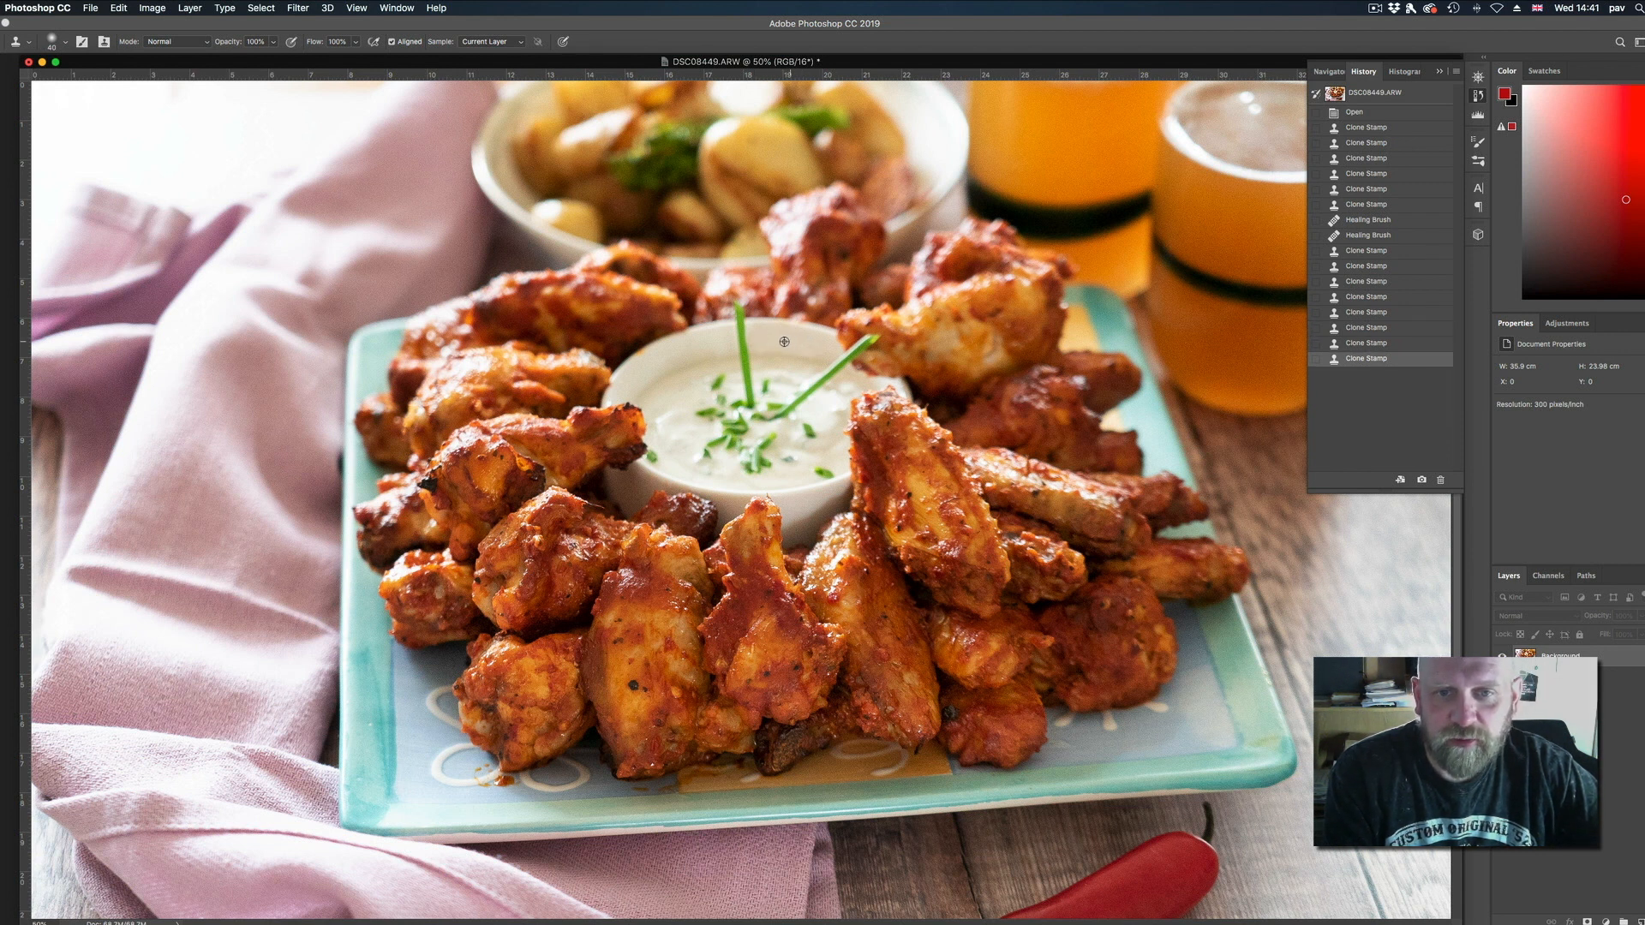
pyautogui.moveTo(817, 351)
pyautogui.mouseDown()
pyautogui.moveTo(791, 340)
pyautogui.moveTo(826, 344)
pyautogui.mouseUp()
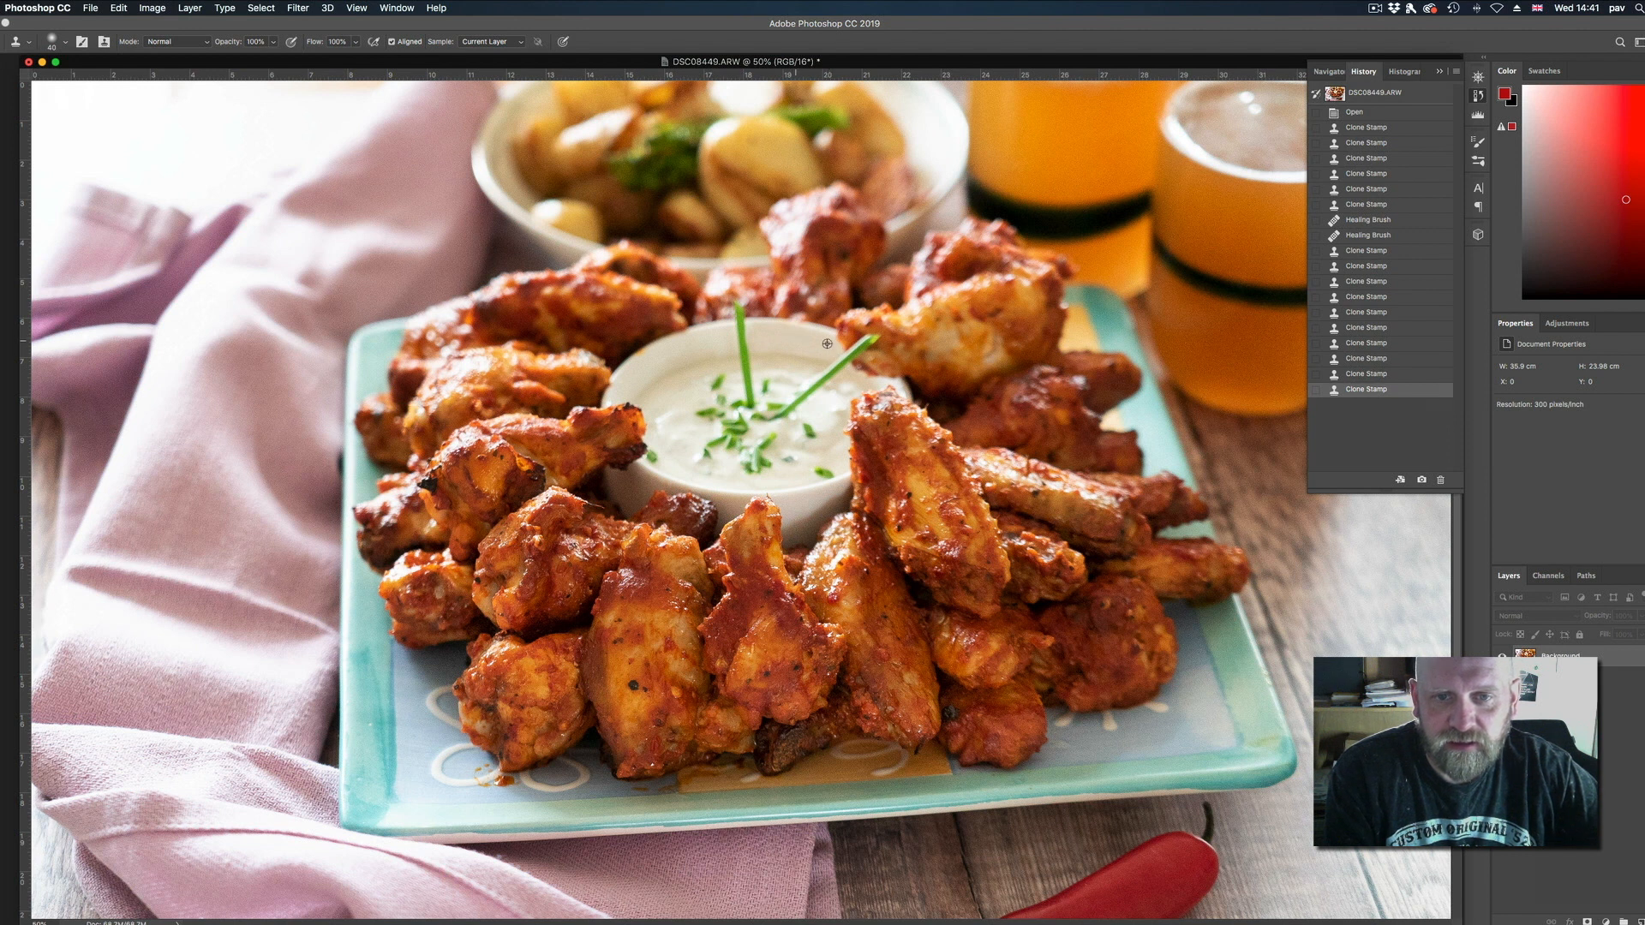
pyautogui.click(919, 266)
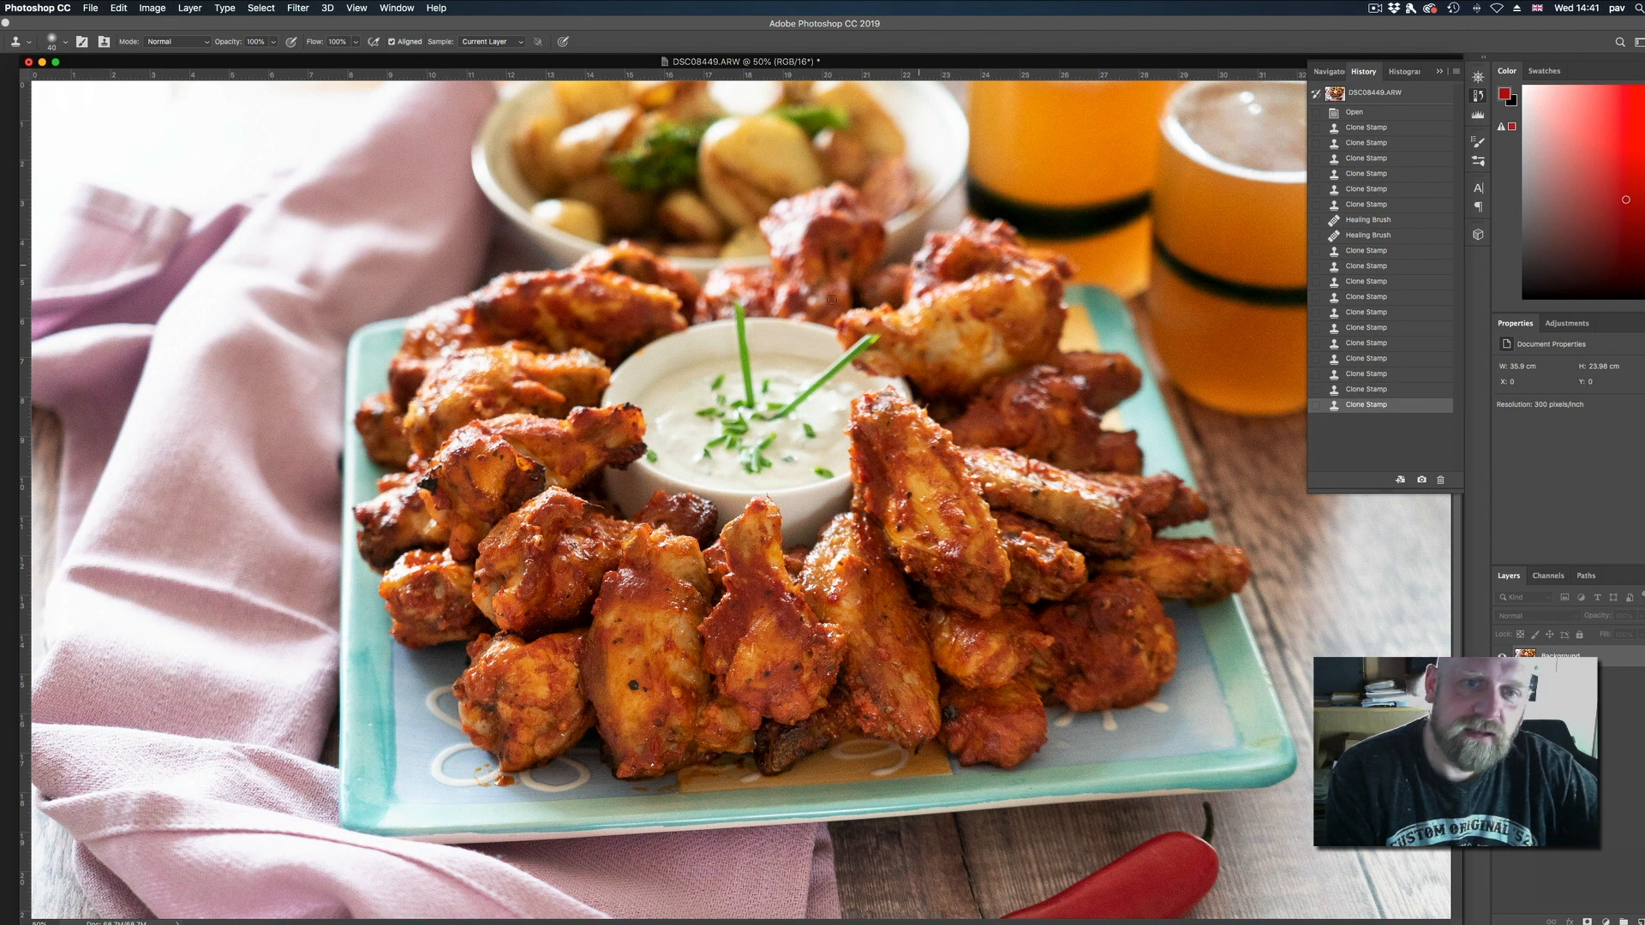
pyautogui.click(763, 345)
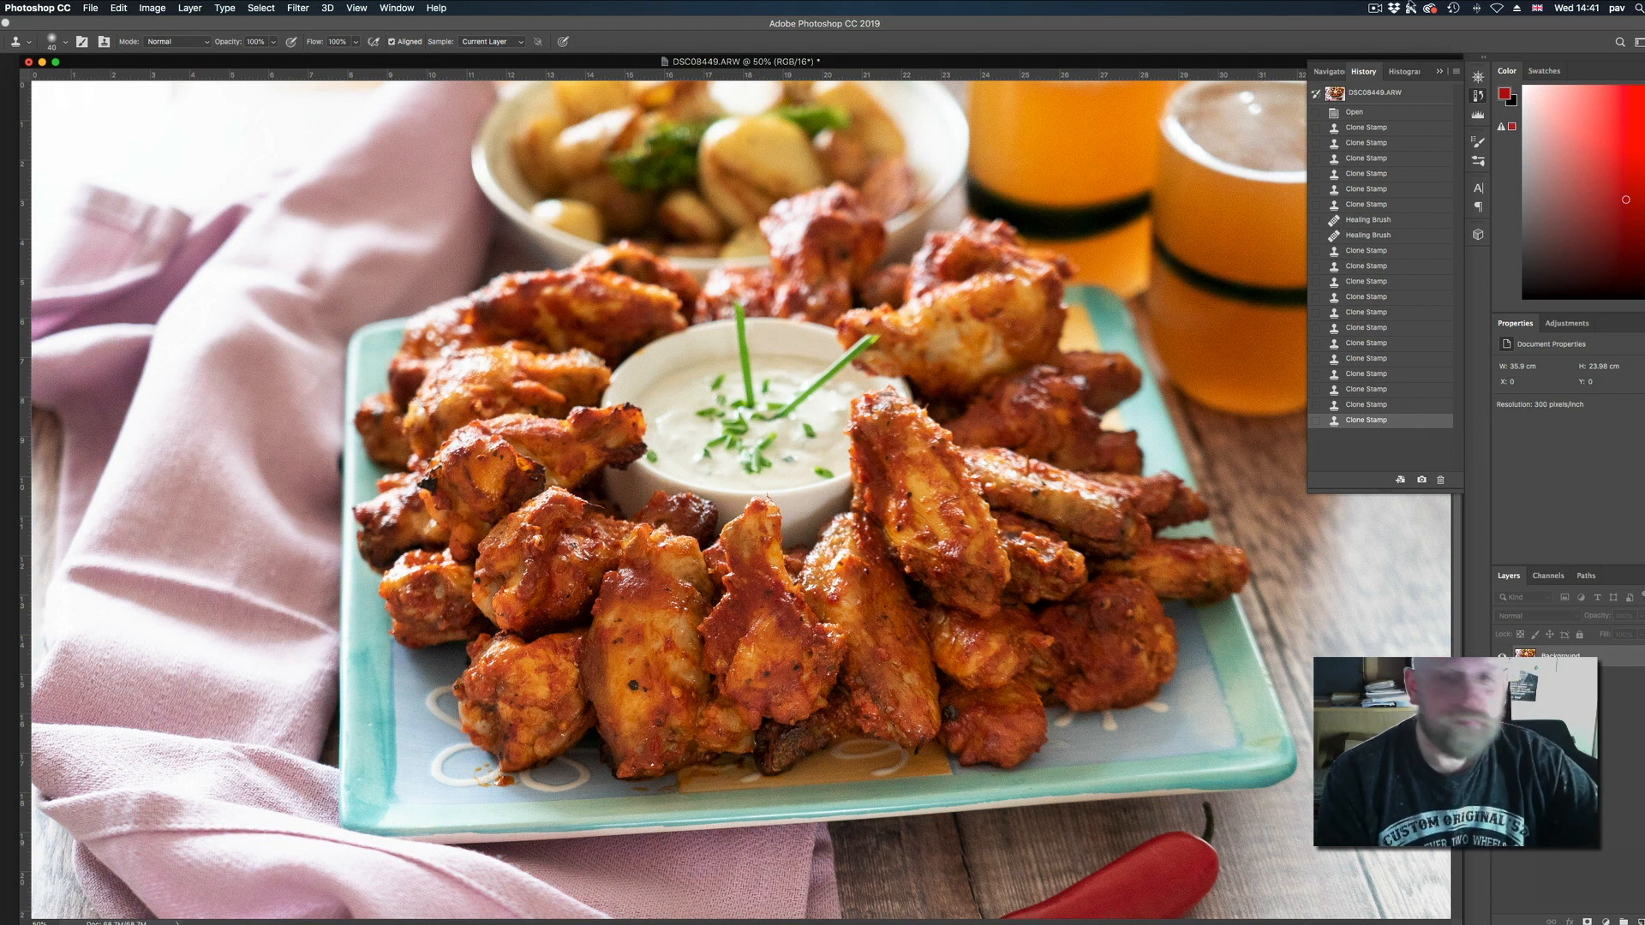
pyautogui.press('super+minus')
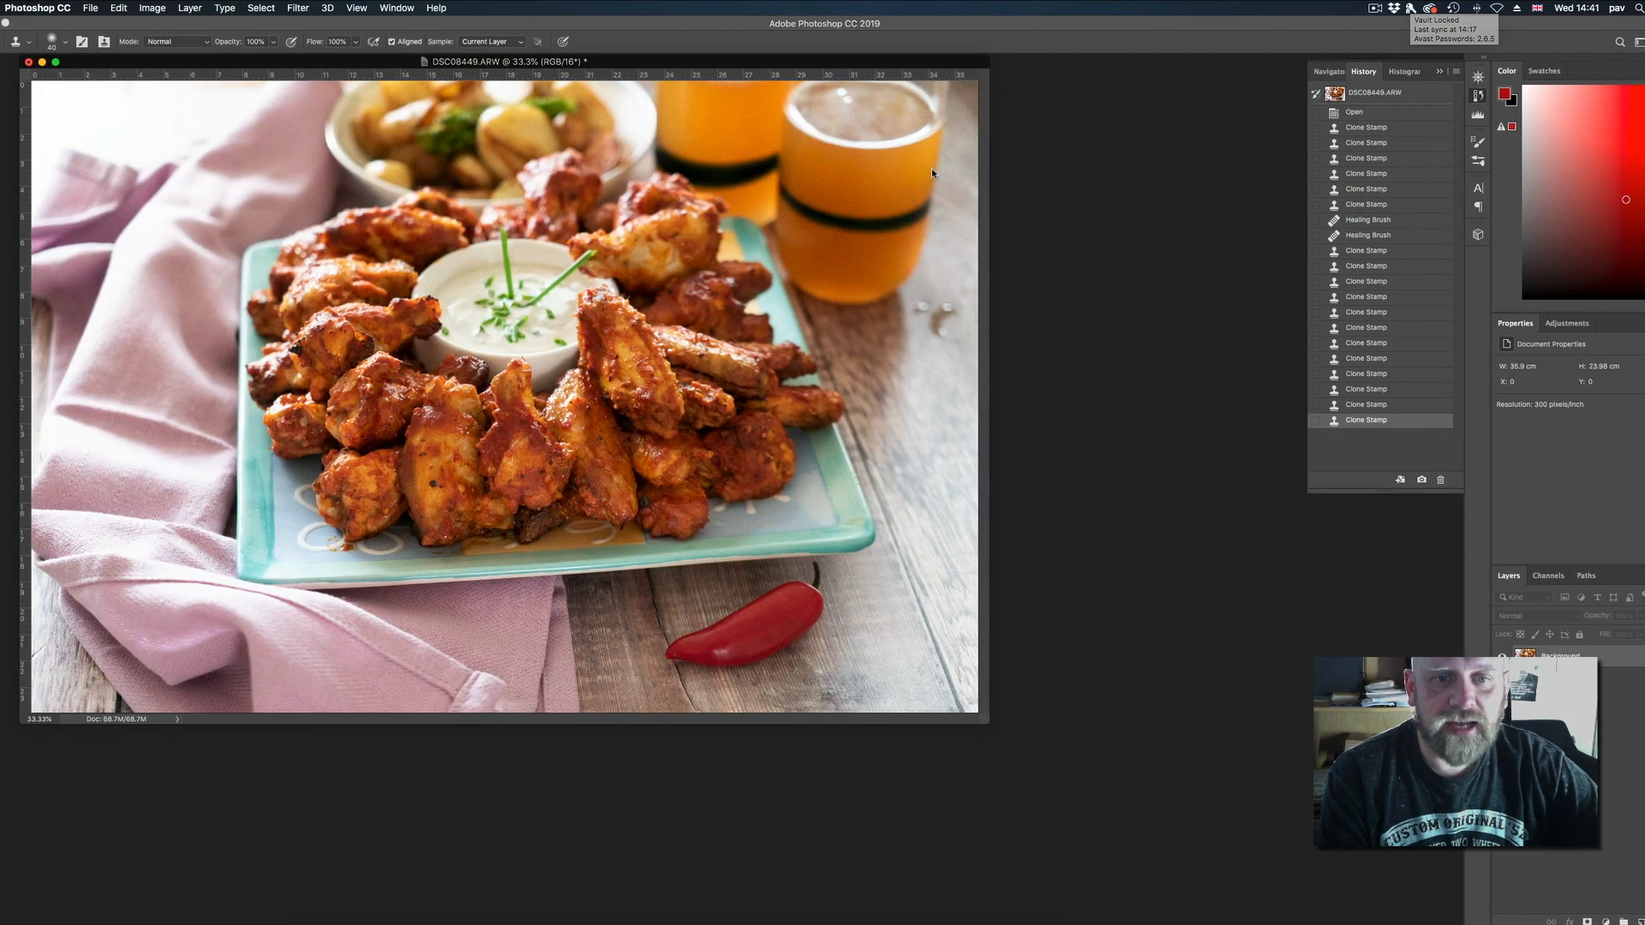
# Save the retouched chicken wings photo, switch to Lightroom Classic and compare DSC08449-Edit.tif with the original DSC08449.ARW.
pyautogui.moveTo(775, 68); pyautogui.dragTo(904, 136)
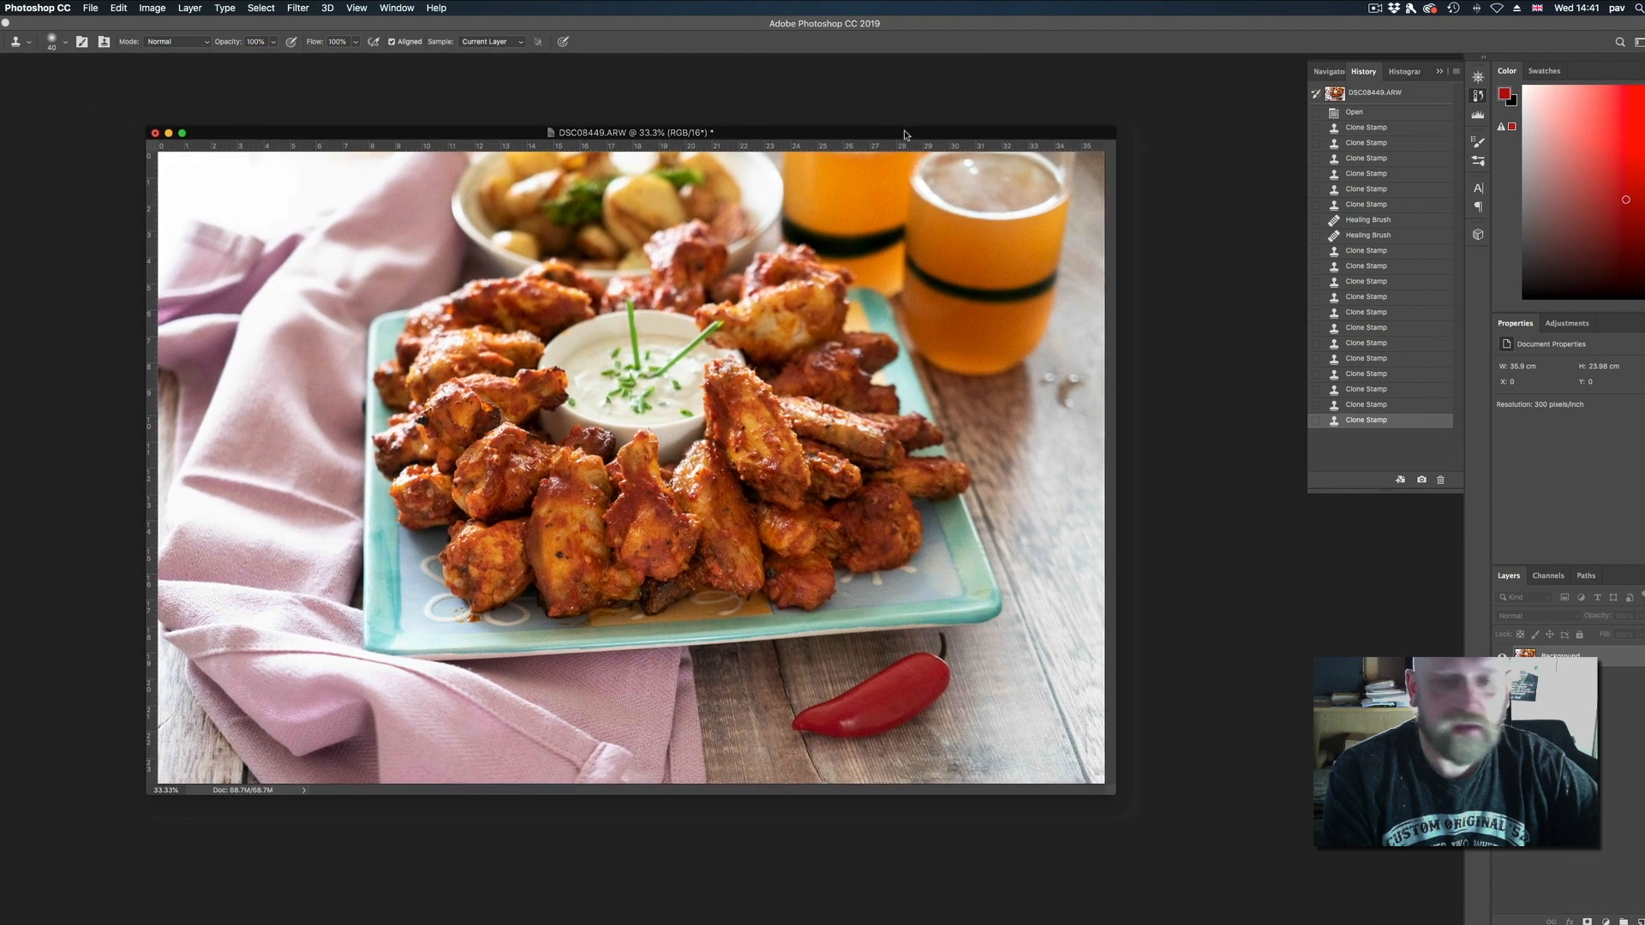
pyautogui.press('super+s')
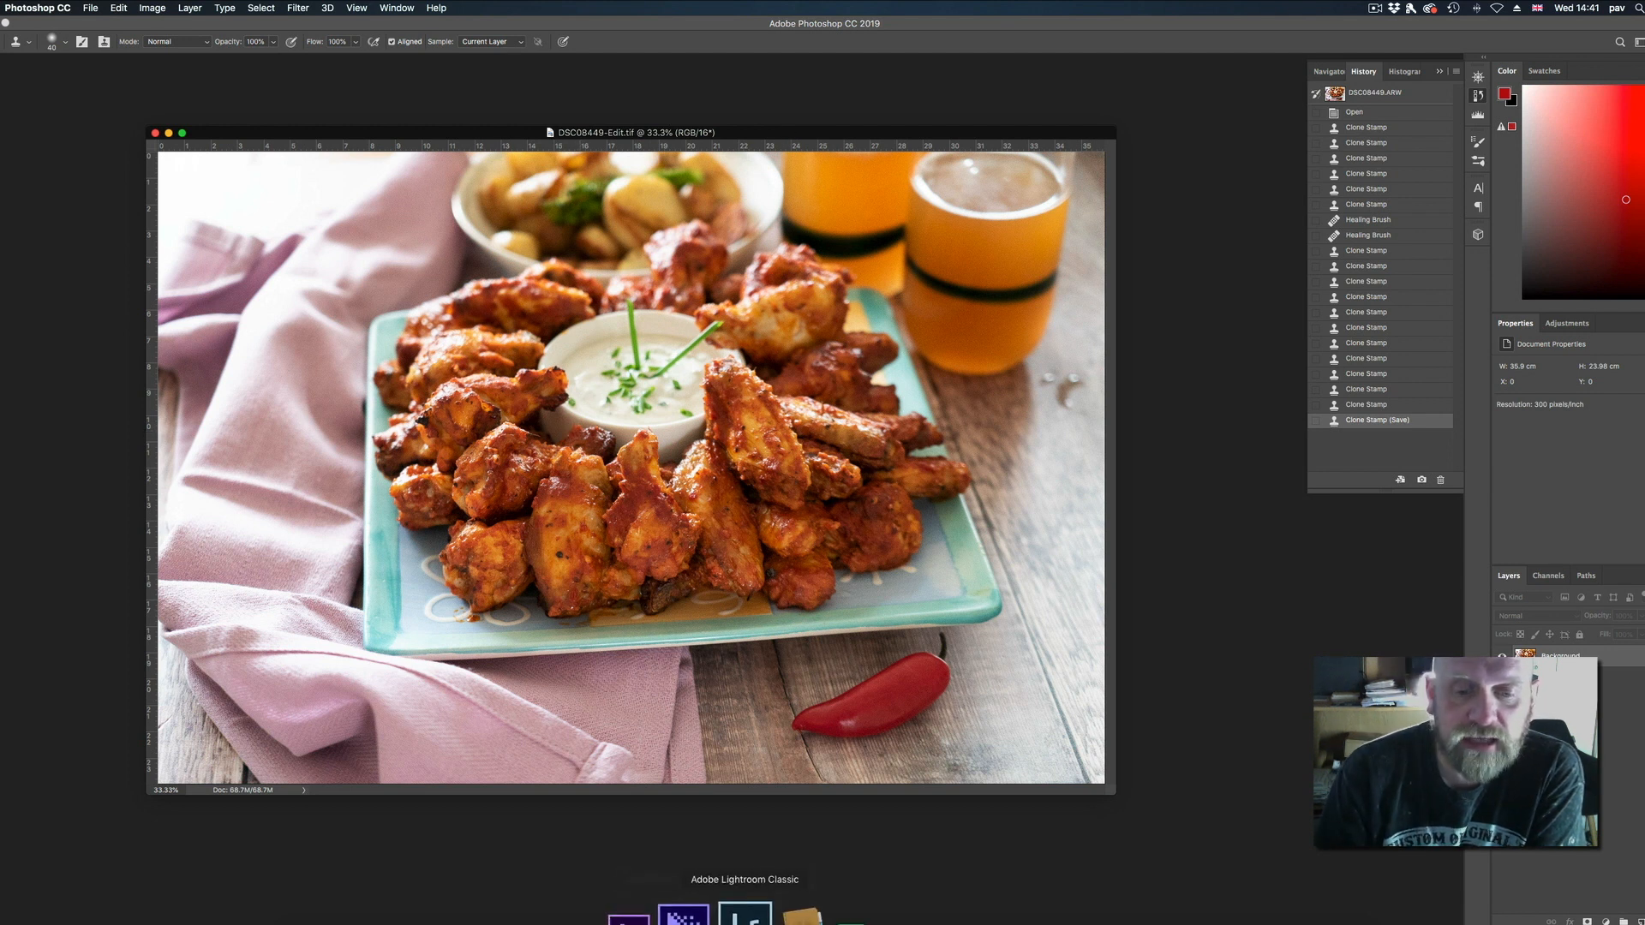
pyautogui.click(737, 915)
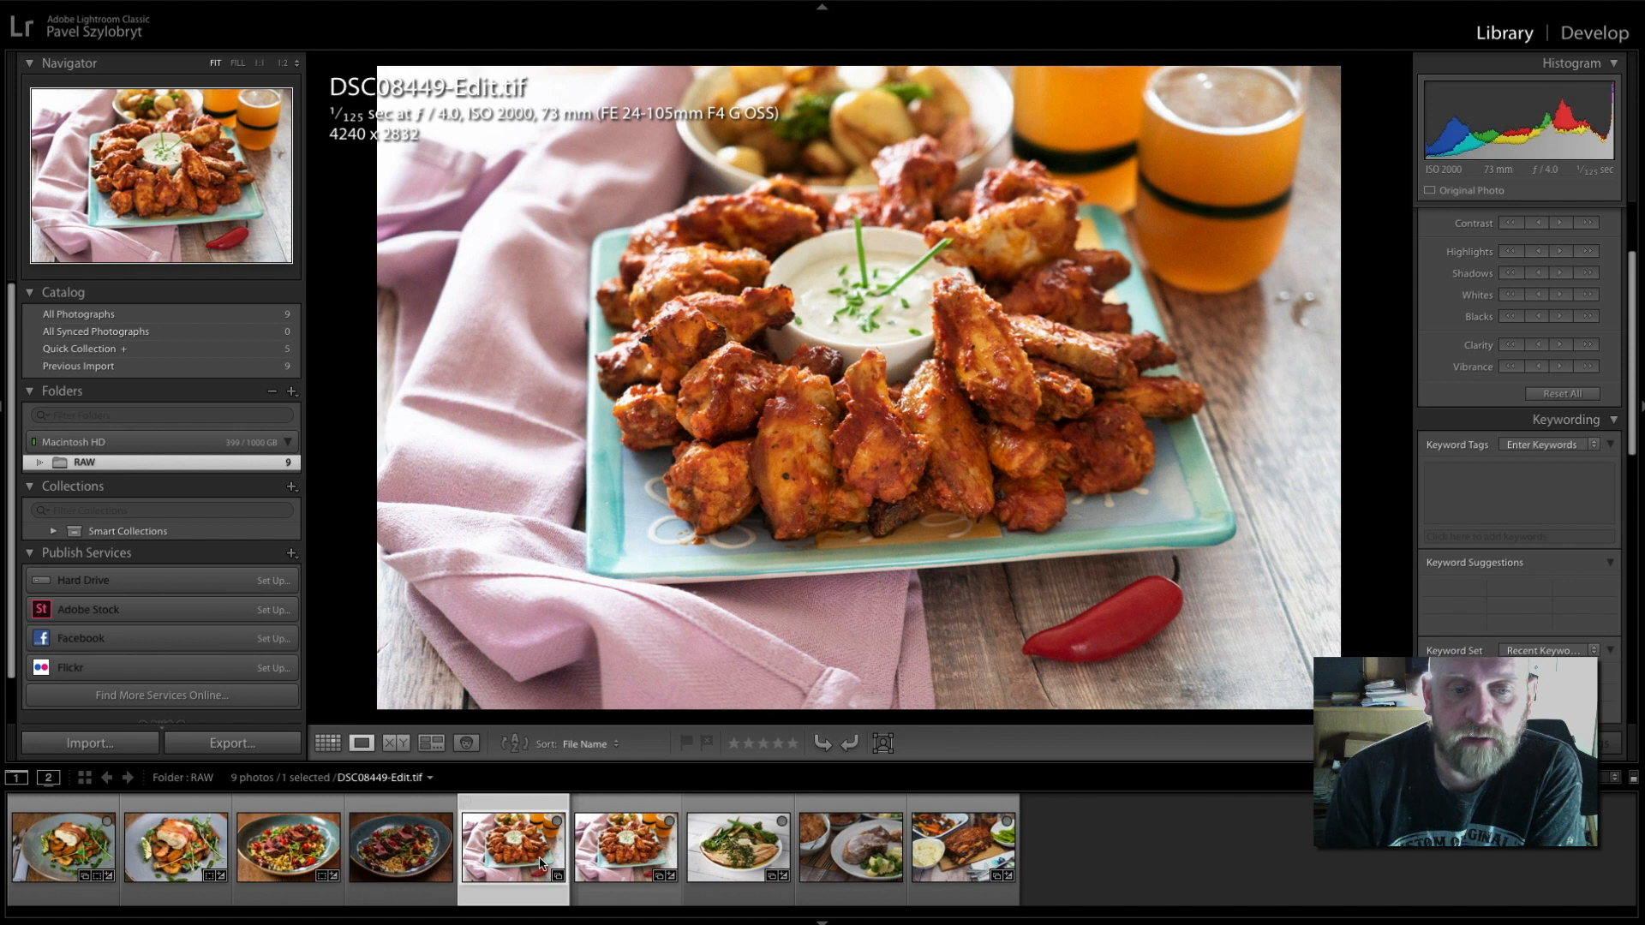
pyautogui.click(613, 854)
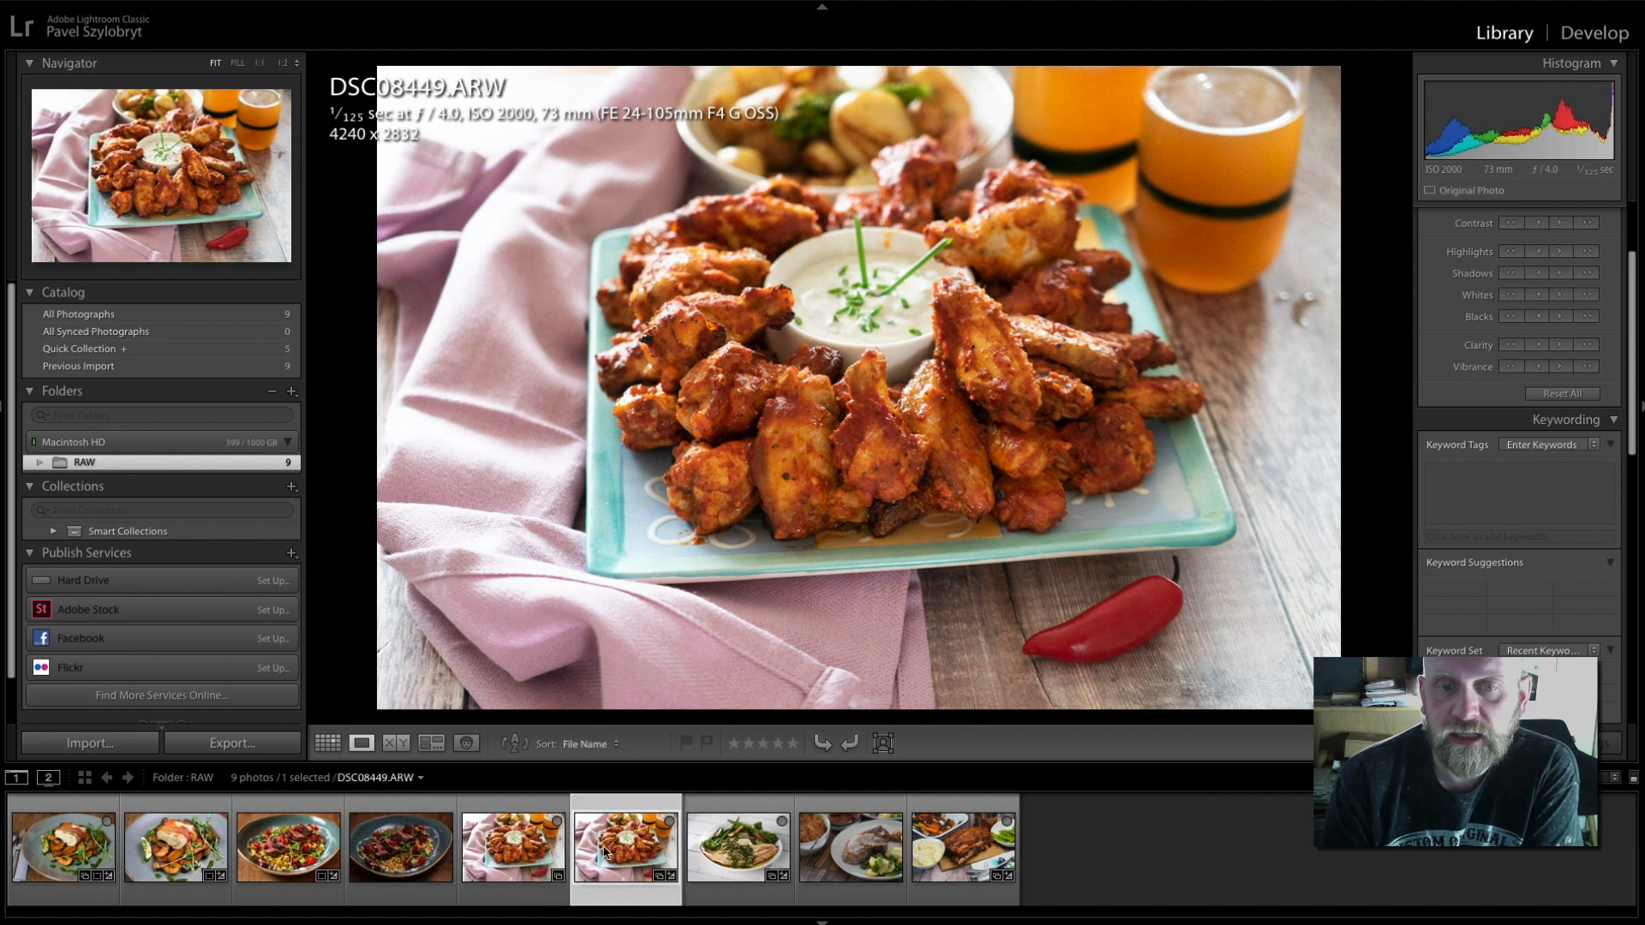
pyautogui.click(531, 848)
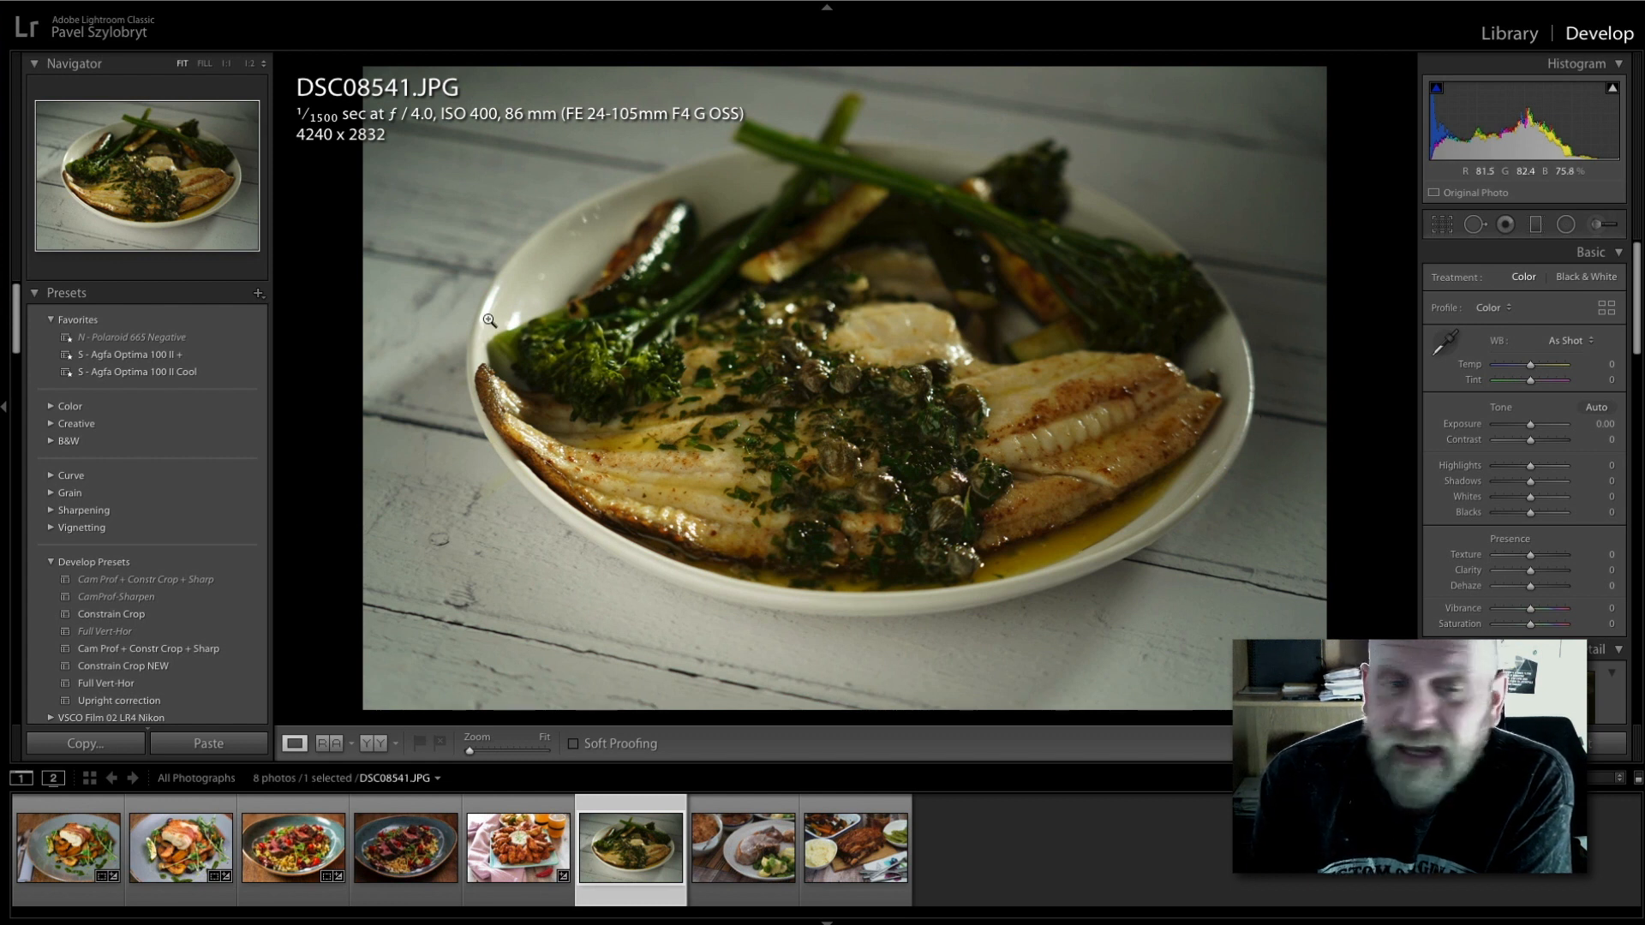
# Neutralize the fish photo's white balance by sampling the white plate's rim, and raise its overall Exposure to +1.05.
pyautogui.click(1447, 346)
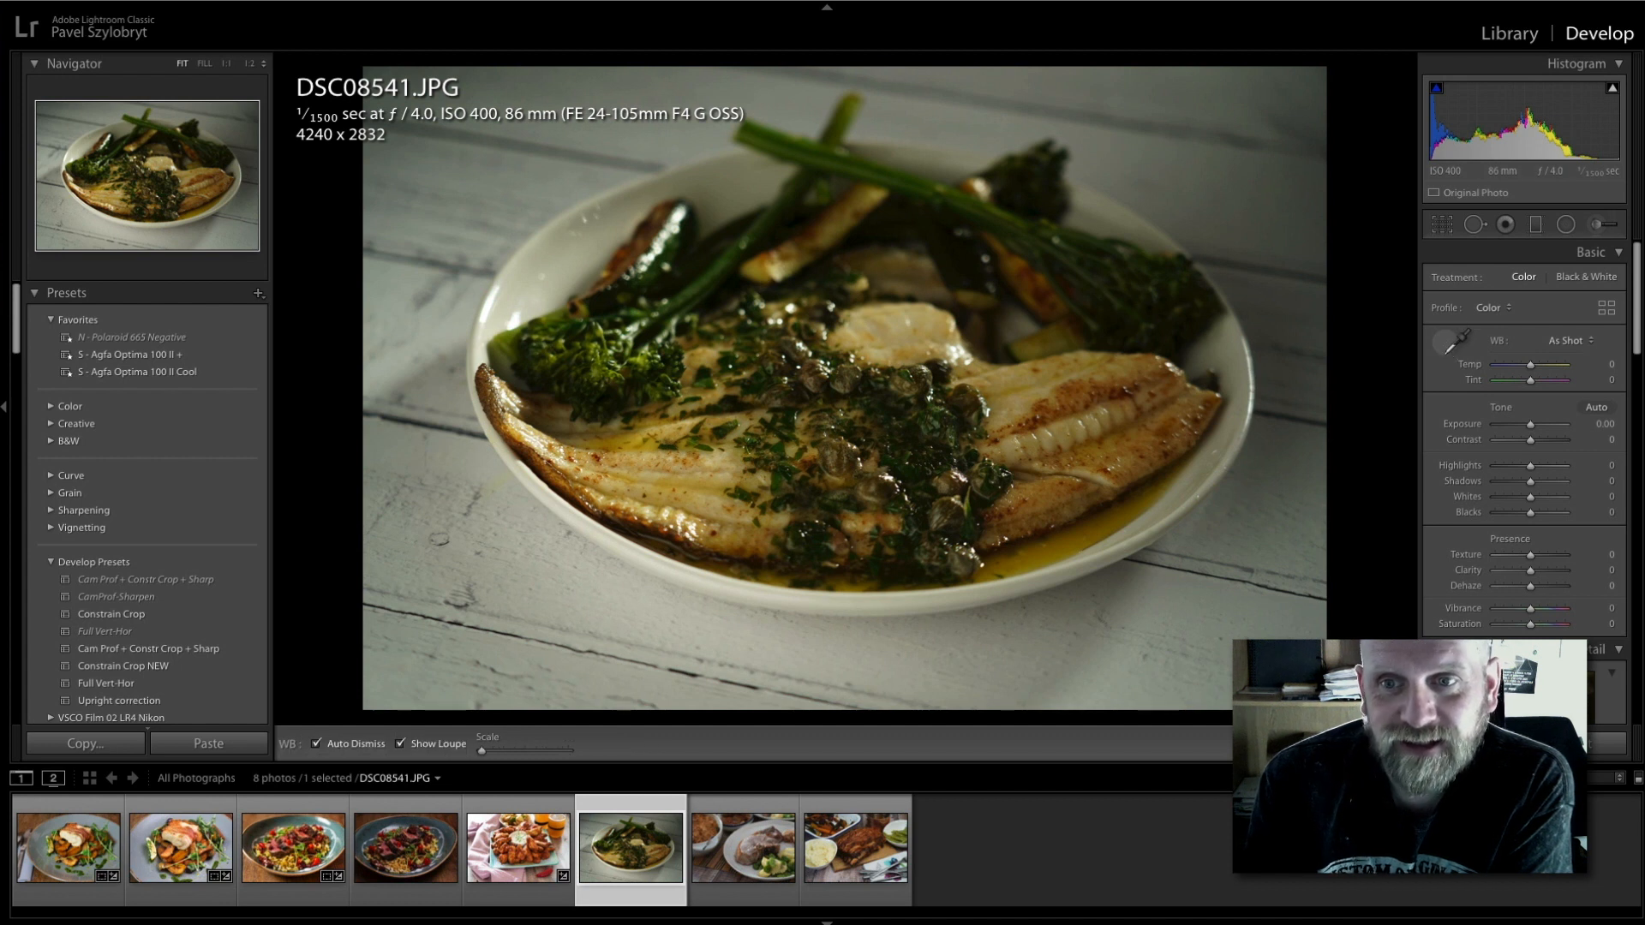
pyautogui.click(1202, 470)
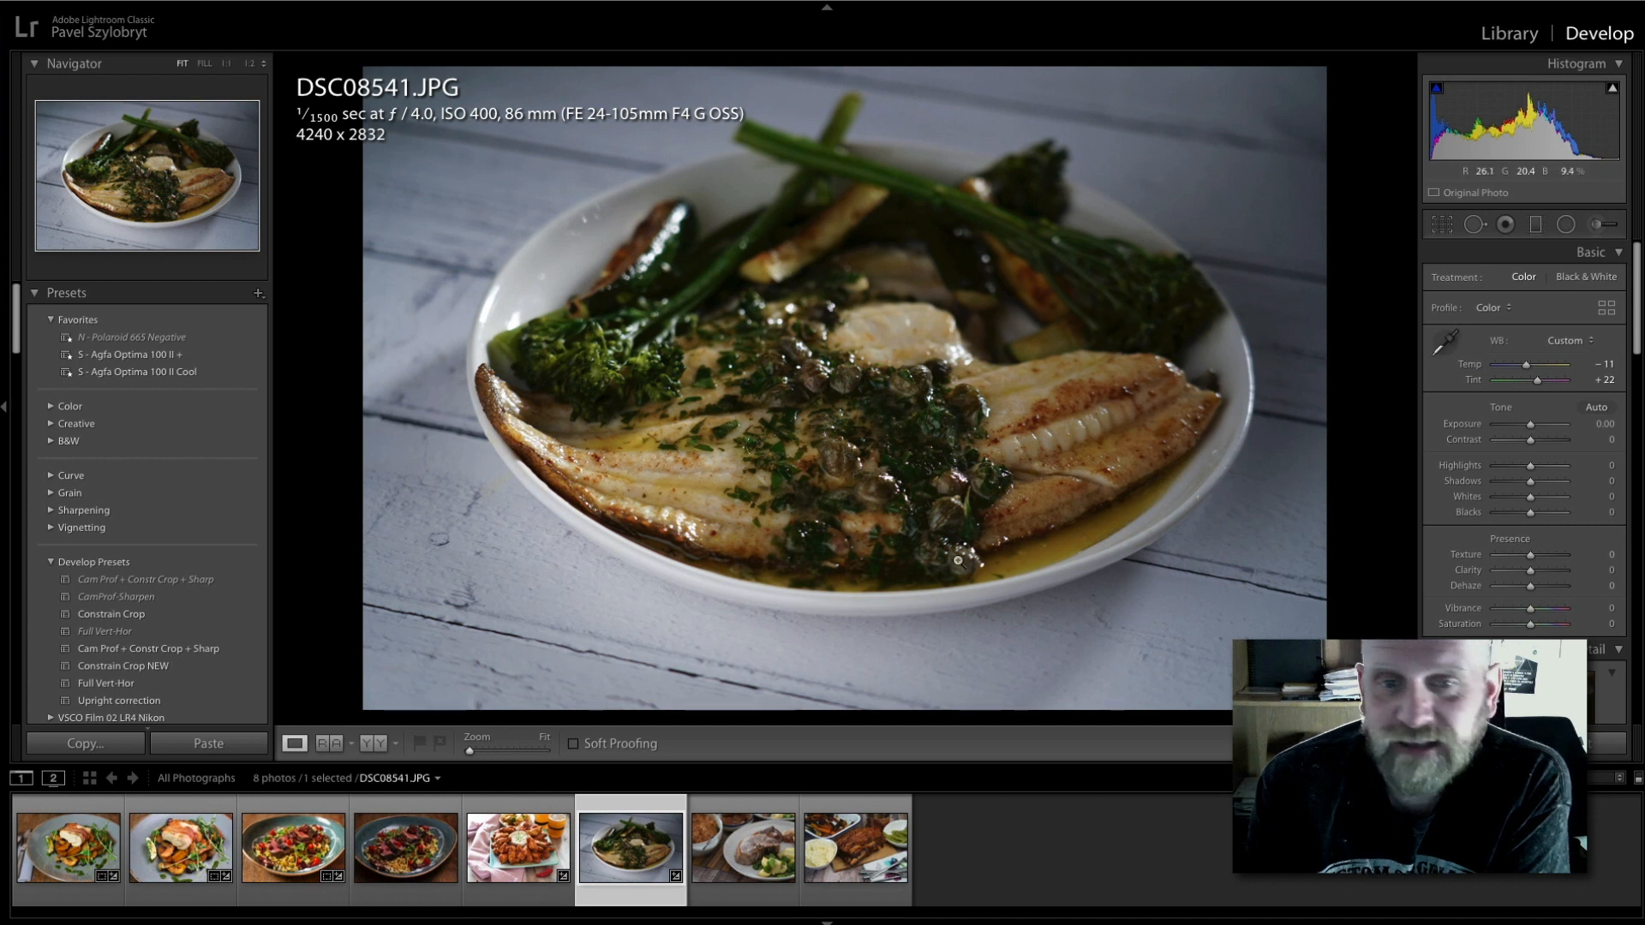
pyautogui.moveTo(1531, 426); pyautogui.dragTo(1539, 431)
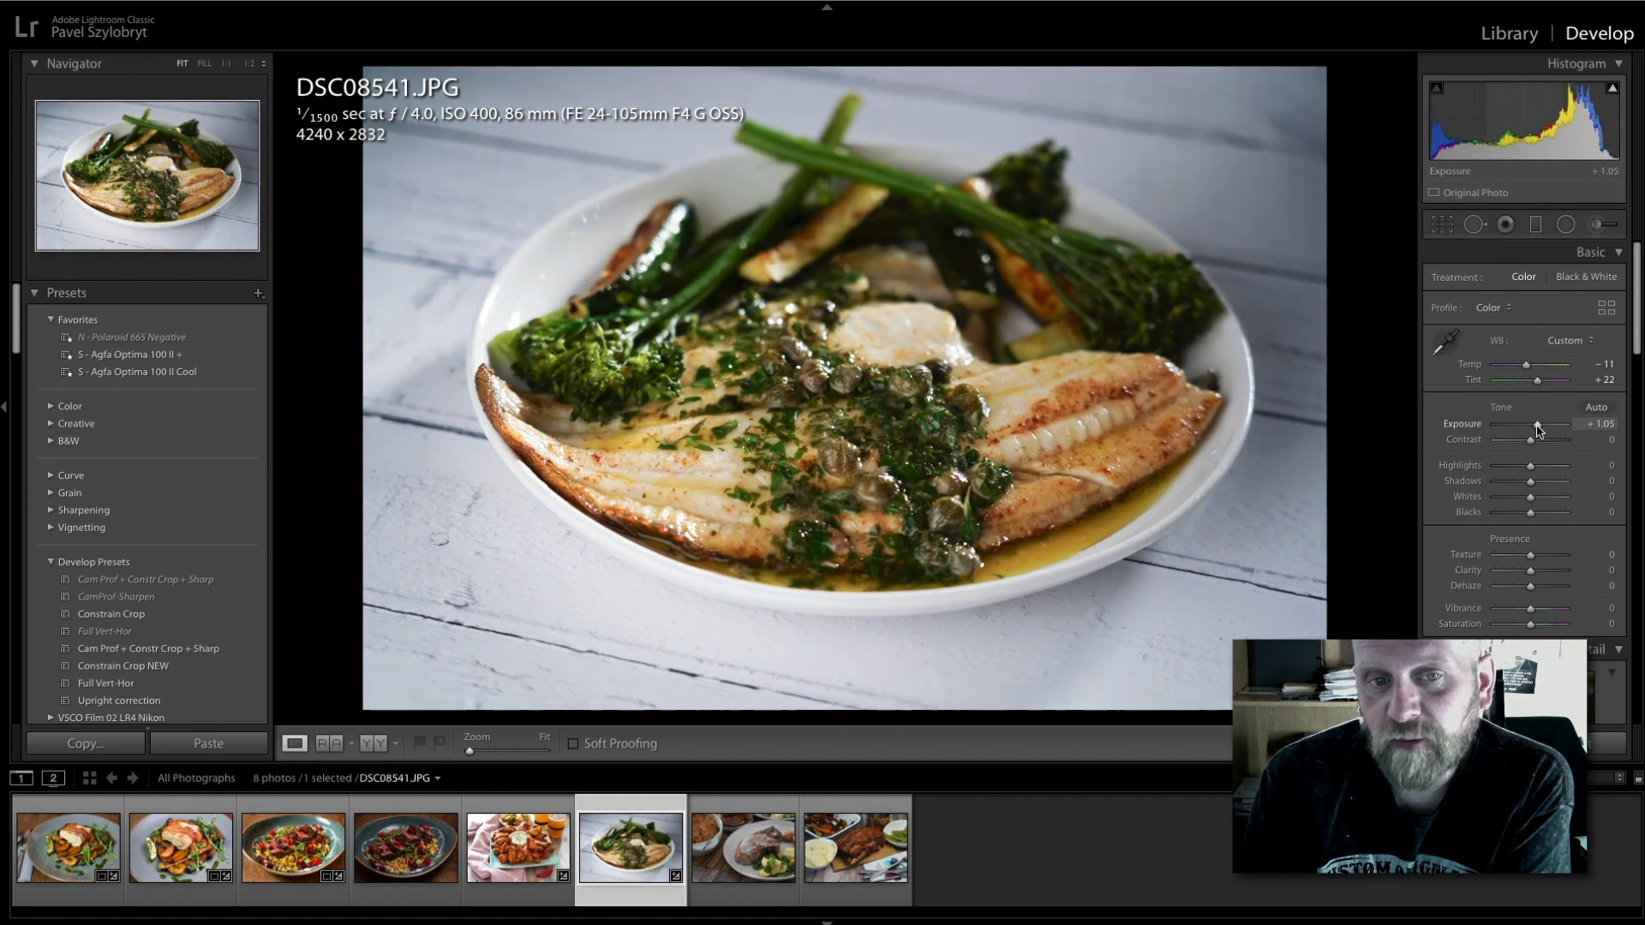
pyautogui.click(882, 484)
pyautogui.moveTo(882, 484); pyautogui.dragTo(736, 469)
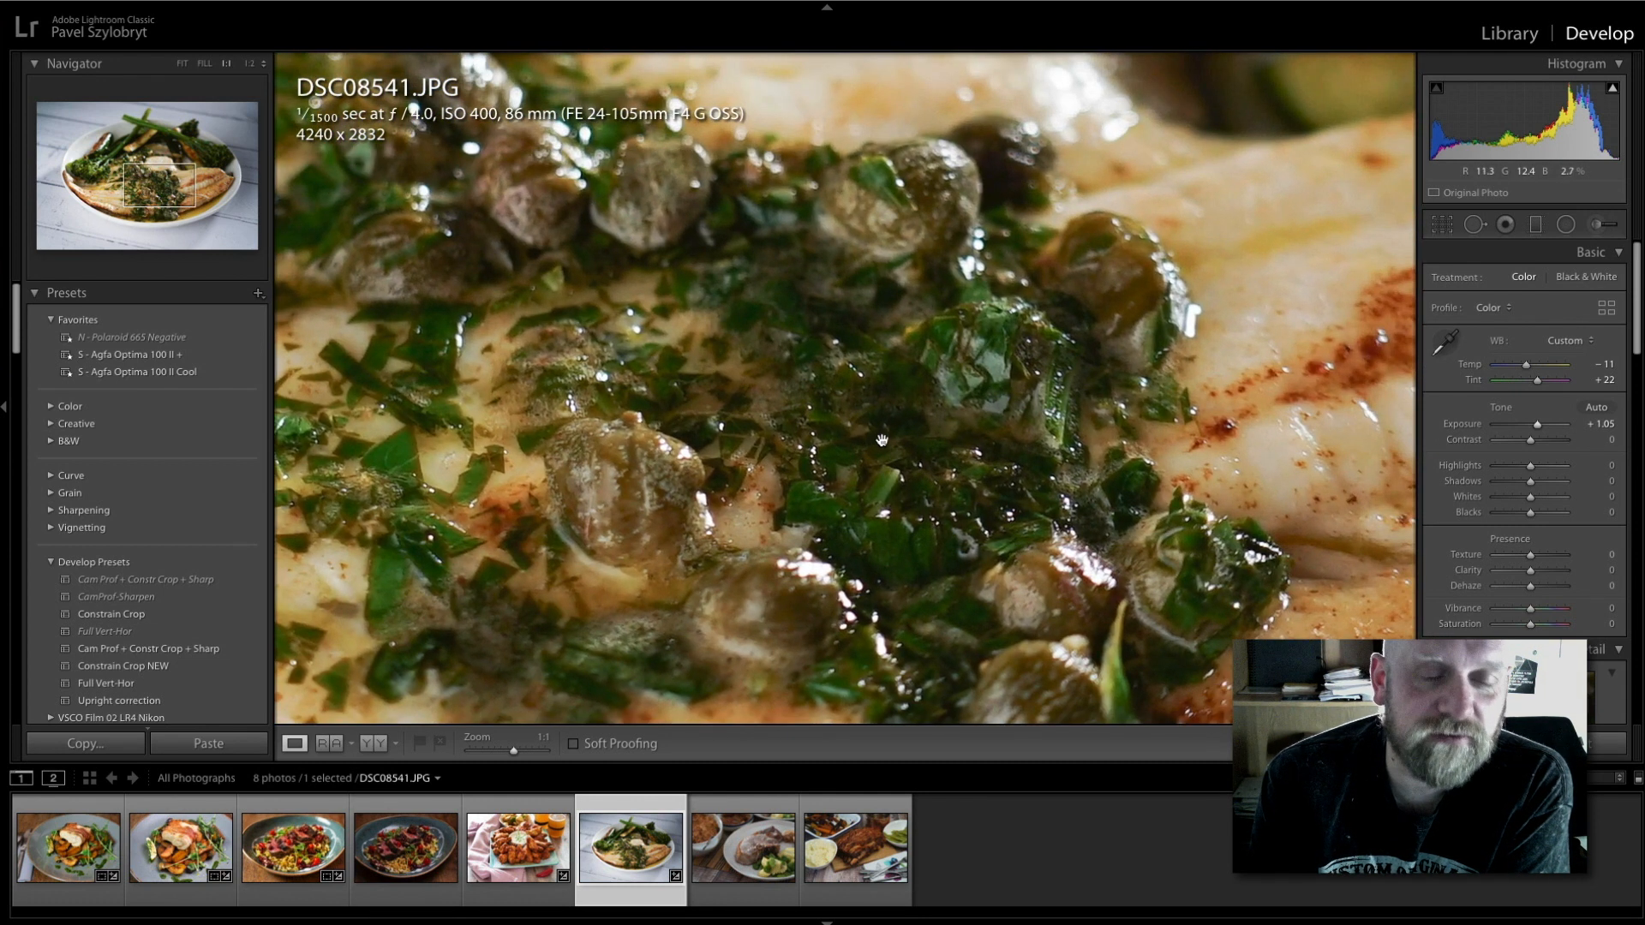
pyautogui.moveTo(944, 442); pyautogui.dragTo(1000, 428)
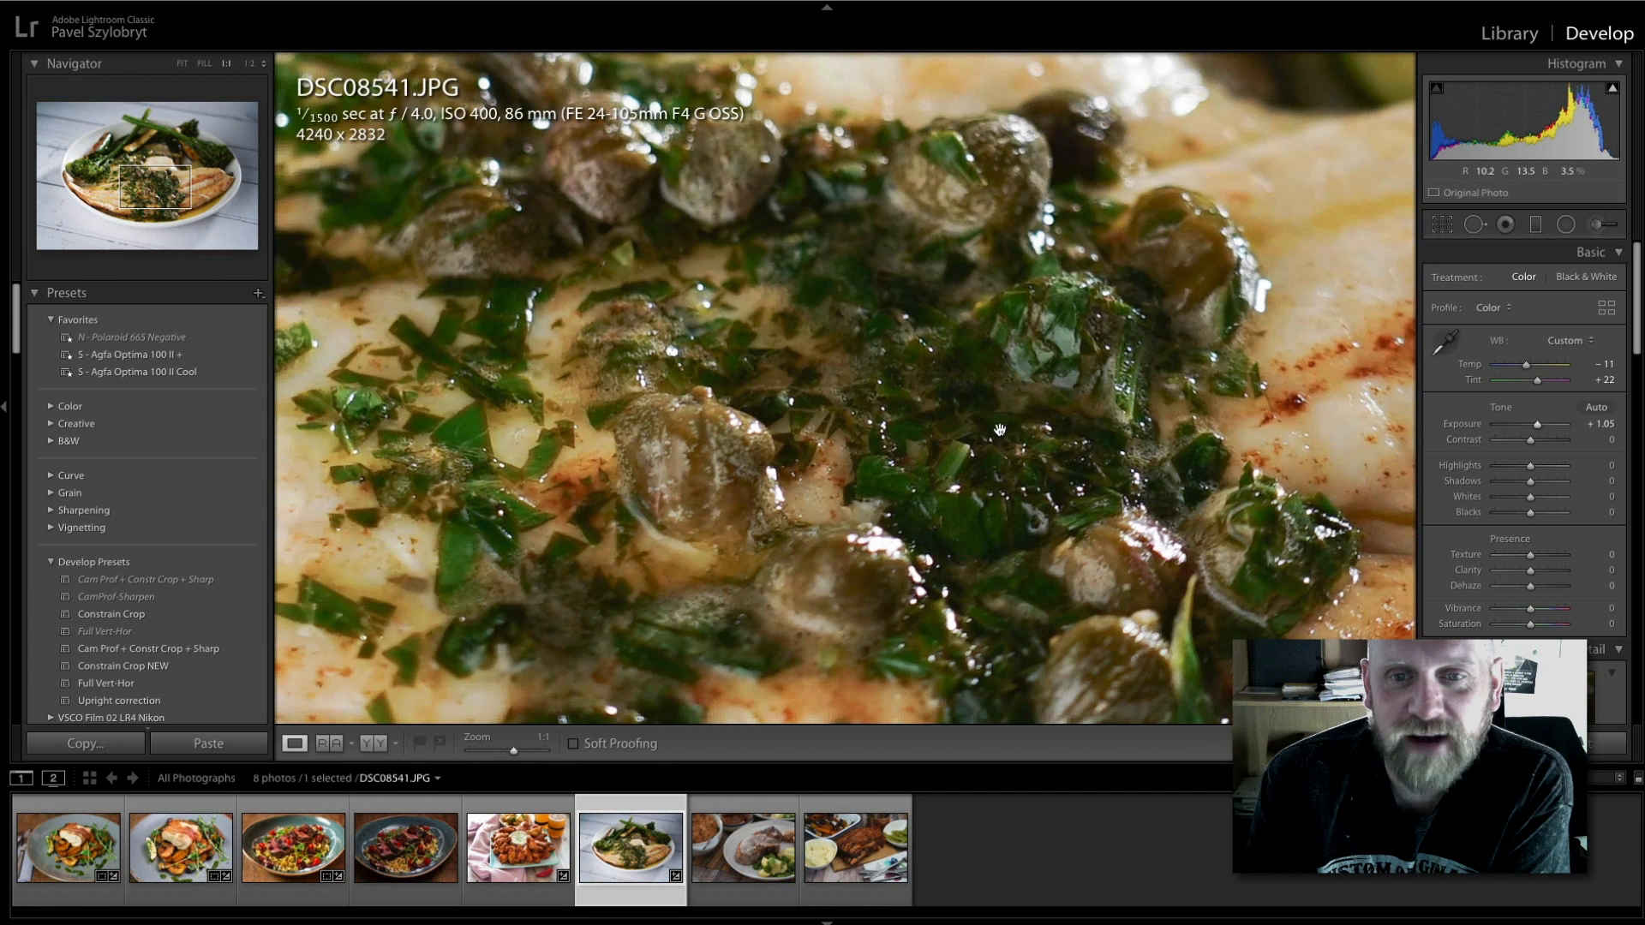
pyautogui.click(1003, 432)
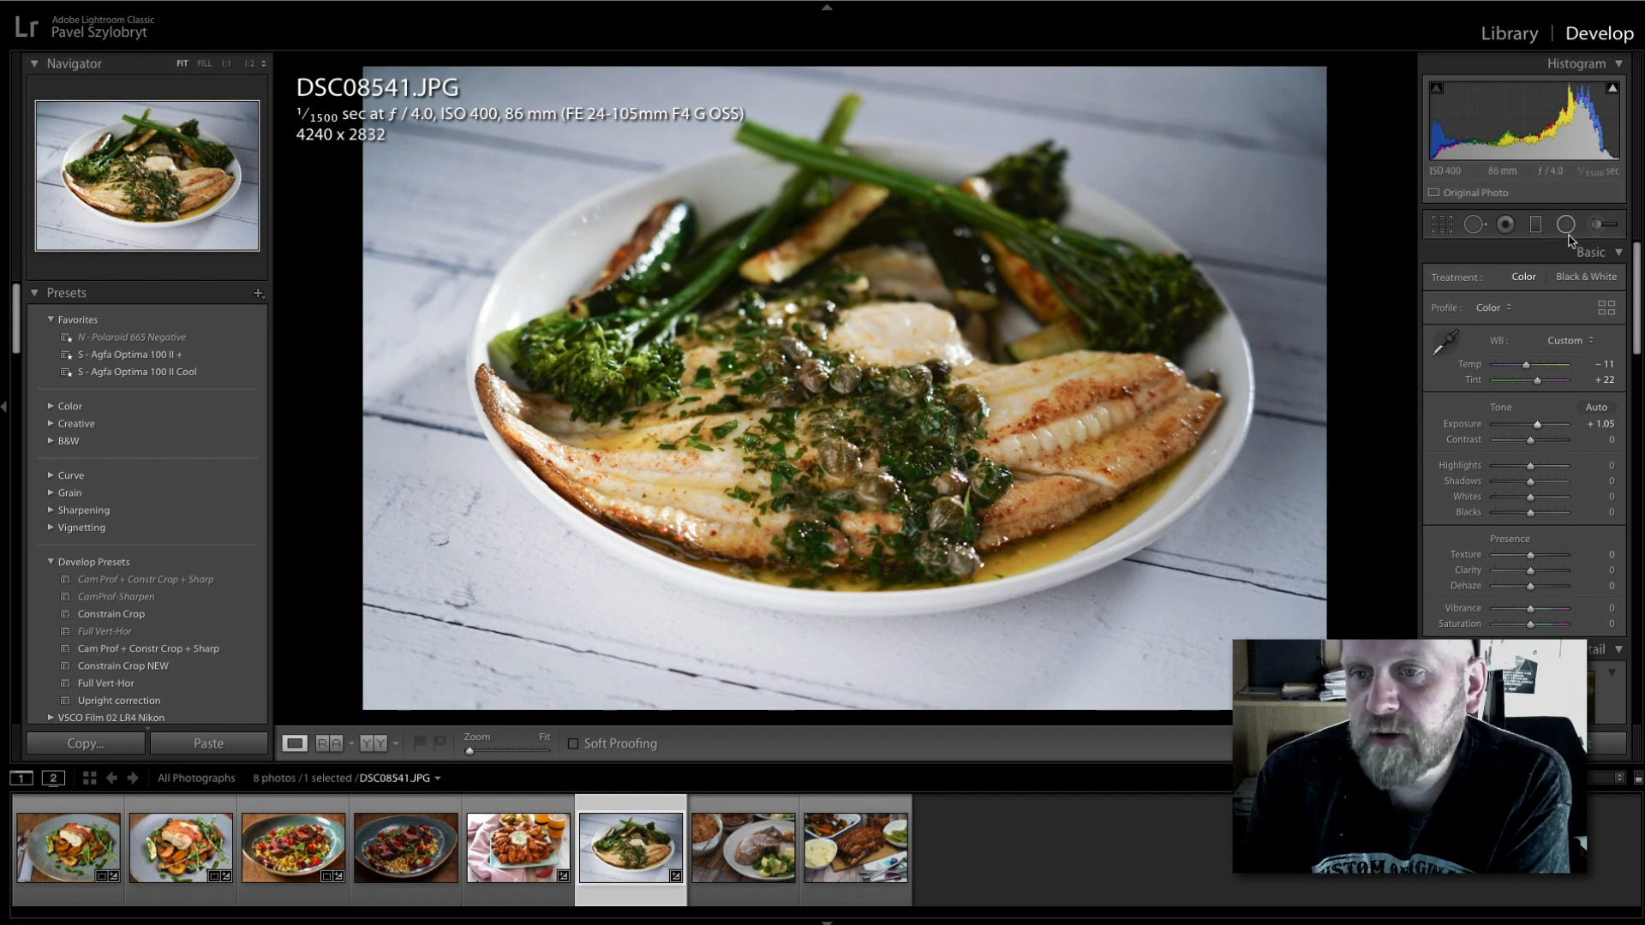
# Paint over the bluish tabletop beside and below the plate with a size 15 Adjustment Brush, and set its Saturation to -57.
pyautogui.click(1593, 228)
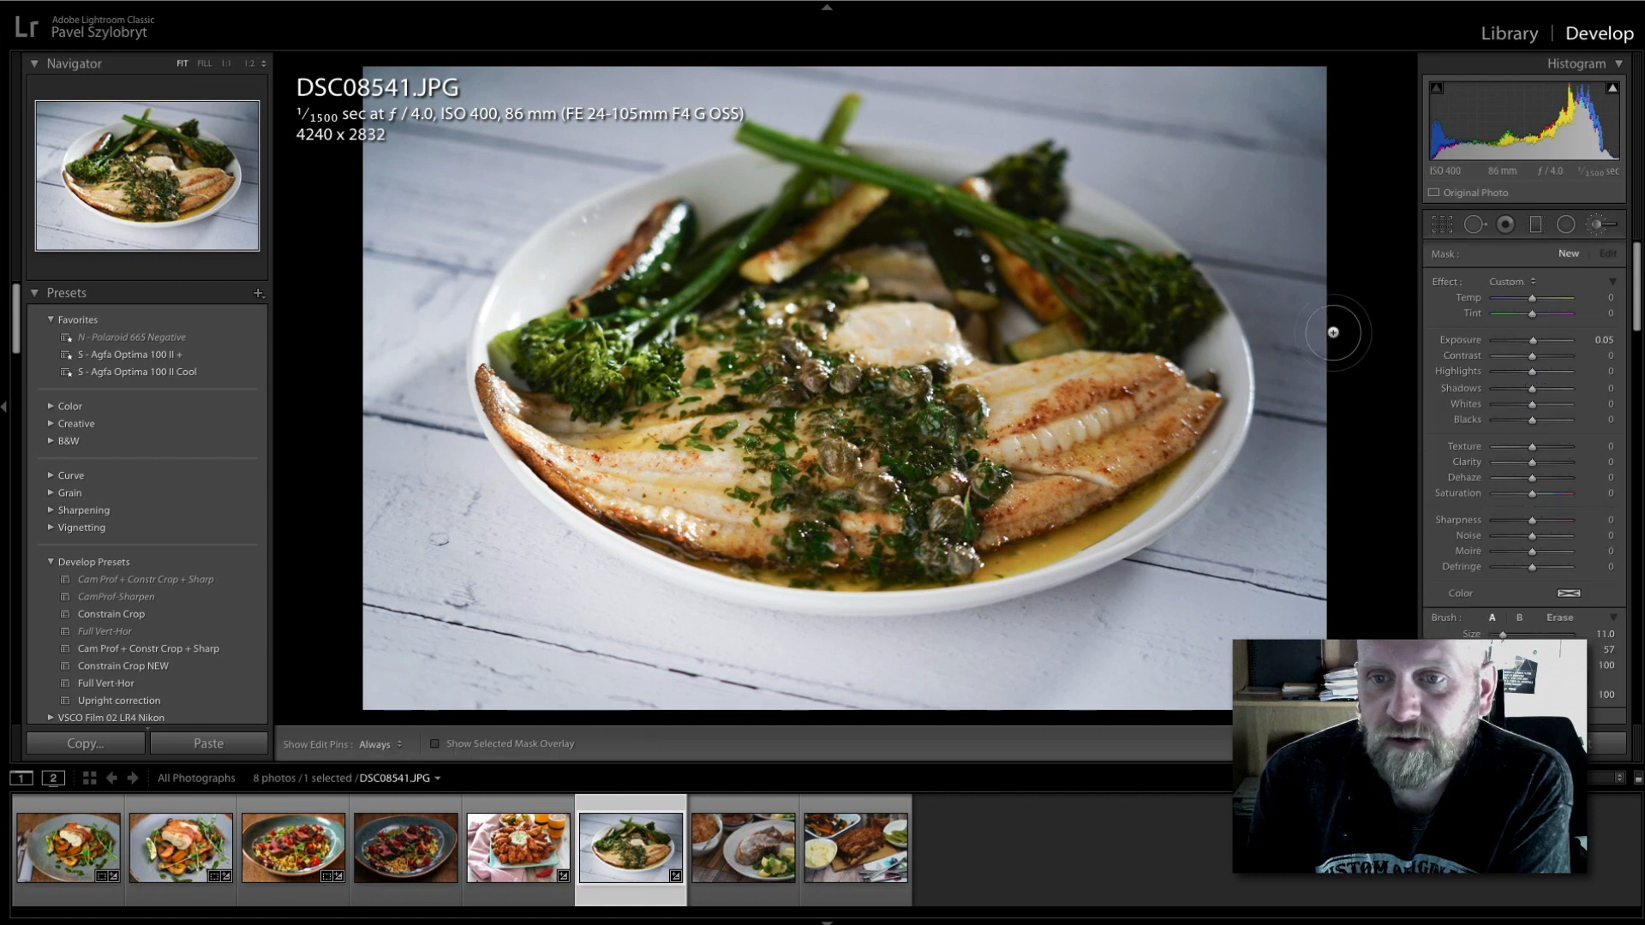
pyautogui.press('h')
pyautogui.scroll(4, 1308, 386)
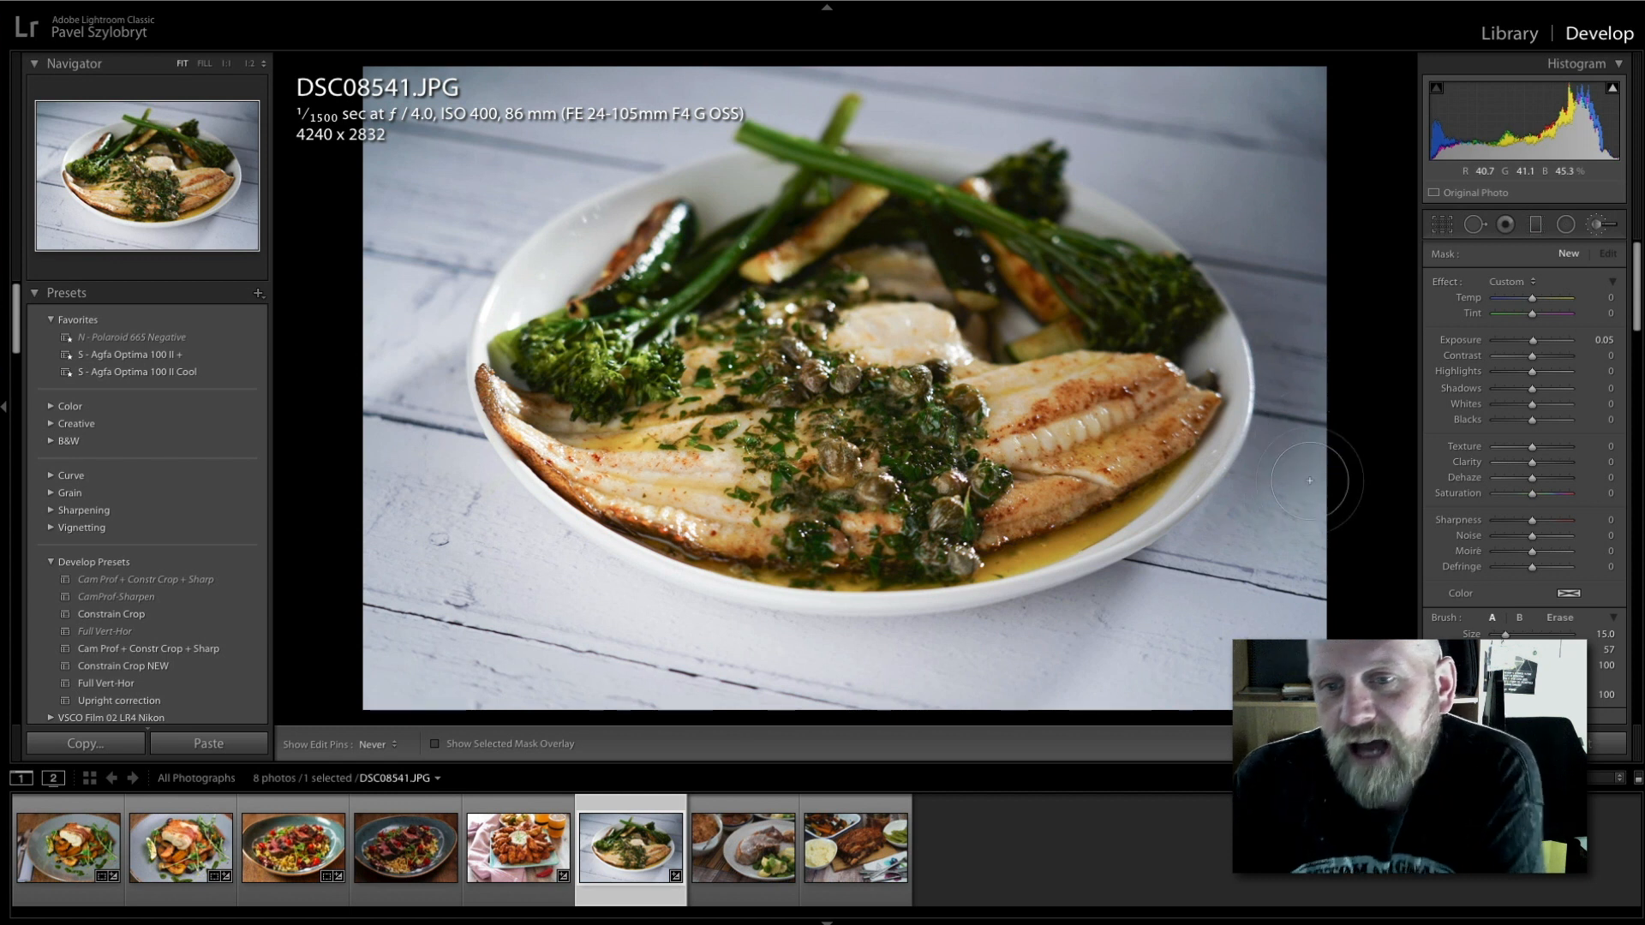
pyautogui.click(1291, 410)
pyautogui.press('h')
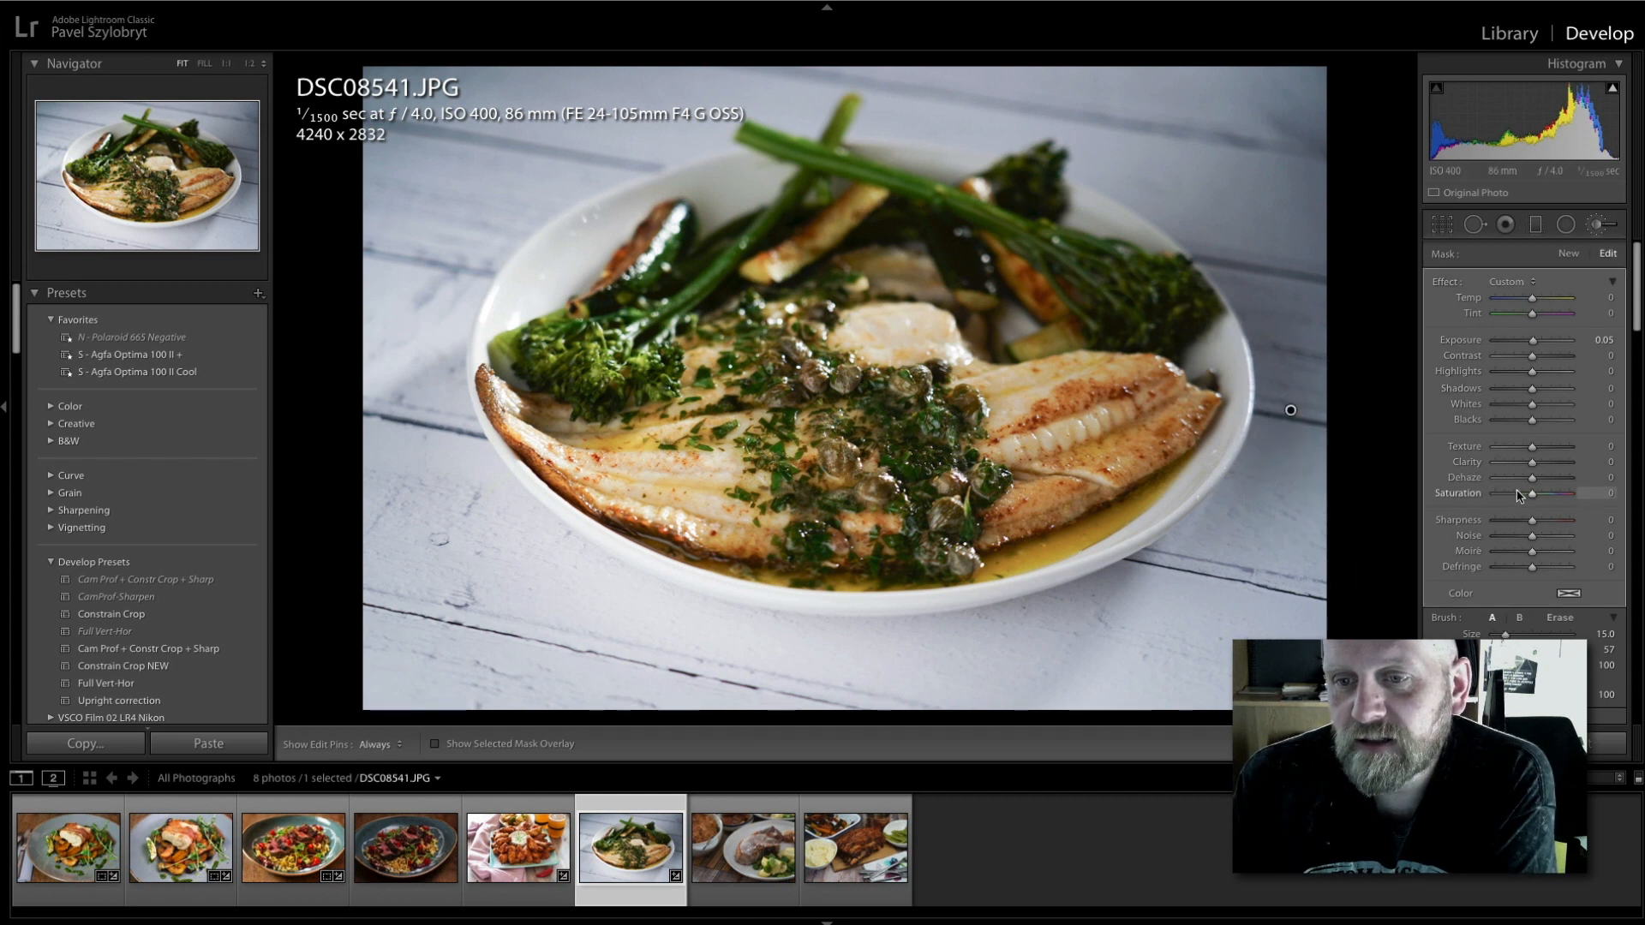
pyautogui.moveTo(1518, 500); pyautogui.dragTo(1512, 499)
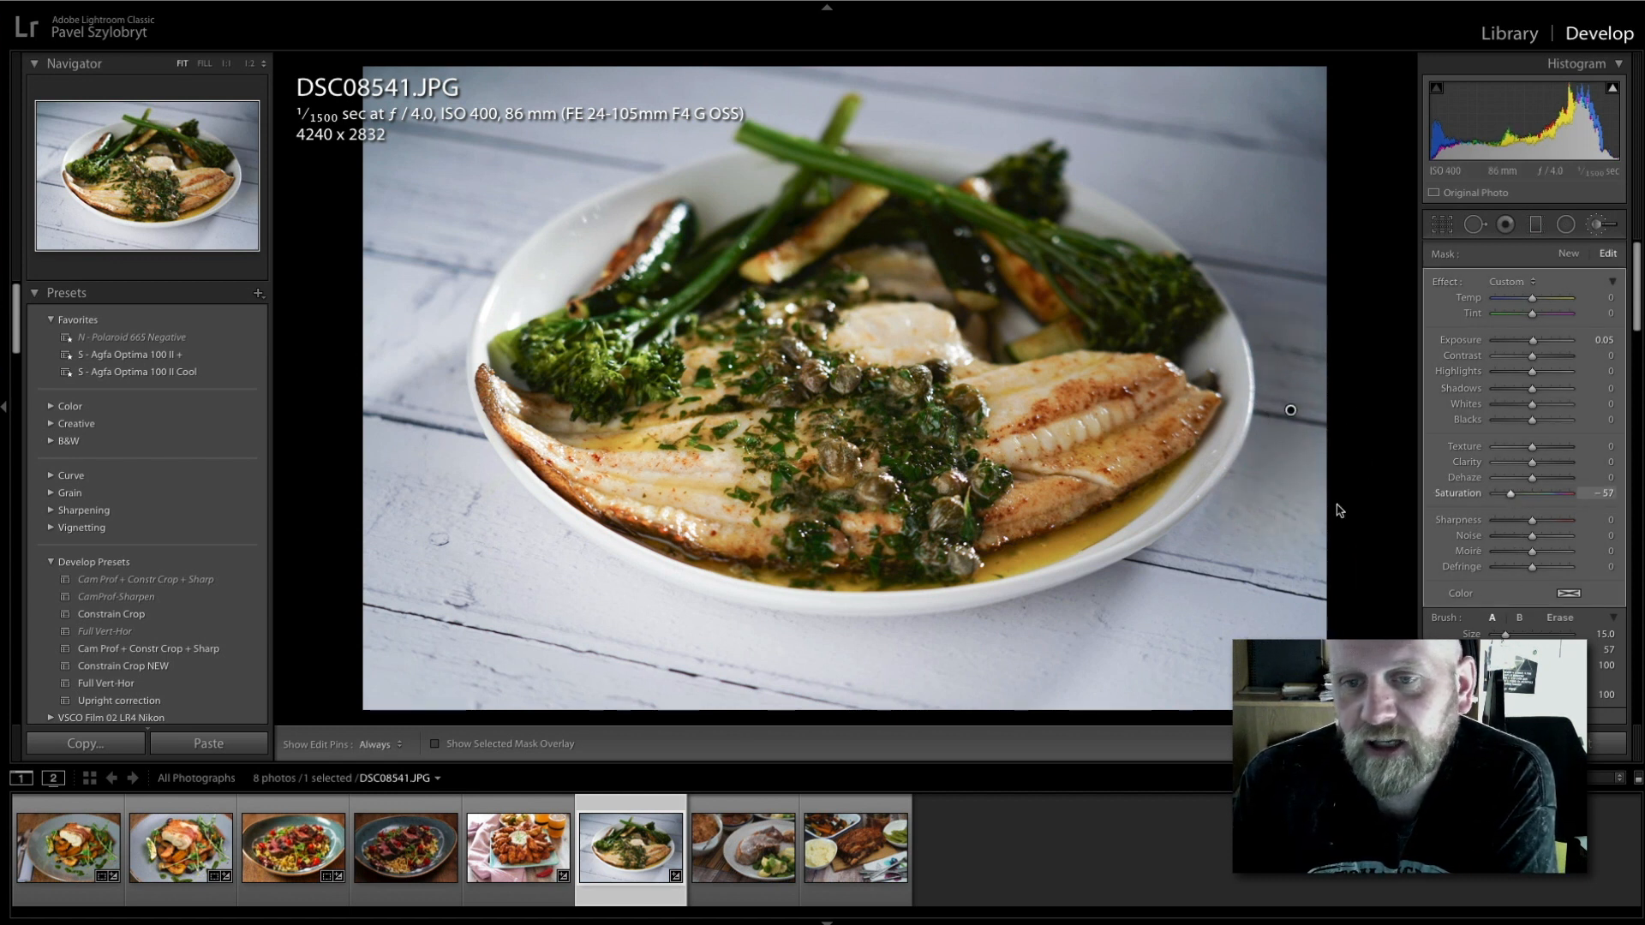
pyautogui.press('h')
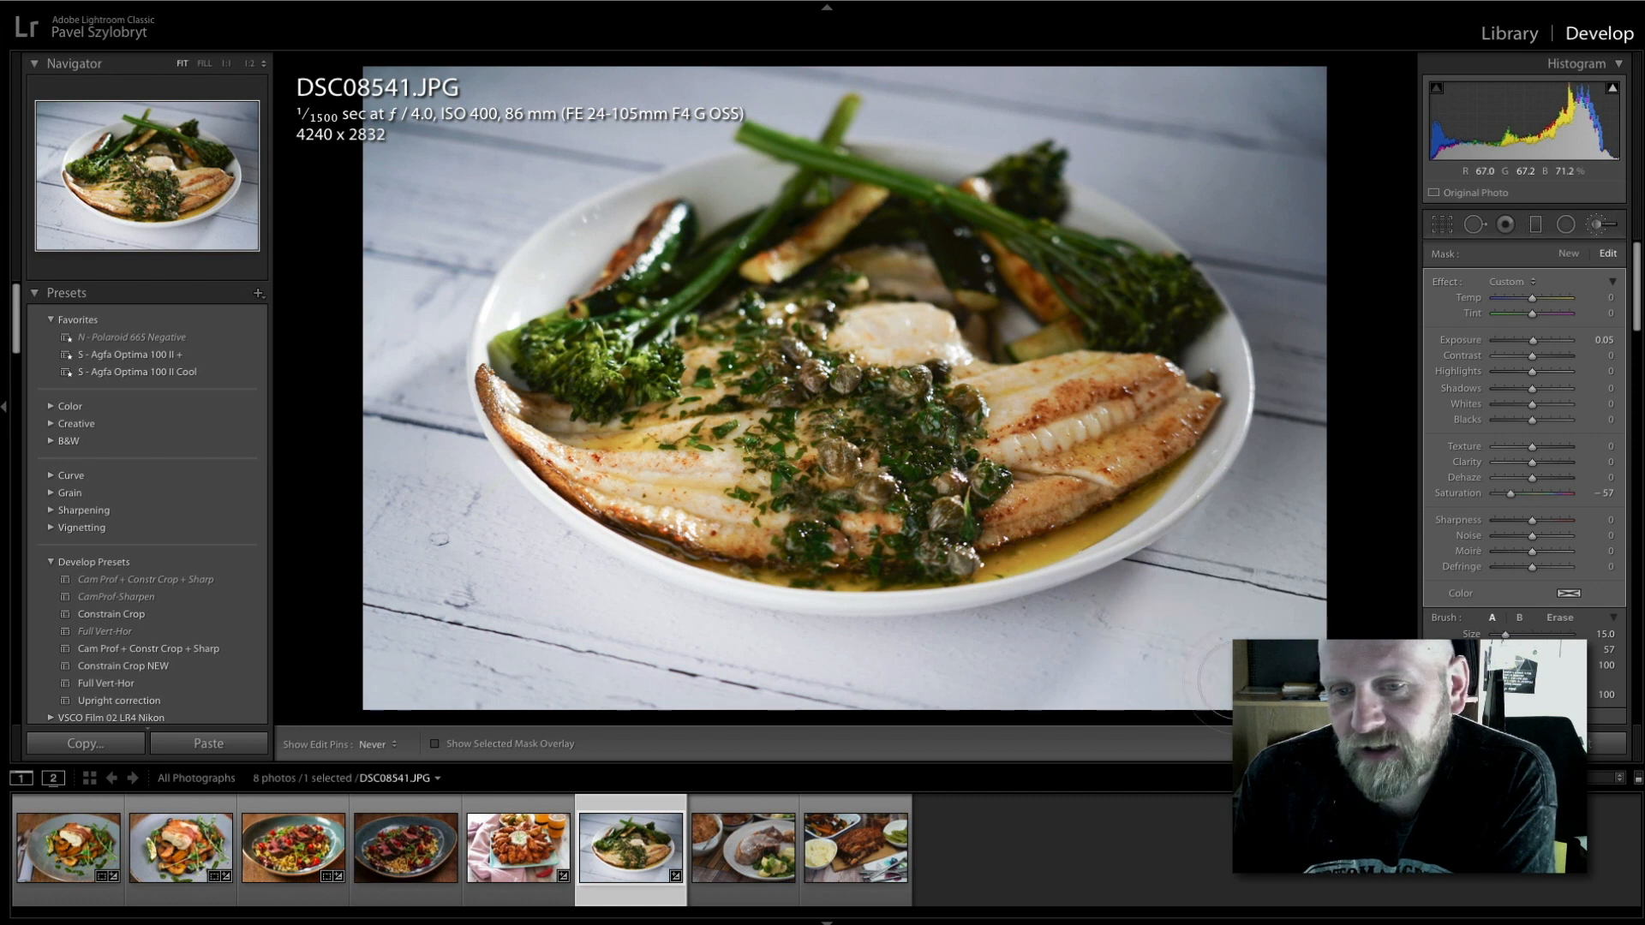
pyautogui.press('h')
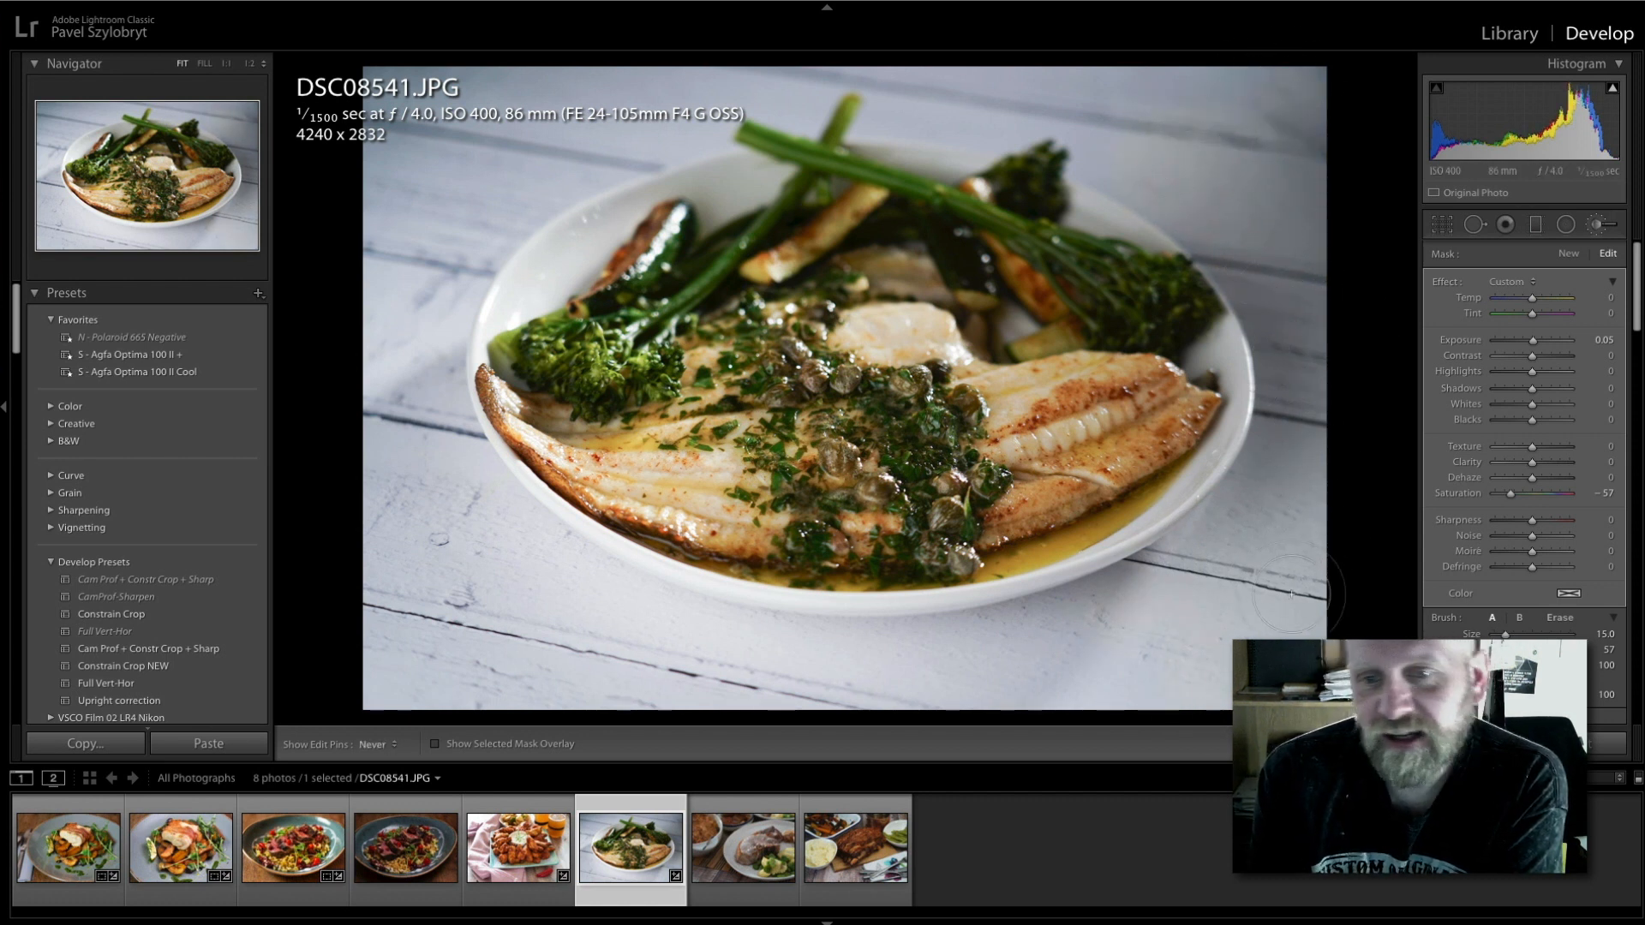
pyautogui.press('h')
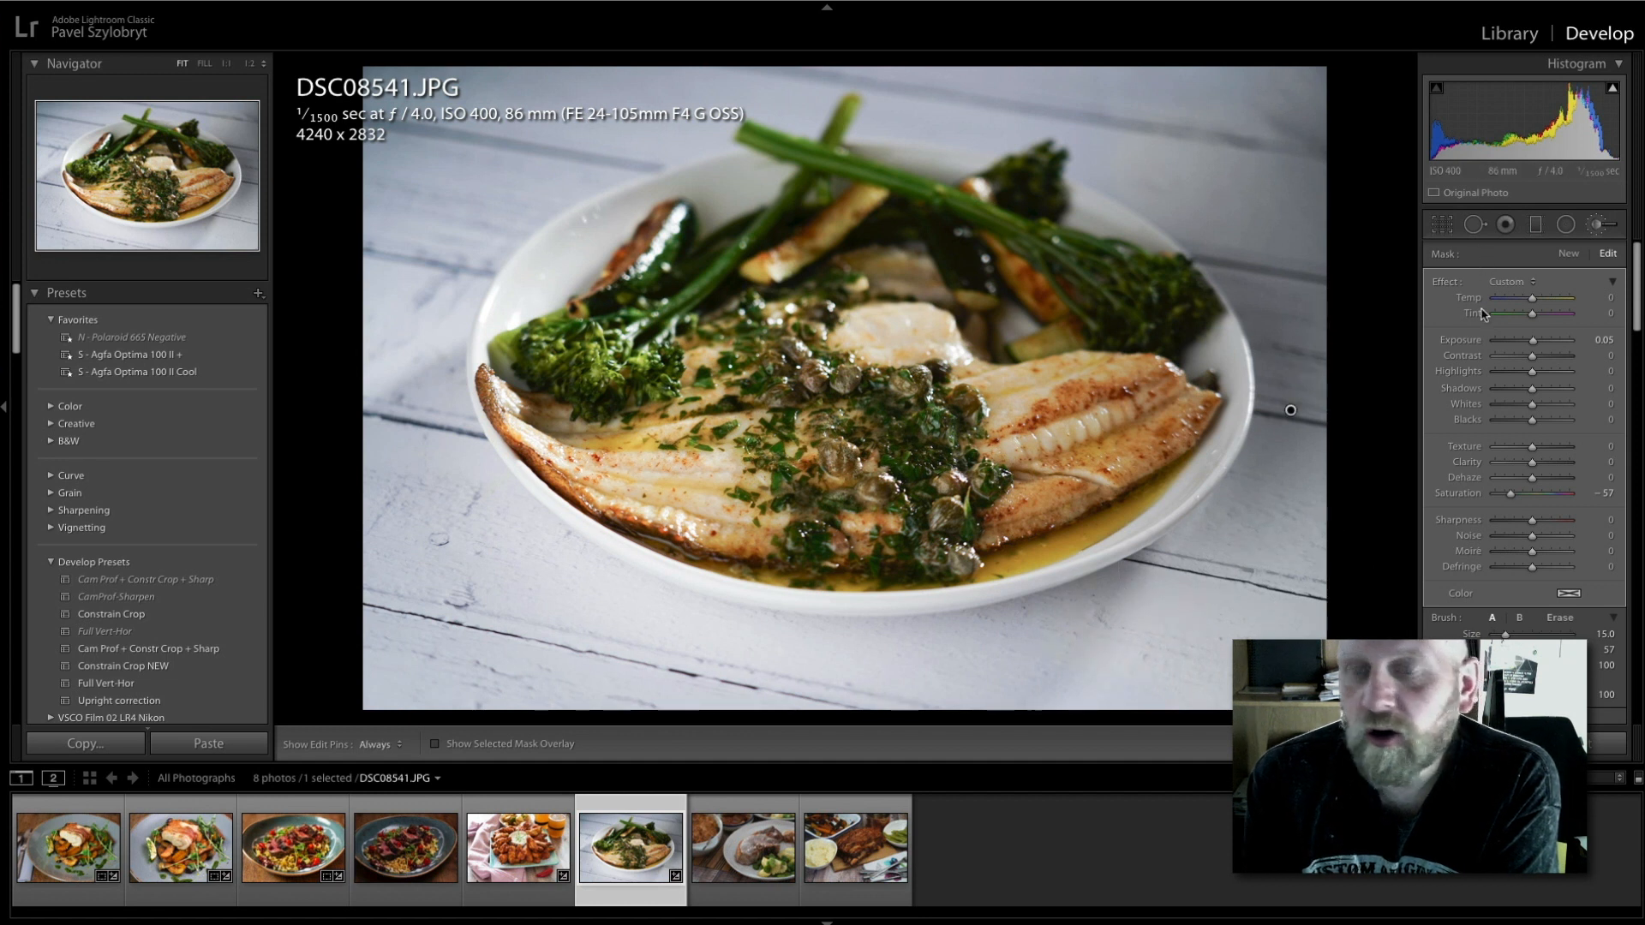
# Set the tabletop brush adjustment's Temp to 12 and extend the painted mask over the remaining background around the plate.
pyautogui.hotkey('ctrl', 'z')
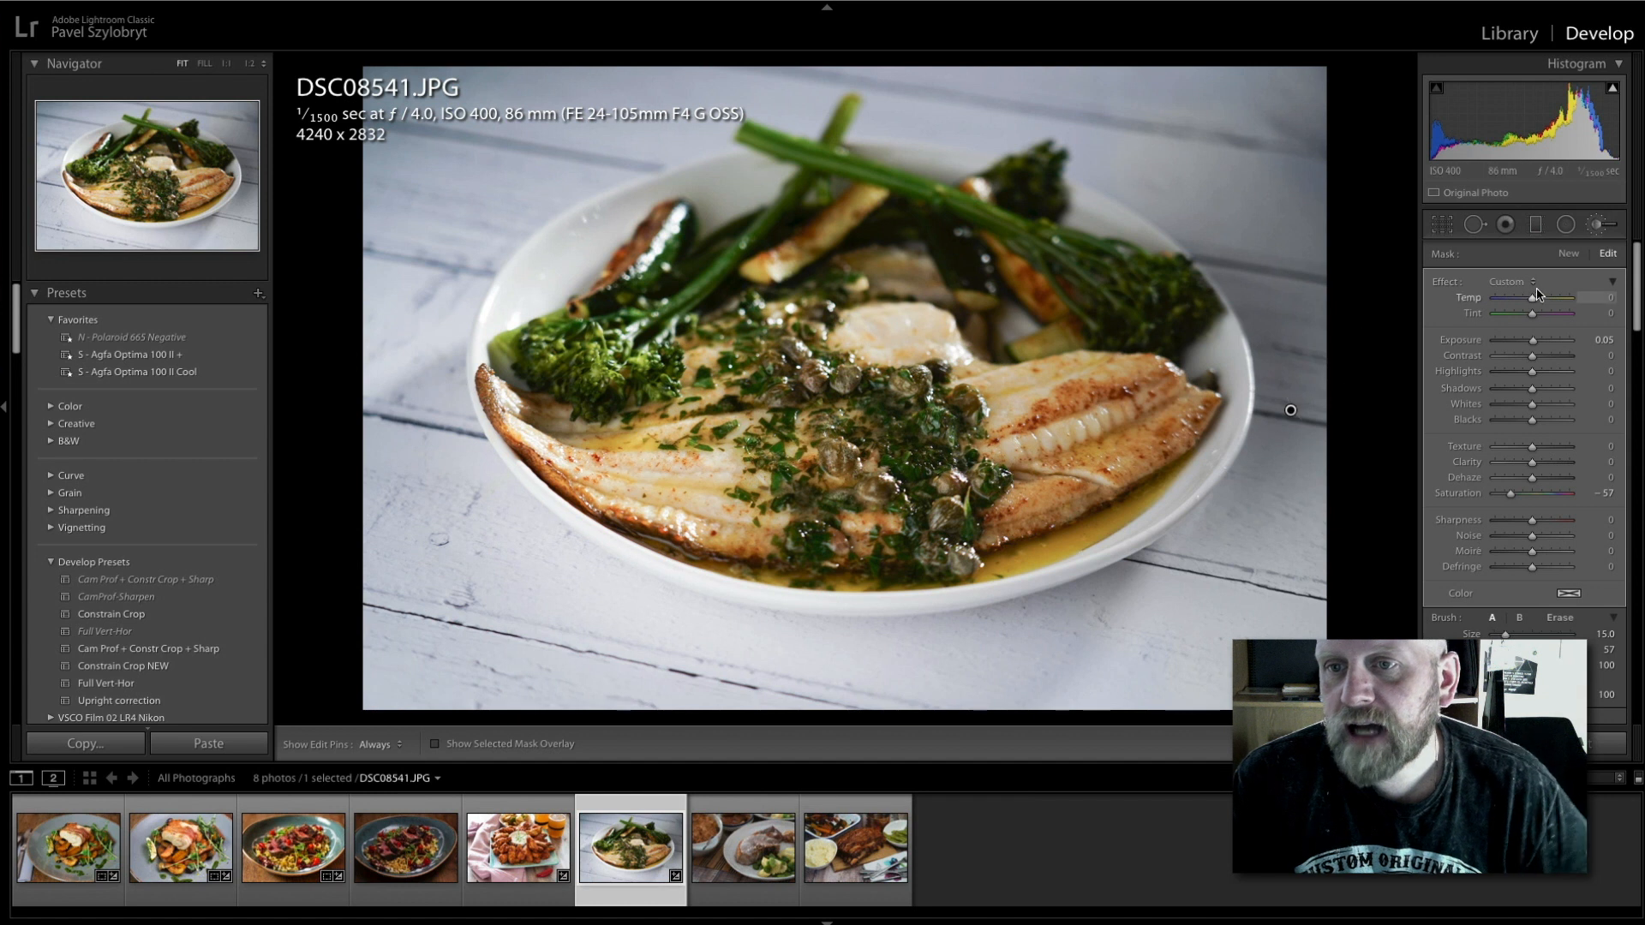
pyautogui.moveTo(1534, 298); pyautogui.dragTo(1536, 298)
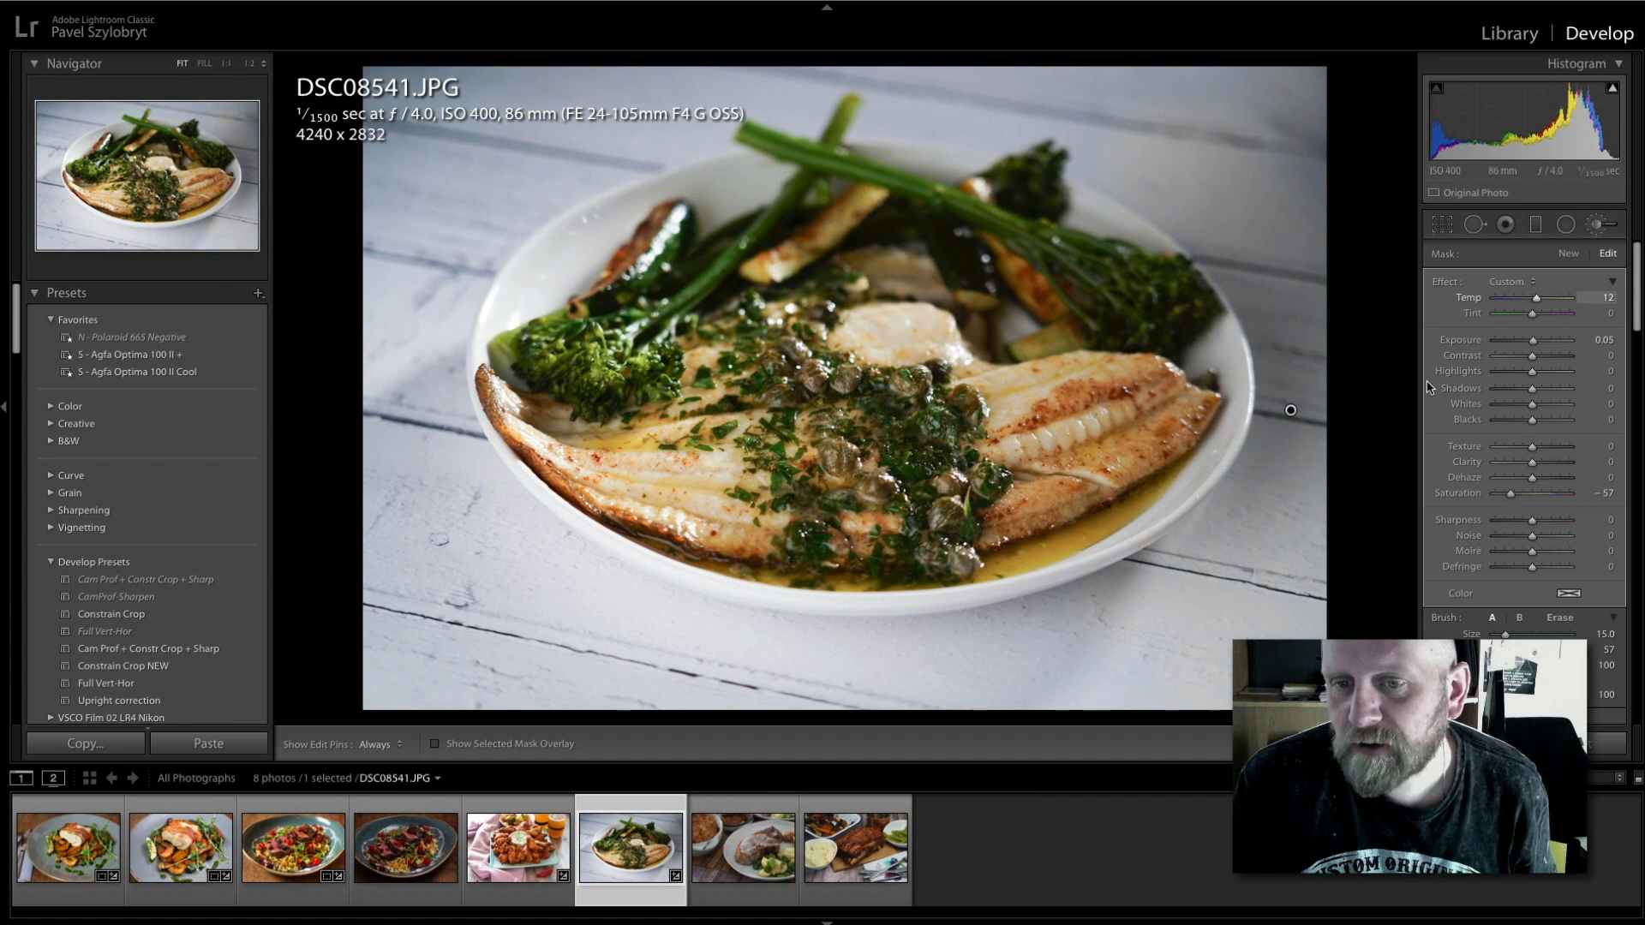
pyautogui.press('h')
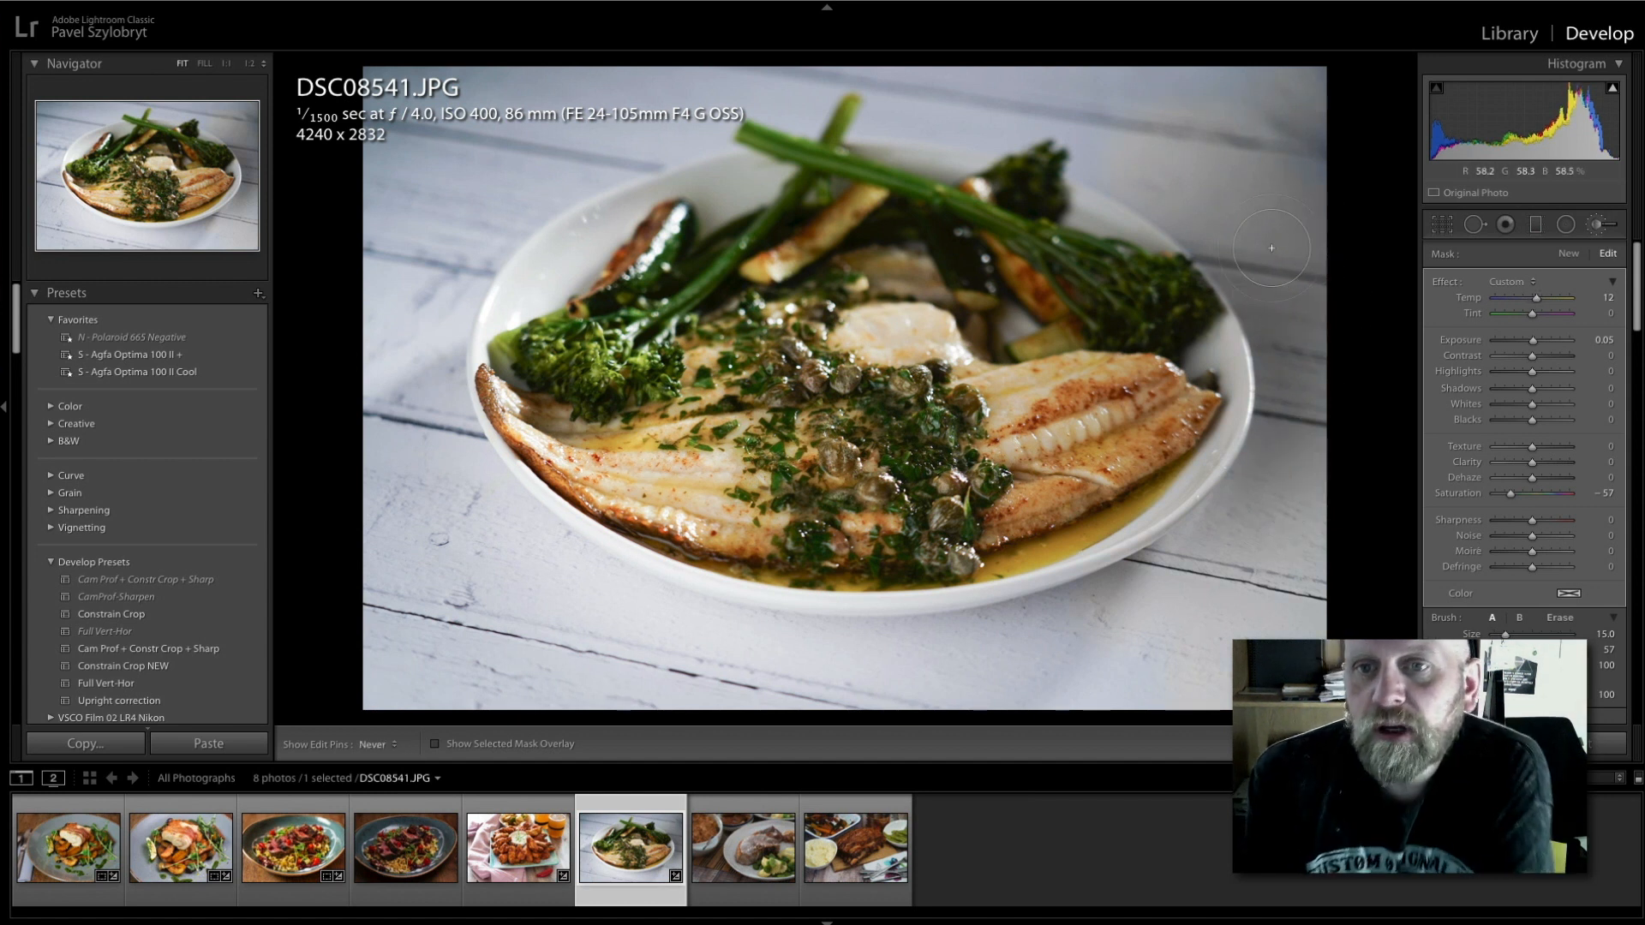
pyautogui.press('h')
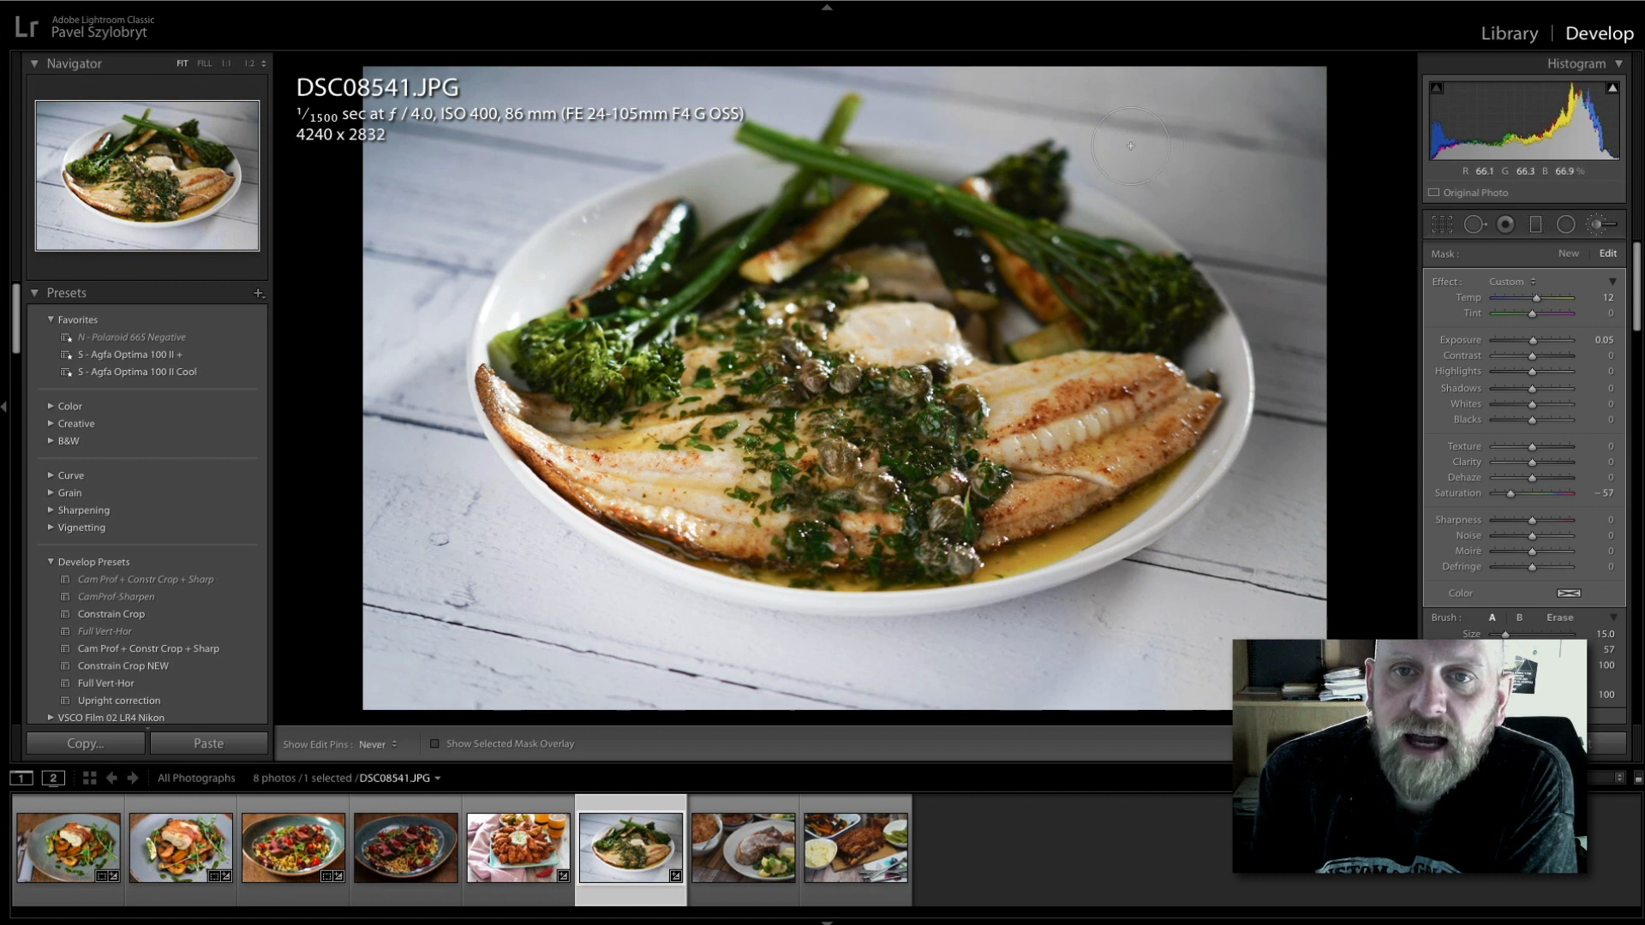
pyautogui.press('h')
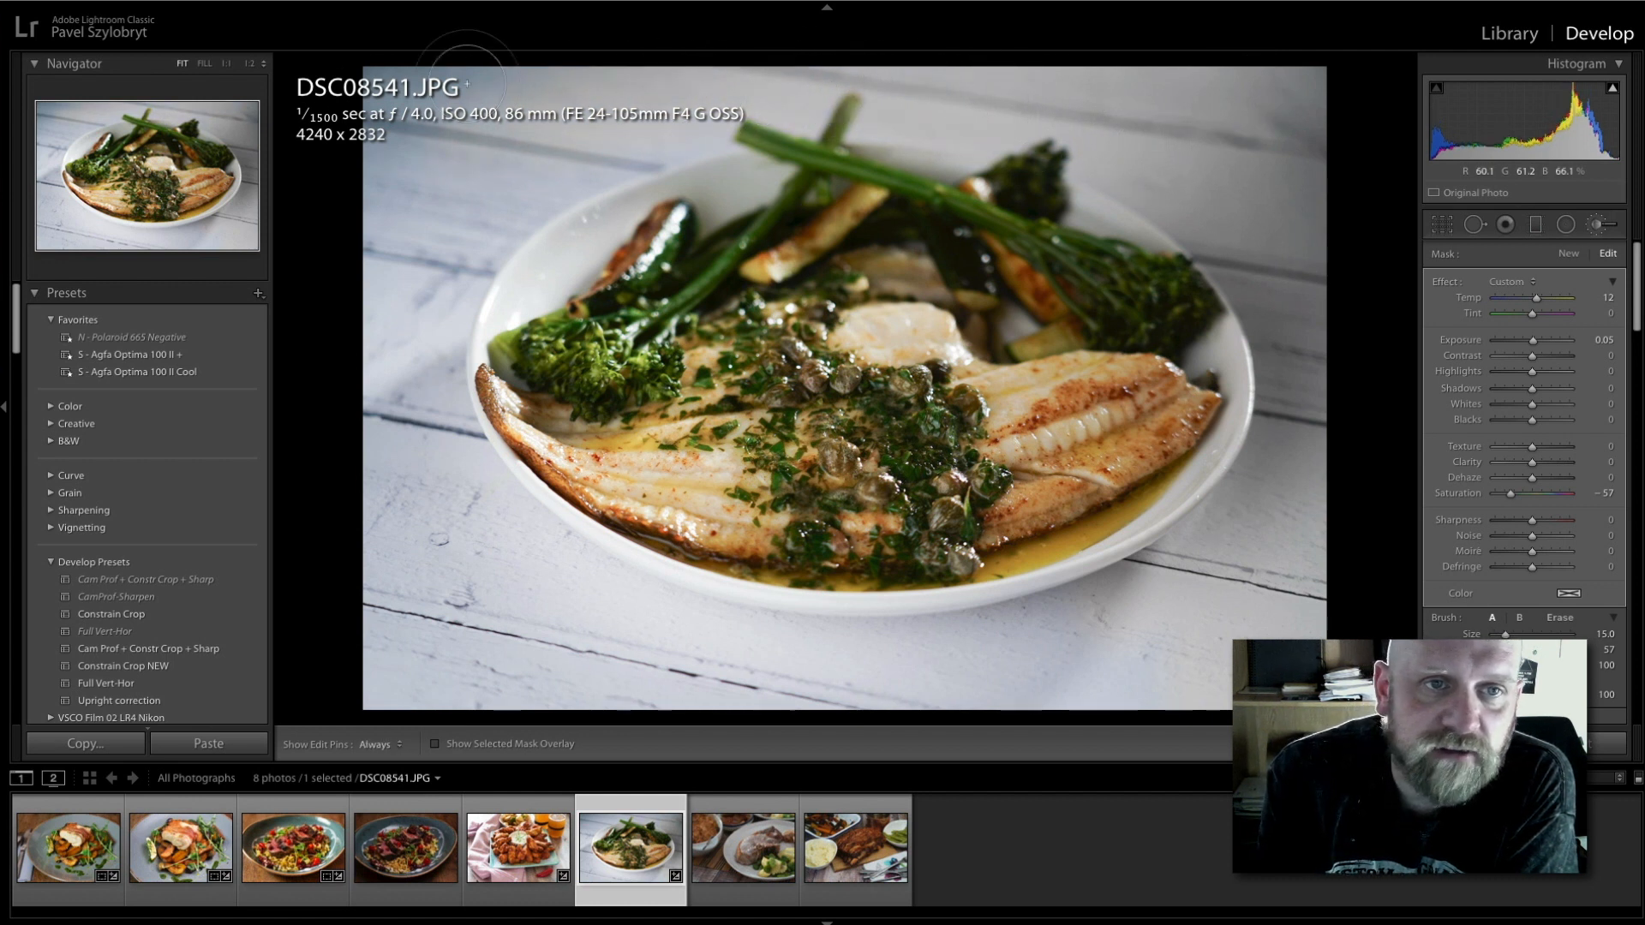
pyautogui.press('h')
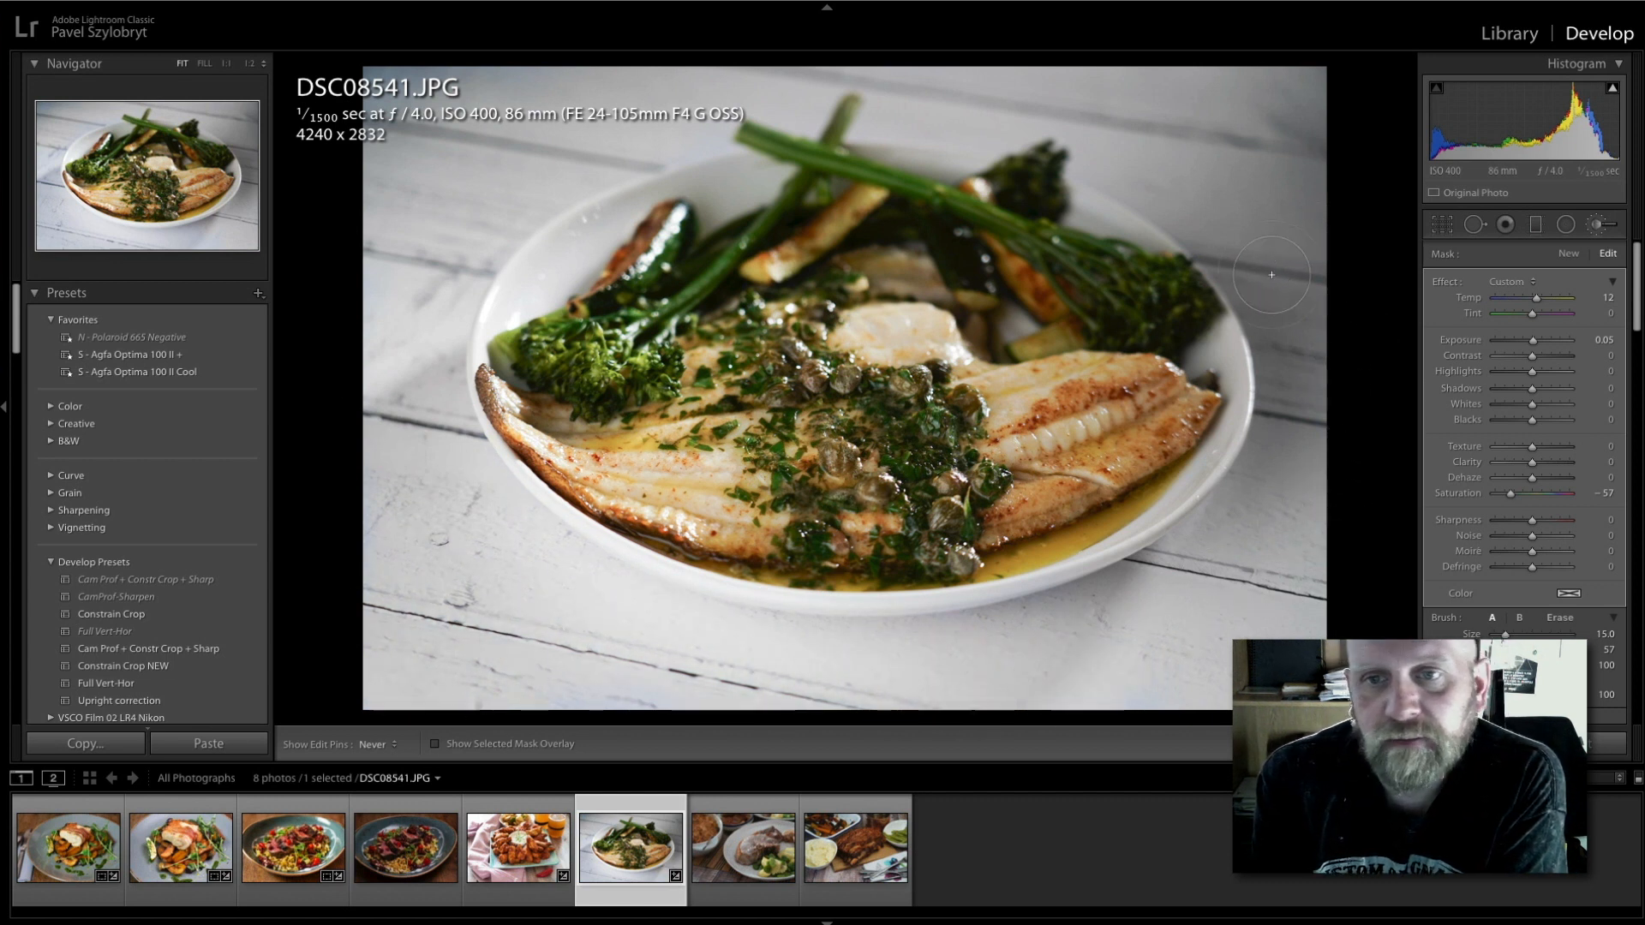
pyautogui.press('h')
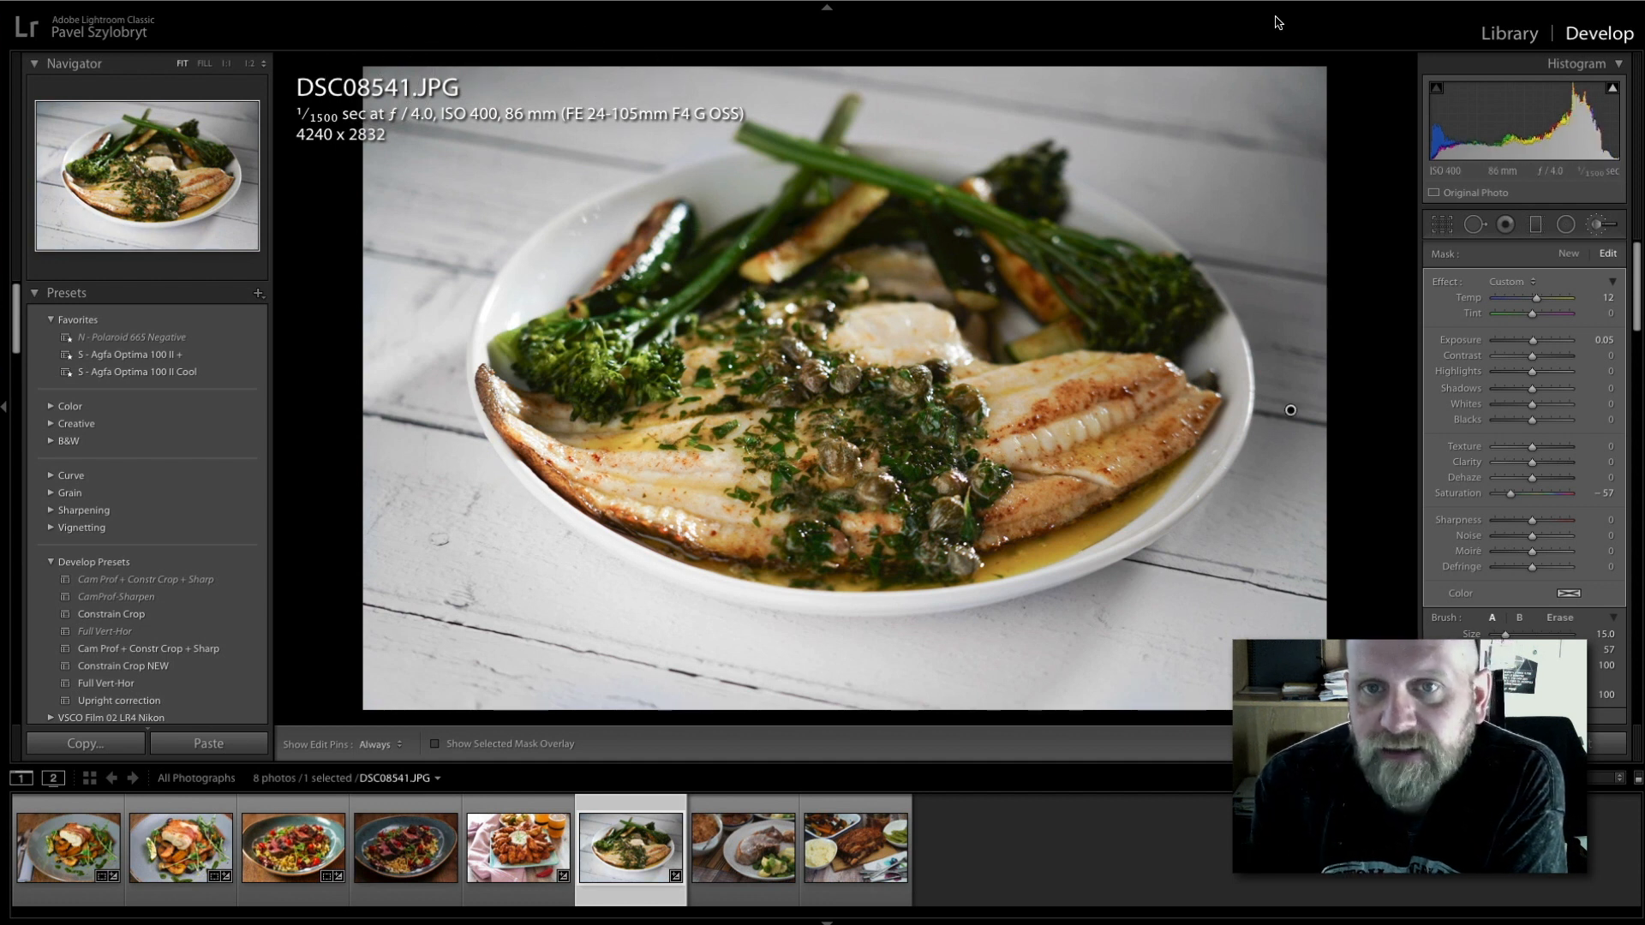
# Add Radial Filters over the vegetables at the back of the plate and the broccoli on the right, raising Shadows in each.
pyautogui.click(1564, 226)
pyautogui.moveTo(889, 243); pyautogui.dragTo(1179, 344)
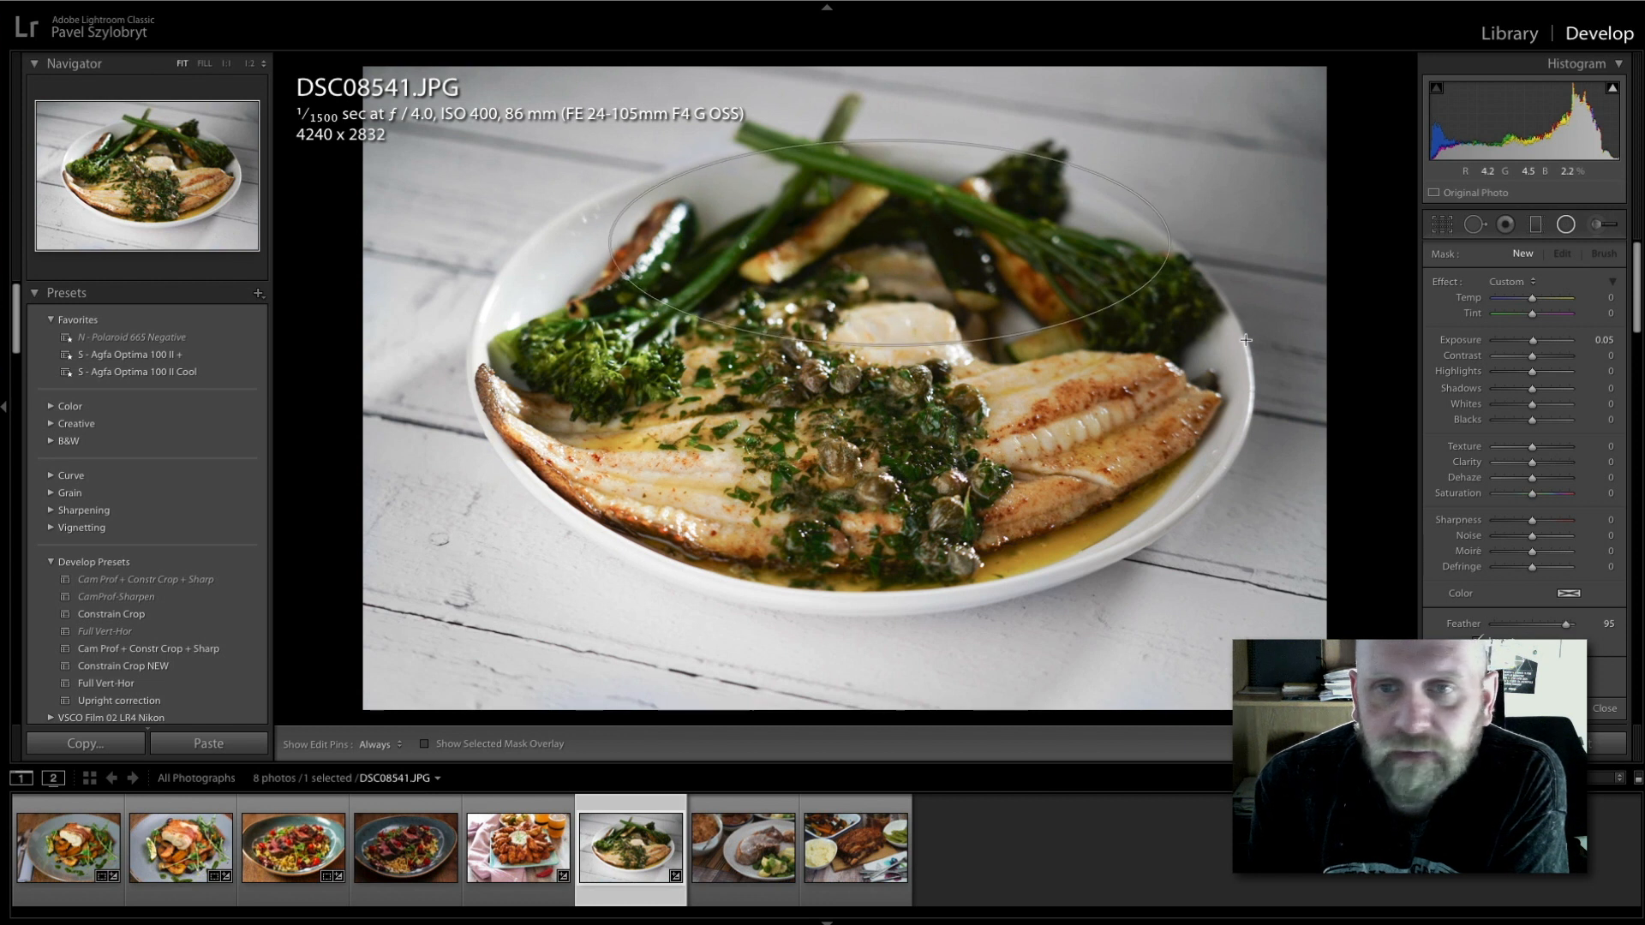
pyautogui.doubleClick(1547, 393)
pyautogui.moveTo(1159, 323); pyautogui.dragTo(1232, 379)
pyautogui.moveTo(1533, 389); pyautogui.dragTo(1547, 393)
# Add Radial Filters over the left broccoli with Shadows 35 and over the green stems beside it with Shadows 23.
pyautogui.moveTo(574, 379); pyautogui.dragTo(654, 424)
pyautogui.moveTo(1549, 392); pyautogui.dragTo(1547, 395)
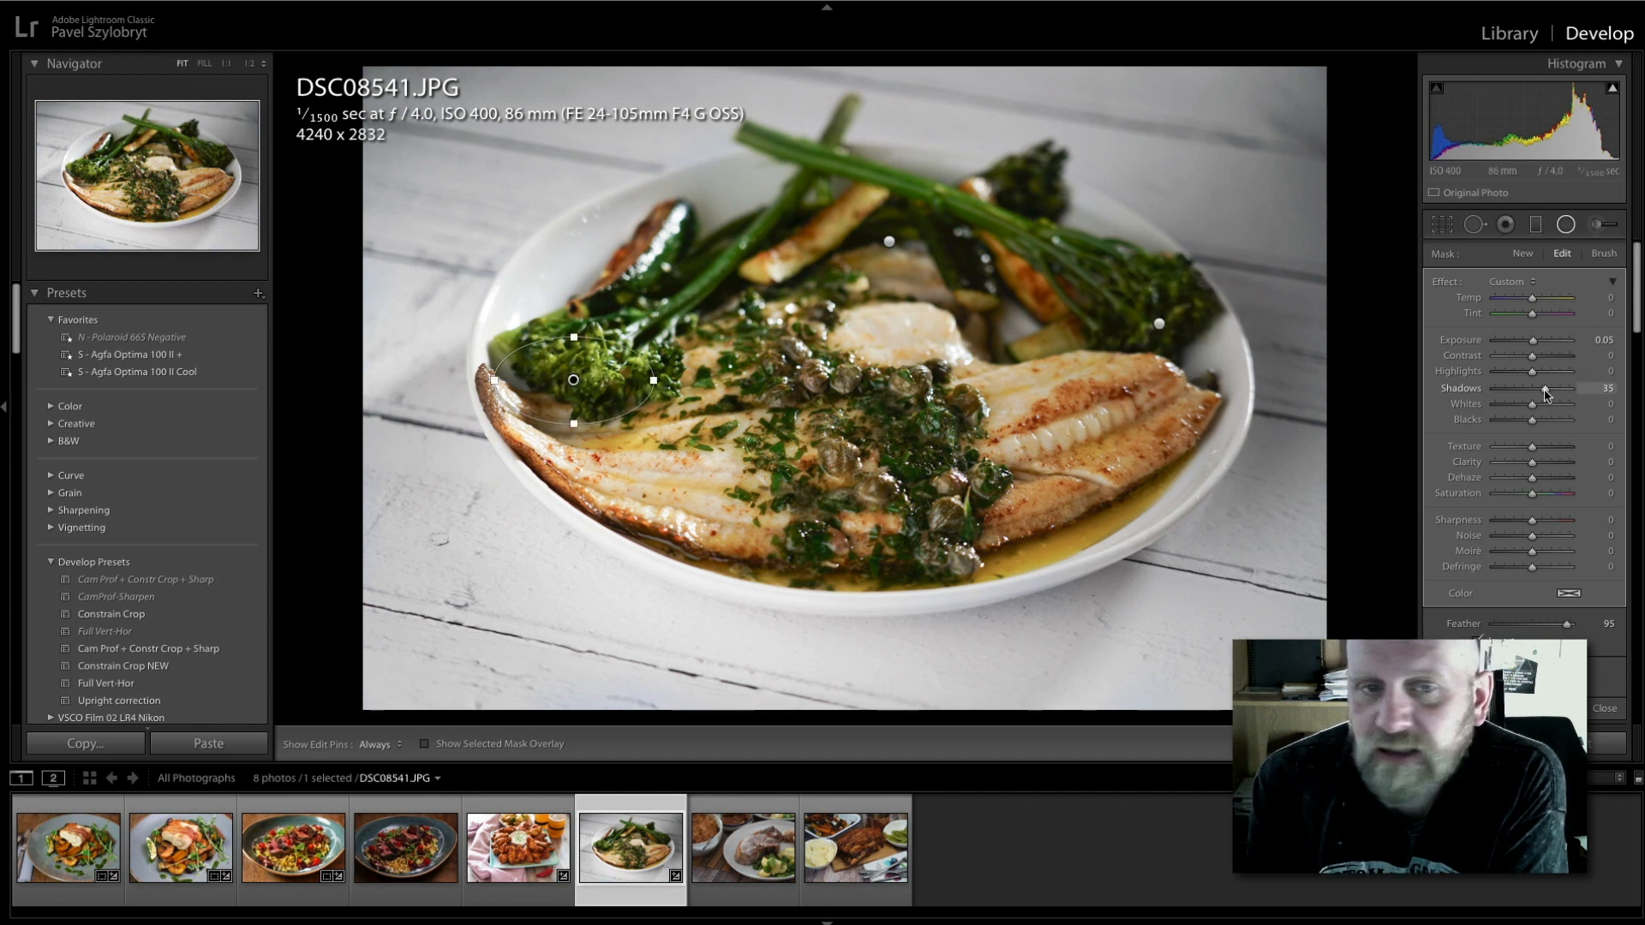
pyautogui.doubleClick(1541, 392)
pyautogui.moveTo(707, 292); pyautogui.dragTo(791, 334)
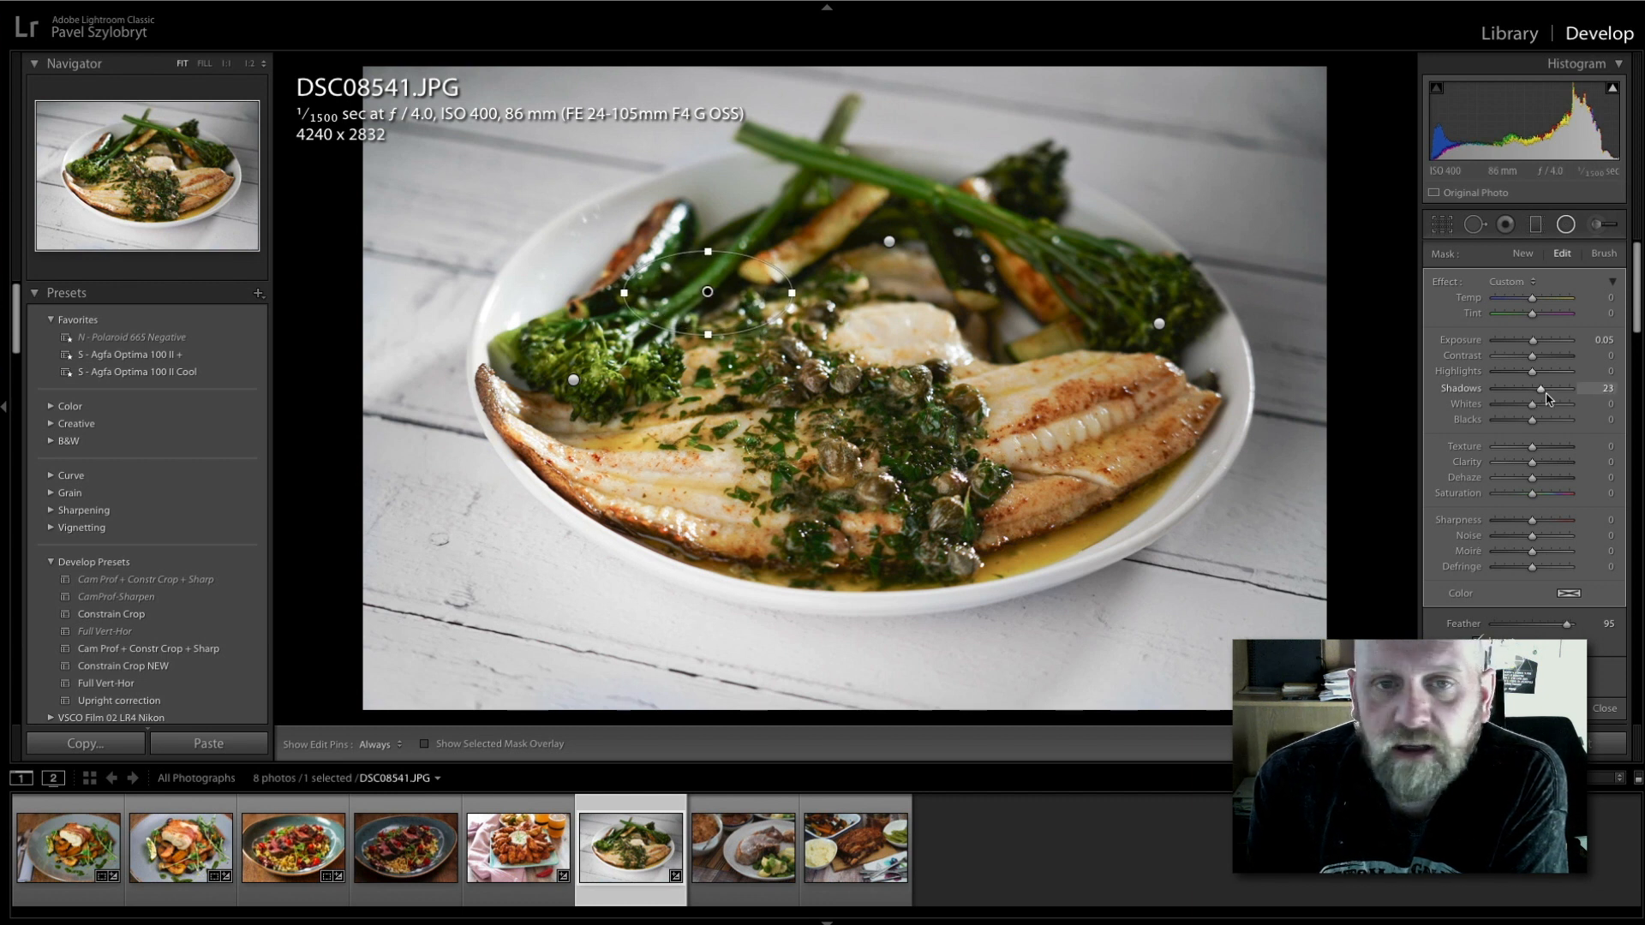
# Add Radial Filters over the fish's front edge with Shadows 36 and over the rear broccoli floret with raised Shadows.
pyautogui.moveTo(867, 545); pyautogui.dragTo(1237, 533)
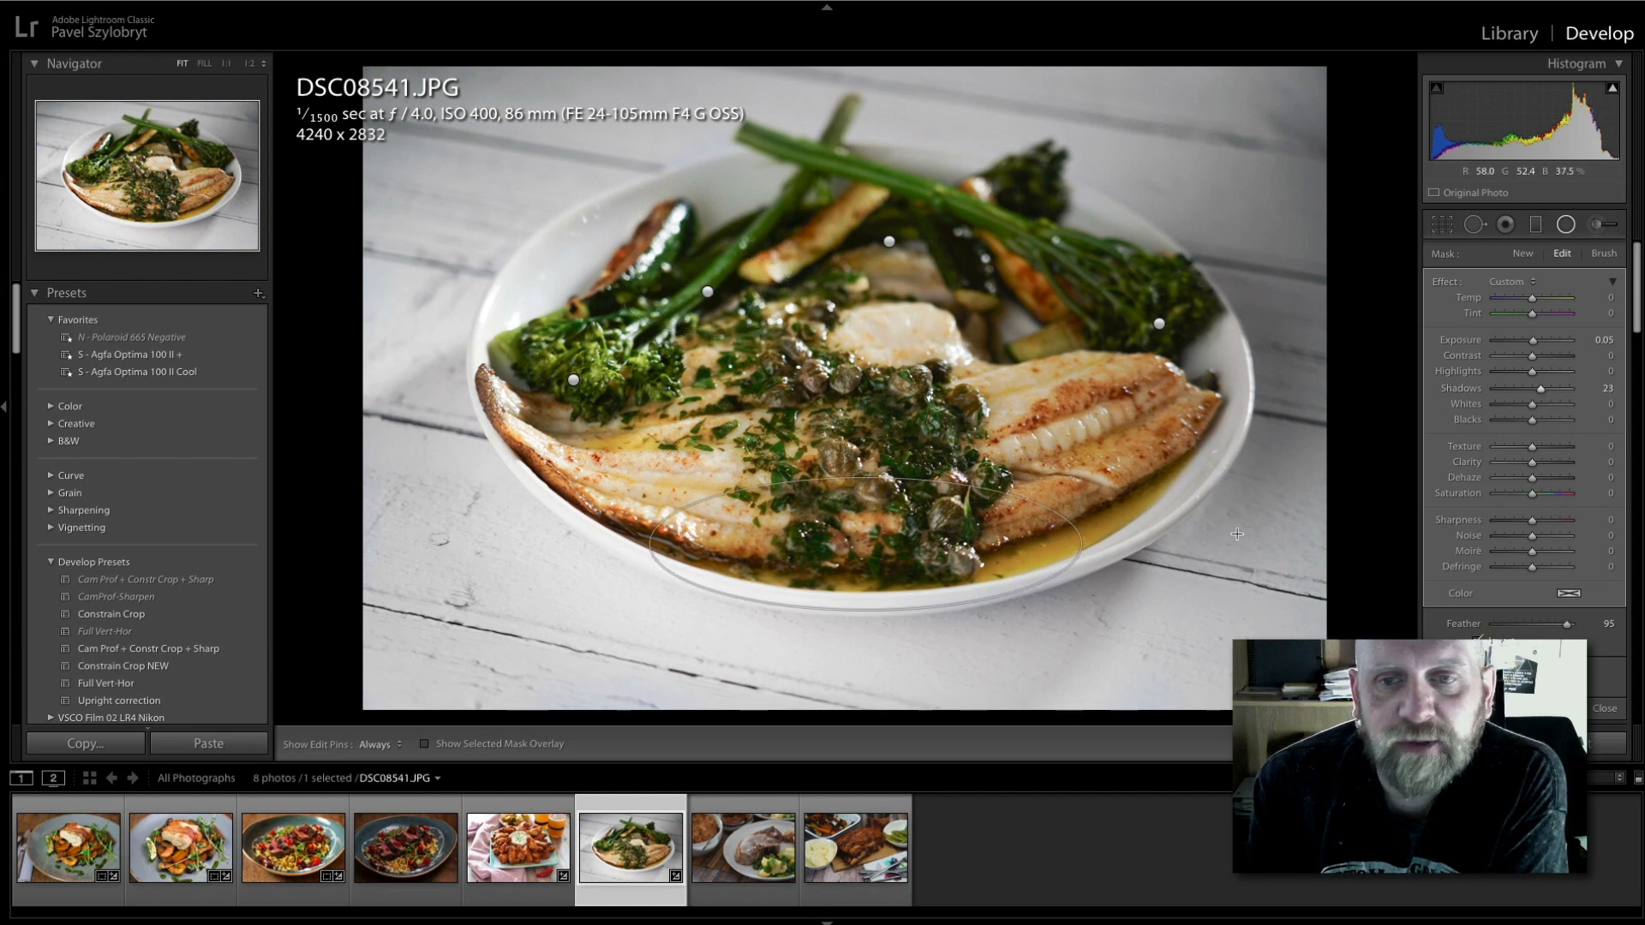
pyautogui.moveTo(1540, 388); pyautogui.dragTo(1546, 394)
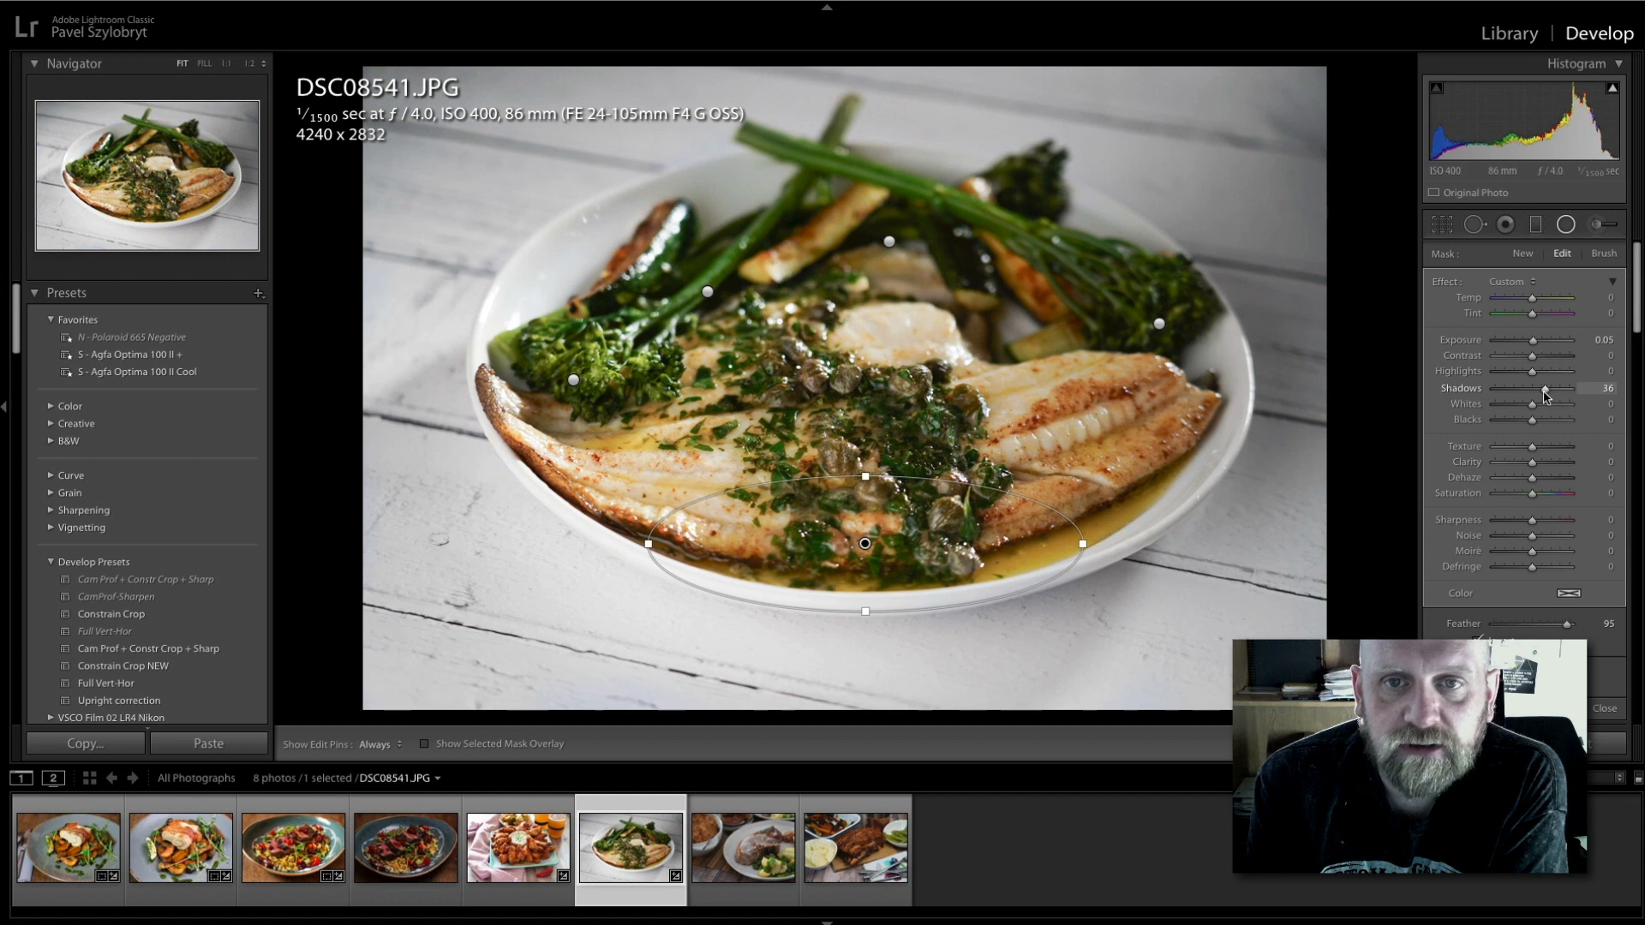
pyautogui.moveTo(1028, 182); pyautogui.dragTo(1093, 241)
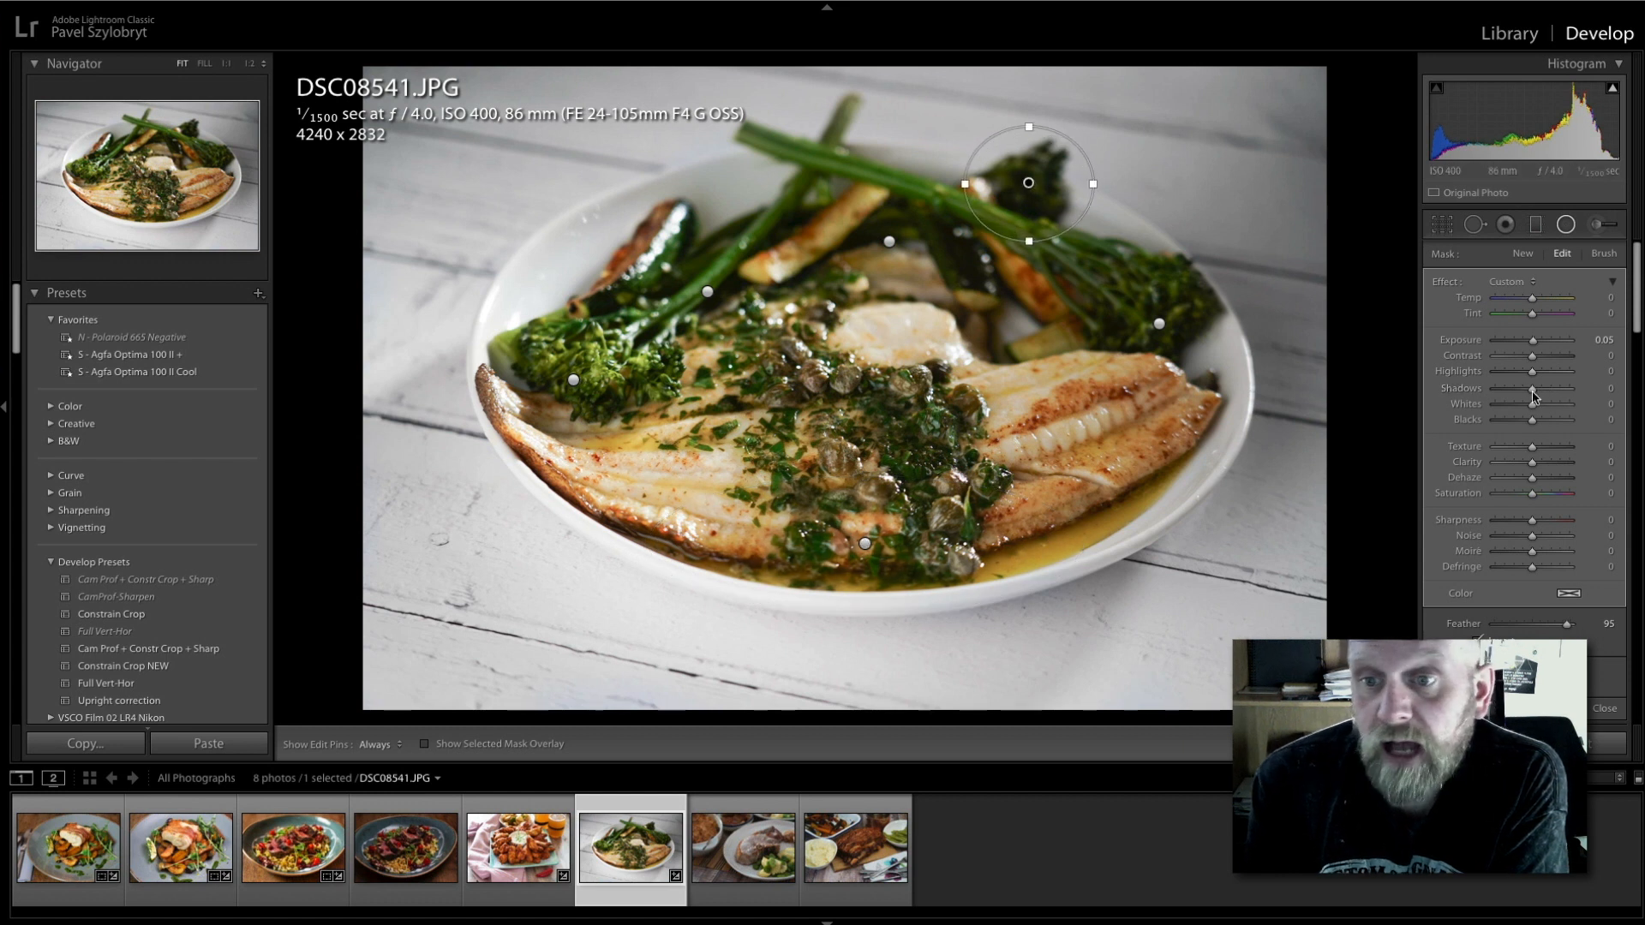
pyautogui.moveTo(1534, 396); pyautogui.dragTo(1548, 393)
# Brighten the photo's upper-right and upper-left corners with diagonal Graduated Filters at Exposure 1.21.
pyautogui.click(1535, 224)
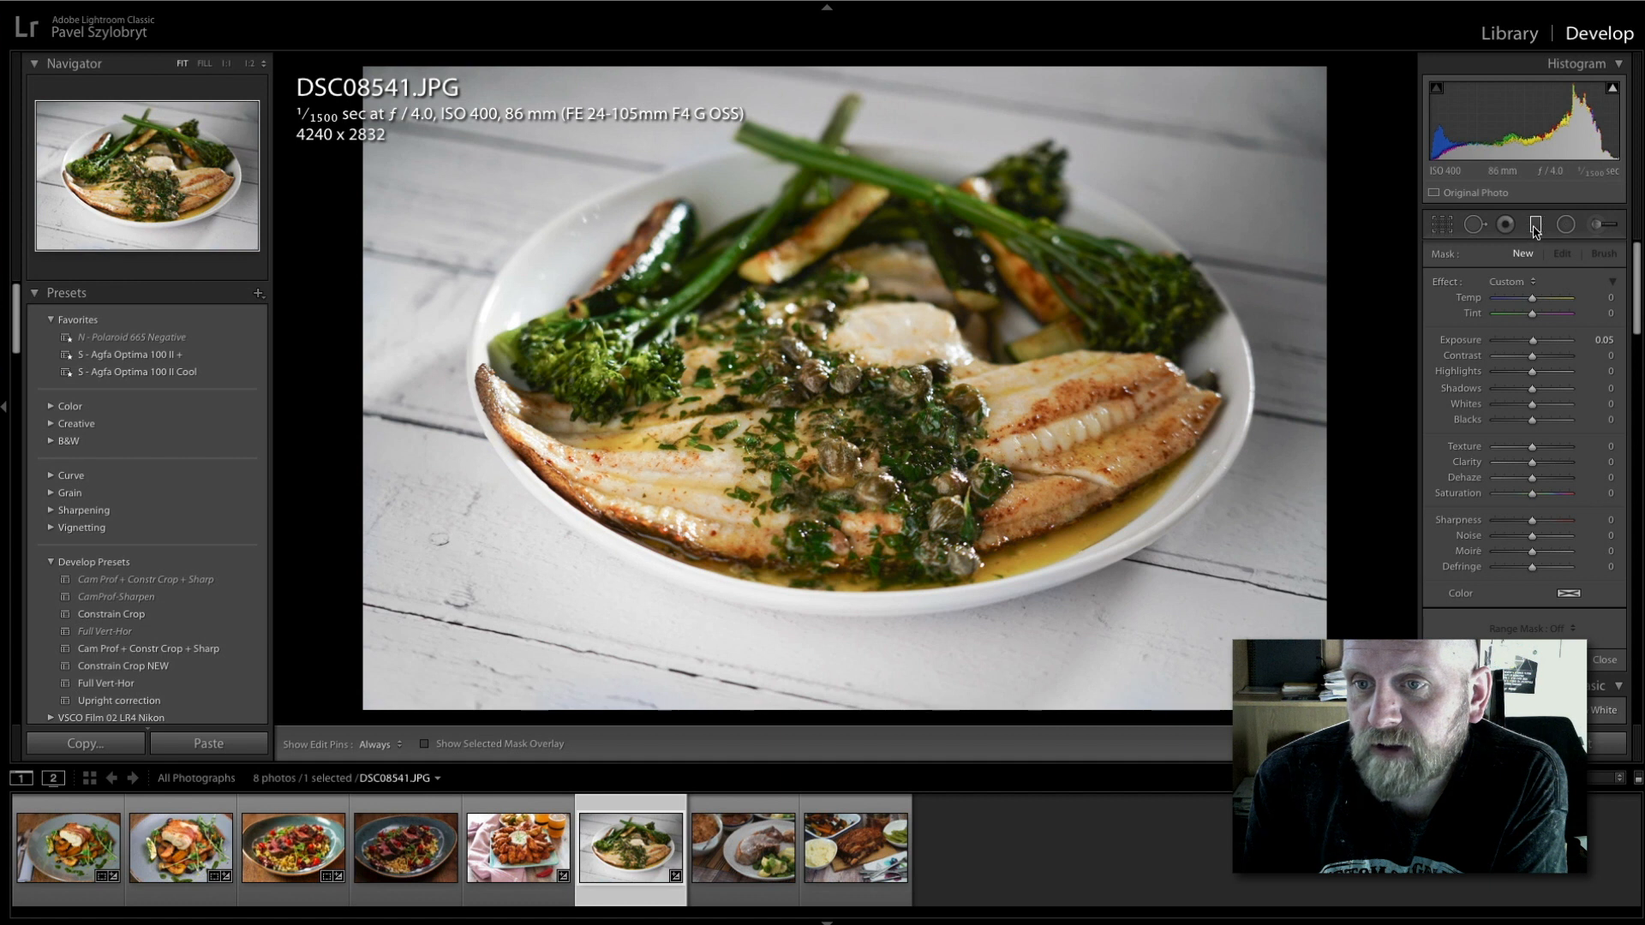
pyautogui.moveTo(1273, 170); pyautogui.dragTo(1002, 437)
pyautogui.moveTo(1533, 342); pyautogui.dragTo(1546, 350)
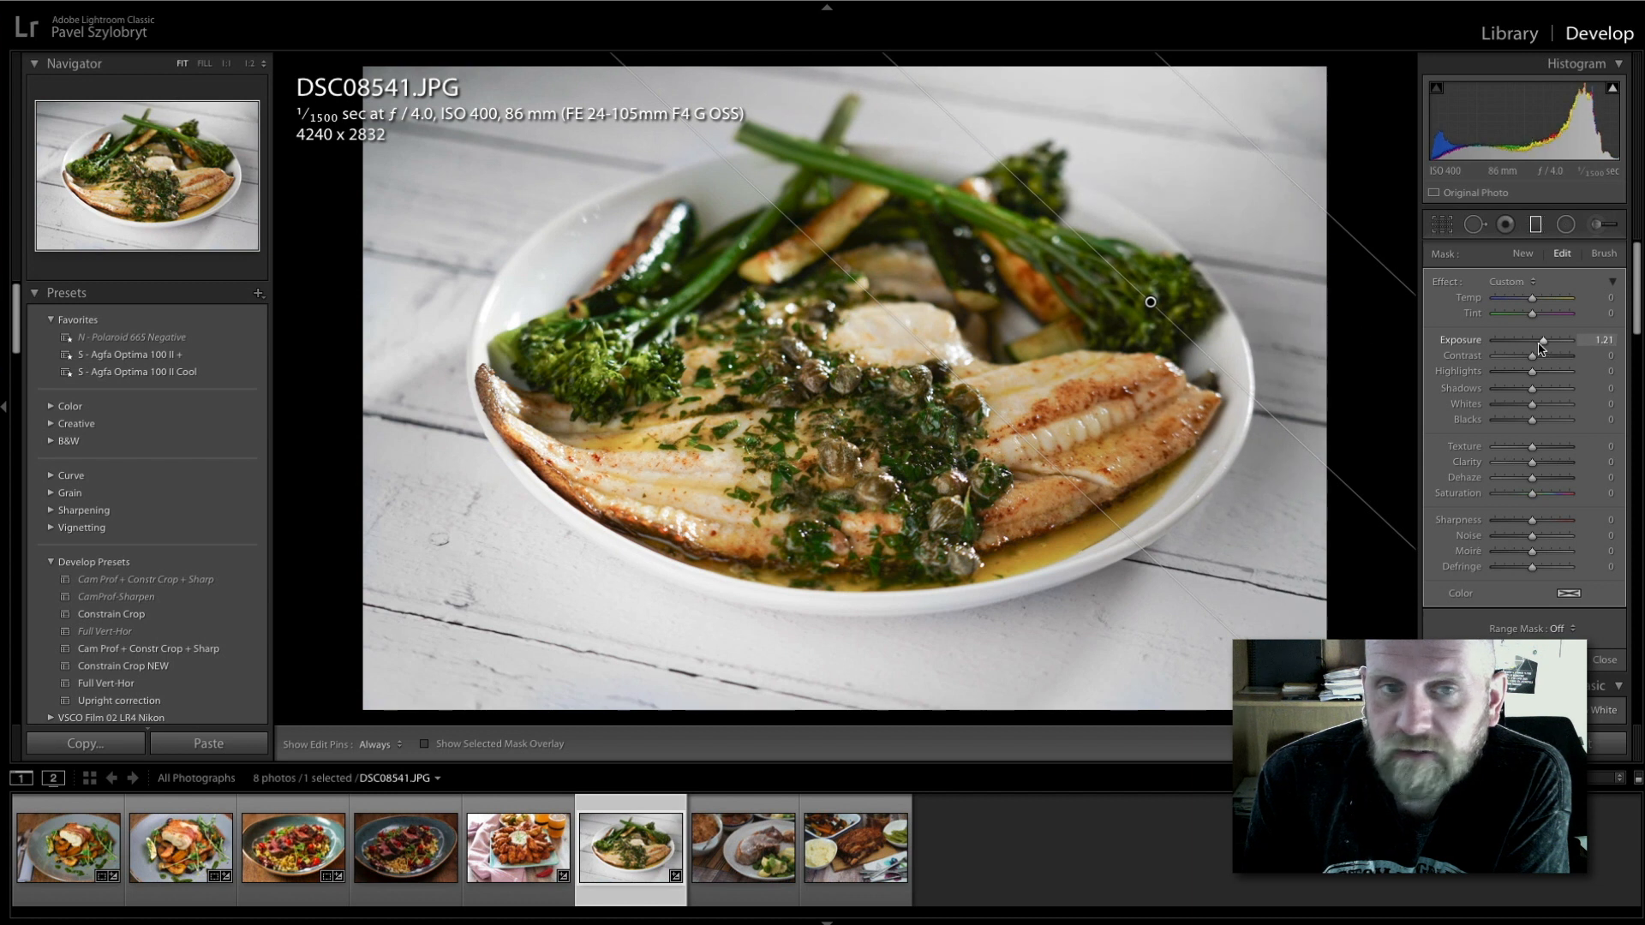
pyautogui.moveTo(378, 167); pyautogui.dragTo(643, 508)
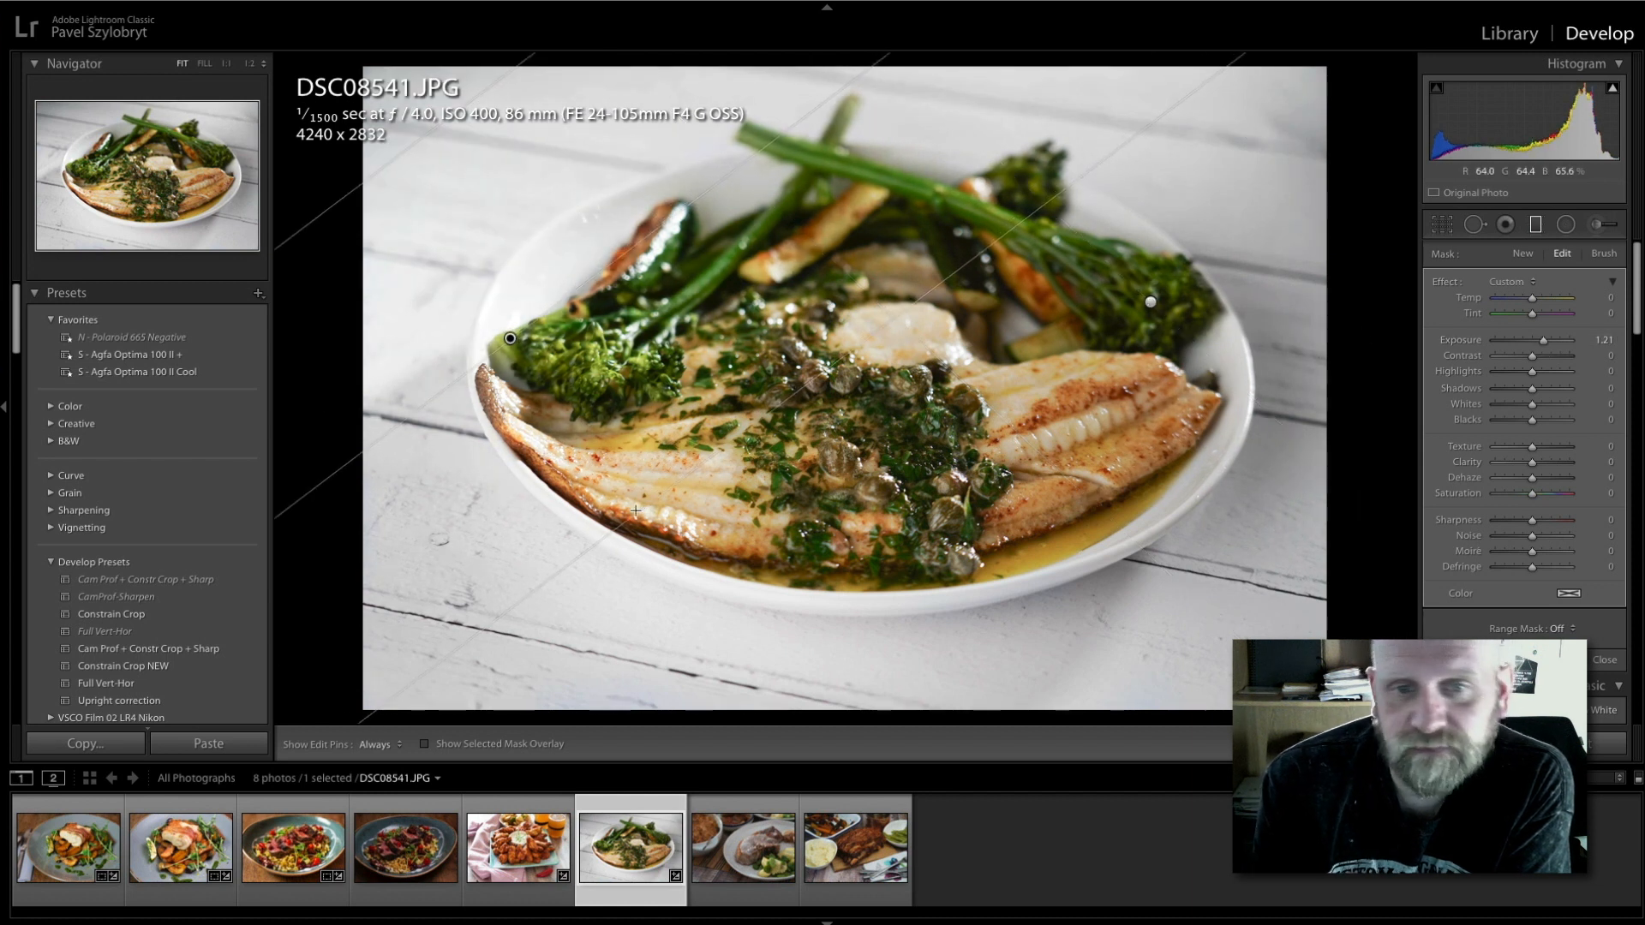
# Add a Radial Filter over the pale piece of fish at the plate's centre and set its Highlights to -38.
pyautogui.moveTo(896, 337); pyautogui.dragTo(1061, 417)
pyautogui.moveTo(1531, 371); pyautogui.dragTo(1519, 375)
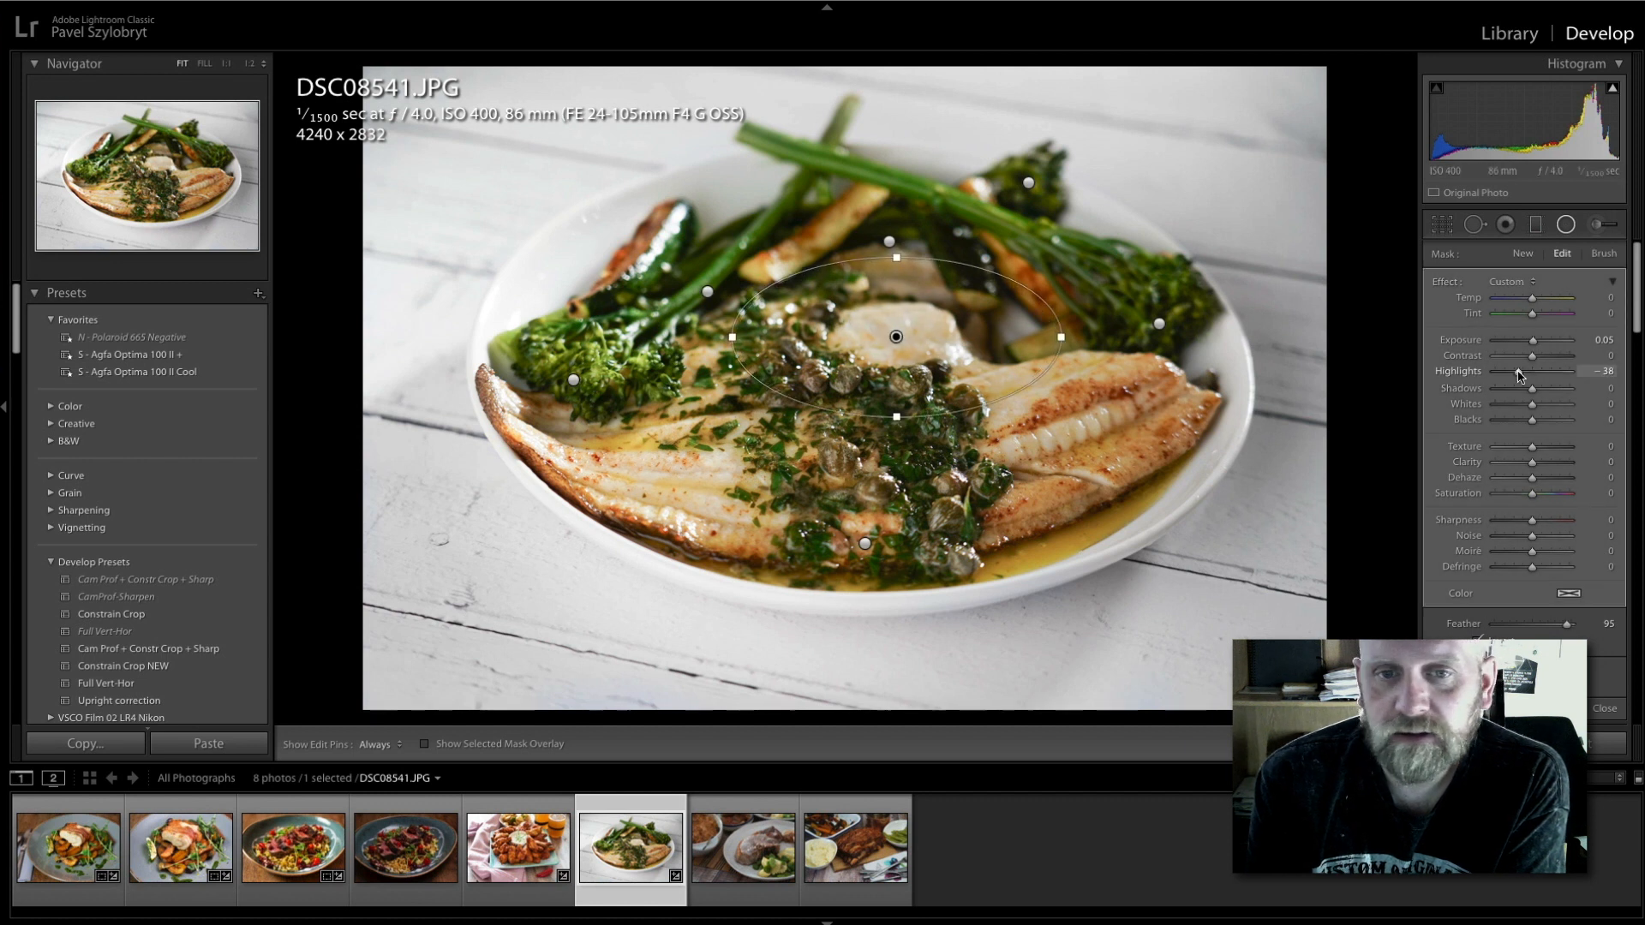
# Close the Radial Filter and compare the fish photo's before and after versions side by side, zooming into the fish and surrounding detail.
pyautogui.hotkey('shift', 'm')
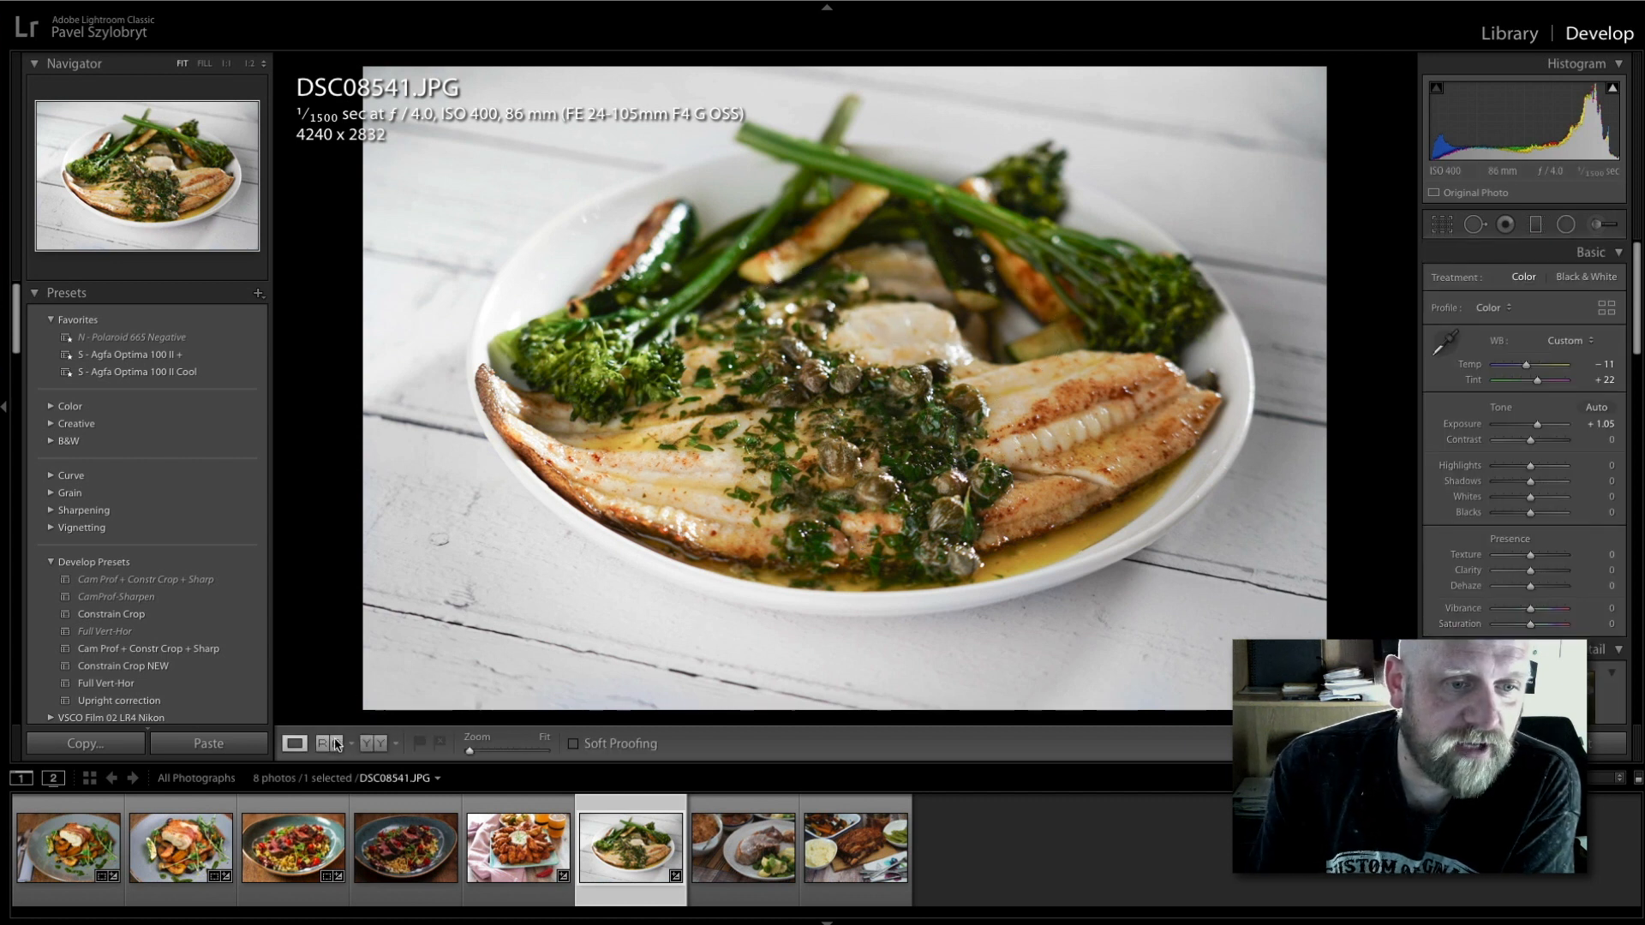
pyautogui.click(377, 745)
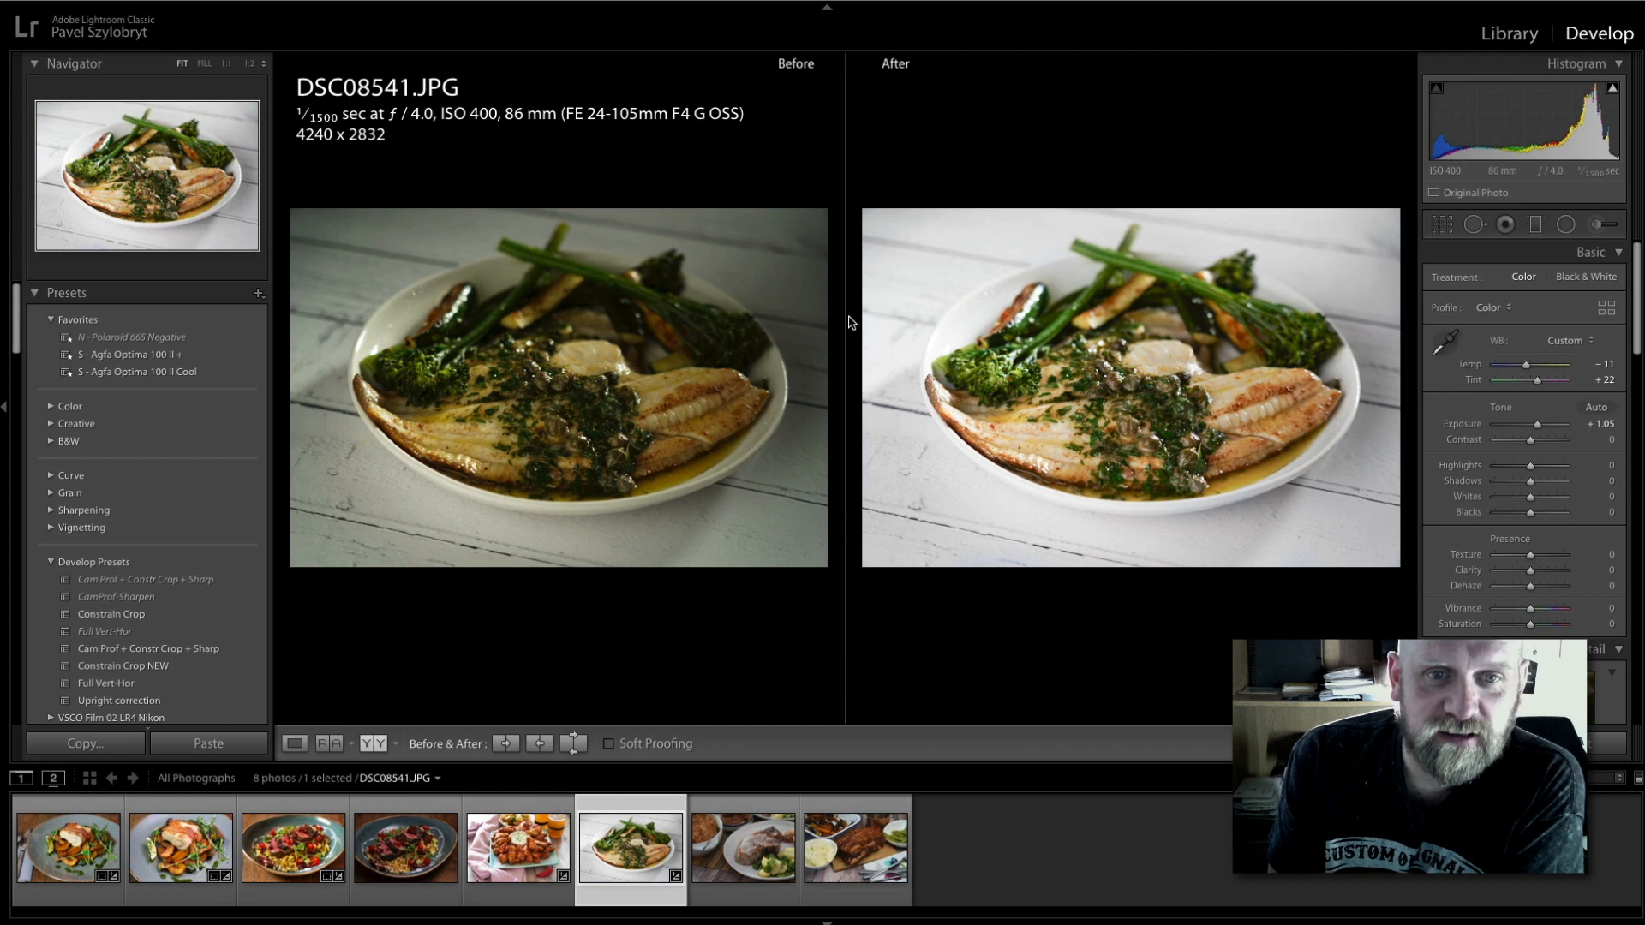
pyautogui.click(746, 439)
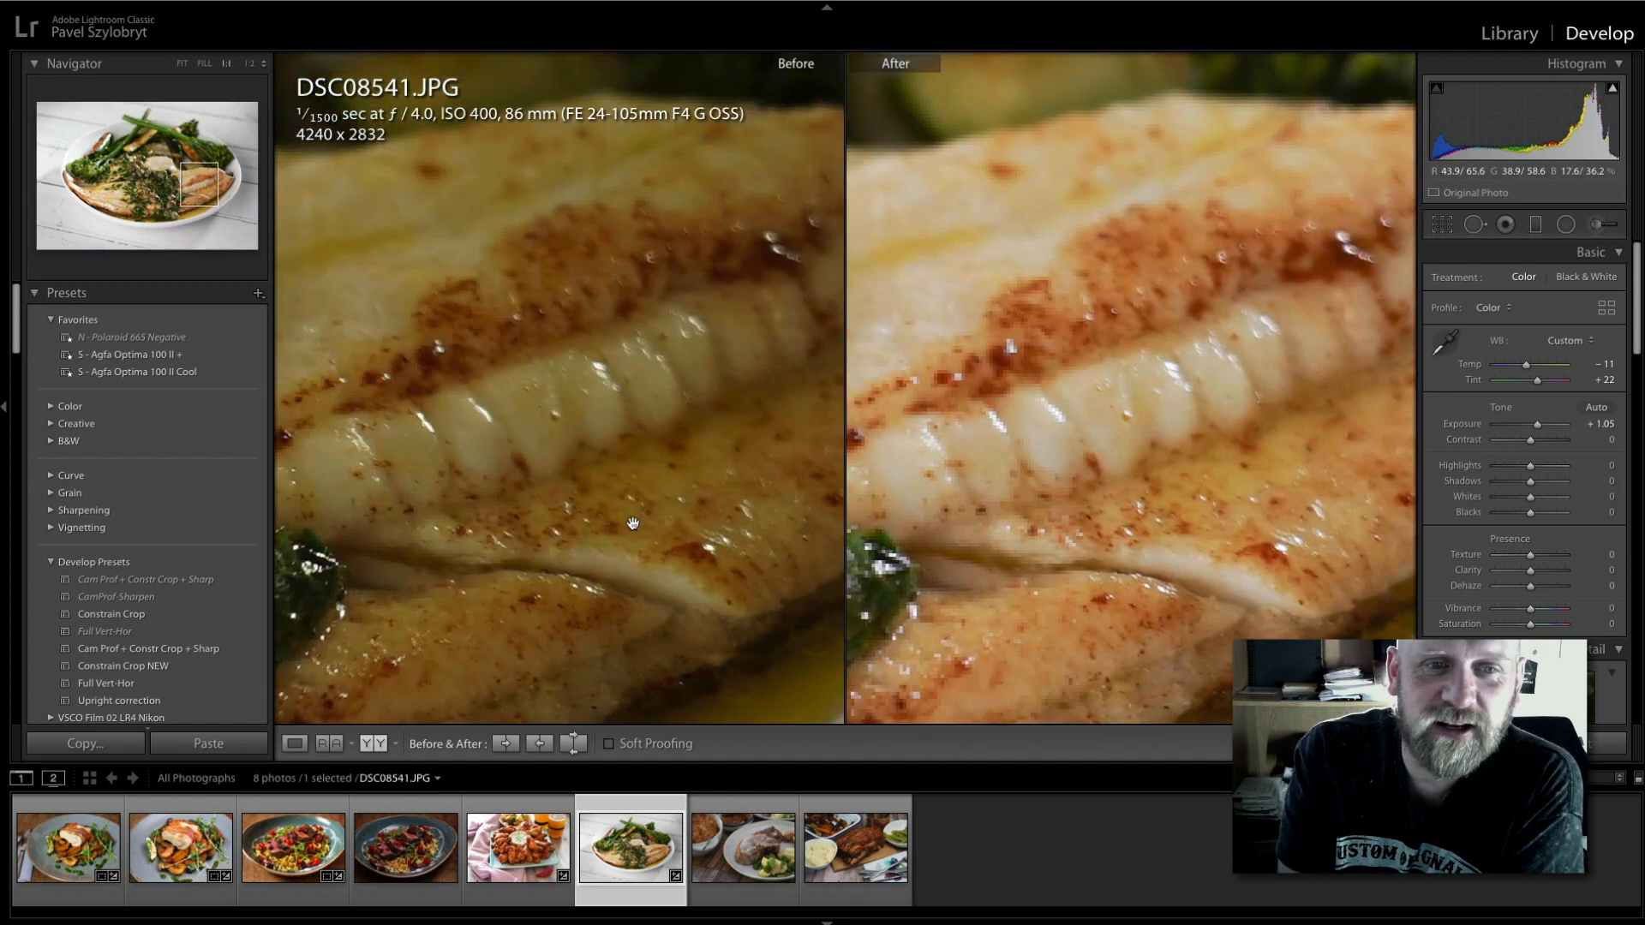
pyautogui.moveTo(632, 524); pyautogui.dragTo(764, 358)
pyautogui.moveTo(1174, 471); pyautogui.dragTo(873, 419)
pyautogui.moveTo(1220, 475); pyautogui.dragTo(1124, 467)
pyautogui.click(1124, 466)
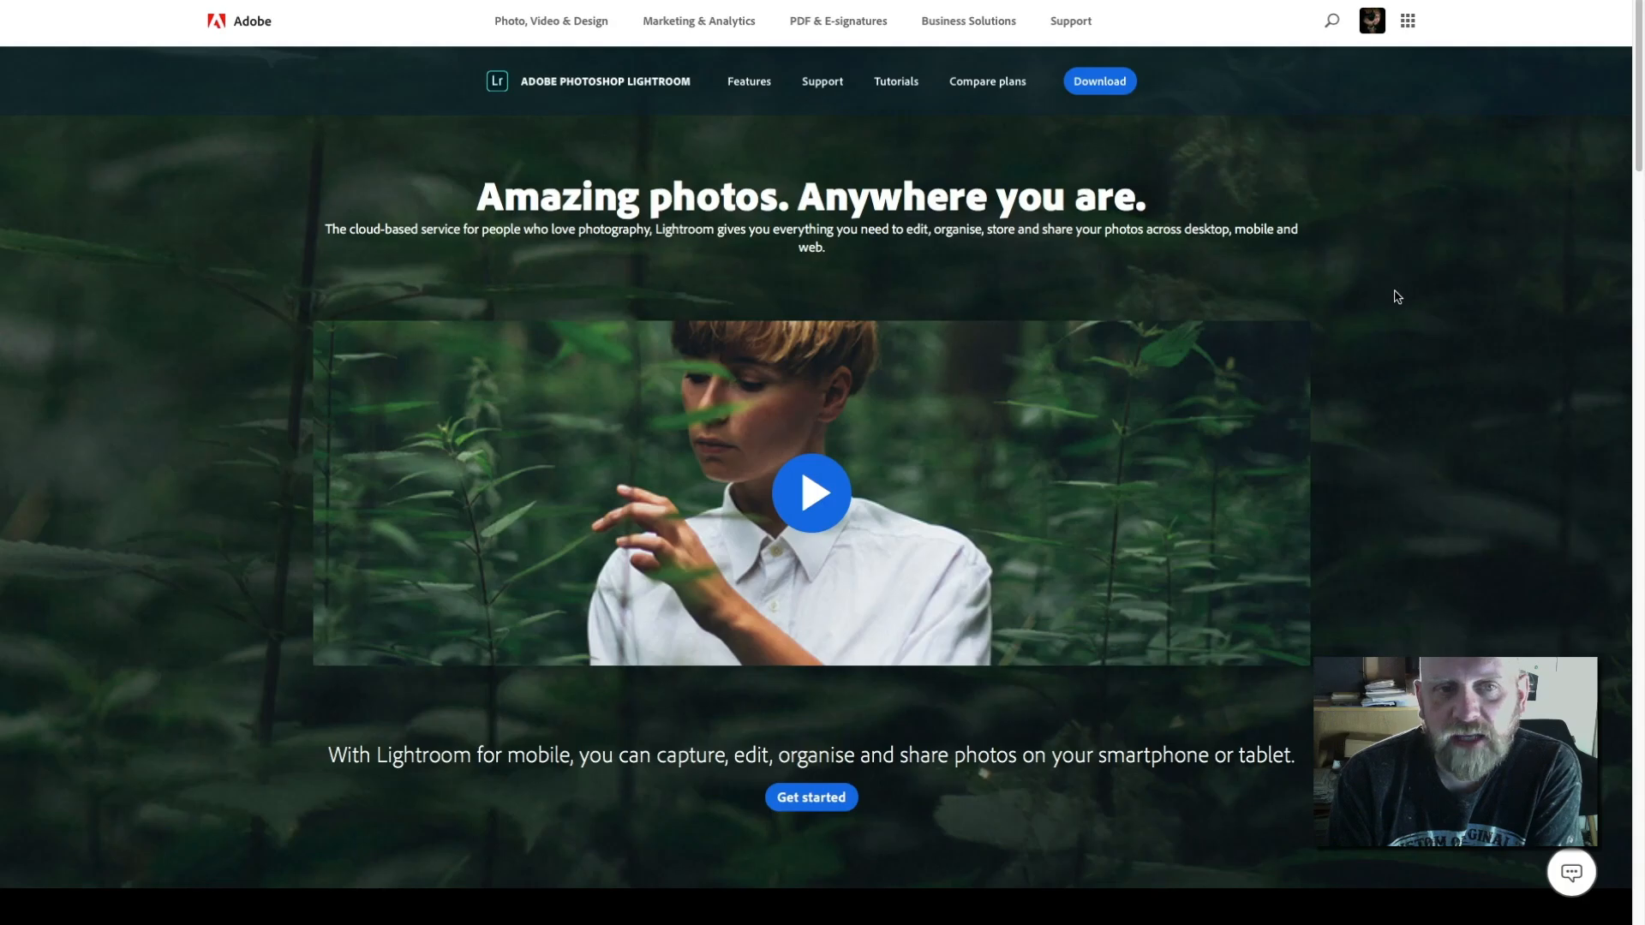
# Switch to the Adobe Photoshop Lightroom web page and review its features and the available subscription plans.
pyautogui.scroll(-1, 1638, 154)
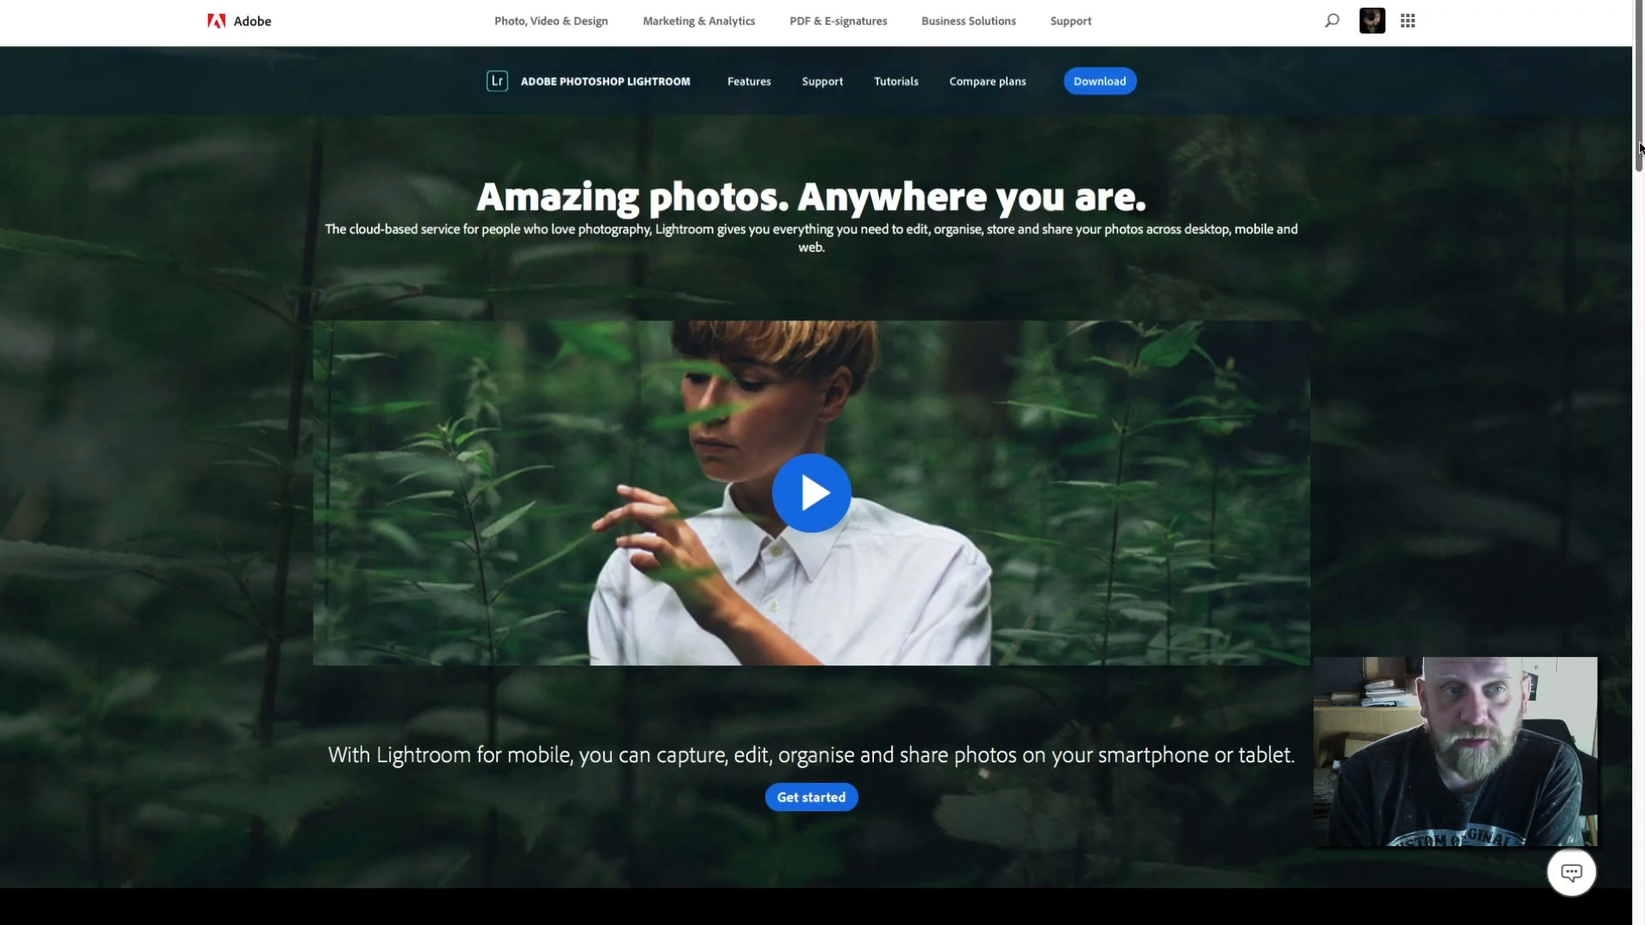
pyautogui.moveTo(1638, 155); pyautogui.dragTo(1613, 247)
pyautogui.scroll(-2, 1614, 248)
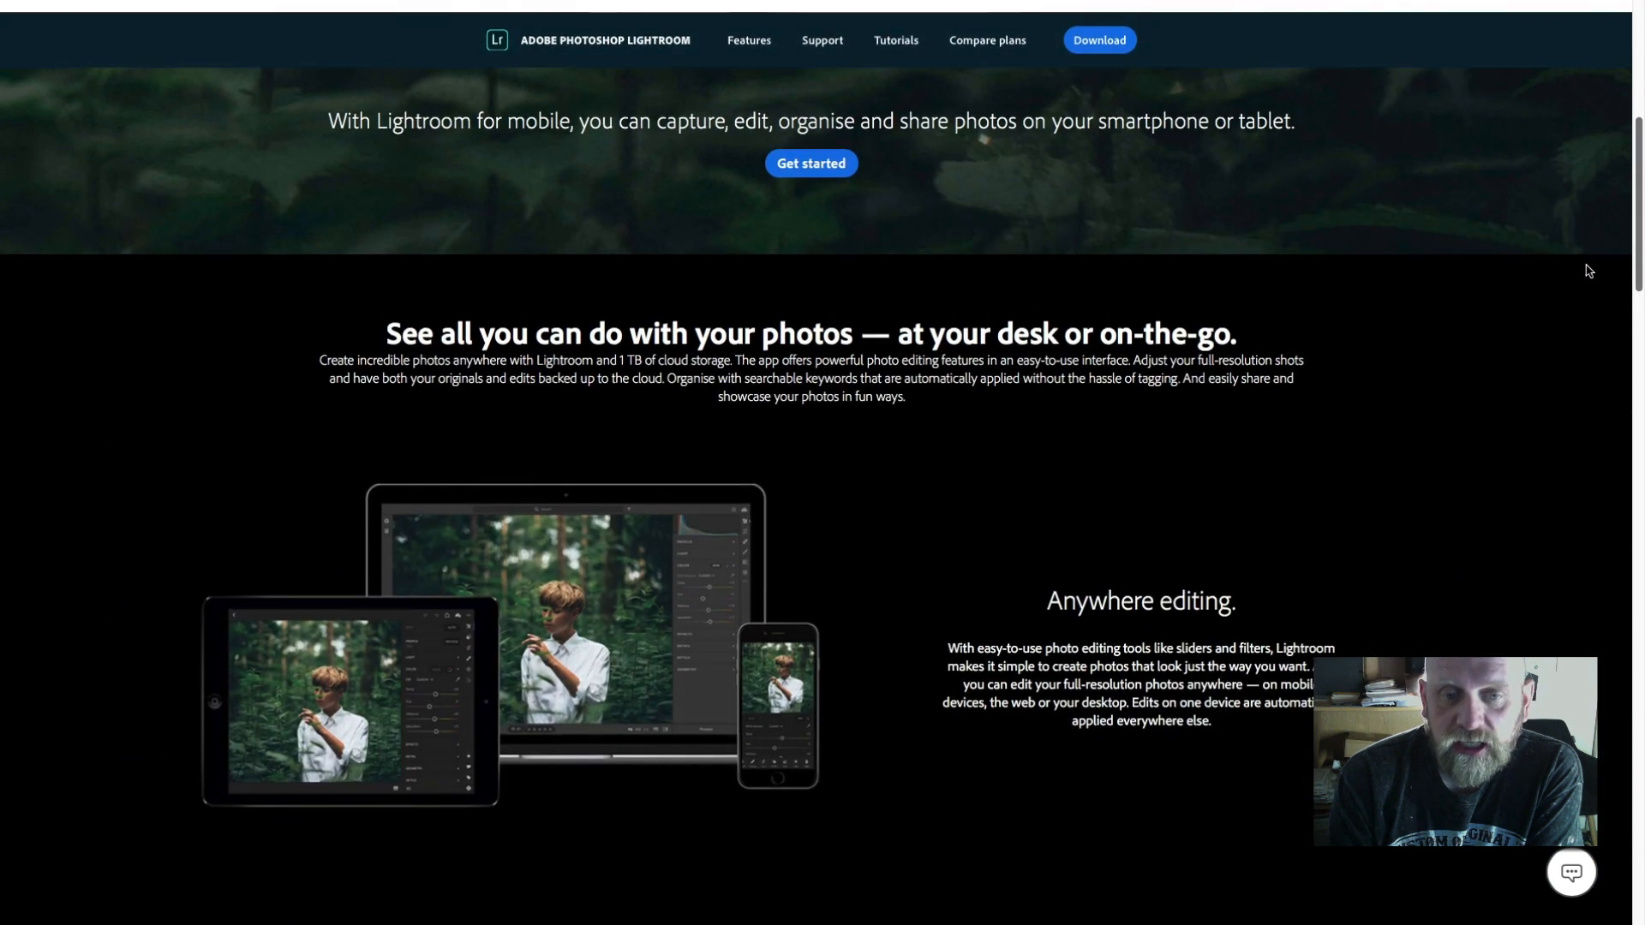
pyautogui.scroll(-1, 1578, 272)
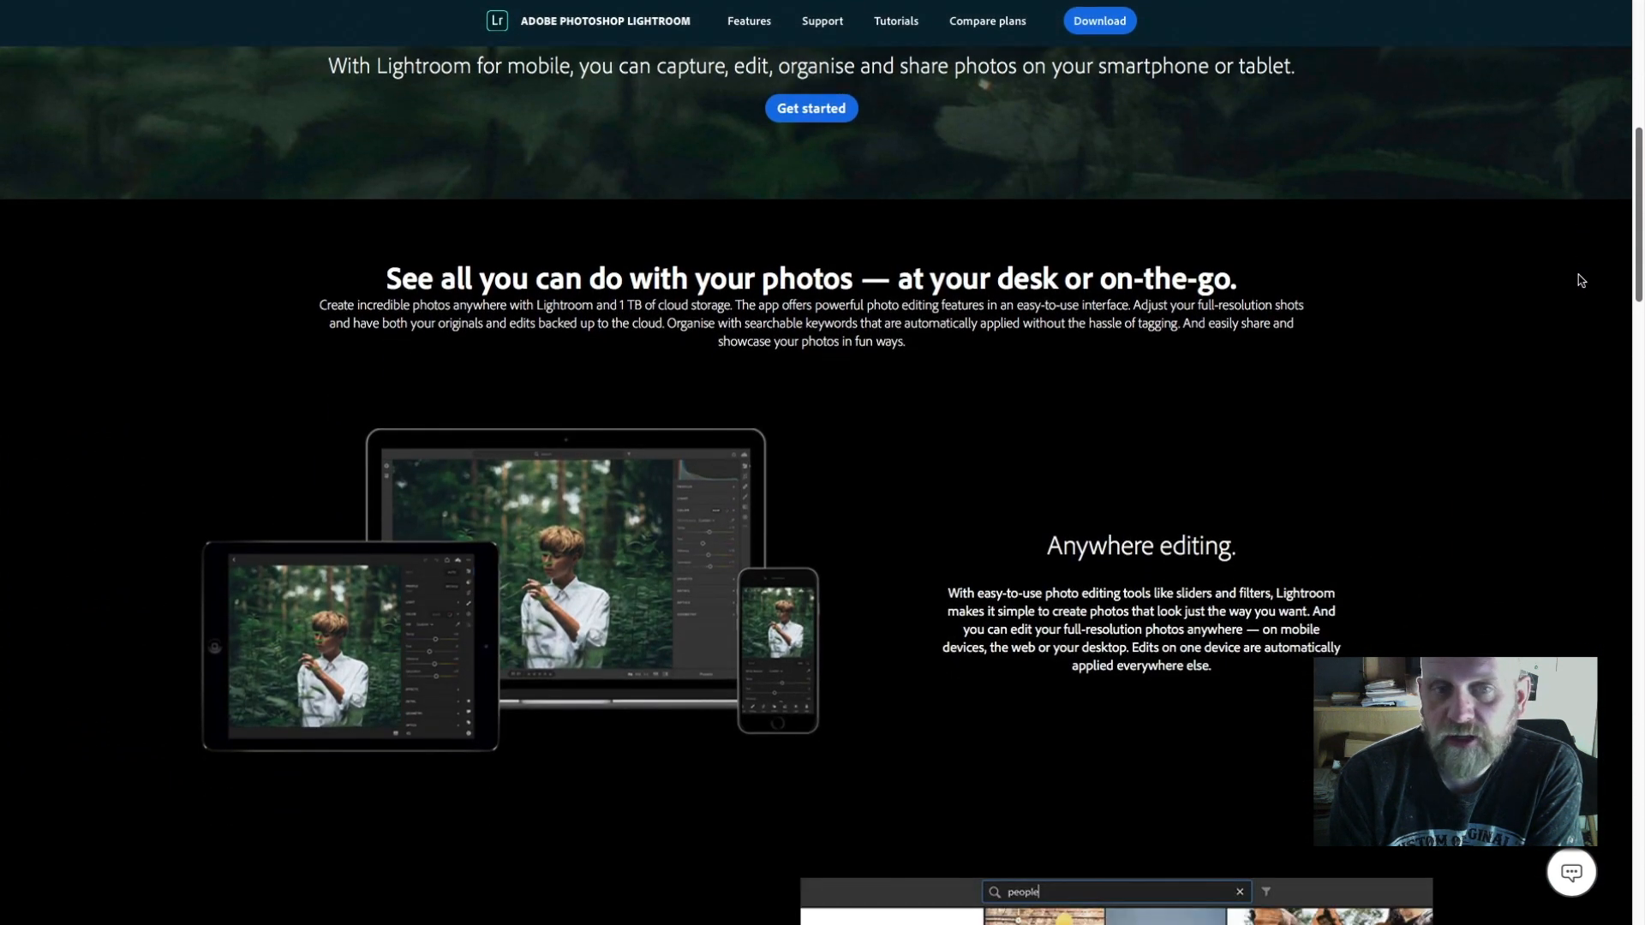
pyautogui.scroll(-1, 1580, 280)
pyautogui.scroll(-1, 1579, 284)
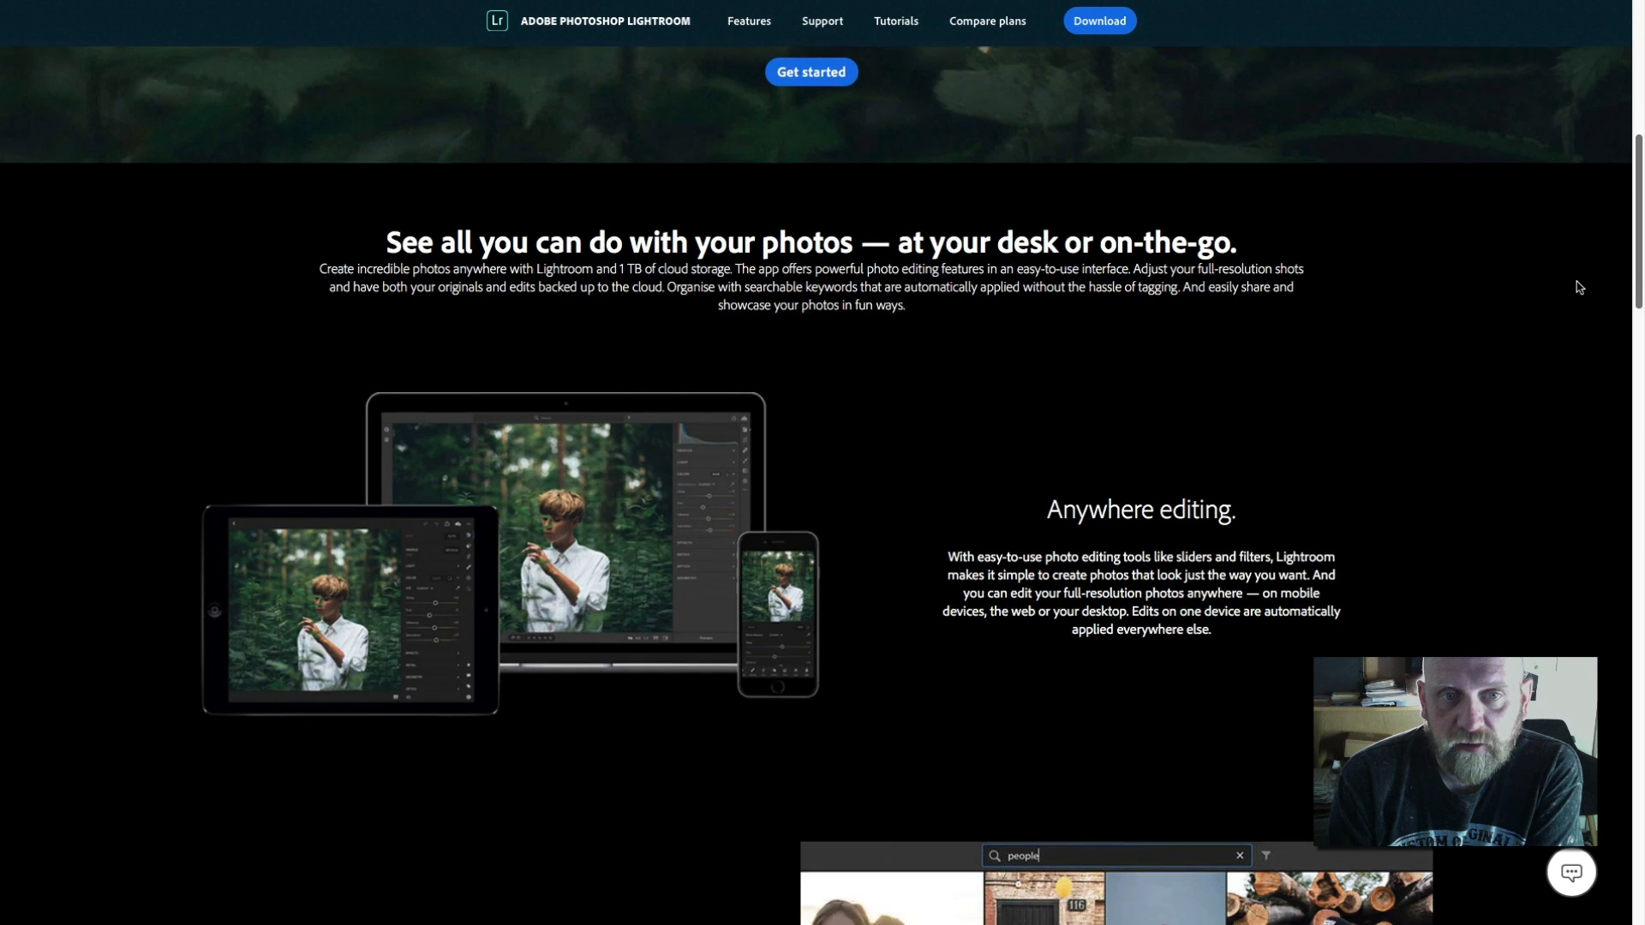
pyautogui.scroll(-1, 1579, 288)
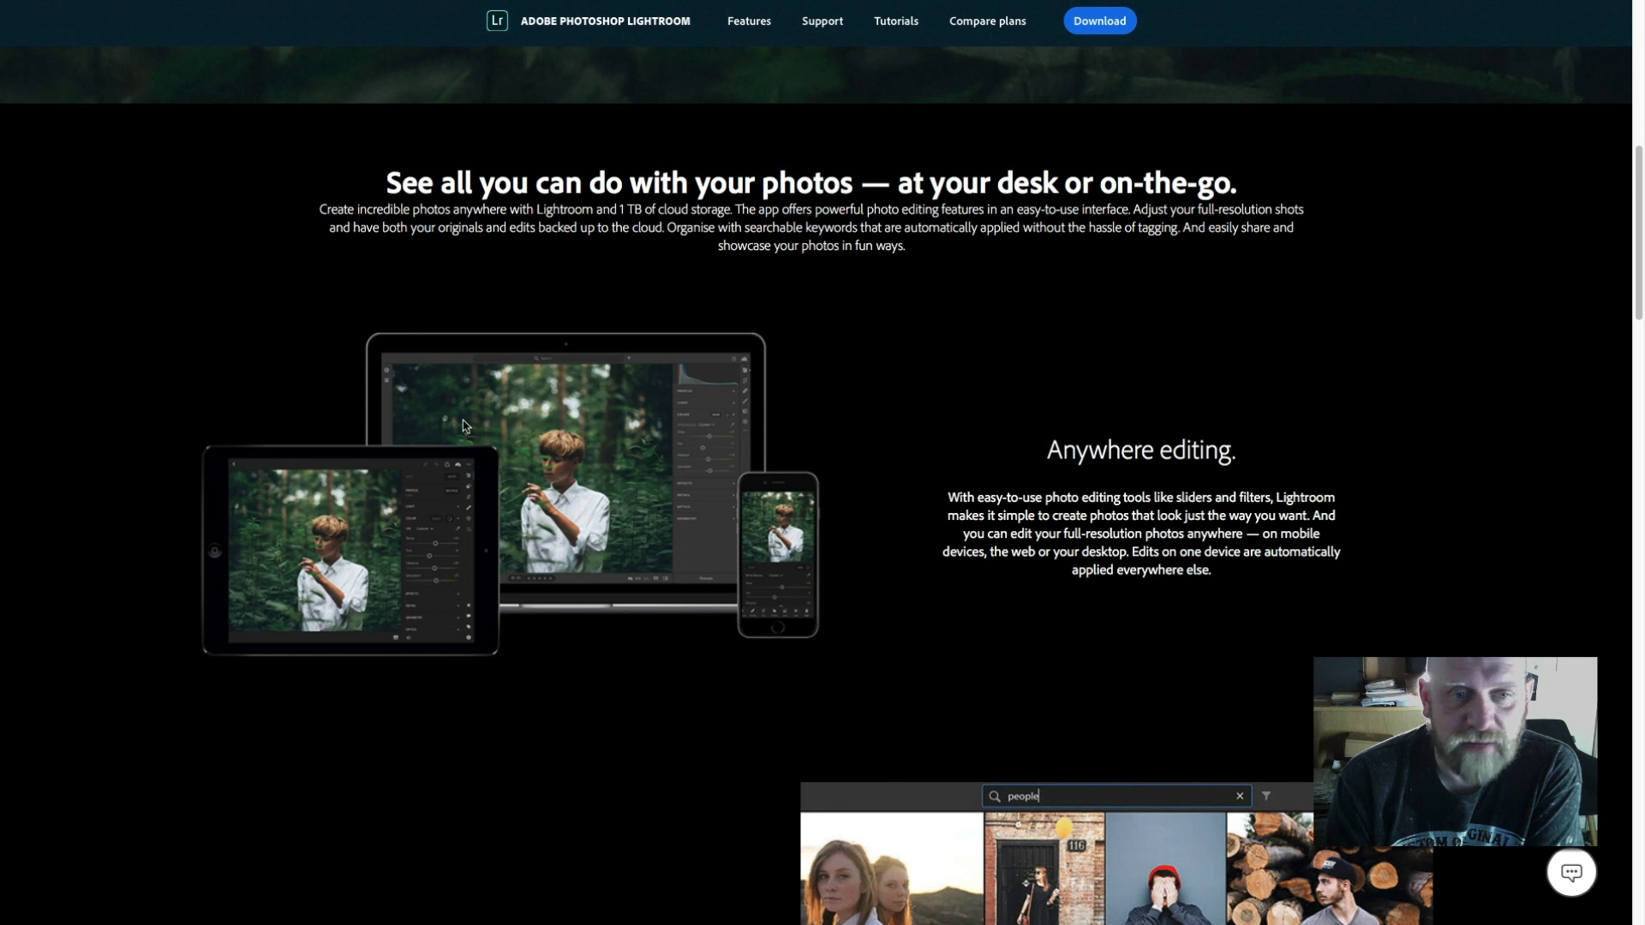
pyautogui.moveTo(1637, 172); pyautogui.dragTo(1567, 782)
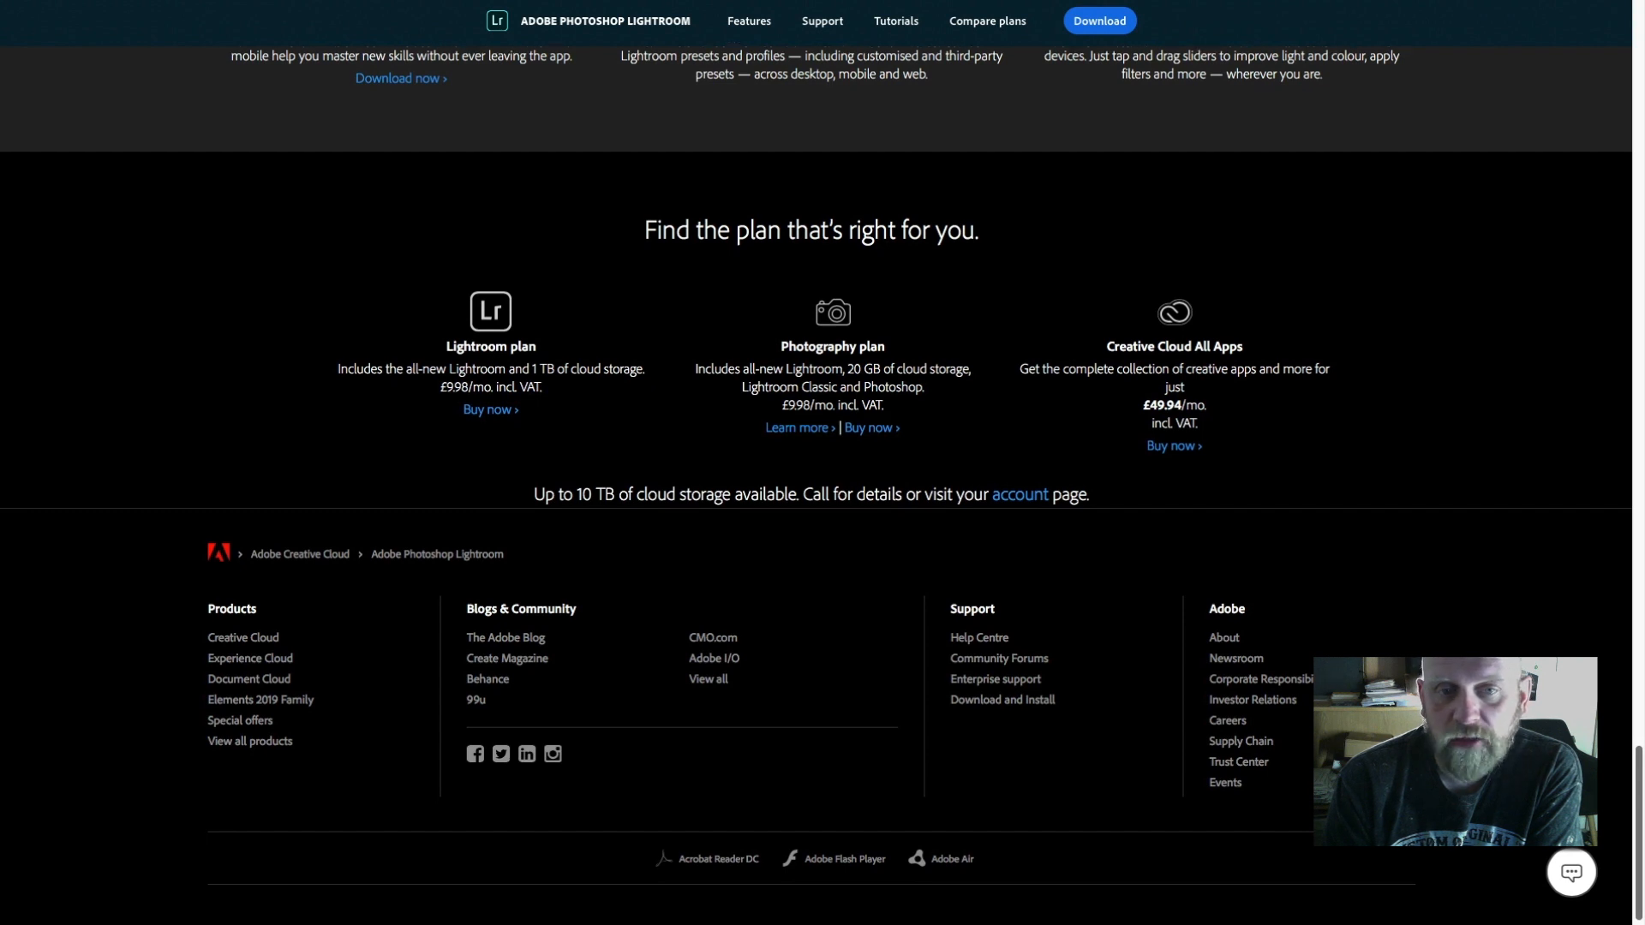
pyautogui.scroll(-1, 792, 439)
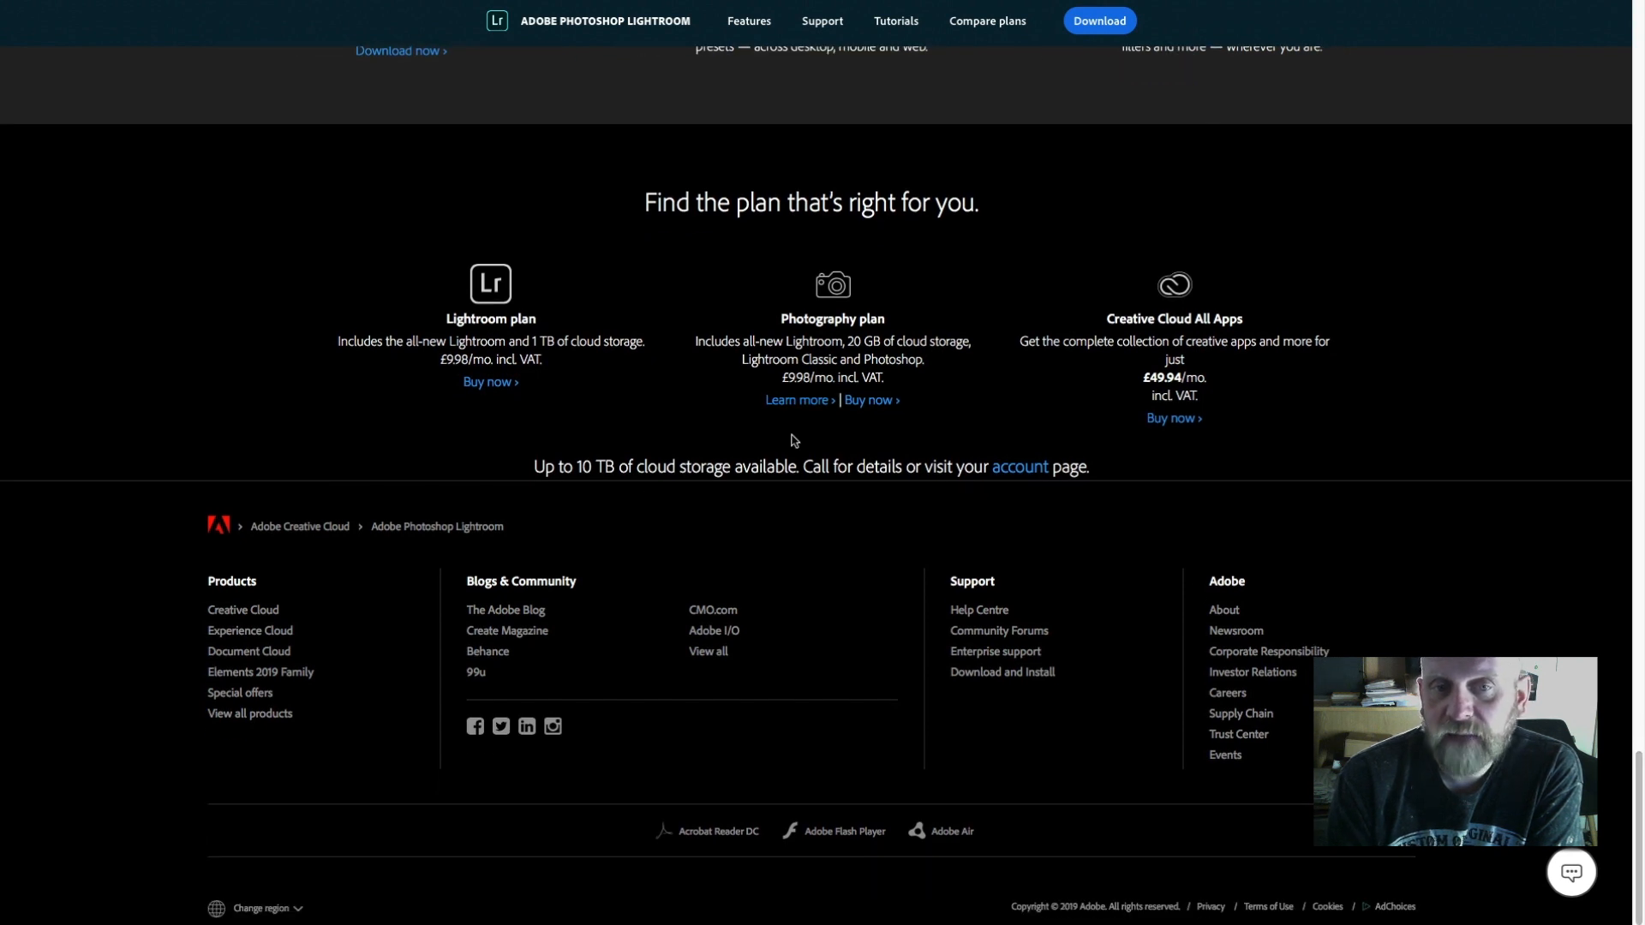